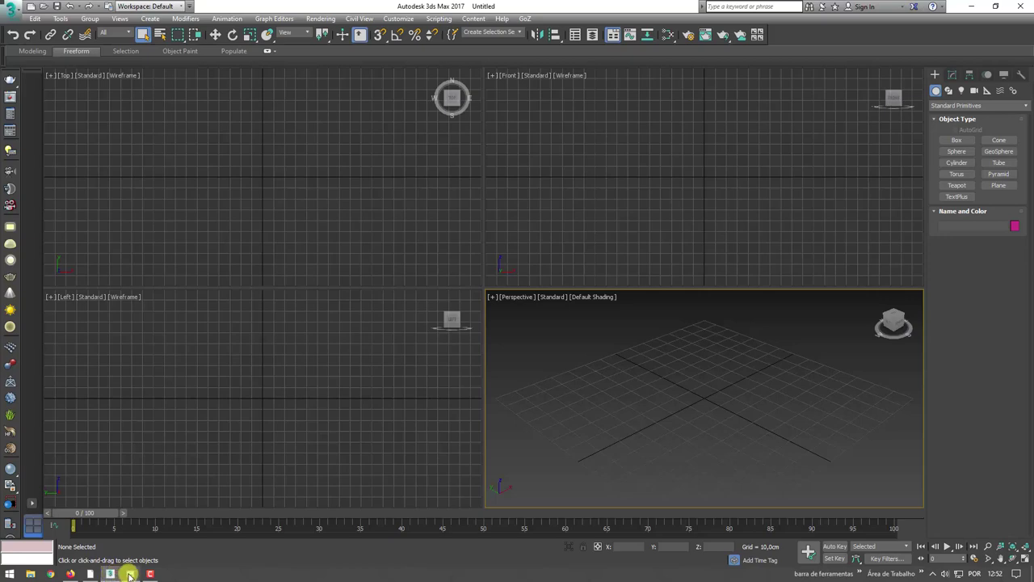
Bring up the clowbox image of four jack-in-the-box clowns in Windows Photo Viewer
{"action": "left_click", "coordinate": [130, 574]}
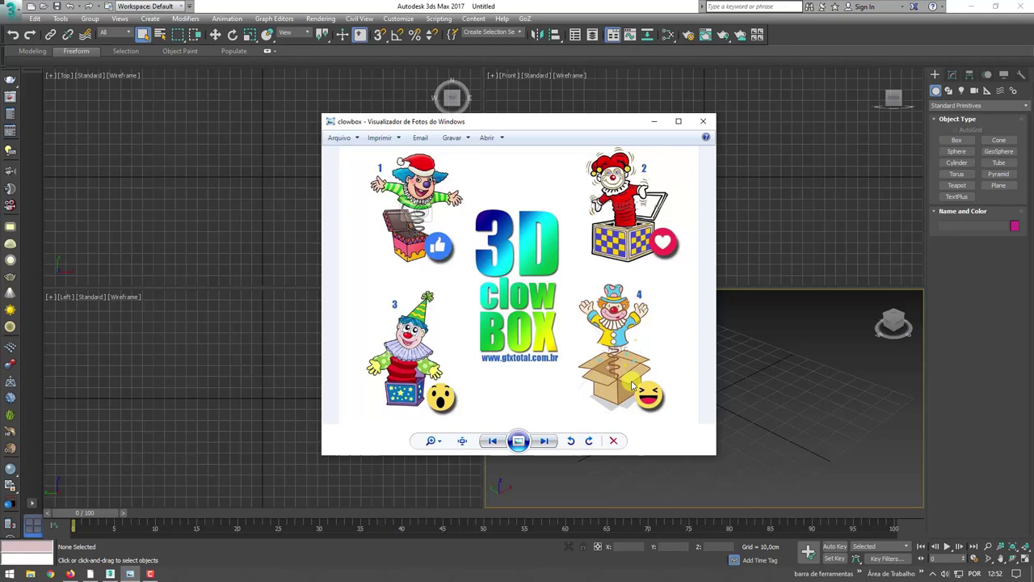
In Photoshop, crop the clowns image to a square around clown 1, then minimize Photoshop
{"action": "left_click", "coordinate": [90, 574]}
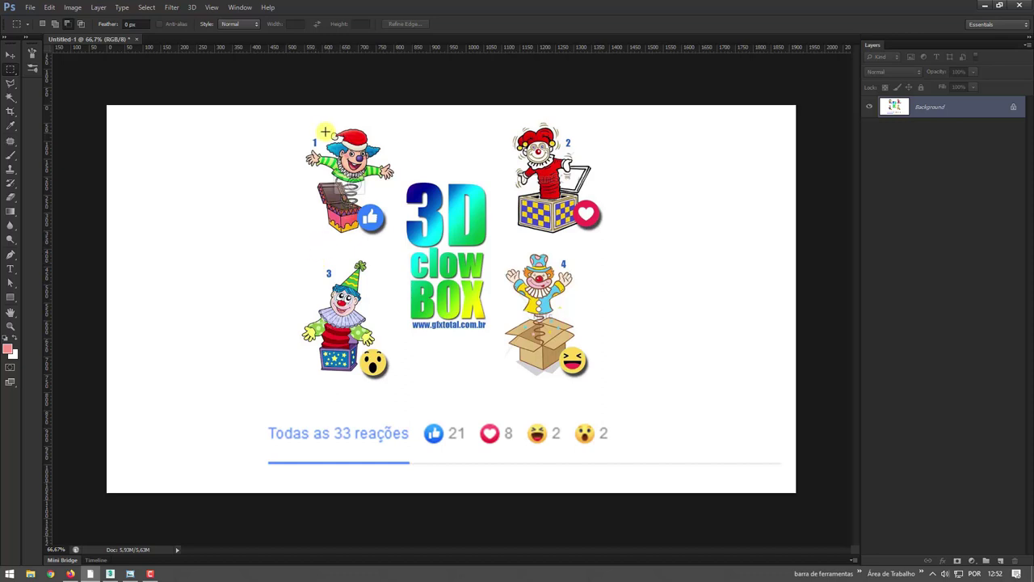
{"action": "mouse_move", "coordinate": [290, 116]}
{"action": "left_mouse_down"}
{"action": "mouse_move", "coordinate": [404, 244]}
{"action": "mouse_move", "coordinate": [417, 246]}
{"action": "left_mouse_up"}
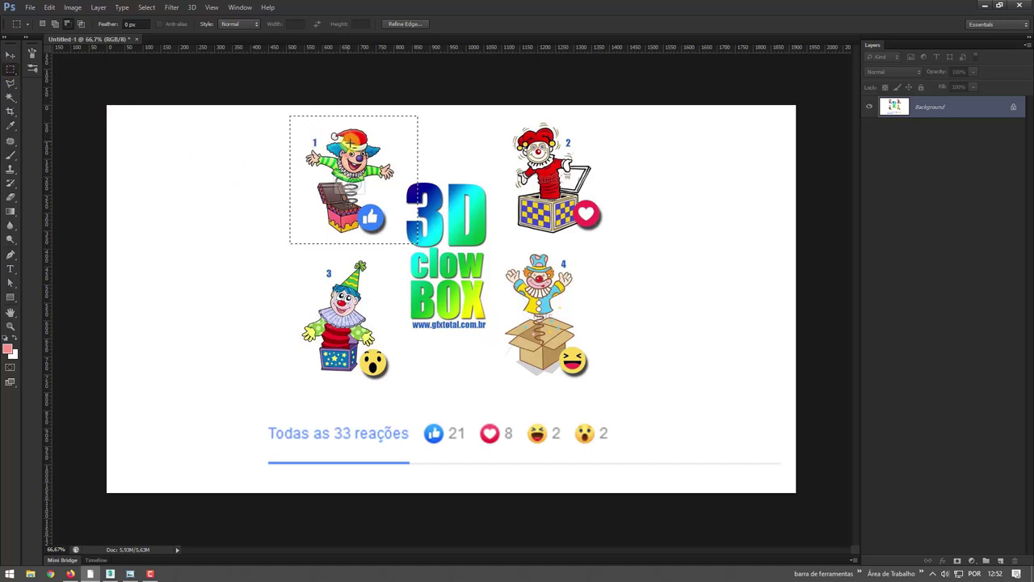
{"action": "key", "text": "c"}
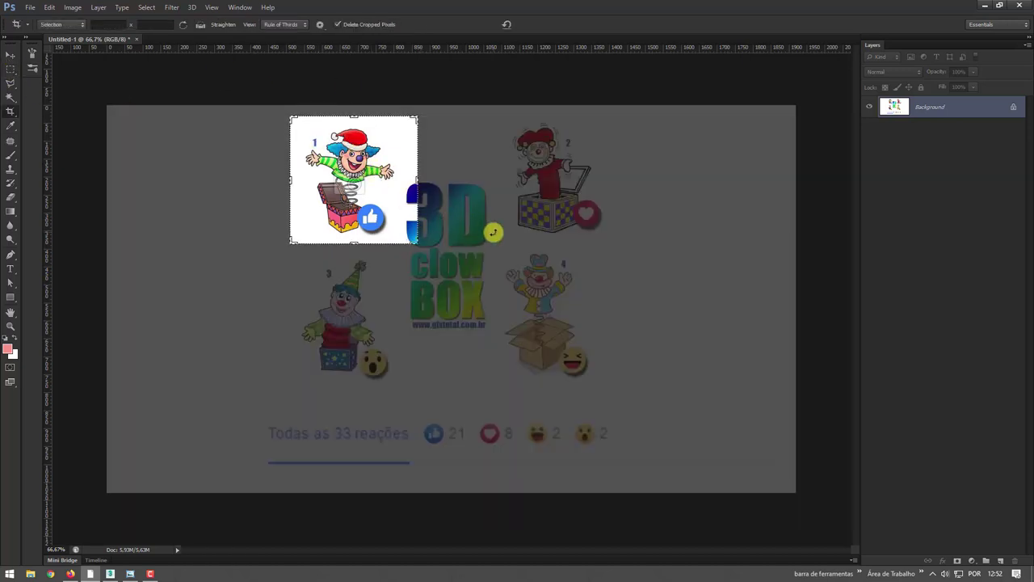
{"action": "key", "text": "Return"}
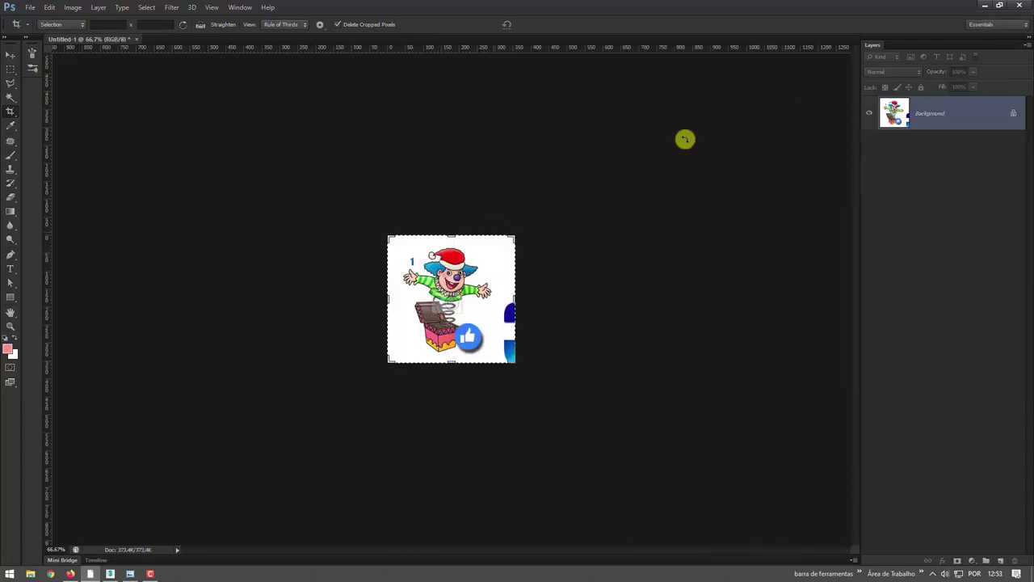
{"action": "left_click", "coordinate": [982, 5]}
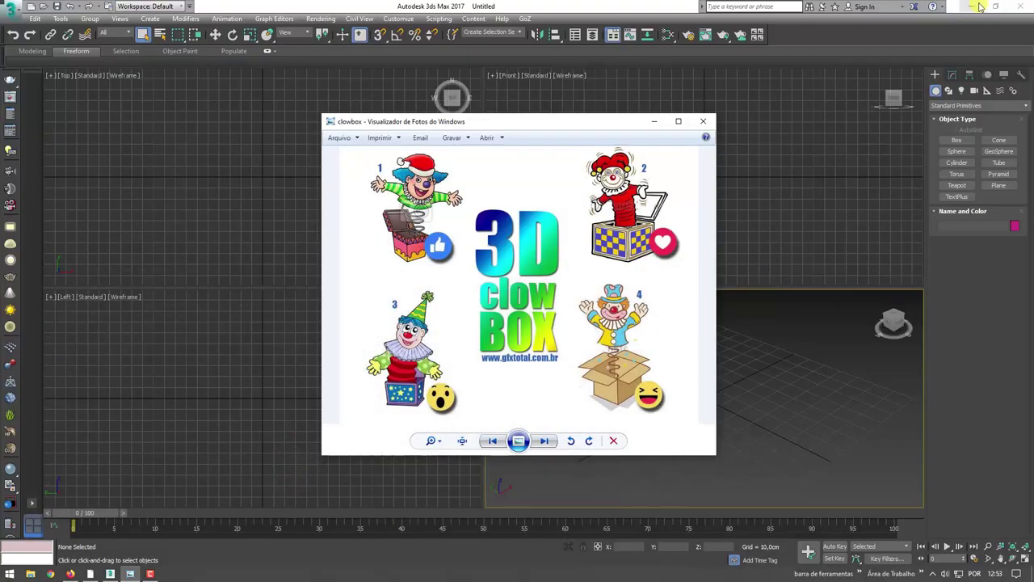
Preview the saved clowbox-vencedor image from the desktop, close it, and return to 3ds Max
{"action": "left_click", "coordinate": [974, 6]}
{"action": "left_click_drag", "start_coordinate": [77, 72], "coordinate": [128, 75]}
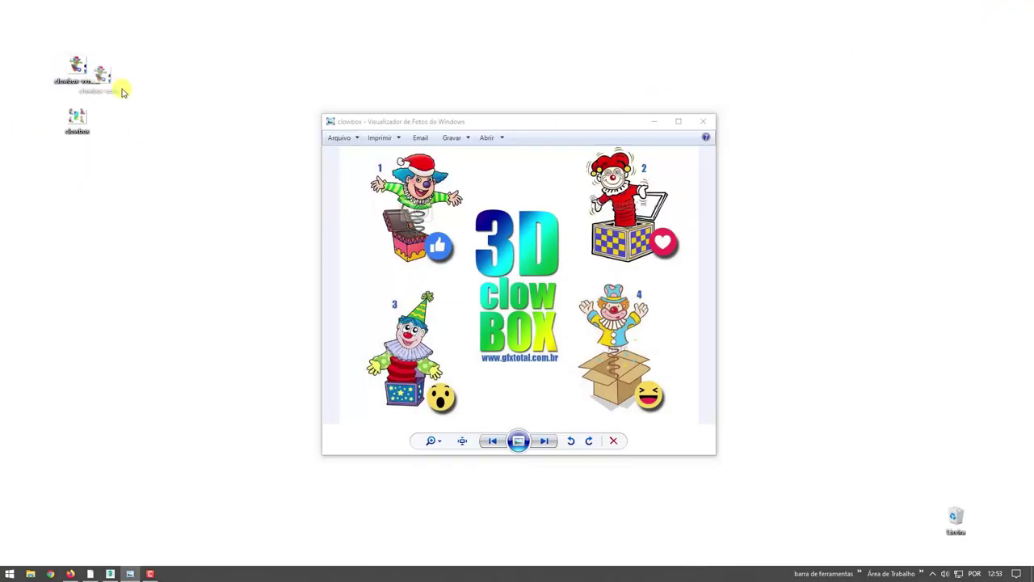
{"action": "left_click", "coordinate": [703, 121]}
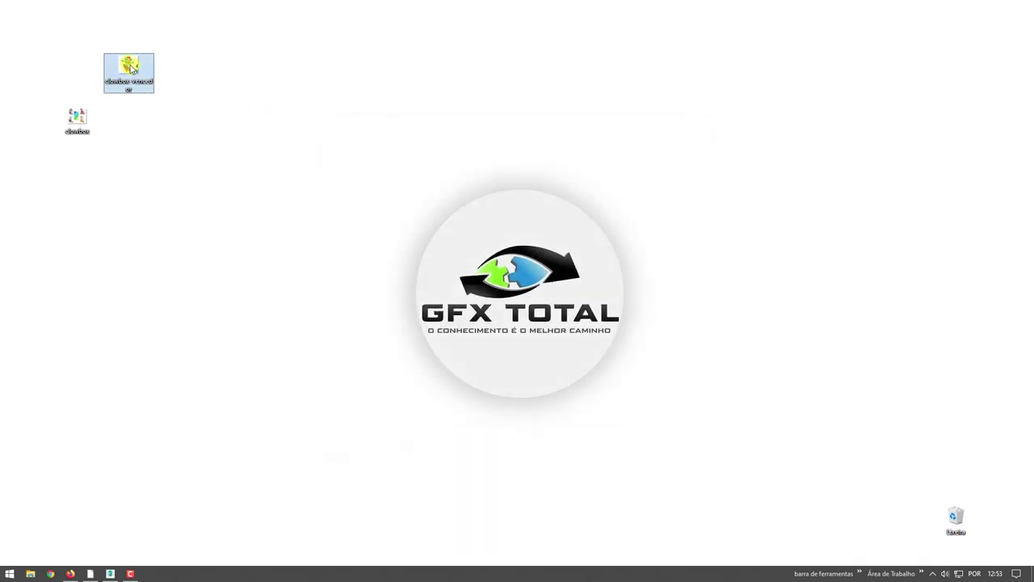
{"action": "double_click", "coordinate": [132, 67]}
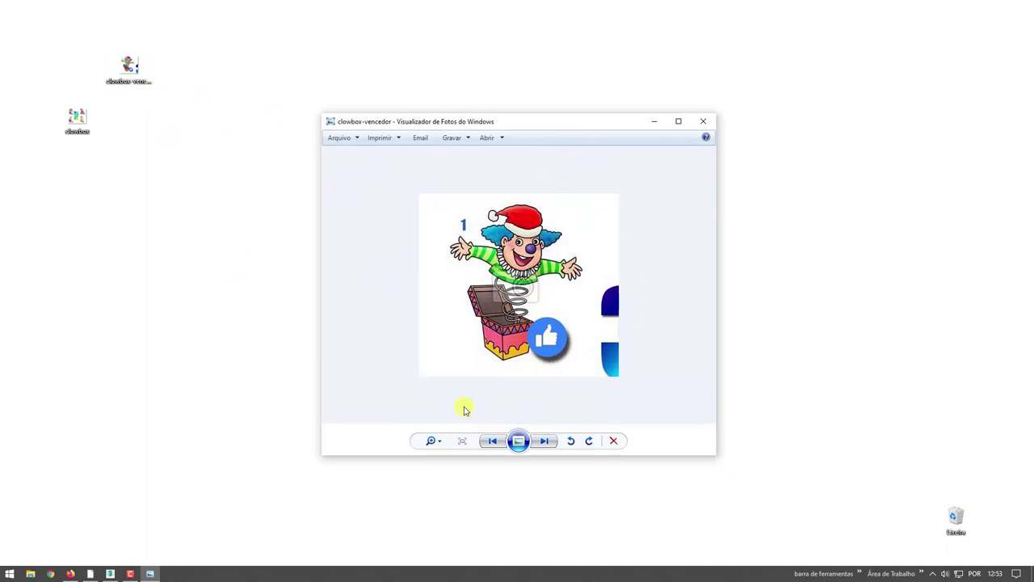
{"action": "left_click", "coordinate": [704, 121]}
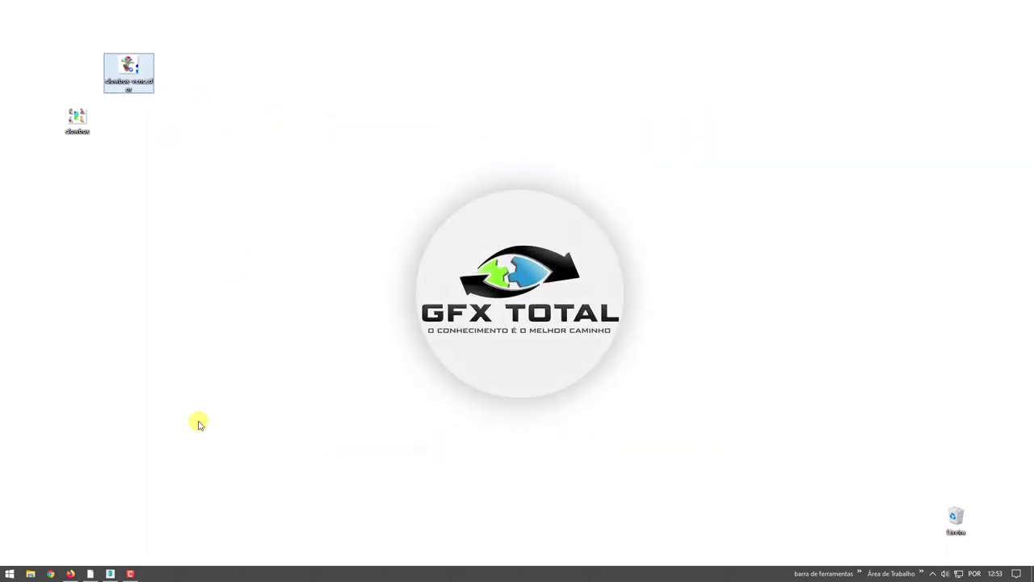
{"action": "left_click", "coordinate": [112, 574]}
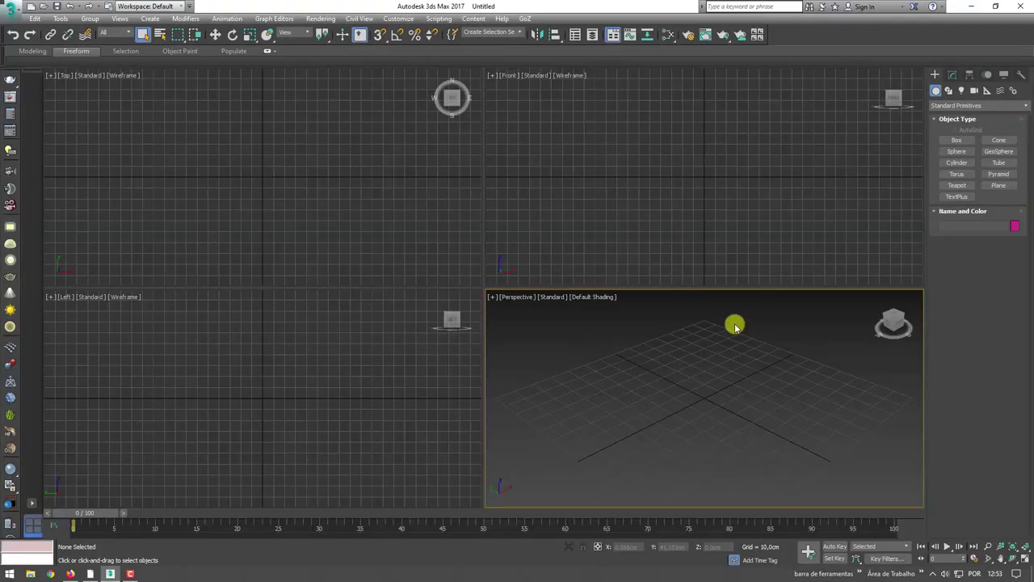
Create an 85.714 cm single-segment plane in the Front view
{"action": "left_click", "coordinate": [699, 157]}
{"action": "left_click", "coordinate": [999, 185]}
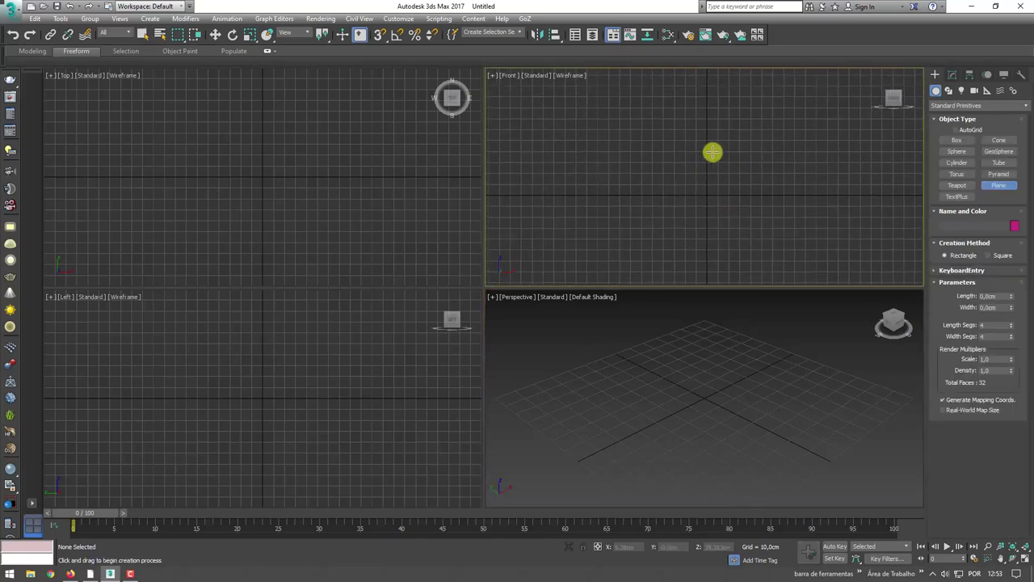
{"action": "mouse_move", "coordinate": [707, 151]}
{"action": "left_mouse_down"}
{"action": "mouse_move", "coordinate": [737, 182]}
{"action": "mouse_move", "coordinate": [760, 181]}
{"action": "mouse_move", "coordinate": [753, 173]}
{"action": "left_mouse_up"}
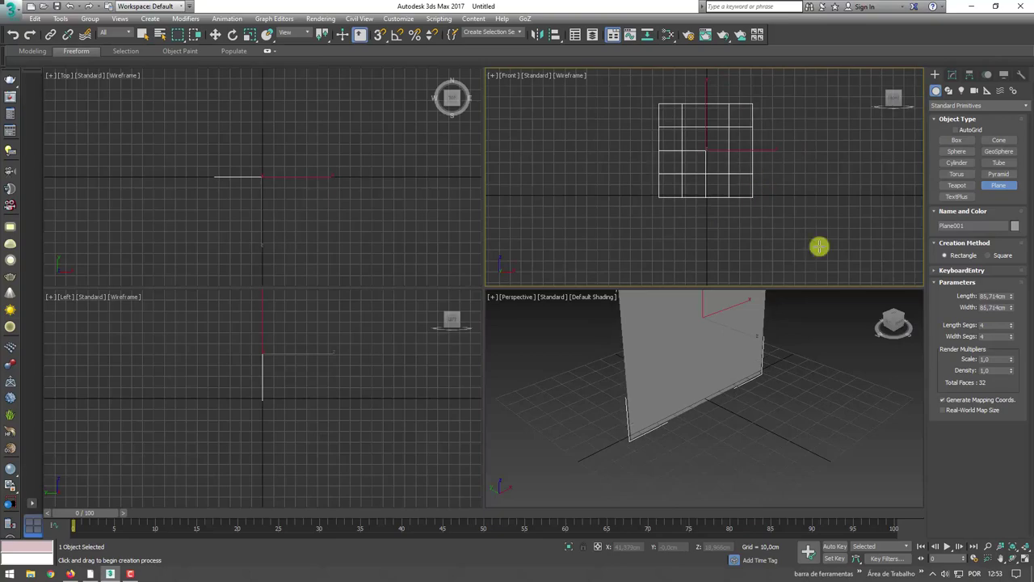
{"action": "left_click_drag", "start_coordinate": [1011, 324], "coordinate": [999, 340]}
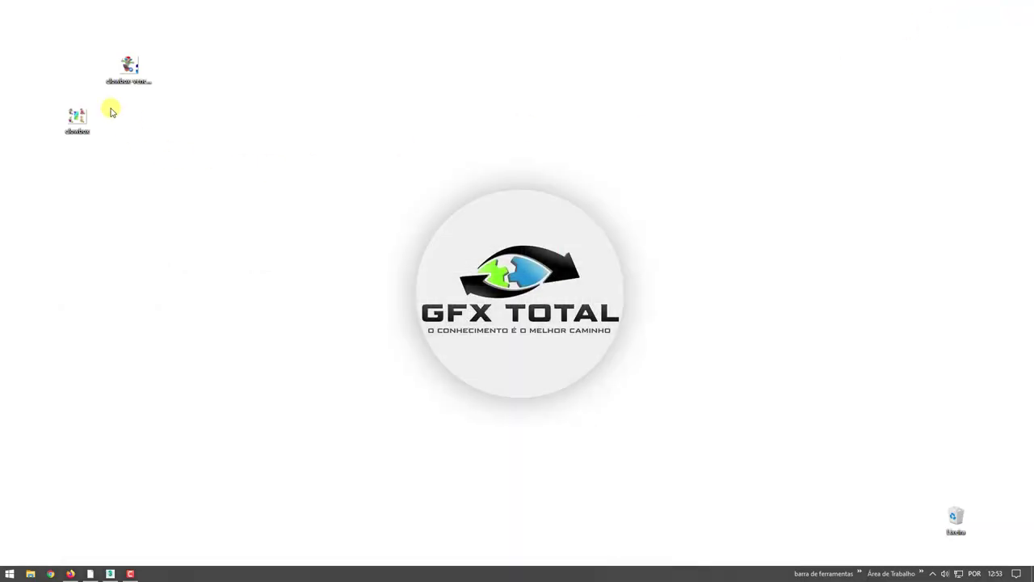
Drag the clowbox-vencedor image onto the plane to texture it with the clown
{"action": "left_click_drag", "start_coordinate": [128, 66], "coordinate": [118, 566]}
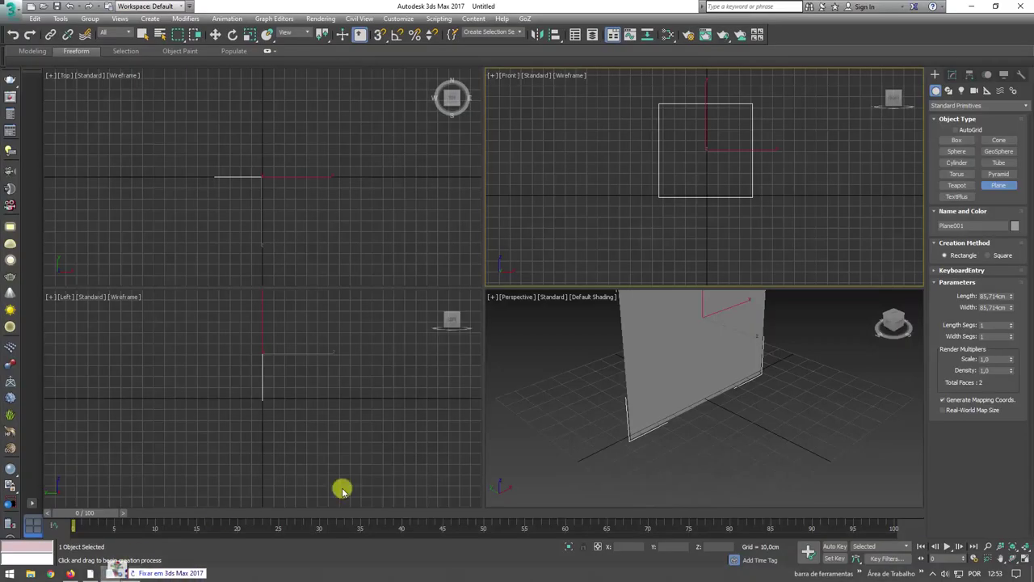
{"action": "left_click_drag", "start_coordinate": [118, 566], "coordinate": [674, 365]}
{"action": "middle_click_drag", "start_coordinate": [675, 365], "coordinate": [690, 402], "text": "alt"}
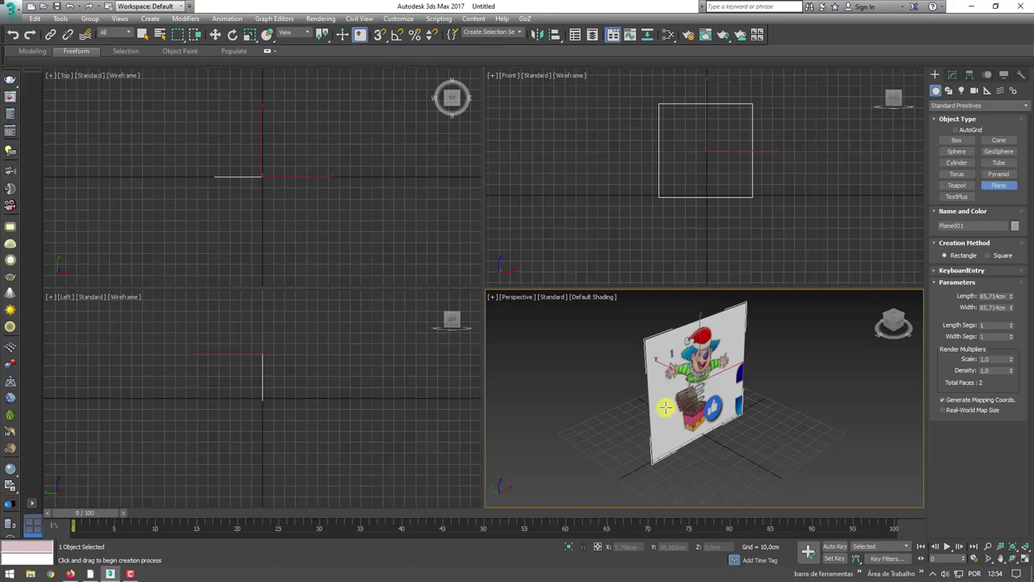
Move the clown plane back along Y to 78.688 cm
{"action": "key", "text": "w"}
{"action": "middle_click_drag", "start_coordinate": [647, 393], "coordinate": [688, 376], "text": "alt"}
{"action": "left_click_drag", "start_coordinate": [668, 383], "coordinate": [790, 394]}
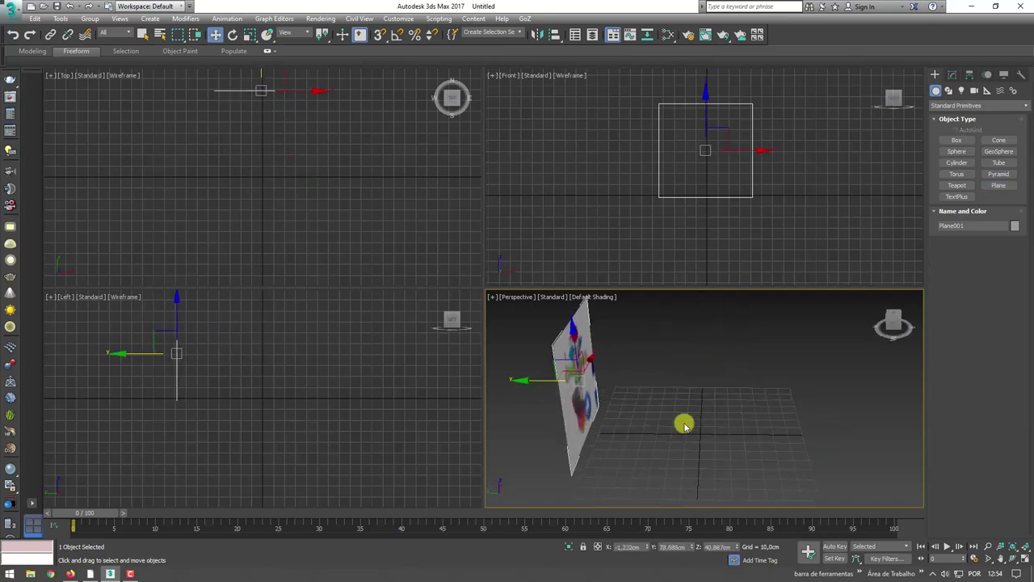
Turn the Left viewport into an enlarged, shaded, gridless Front view zoomed onto the plane
{"action": "mouse_move", "coordinate": [283, 406]}
{"action": "middle_mouse_down"}
{"action": "mouse_move", "coordinate": [381, 344]}
{"action": "mouse_move", "coordinate": [289, 372]}
{"action": "mouse_move", "coordinate": [307, 376]}
{"action": "mouse_move", "coordinate": [328, 425]}
{"action": "mouse_move", "coordinate": [280, 406]}
{"action": "middle_mouse_up"}
{"action": "key", "text": "f"}
{"action": "key", "text": "F3"}
{"action": "key", "text": "g"}
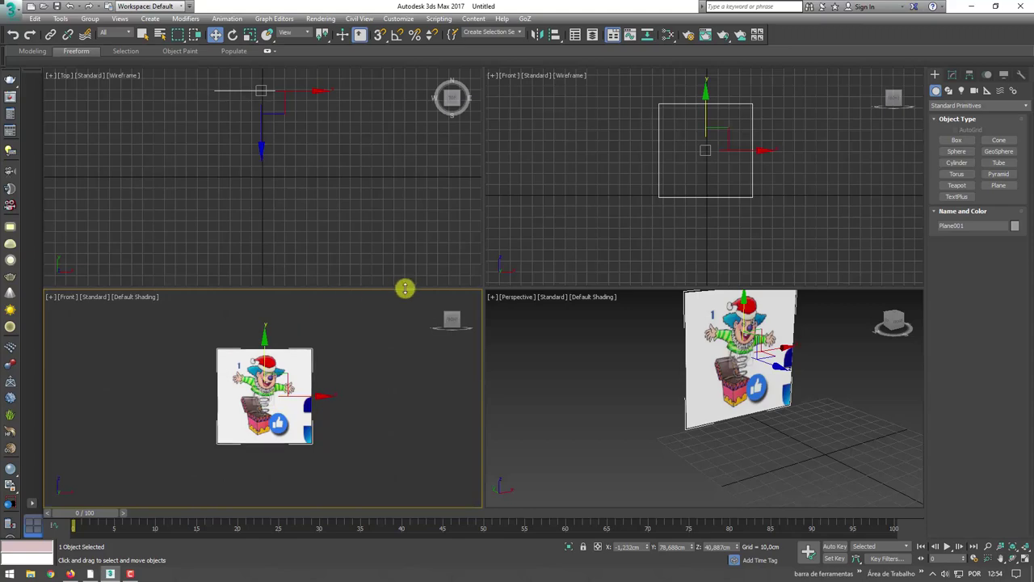
{"action": "left_click_drag", "start_coordinate": [347, 288], "coordinate": [347, 76]}
{"action": "key", "text": "z"}
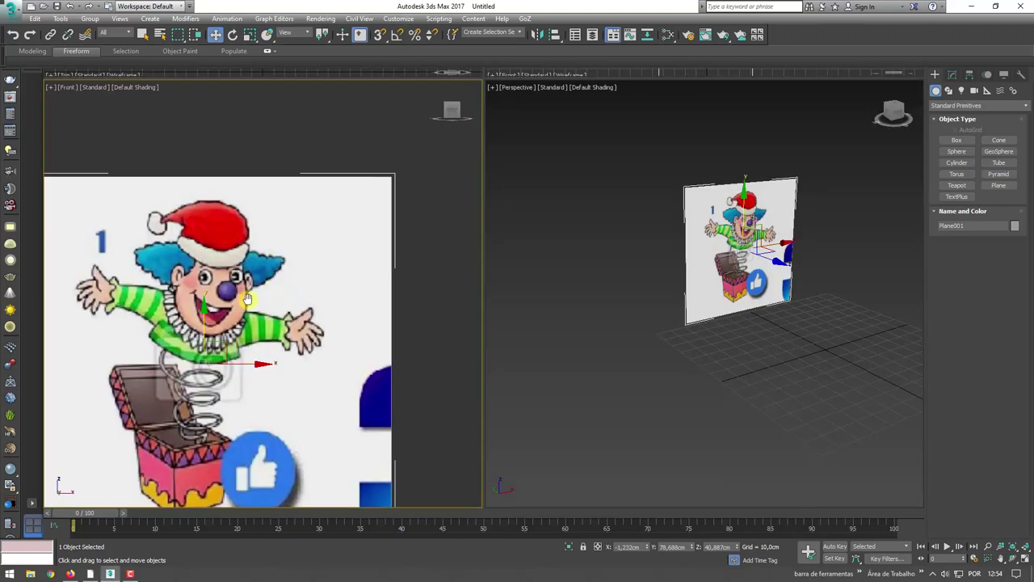
{"action": "middle_click_drag", "start_coordinate": [598, 311], "coordinate": [617, 247], "text": "alt"}
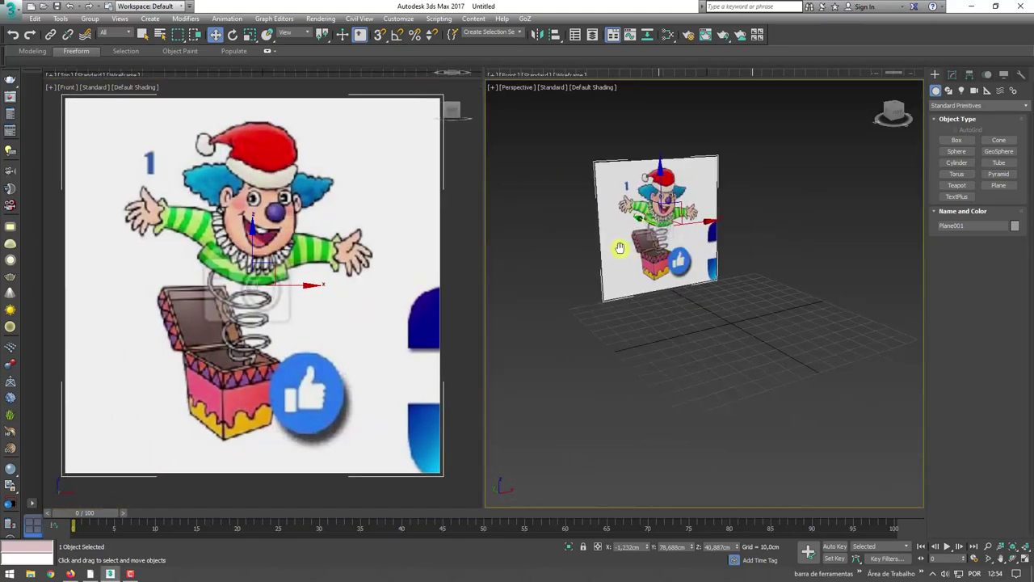
{"action": "scroll", "coordinate": [711, 322], "scroll_direction": "up", "scroll_amount": 3}
{"action": "middle_click_drag", "start_coordinate": [716, 300], "coordinate": [709, 321], "text": "alt"}
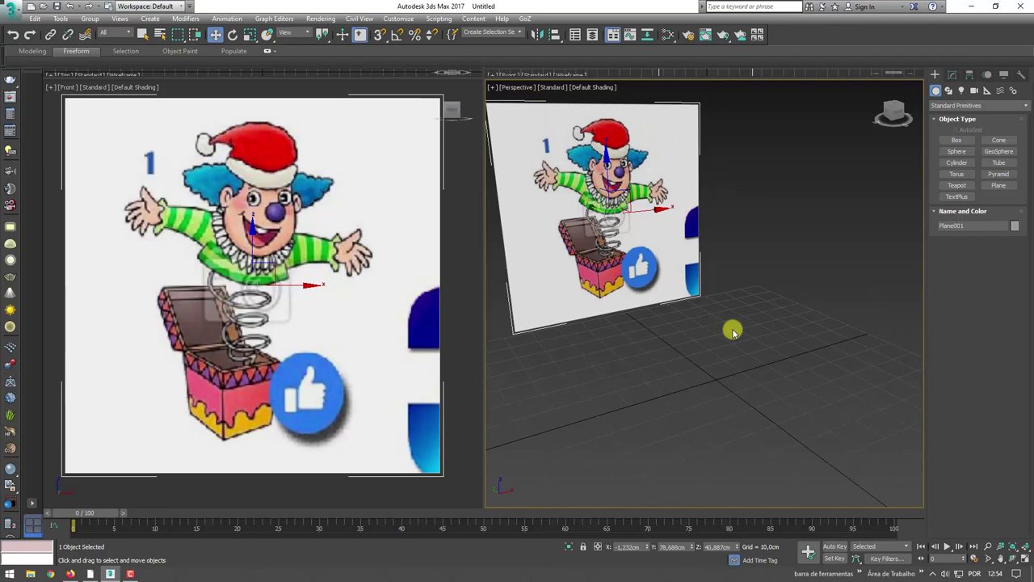
Create a cube of about 20 cm on the ground grid
{"action": "left_click", "coordinate": [957, 140]}
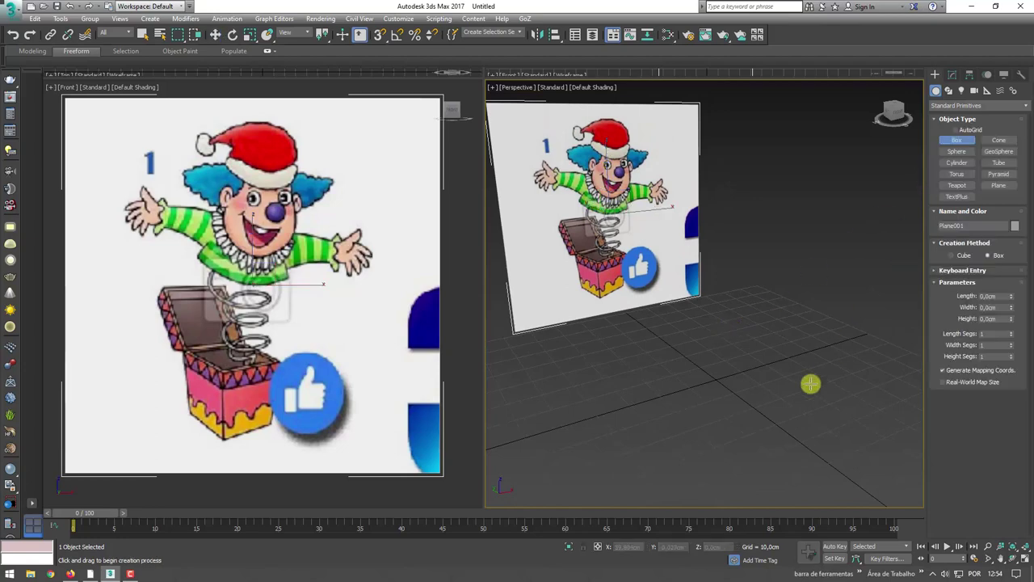
{"action": "mouse_move", "coordinate": [813, 383]}
{"action": "middle_mouse_down", "text": "alt"}
{"action": "mouse_move", "coordinate": [744, 377]}
{"action": "mouse_move", "coordinate": [771, 356]}
{"action": "middle_mouse_up", "text": "alt"}
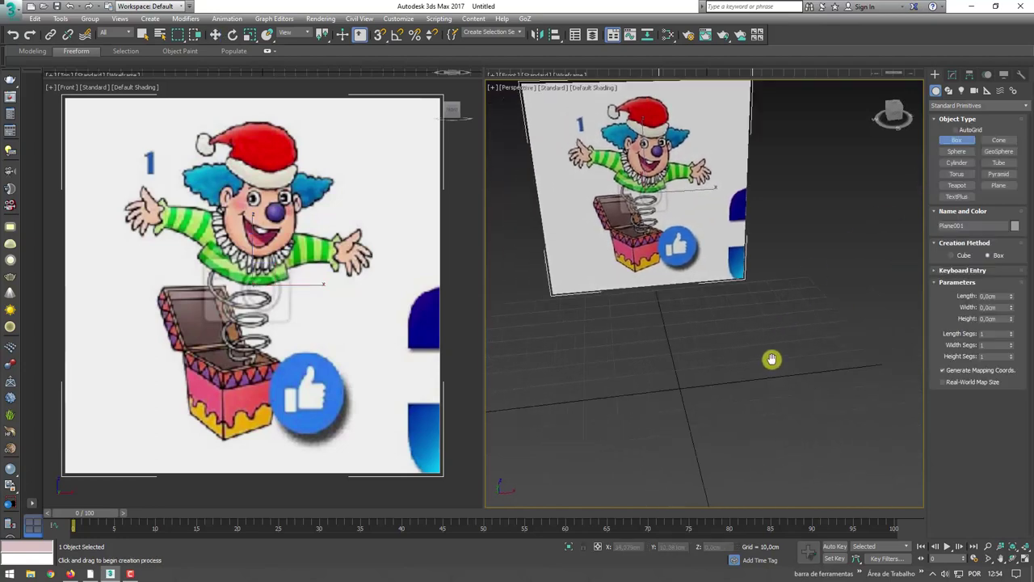
{"action": "left_click", "coordinate": [952, 255]}
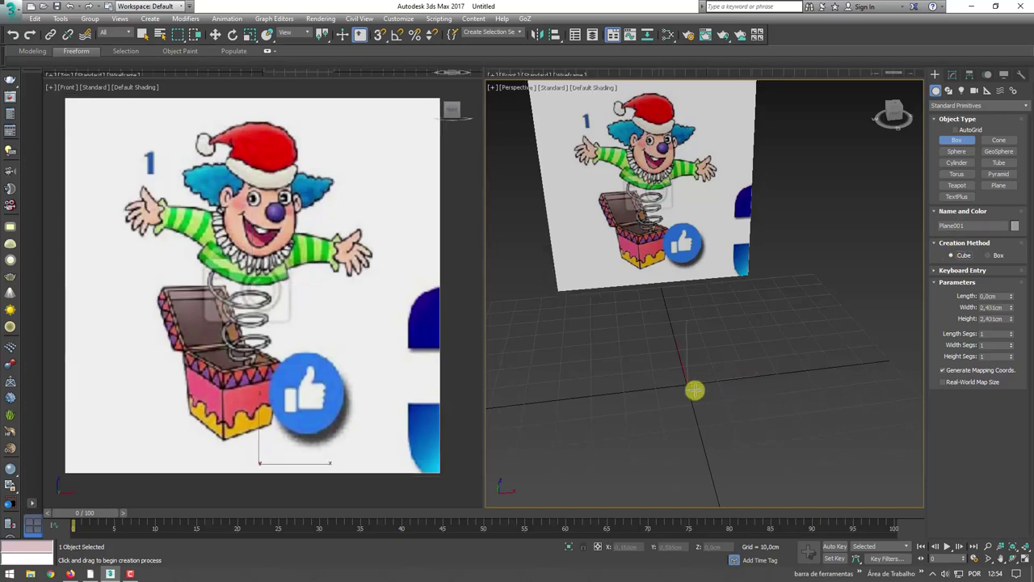
{"action": "mouse_move", "coordinate": [689, 387]}
{"action": "left_mouse_down"}
{"action": "mouse_move", "coordinate": [724, 405]}
{"action": "mouse_move", "coordinate": [702, 399]}
{"action": "left_mouse_up"}
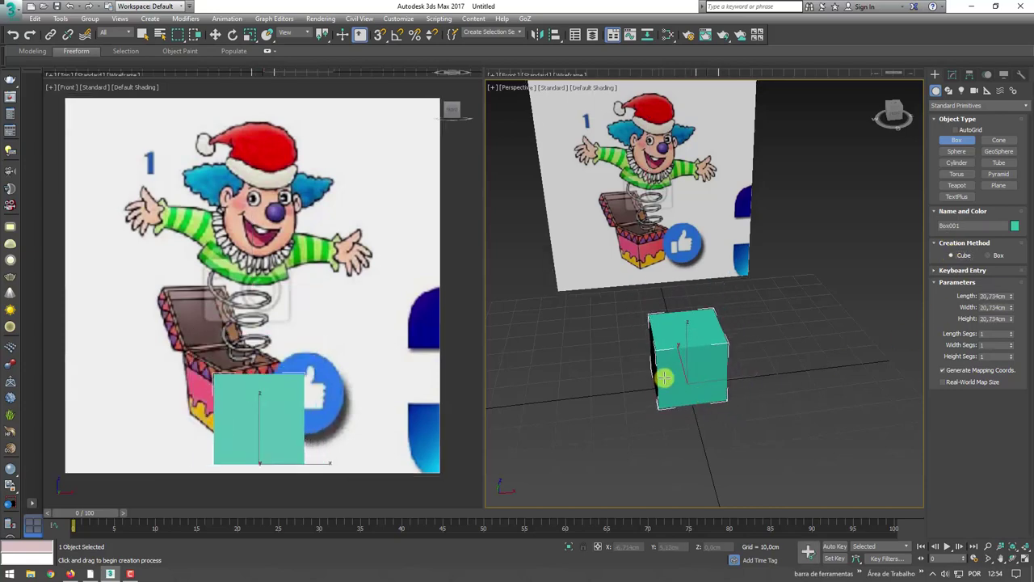
{"action": "middle_click_drag", "start_coordinate": [665, 376], "coordinate": [699, 367], "text": "alt"}
{"action": "key", "text": "w"}
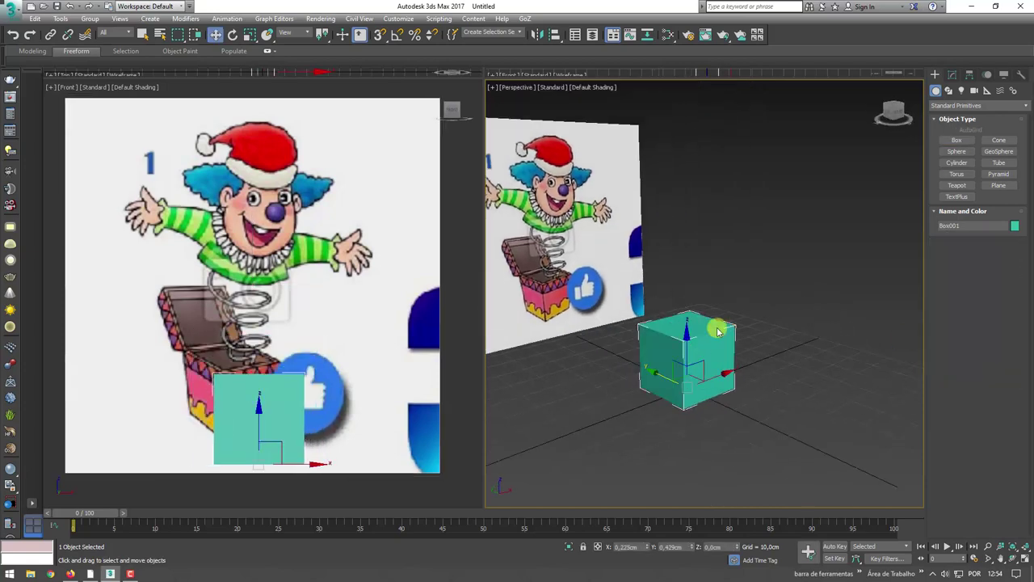
{"action": "middle_click_drag", "start_coordinate": [670, 310], "coordinate": [669, 332], "text": "alt"}
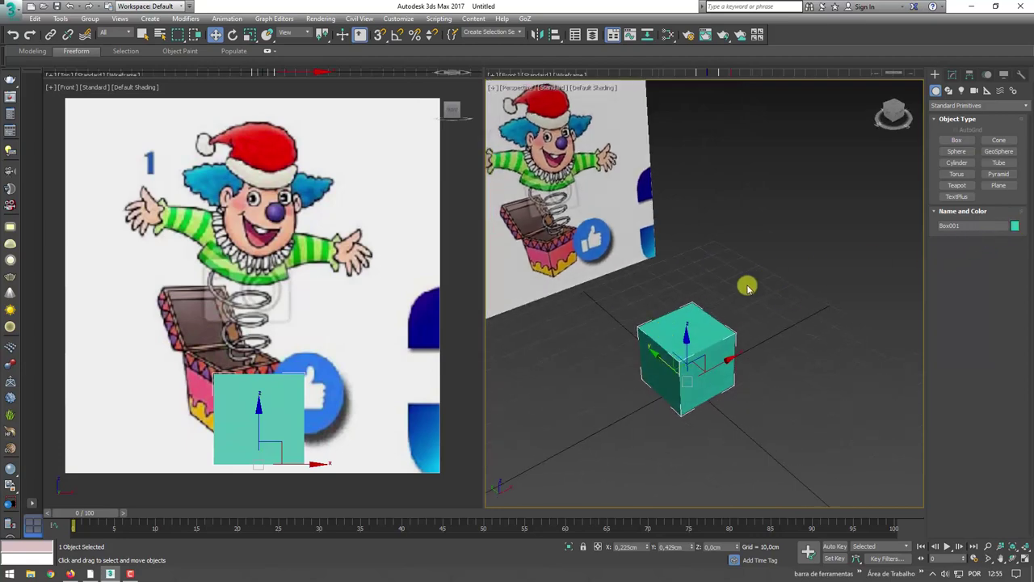
Give the cube a dark blue object colour and show edged faces in Perspective
{"action": "left_click", "coordinate": [1015, 225]}
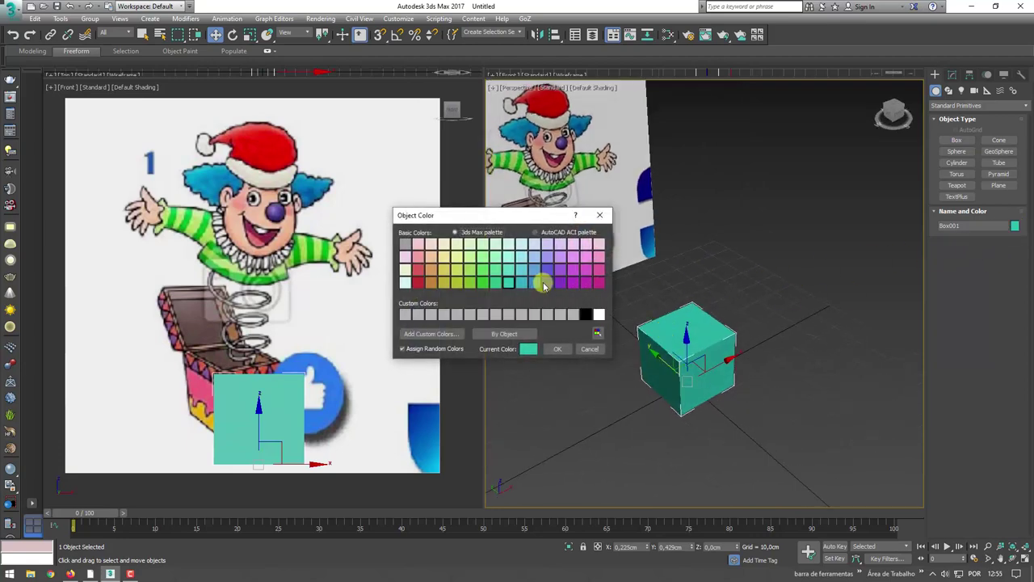
{"action": "left_click", "coordinate": [548, 282]}
{"action": "left_click", "coordinate": [558, 348]}
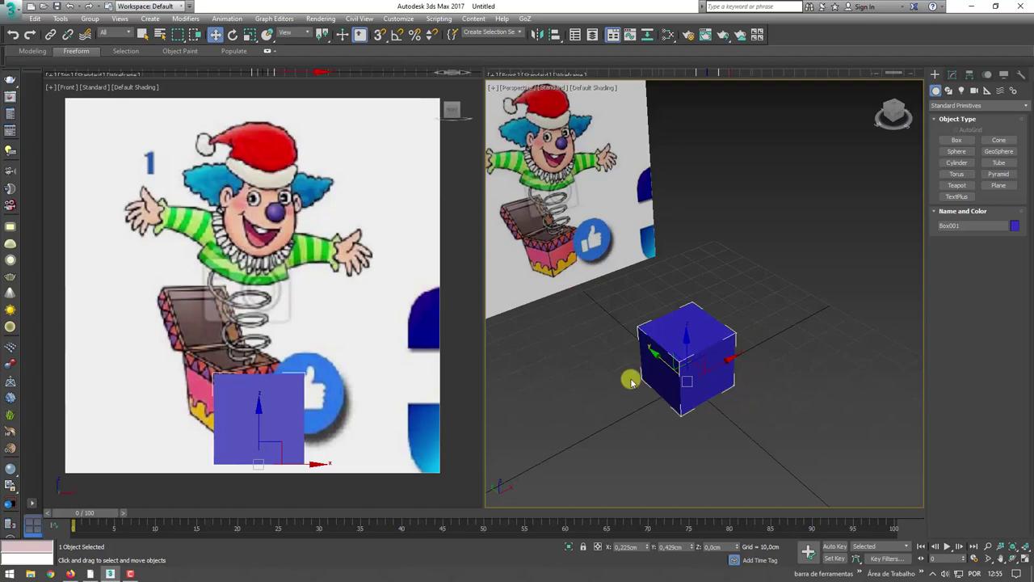
{"action": "mouse_move", "coordinate": [628, 376]}
{"action": "middle_mouse_down", "text": "alt"}
{"action": "mouse_move", "coordinate": [665, 365]}
{"action": "mouse_move", "coordinate": [692, 397]}
{"action": "mouse_move", "coordinate": [739, 377]}
{"action": "mouse_move", "coordinate": [781, 378]}
{"action": "mouse_move", "coordinate": [762, 409]}
{"action": "mouse_move", "coordinate": [716, 365]}
{"action": "mouse_move", "coordinate": [699, 377]}
{"action": "middle_mouse_up", "text": "alt"}
{"action": "key", "text": "F4"}
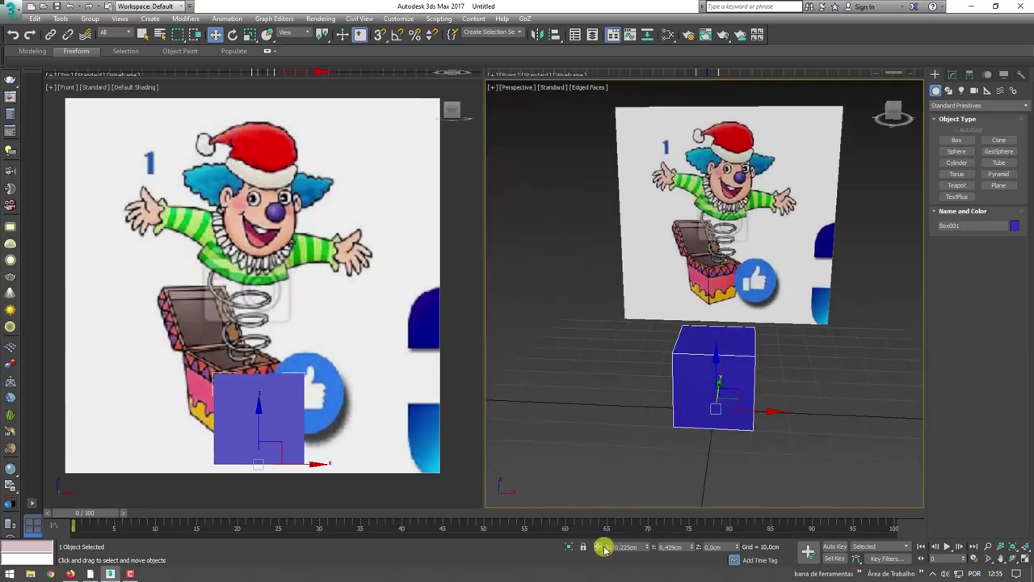
Reset the box's X to 0 and lift it along Z over the clown's face
{"action": "right_click", "coordinate": [648, 548]}
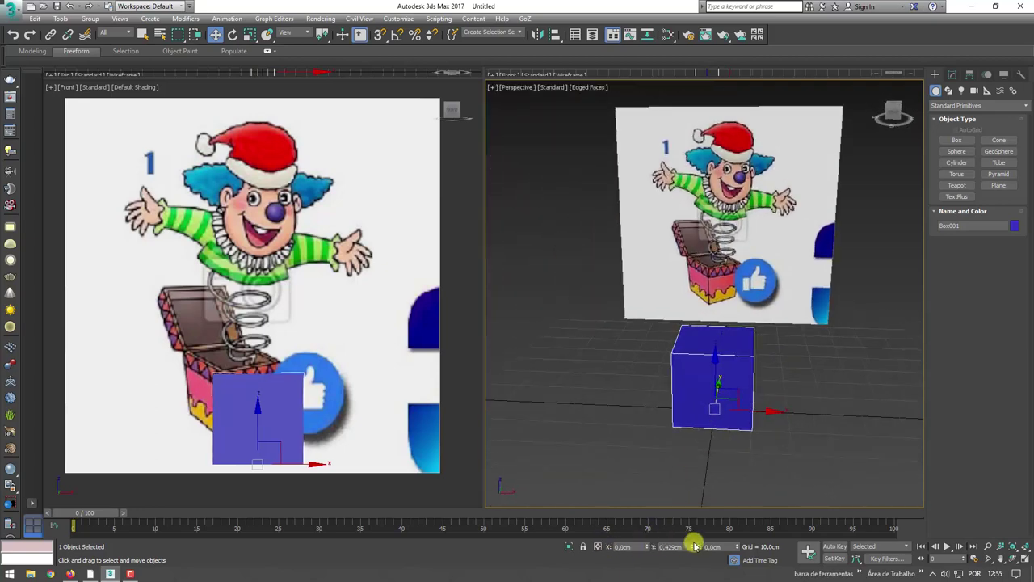
{"action": "mouse_move", "coordinate": [694, 548]}
{"action": "middle_mouse_down", "text": "alt"}
{"action": "mouse_move", "coordinate": [774, 366]}
{"action": "mouse_move", "coordinate": [750, 397]}
{"action": "mouse_move", "coordinate": [820, 407]}
{"action": "mouse_move", "coordinate": [774, 341]}
{"action": "middle_mouse_up", "text": "alt"}
{"action": "mouse_move", "coordinate": [715, 368]}
{"action": "left_mouse_down"}
{"action": "mouse_move", "coordinate": [715, 139]}
{"action": "mouse_move", "coordinate": [715, 202]}
{"action": "left_mouse_up"}
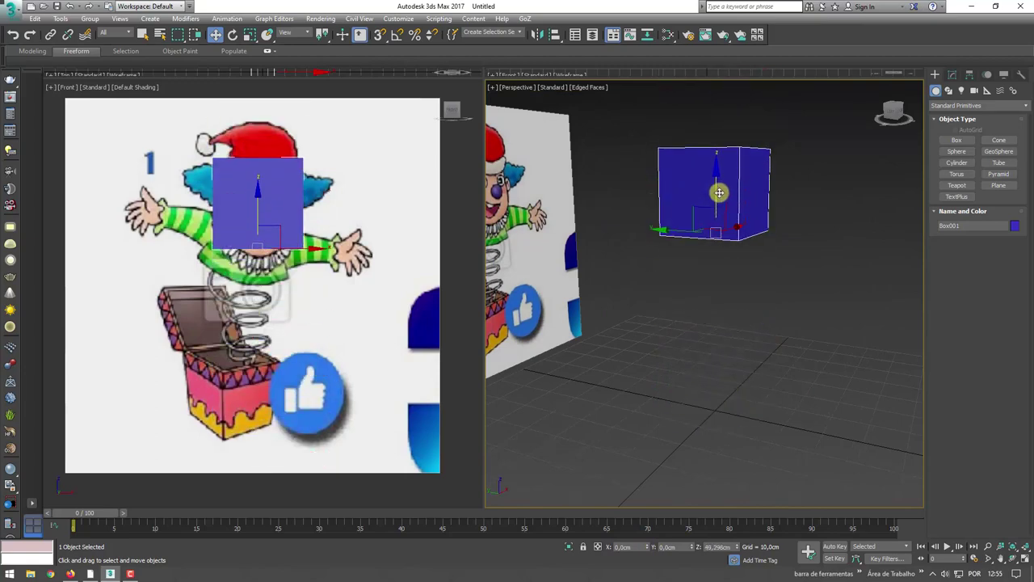
{"action": "mouse_move", "coordinate": [715, 203]}
{"action": "middle_mouse_down", "text": "alt"}
{"action": "mouse_move", "coordinate": [735, 259]}
{"action": "mouse_move", "coordinate": [763, 281]}
{"action": "middle_mouse_up", "text": "alt"}
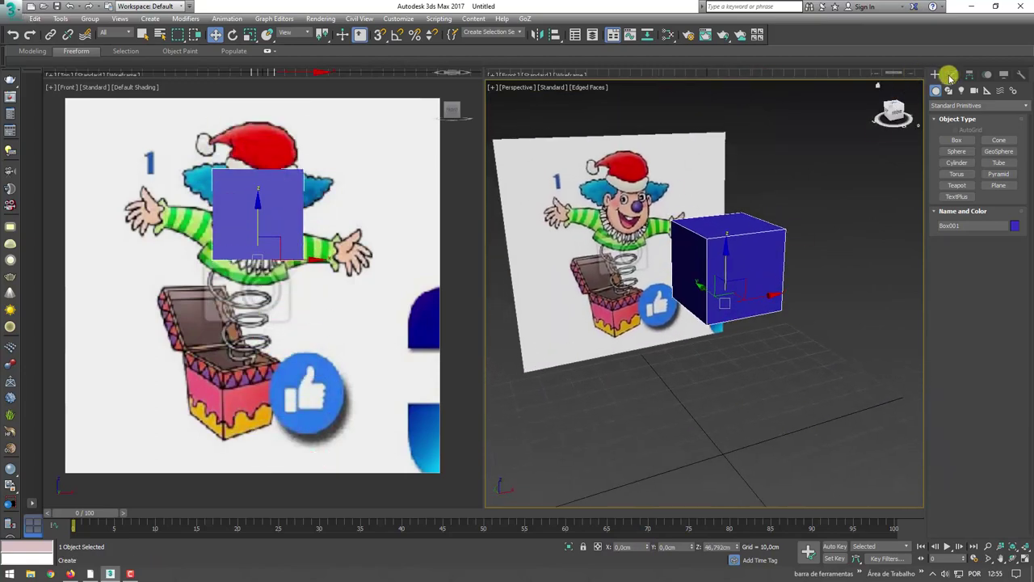
Apply a TurboSmooth modifier to round the box into a ball
{"action": "left_click", "coordinate": [955, 76]}
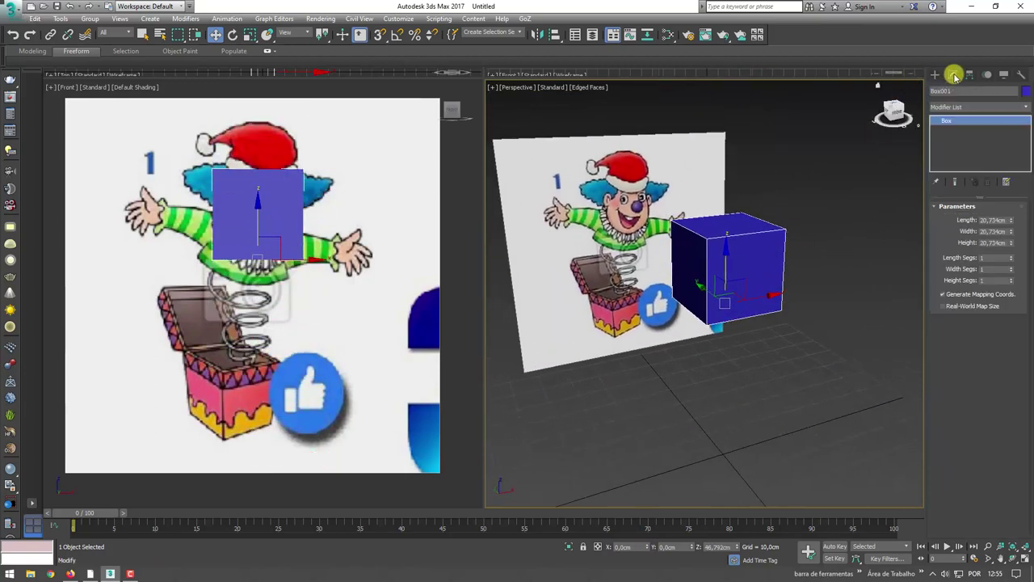
{"action": "left_click", "coordinate": [1025, 109]}
{"action": "left_click_drag", "start_coordinate": [1025, 132], "coordinate": [1019, 421]}
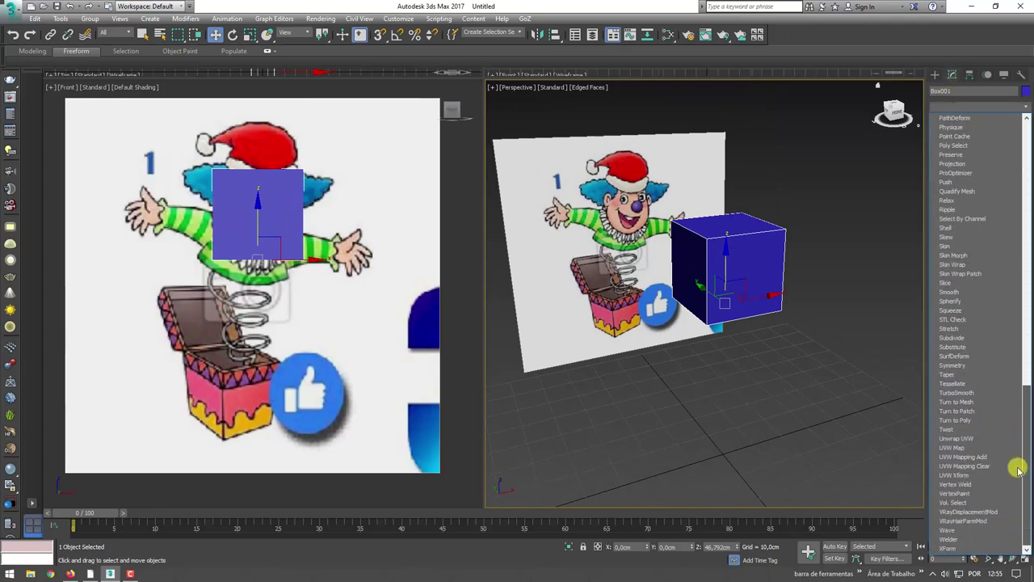
{"action": "left_click", "coordinate": [957, 394]}
{"action": "middle_click_drag", "start_coordinate": [718, 259], "coordinate": [748, 257], "text": "alt"}
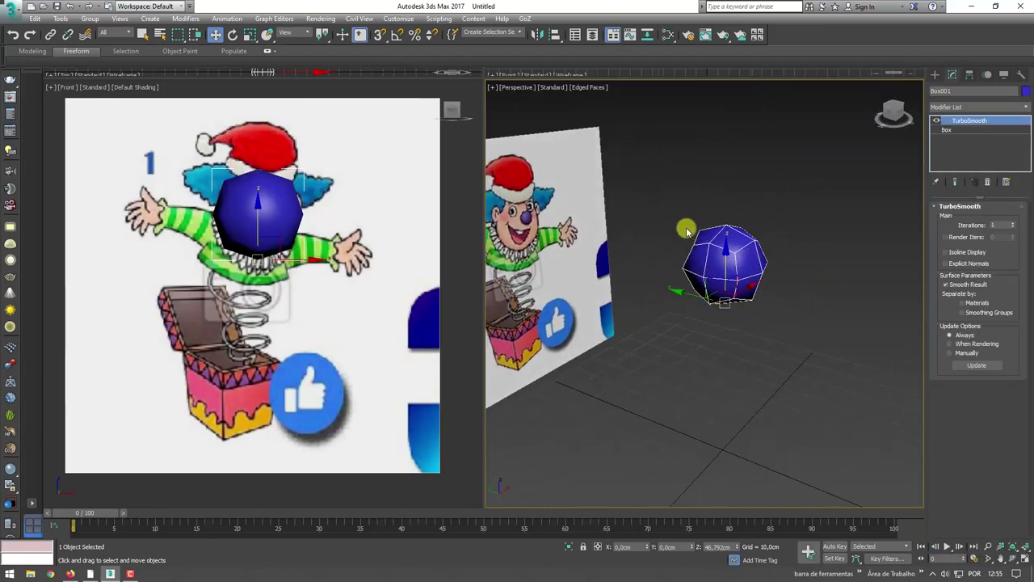
{"action": "mouse_move", "coordinate": [831, 292]}
{"action": "middle_mouse_down", "text": "alt"}
{"action": "mouse_move", "coordinate": [785, 286]}
{"action": "mouse_move", "coordinate": [807, 325]}
{"action": "middle_mouse_up", "text": "alt"}
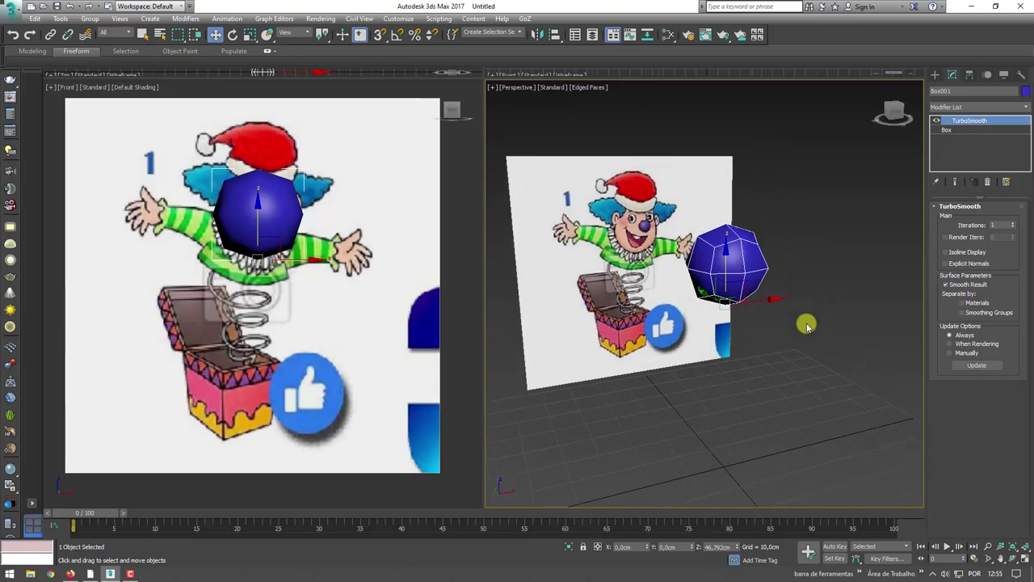
Convert the ball to Editable Poly and scale its top nine vertices together into a point
{"action": "right_click", "coordinate": [730, 241]}
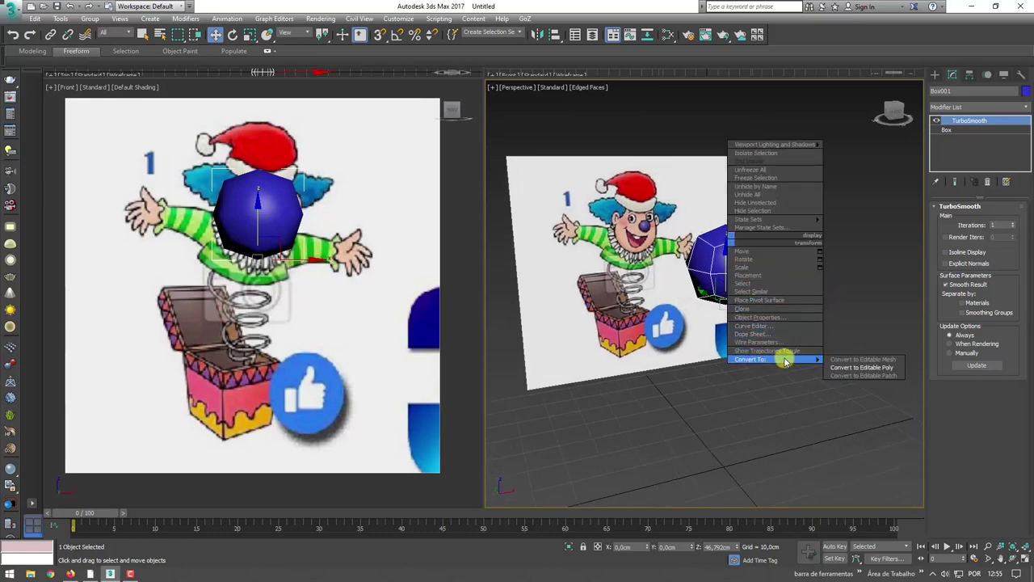
{"action": "left_click", "coordinate": [853, 369]}
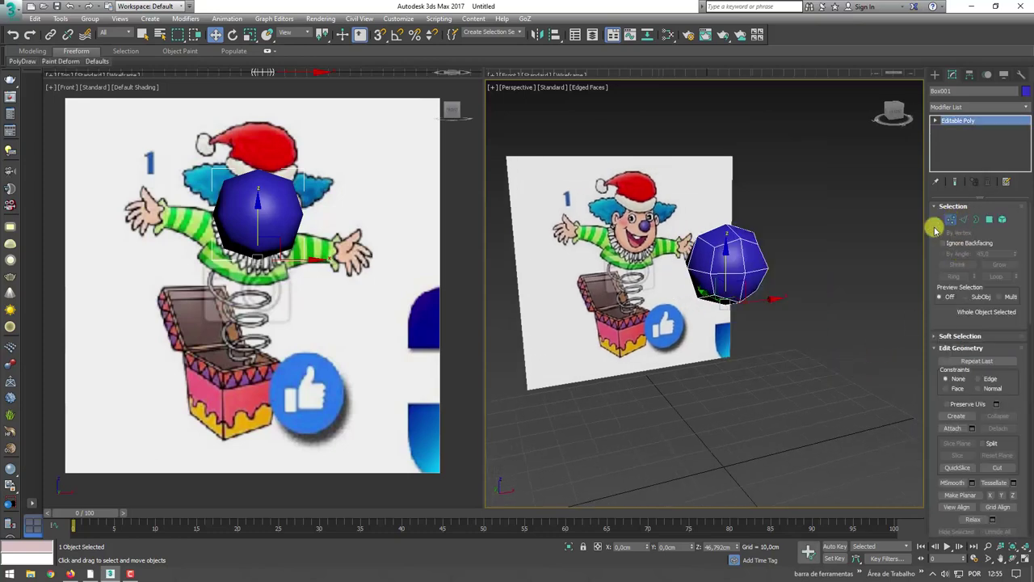
{"action": "left_click", "coordinate": [950, 219]}
{"action": "middle_click_drag", "start_coordinate": [727, 242], "coordinate": [683, 215], "text": "alt"}
{"action": "left_click_drag", "start_coordinate": [800, 248], "coordinate": [800, 248]}
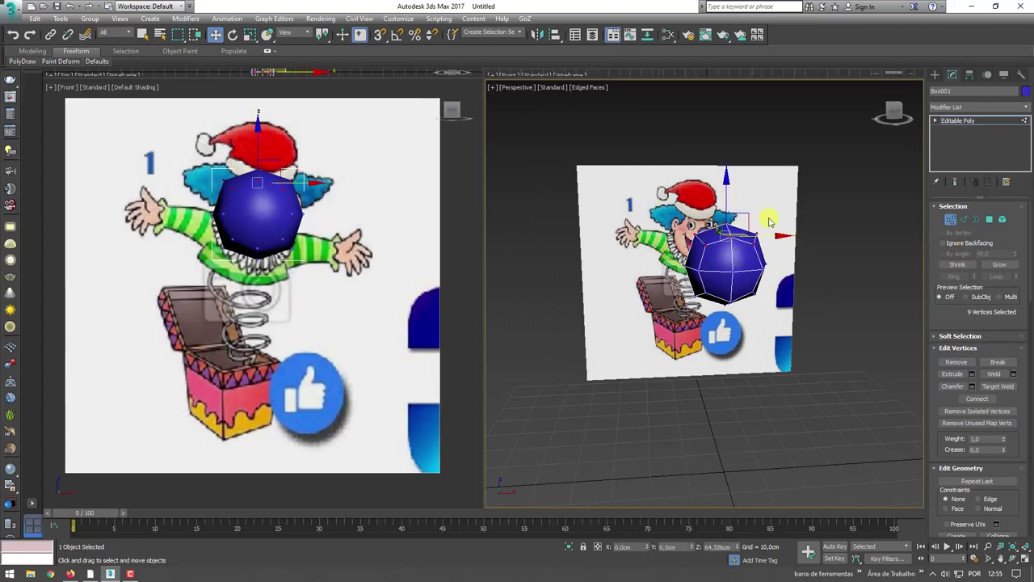
{"action": "key", "text": "r"}
{"action": "left_click_drag", "start_coordinate": [726, 204], "coordinate": [728, 234]}
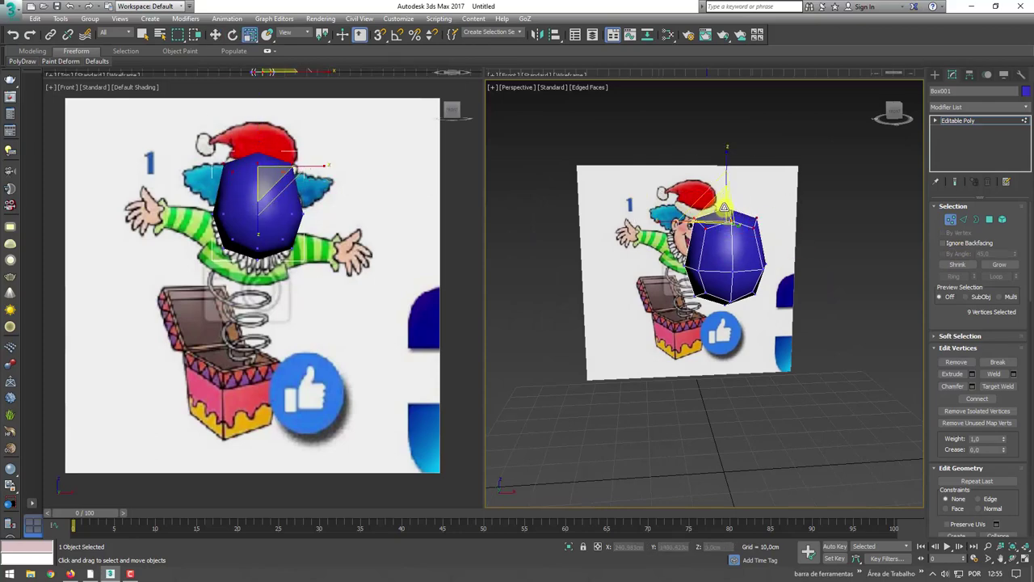
{"action": "mouse_move", "coordinate": [728, 234]}
{"action": "middle_mouse_down", "text": "alt"}
{"action": "mouse_move", "coordinate": [750, 221]}
{"action": "mouse_move", "coordinate": [767, 235]}
{"action": "mouse_move", "coordinate": [755, 219]}
{"action": "mouse_move", "coordinate": [730, 231]}
{"action": "mouse_move", "coordinate": [930, 224]}
{"action": "middle_mouse_up", "text": "alt"}
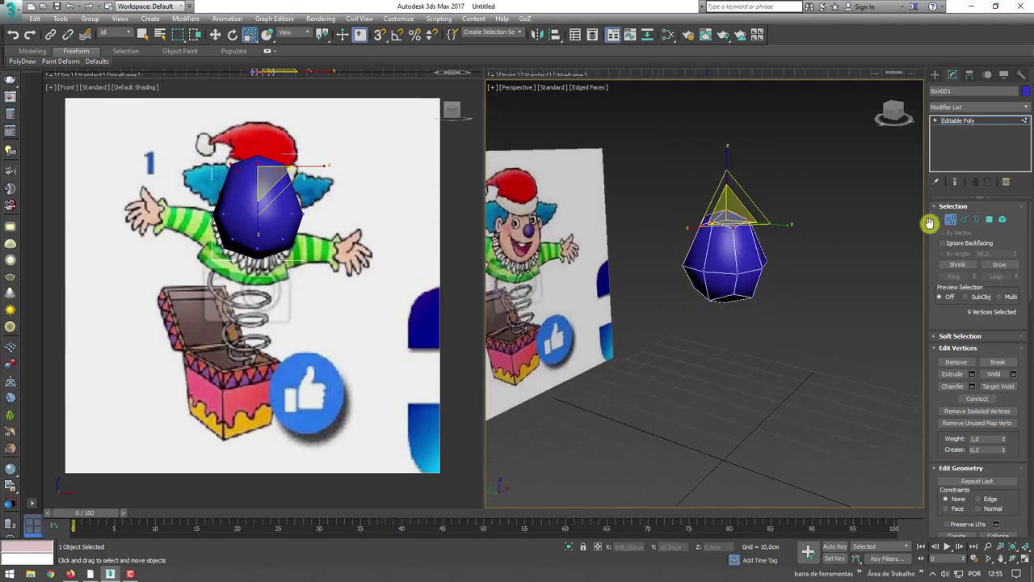
Connect the eight edges around the pointed top with a new edge loop
{"action": "key", "text": "2"}
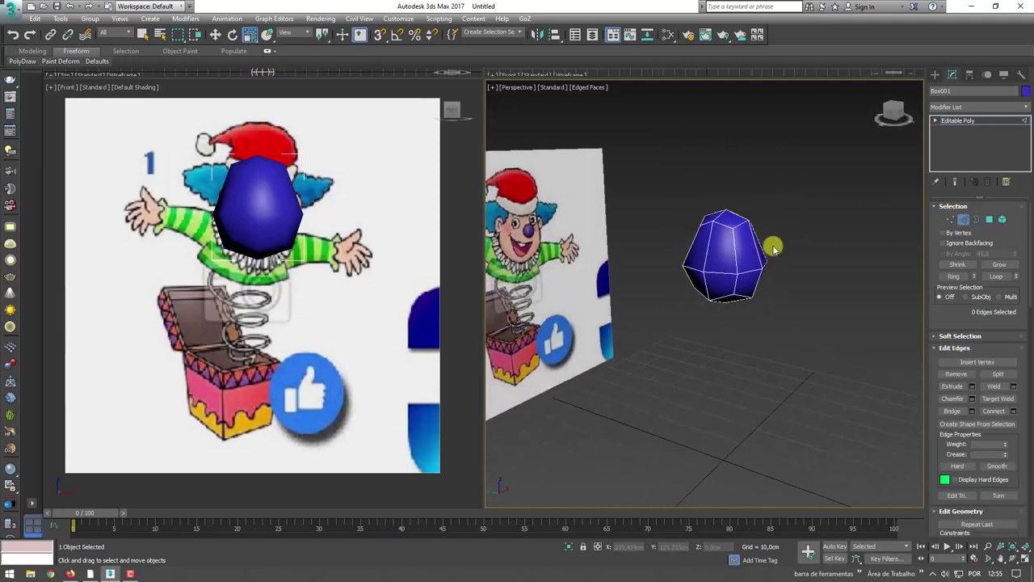
{"action": "middle_click_drag", "start_coordinate": [774, 242], "coordinate": [801, 239], "text": "alt"}
{"action": "left_click_drag", "start_coordinate": [664, 244], "coordinate": [699, 252]}
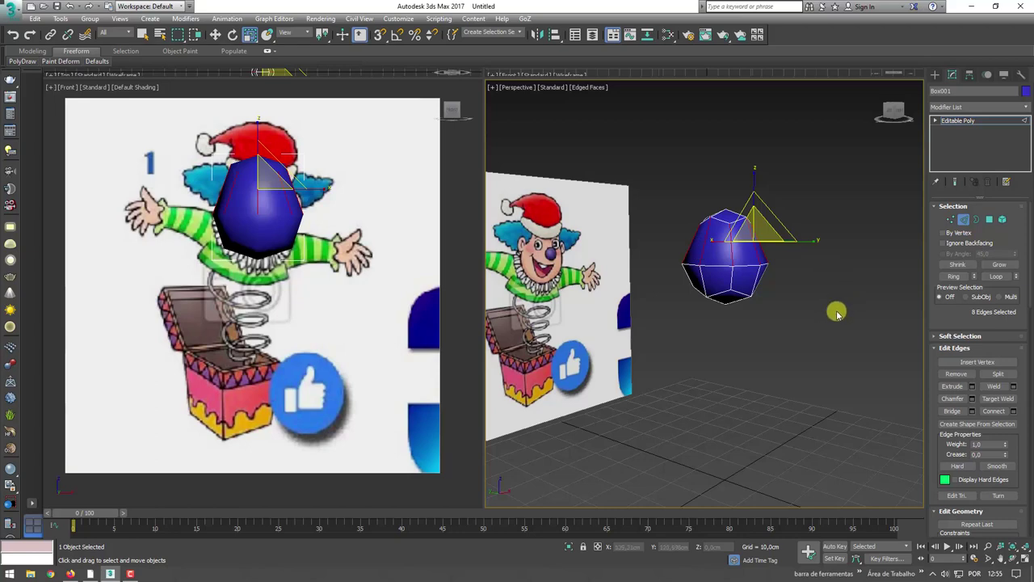
{"action": "left_click", "coordinate": [994, 411]}
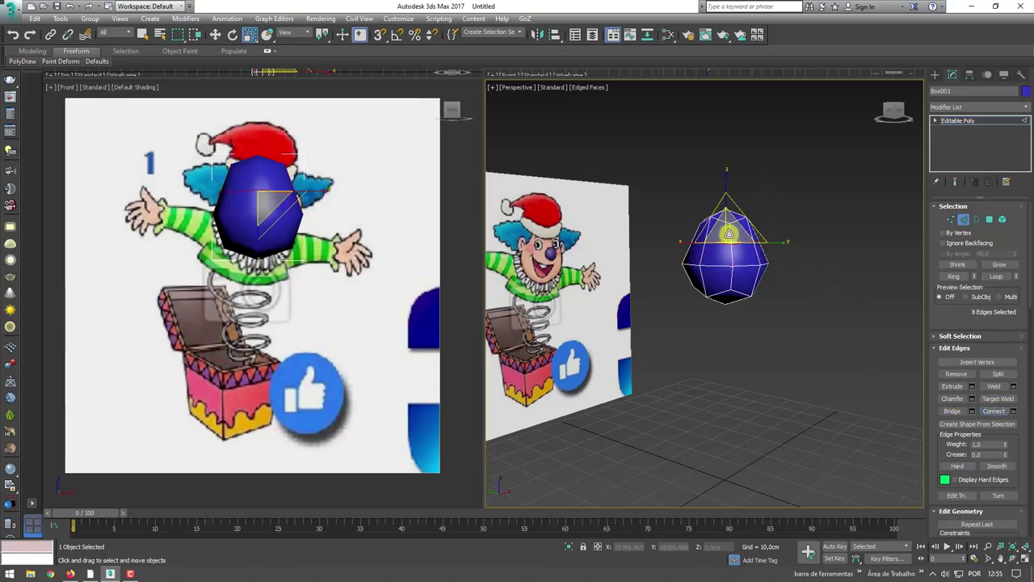
{"action": "middle_click_drag", "start_coordinate": [844, 263], "coordinate": [810, 286], "text": "alt"}
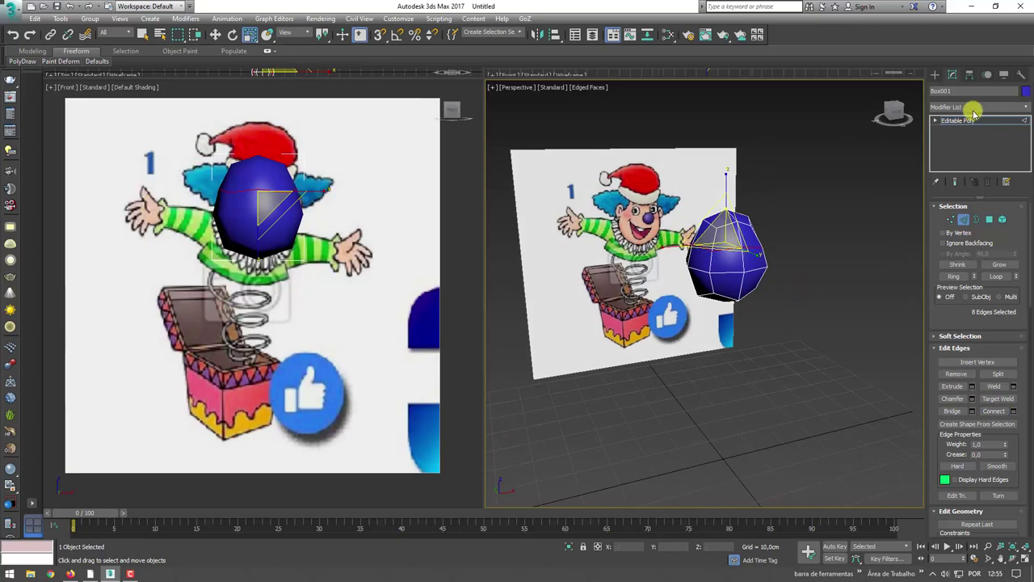
{"action": "left_click", "coordinate": [958, 120]}
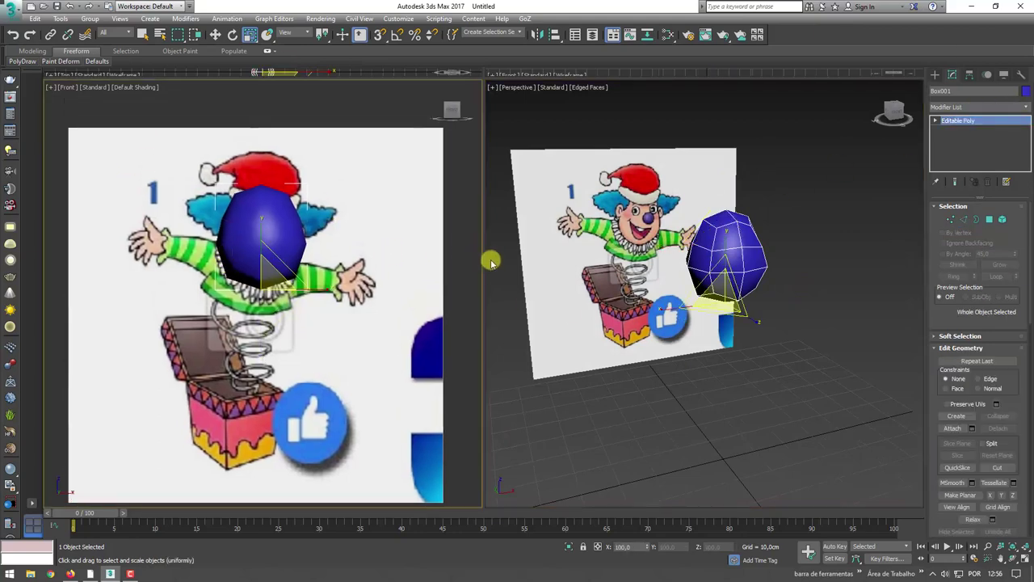
Scale the head down slightly and zoom the Front view, with edged faces, onto it
{"action": "left_click_drag", "start_coordinate": [724, 291], "coordinate": [719, 302]}
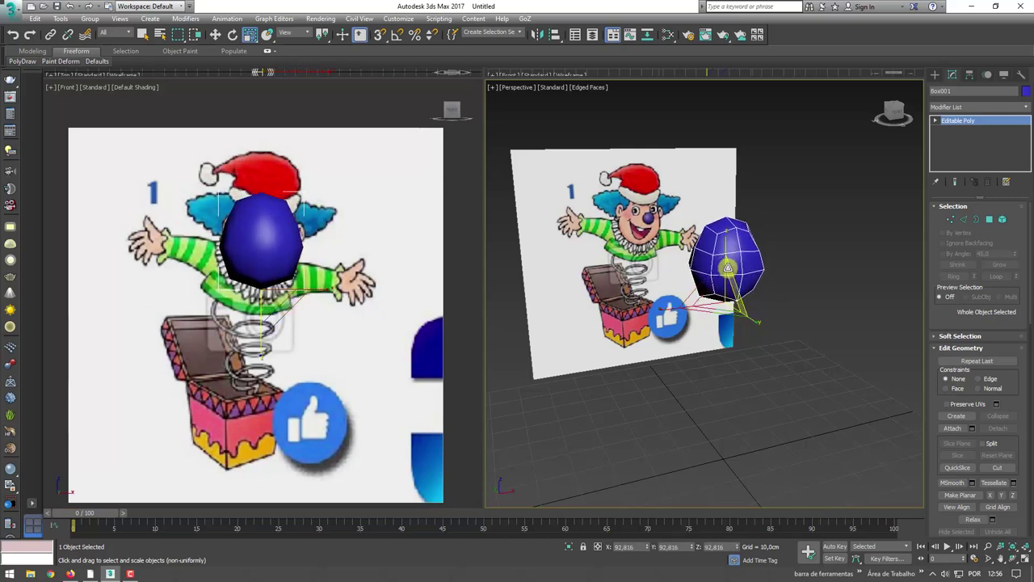
{"action": "key", "text": "w"}
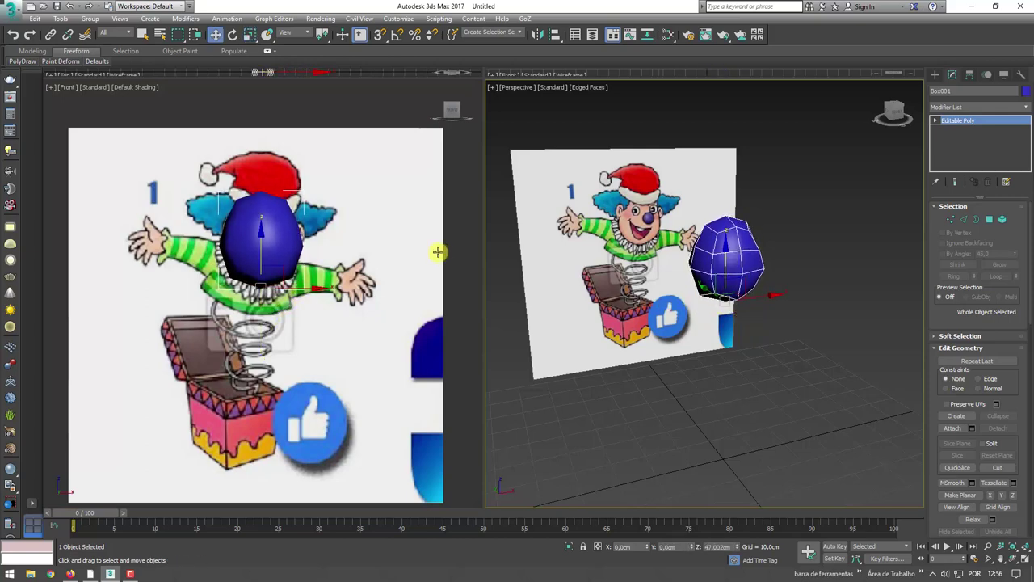
{"action": "mouse_move", "coordinate": [437, 252]}
{"action": "middle_mouse_down"}
{"action": "mouse_move", "coordinate": [355, 303]}
{"action": "mouse_move", "coordinate": [340, 271]}
{"action": "mouse_move", "coordinate": [374, 242]}
{"action": "middle_mouse_up"}
{"action": "key", "text": "F3"}
{"action": "key", "text": "F3"}
{"action": "key", "text": "F4"}
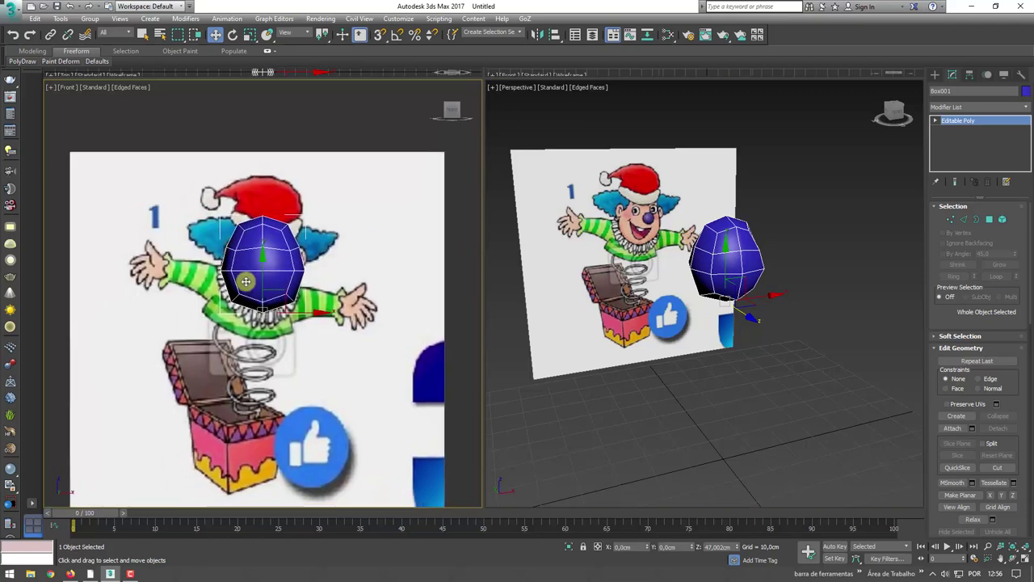
{"action": "scroll", "coordinate": [258, 177], "scroll_direction": "up", "scroll_amount": 4}
{"action": "middle_click_drag", "start_coordinate": [261, 245], "coordinate": [205, 250]}
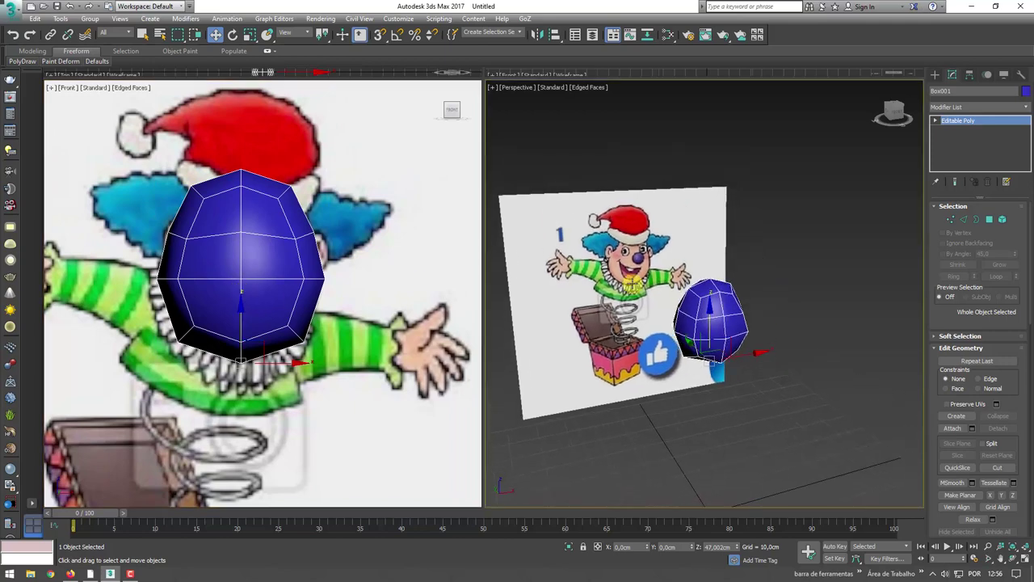
{"action": "scroll", "coordinate": [632, 275], "scroll_direction": "up", "scroll_amount": 6}
{"action": "scroll", "coordinate": [590, 236], "scroll_direction": "down", "scroll_amount": 8}
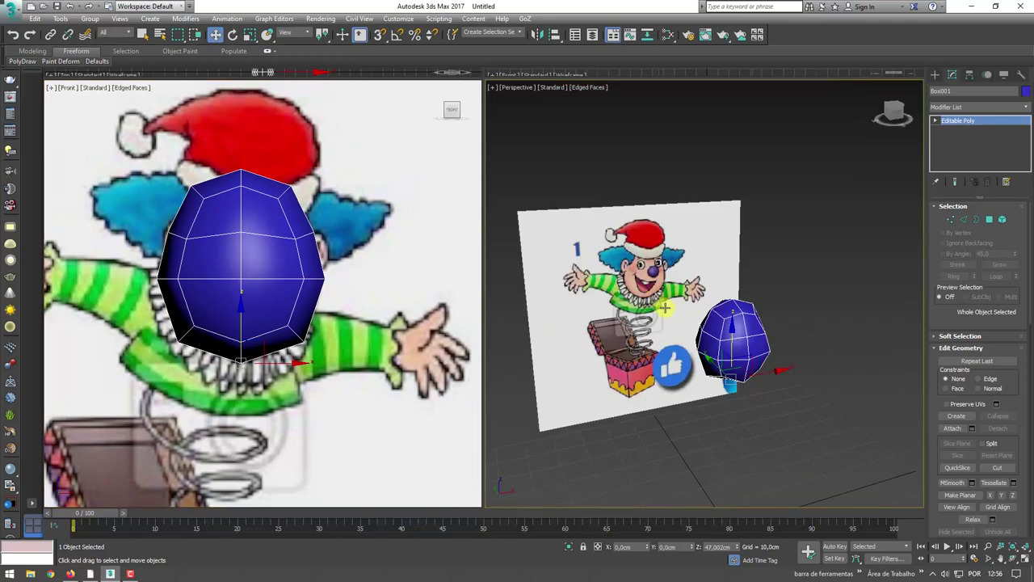
{"action": "scroll", "coordinate": [639, 234], "scroll_direction": "up", "scroll_amount": 2}
{"action": "scroll", "coordinate": [653, 228], "scroll_direction": "up", "scroll_amount": 3}
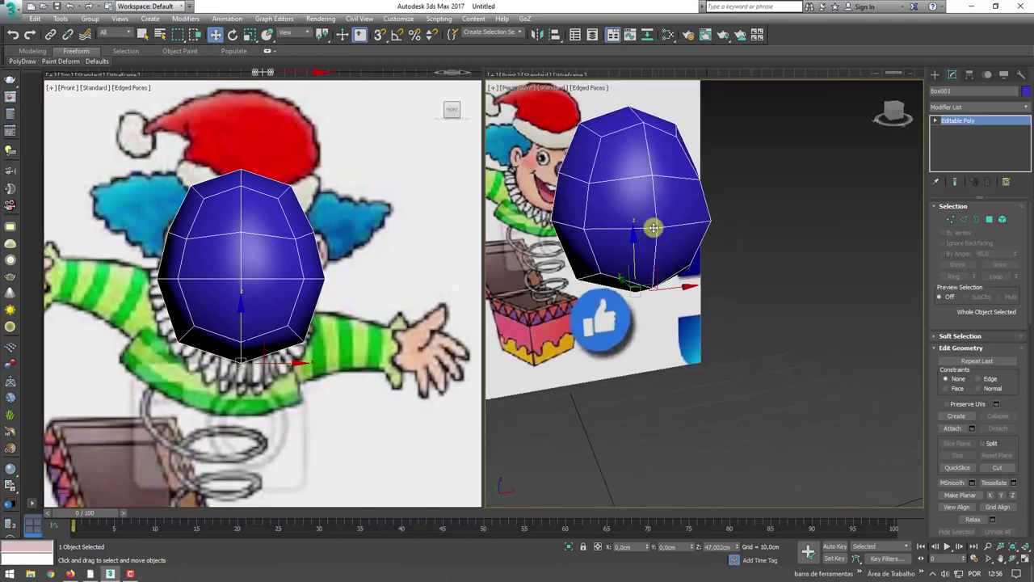
Select the two polygons over the clown's mouth and inset them, leaving a blue border
{"action": "left_click", "coordinate": [991, 219]}
{"action": "left_click", "coordinate": [647, 247]}
{"action": "left_click", "coordinate": [631, 247], "text": "ctrl"}
{"action": "middle_click_drag", "start_coordinate": [632, 246], "coordinate": [670, 259], "text": "alt"}
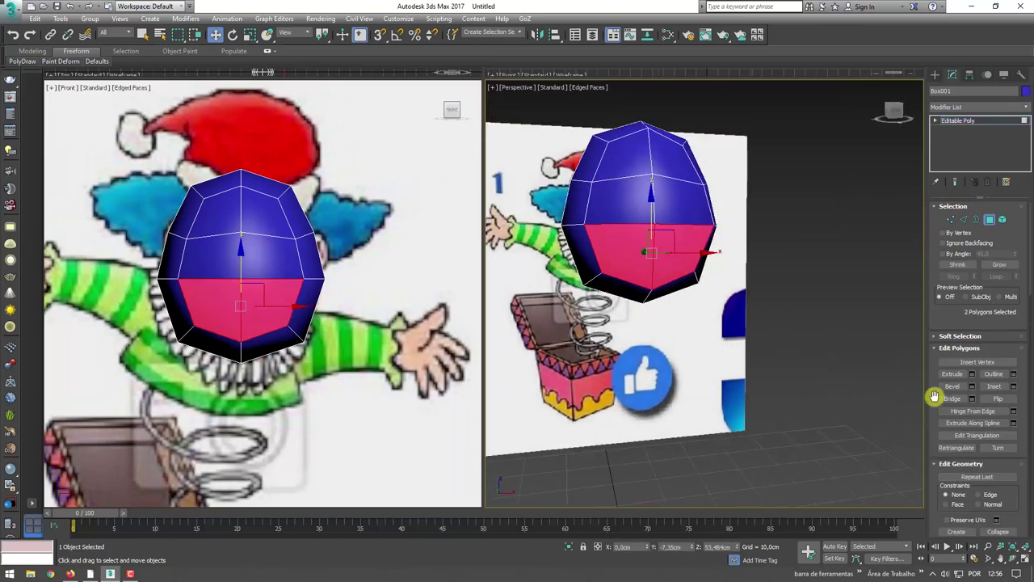
{"action": "left_click_drag", "start_coordinate": [667, 251], "coordinate": [667, 245]}
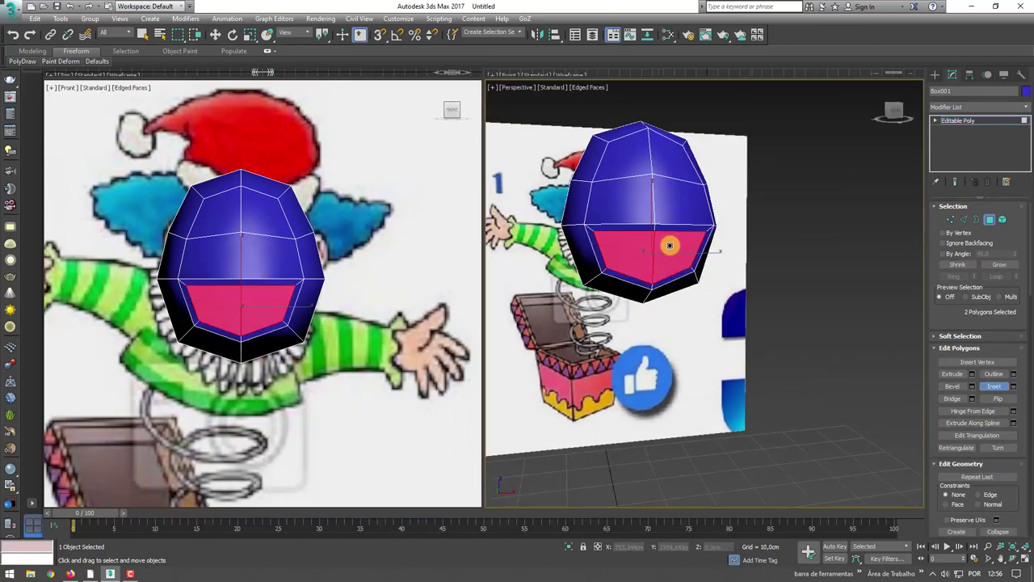
{"action": "key", "text": "w"}
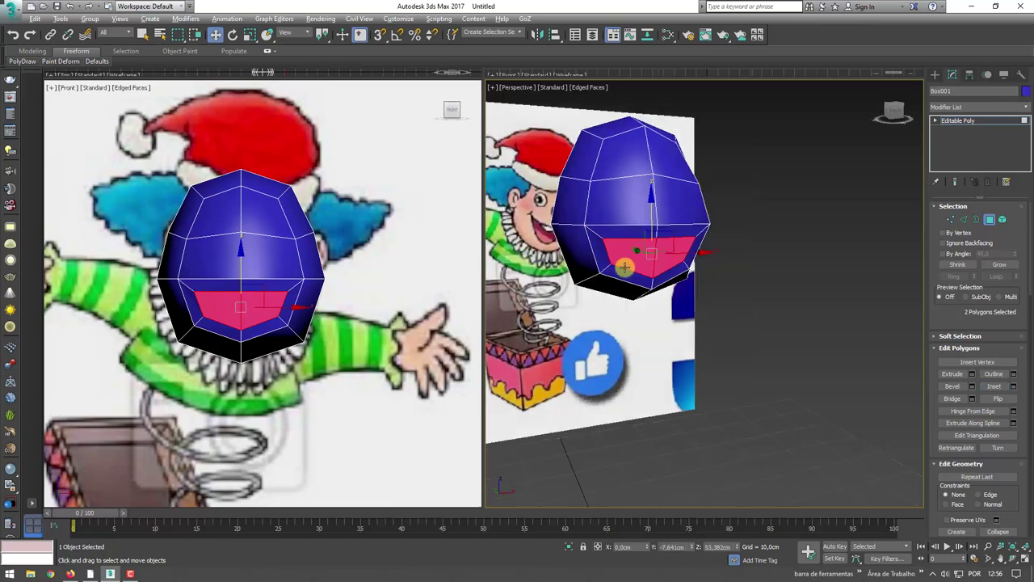
{"action": "middle_click_drag", "start_coordinate": [667, 244], "coordinate": [640, 249], "text": "alt"}
{"action": "left_click_drag", "start_coordinate": [640, 232], "coordinate": [644, 229]}
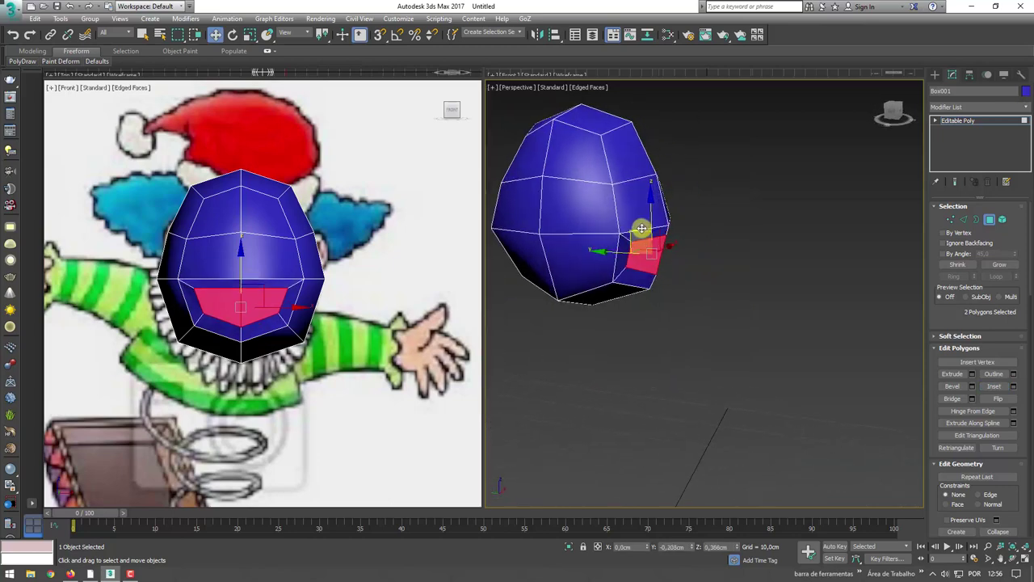
{"action": "middle_click_drag", "start_coordinate": [643, 229], "coordinate": [663, 250], "text": "alt"}
{"action": "scroll", "coordinate": [683, 275], "scroll_direction": "up", "scroll_amount": 4}
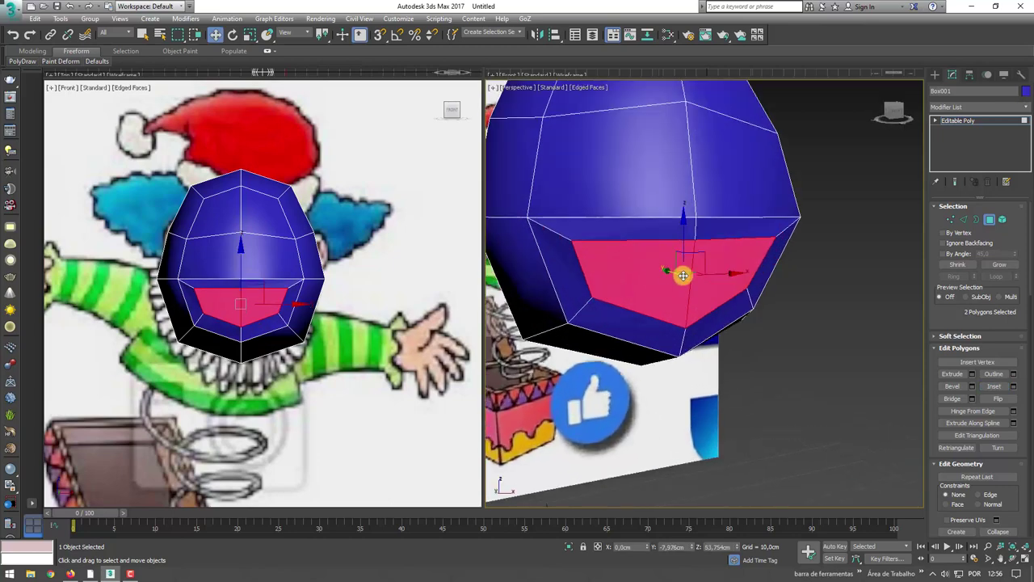
Extrude the mouth polygons and push them inward into the head, viewed in wireframe
{"action": "left_click", "coordinate": [954, 374]}
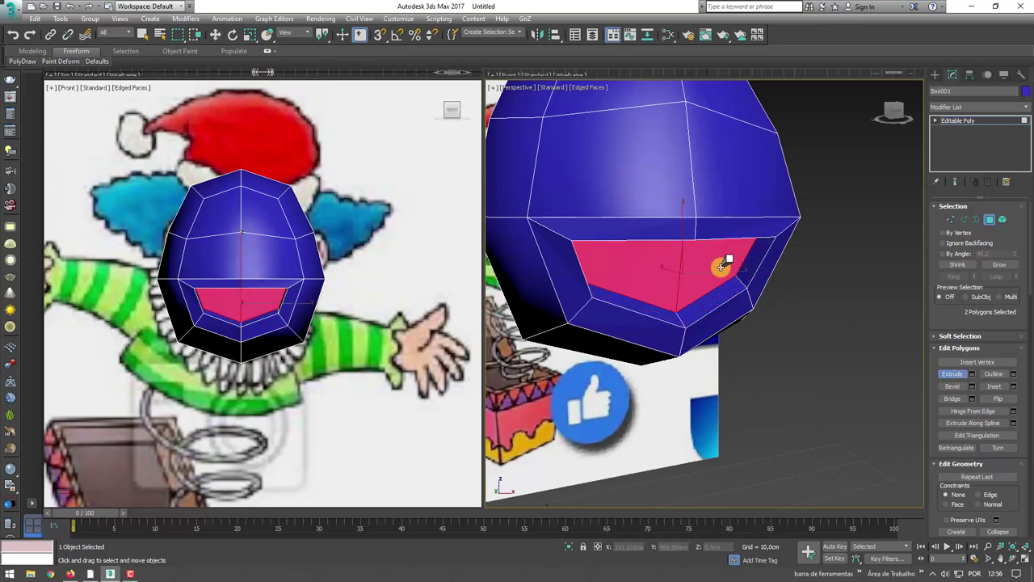
{"action": "middle_click_drag", "start_coordinate": [729, 263], "coordinate": [781, 268], "text": "alt"}
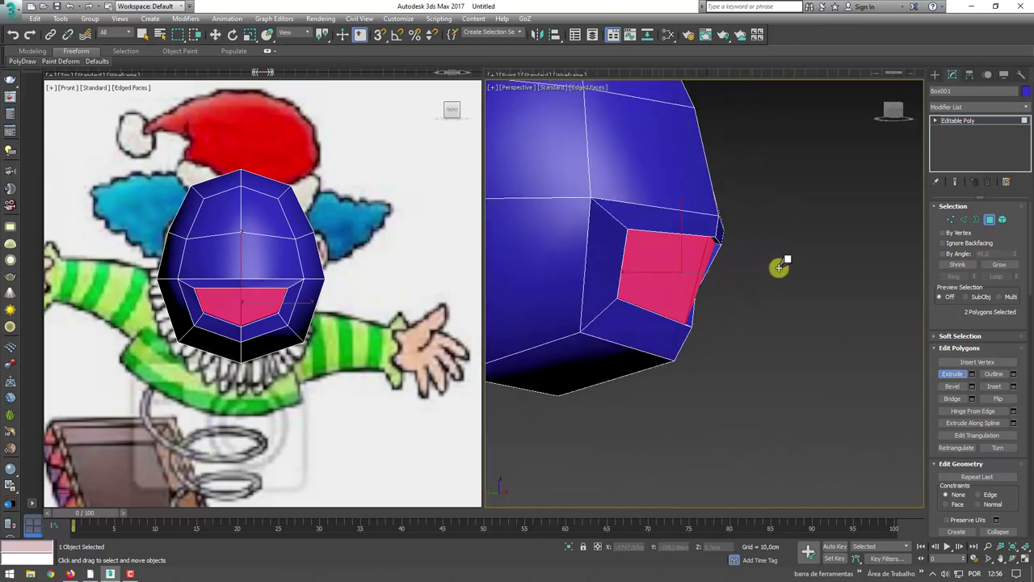
{"action": "key", "text": "w"}
{"action": "middle_click_drag", "start_coordinate": [654, 252], "coordinate": [651, 283], "text": "alt"}
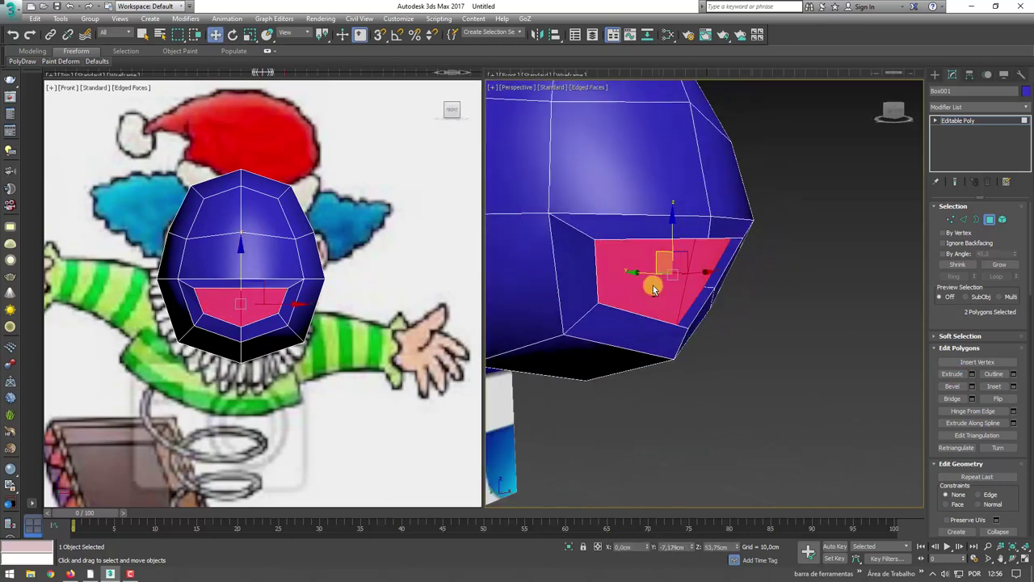
{"action": "left_click", "coordinate": [954, 374]}
{"action": "left_click_drag", "start_coordinate": [728, 280], "coordinate": [697, 285]}
{"action": "key", "text": "w"}
{"action": "mouse_move", "coordinate": [695, 285]}
{"action": "middle_mouse_down", "text": "alt"}
{"action": "mouse_move", "coordinate": [674, 307]}
{"action": "mouse_move", "coordinate": [651, 234]}
{"action": "middle_mouse_up", "text": "alt"}
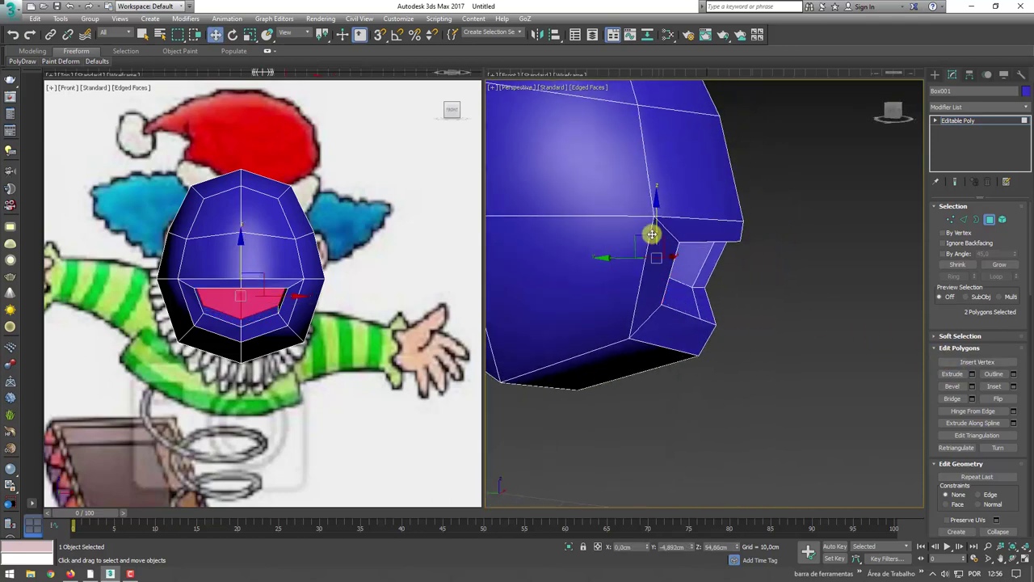
{"action": "left_click_drag", "start_coordinate": [615, 242], "coordinate": [616, 242]}
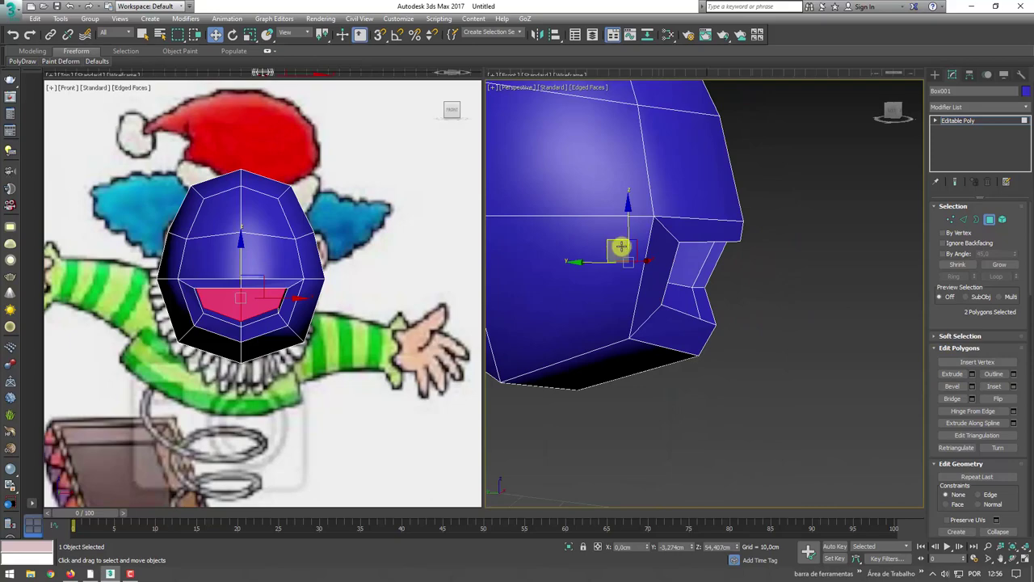
{"action": "key", "text": "F3"}
{"action": "mouse_move", "coordinate": [602, 238]}
{"action": "middle_mouse_down", "text": "alt"}
{"action": "mouse_move", "coordinate": [677, 261]}
{"action": "mouse_move", "coordinate": [631, 295]}
{"action": "mouse_move", "coordinate": [634, 324]}
{"action": "mouse_move", "coordinate": [881, 251]}
{"action": "middle_mouse_up", "text": "alt"}
Scale the two mouth polygons down to a smaller patch
{"action": "left_click", "coordinate": [951, 218]}
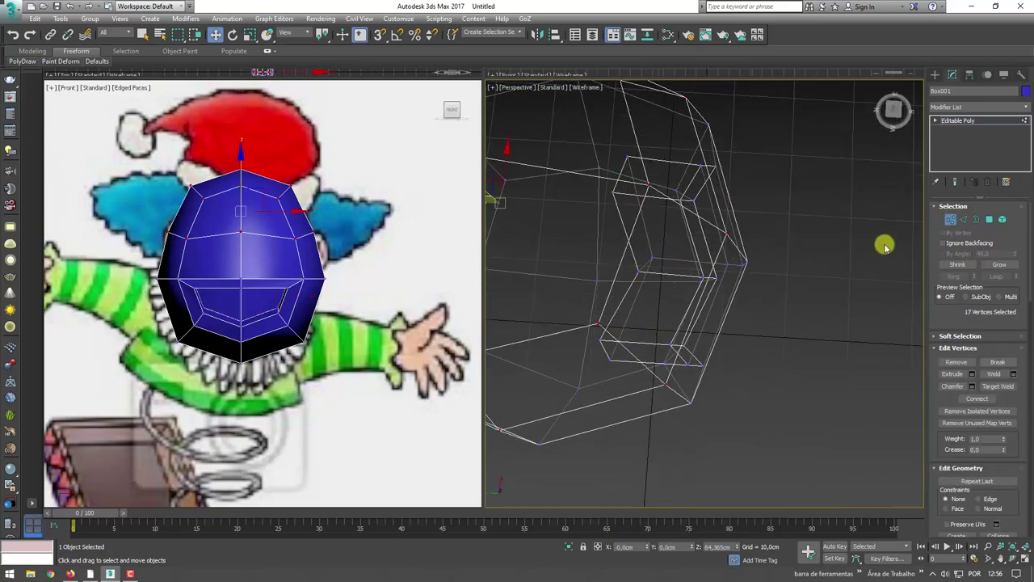
{"action": "left_click", "coordinate": [969, 222]}
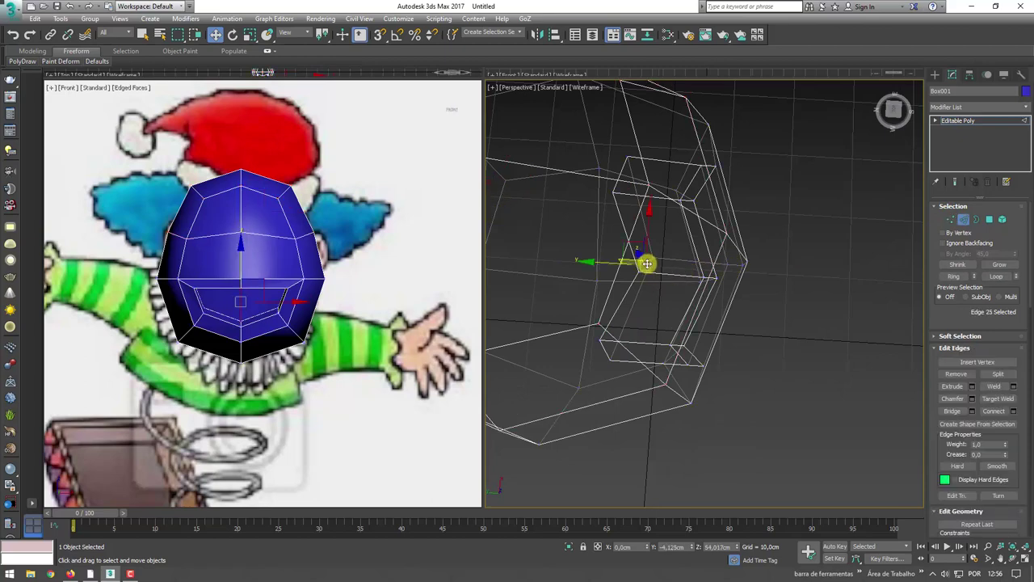
{"action": "middle_click_drag", "start_coordinate": [660, 294], "coordinate": [606, 208], "text": "alt"}
{"action": "middle_click_drag", "start_coordinate": [700, 237], "coordinate": [968, 205], "text": "alt"}
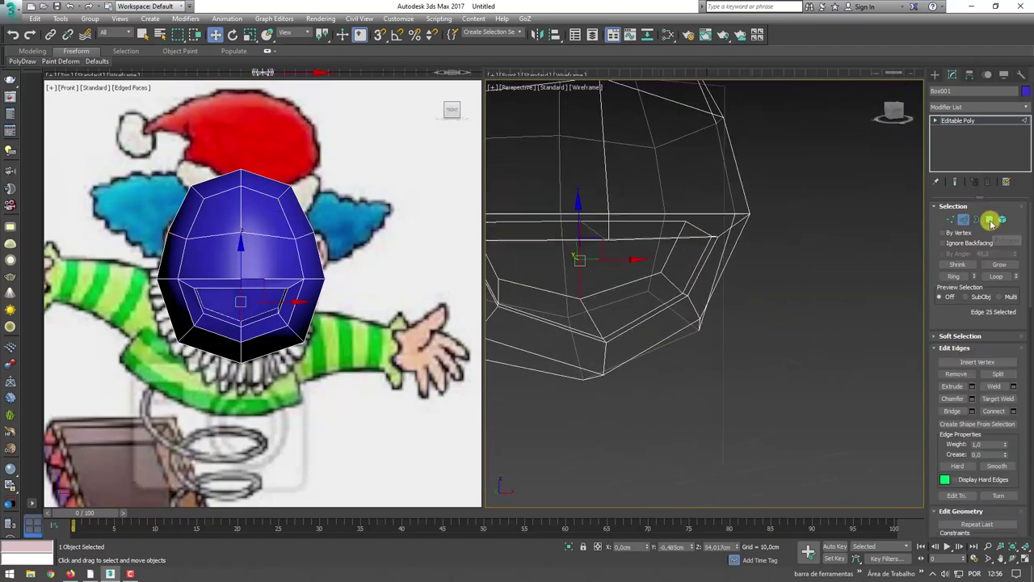
{"action": "left_click", "coordinate": [990, 221]}
{"action": "middle_click_drag", "start_coordinate": [568, 270], "coordinate": [626, 307], "text": "alt"}
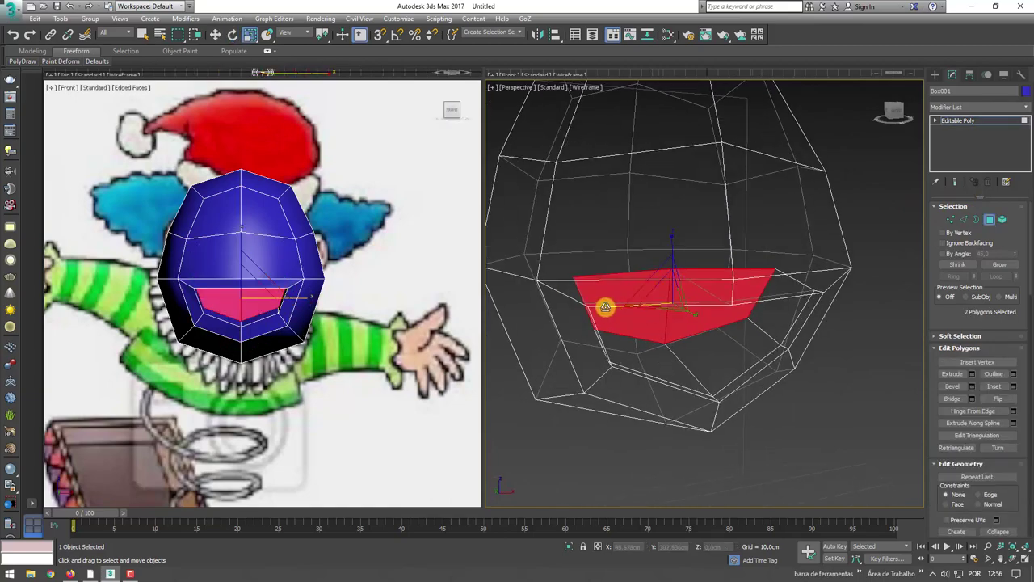
{"action": "left_click_drag", "start_coordinate": [626, 305], "coordinate": [680, 267]}
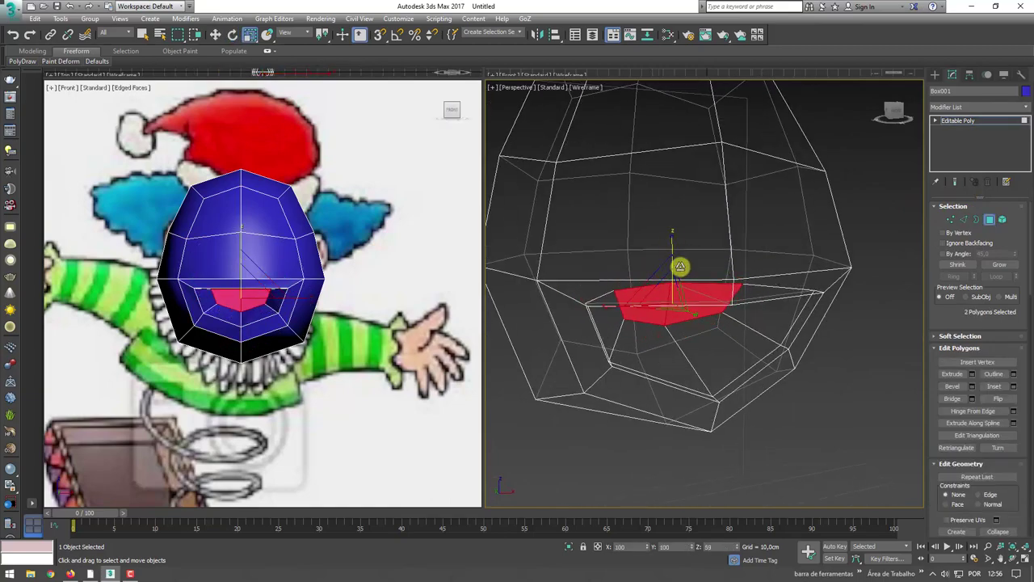
{"action": "mouse_move", "coordinate": [680, 267]}
{"action": "middle_mouse_down", "text": "alt"}
{"action": "mouse_move", "coordinate": [789, 369]}
{"action": "mouse_move", "coordinate": [789, 344]}
{"action": "middle_mouse_up", "text": "alt"}
Grow the selection and extrude the mouth region inward along Local Normal by -1.021 cm
{"action": "key", "text": "F3"}
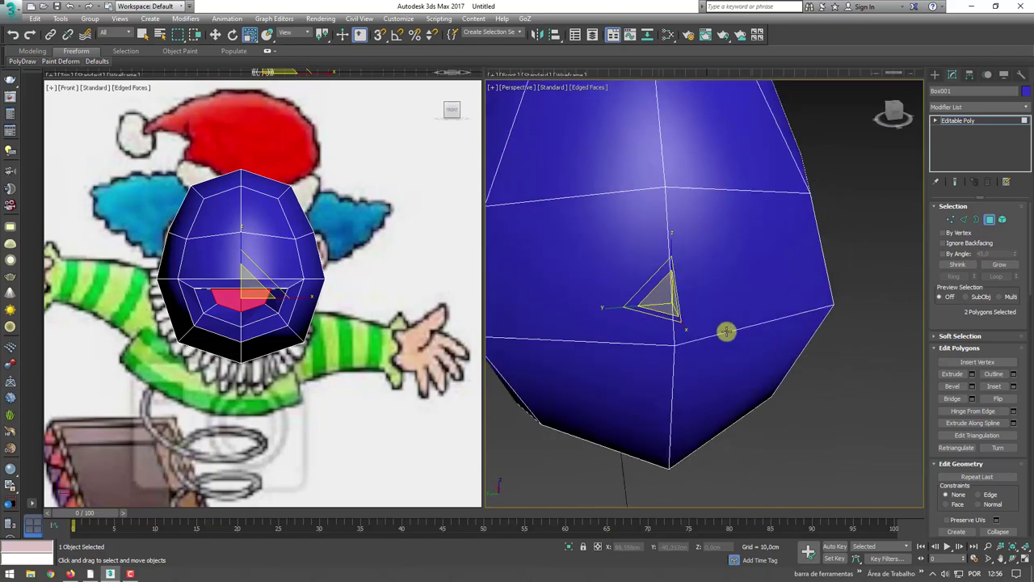
{"action": "middle_click_drag", "start_coordinate": [727, 332], "coordinate": [644, 297], "text": "alt"}
{"action": "left_click", "coordinate": [999, 266]}
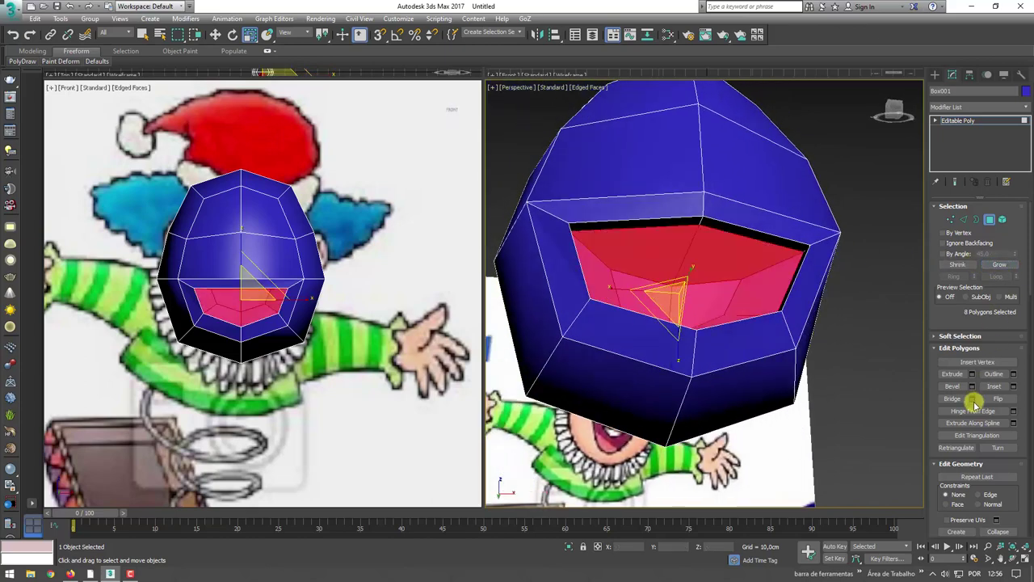
{"action": "left_click", "coordinate": [963, 374]}
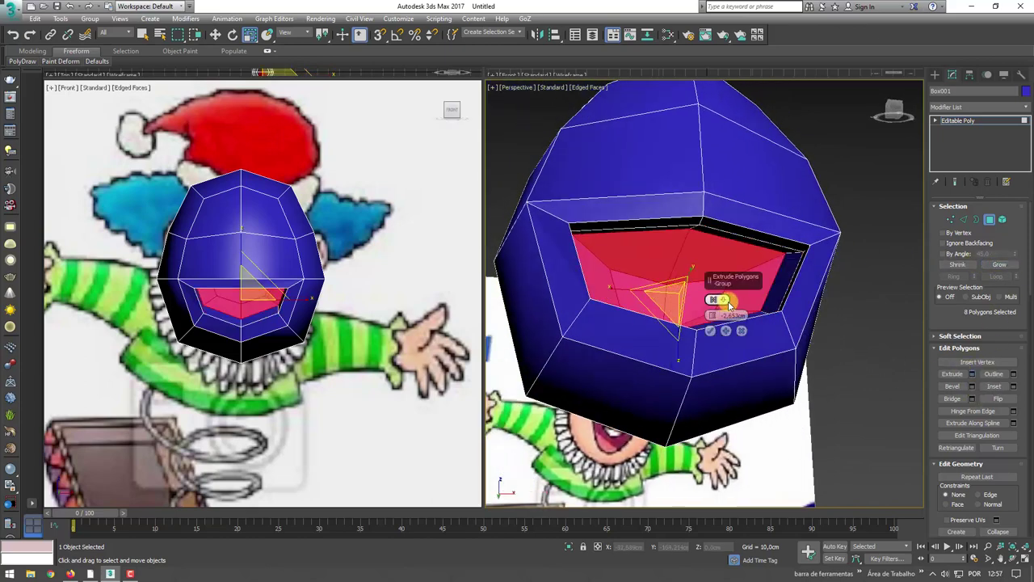
{"action": "left_click", "coordinate": [724, 300]}
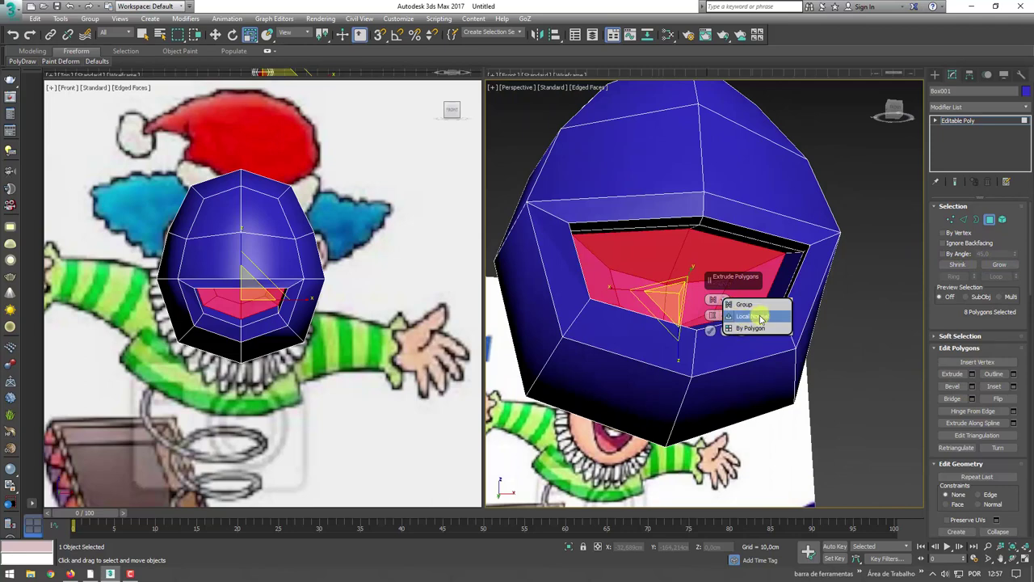
{"action": "left_click", "coordinate": [761, 319]}
{"action": "left_click_drag", "start_coordinate": [715, 320], "coordinate": [709, 315]}
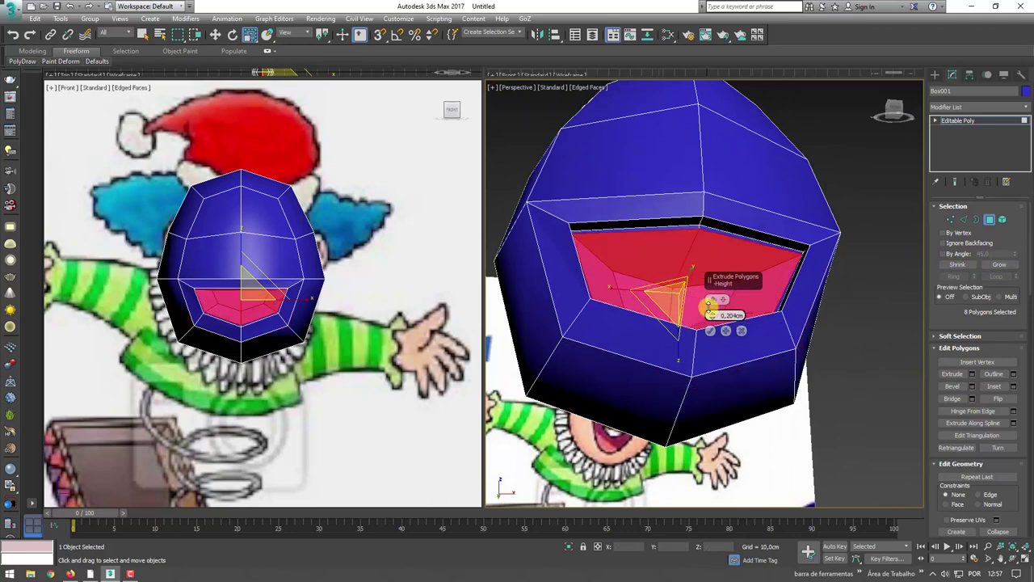
{"action": "key", "text": "F3"}
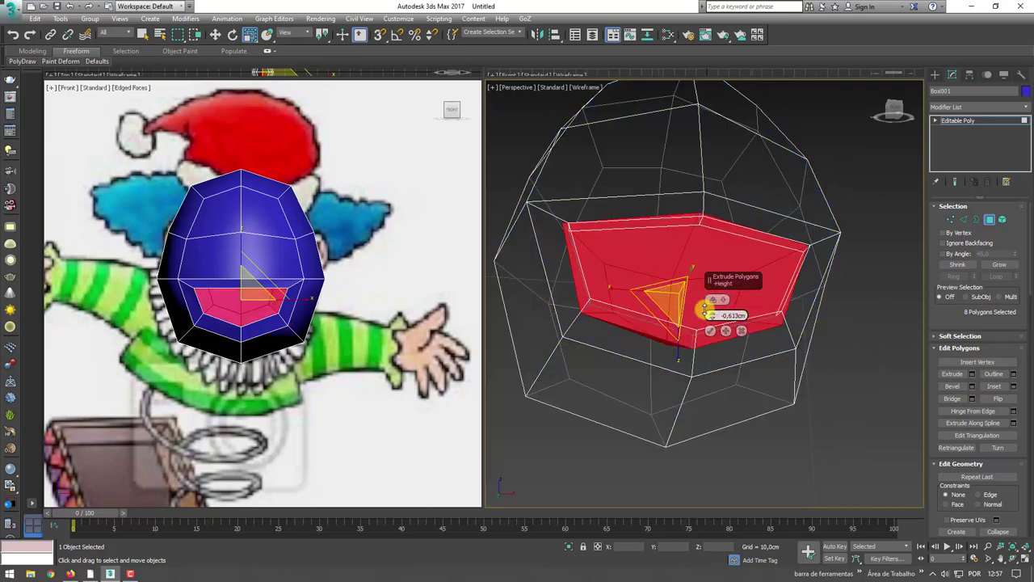
{"action": "mouse_move", "coordinate": [706, 310]}
{"action": "middle_mouse_down", "text": "alt"}
{"action": "mouse_move", "coordinate": [612, 309]}
{"action": "mouse_move", "coordinate": [640, 346]}
{"action": "mouse_move", "coordinate": [716, 316]}
{"action": "middle_mouse_up", "text": "alt"}
{"action": "left_click_drag", "start_coordinate": [717, 316], "coordinate": [703, 317]}
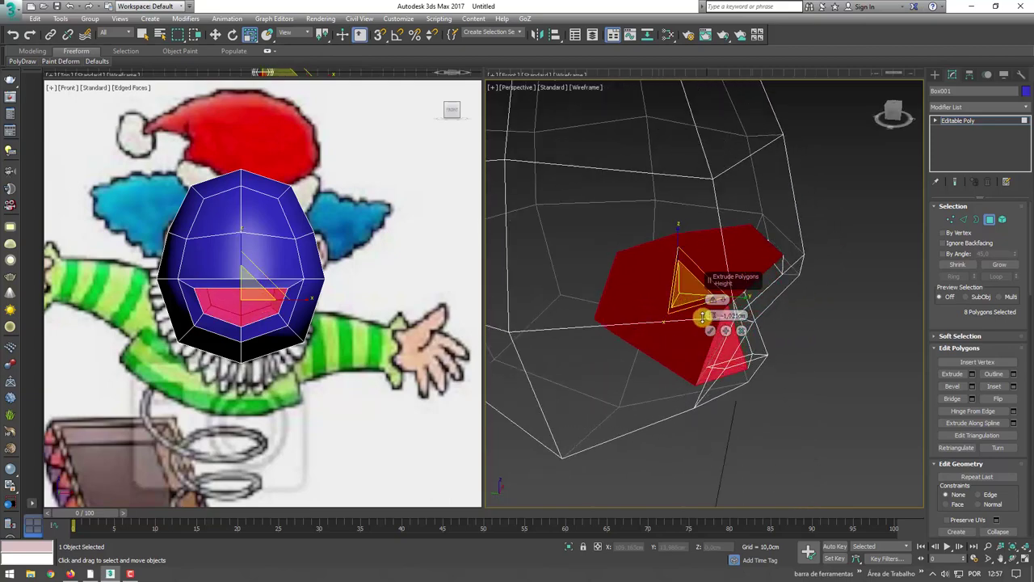
{"action": "left_click", "coordinate": [710, 334]}
{"action": "middle_click_drag", "start_coordinate": [884, 330], "coordinate": [802, 272], "text": "alt"}
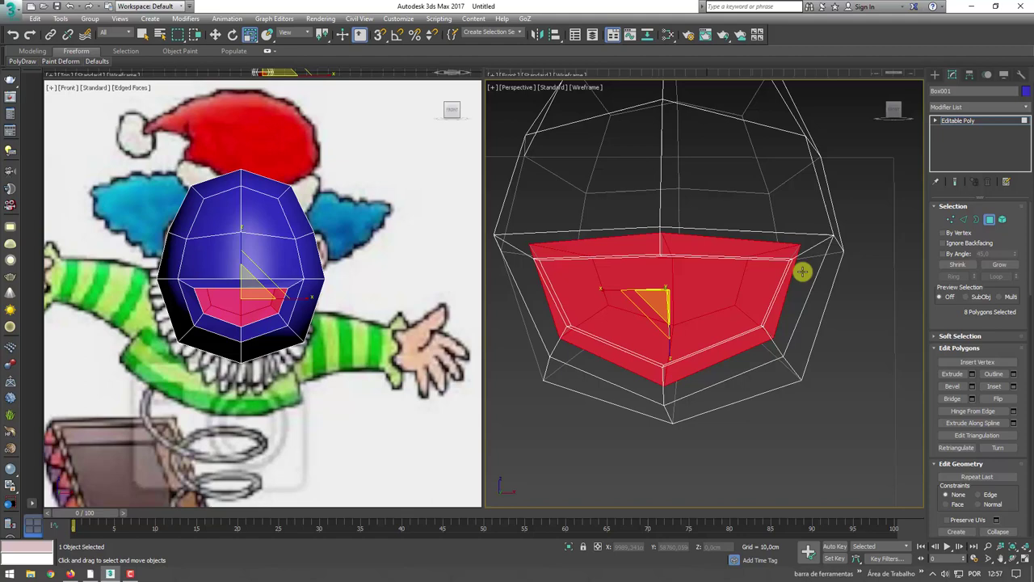
Reposition the five vertices along the mouth's upper edge
{"action": "left_click", "coordinate": [959, 121]}
{"action": "mouse_move", "coordinate": [714, 250]}
{"action": "middle_mouse_down", "text": "alt"}
{"action": "mouse_move", "coordinate": [688, 275]}
{"action": "mouse_move", "coordinate": [916, 261]}
{"action": "middle_mouse_up", "text": "alt"}
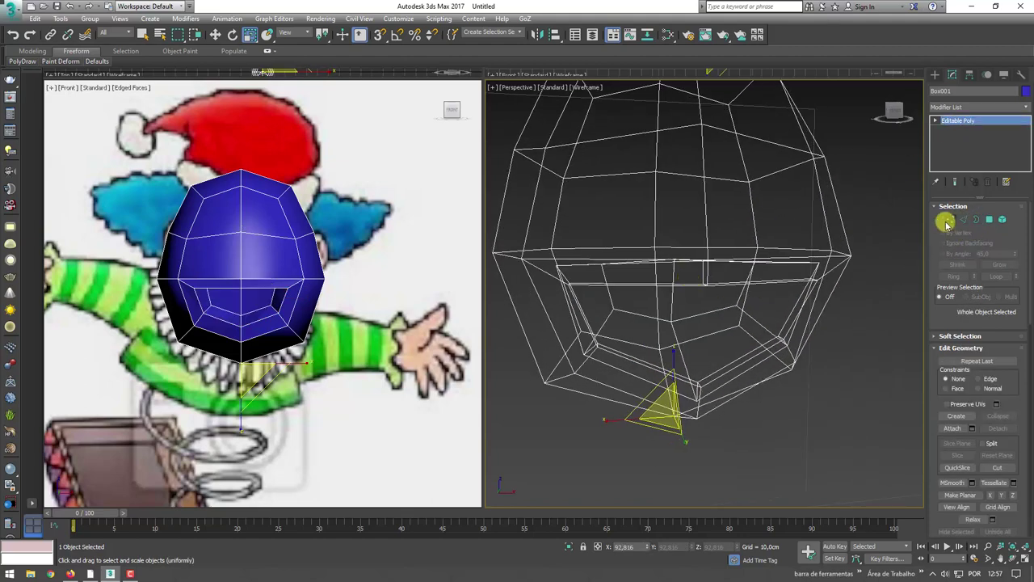
{"action": "left_click", "coordinate": [947, 224]}
{"action": "middle_click_drag", "start_coordinate": [685, 238], "coordinate": [687, 248], "text": "alt"}
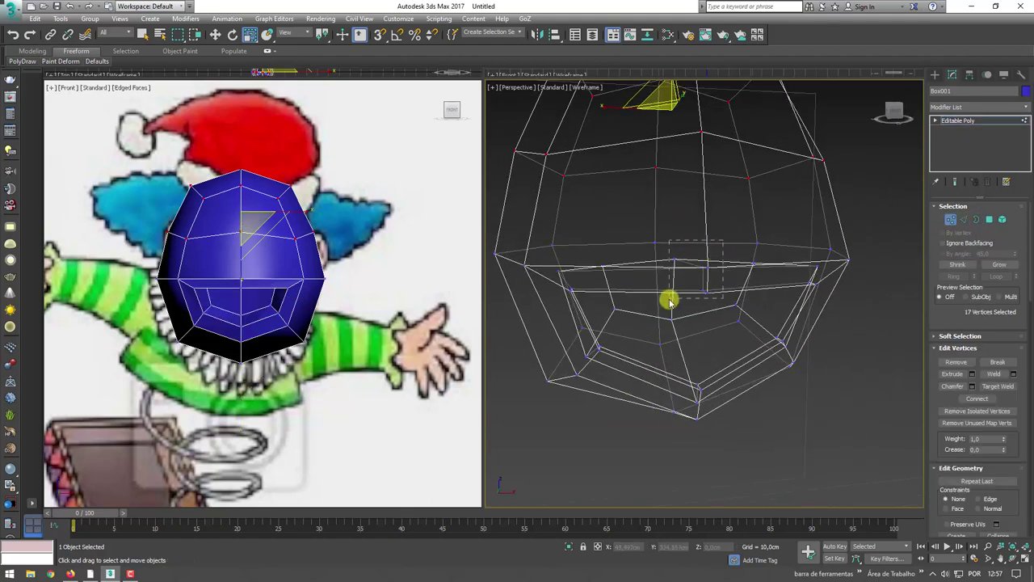
{"action": "left_click_drag", "start_coordinate": [670, 301], "coordinate": [672, 304]}
{"action": "key", "text": "w"}
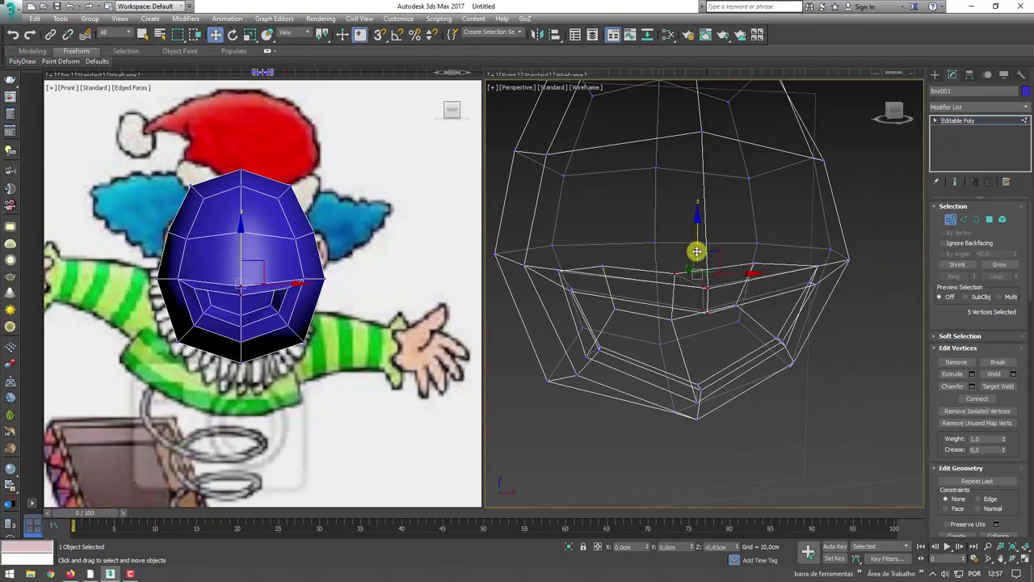
{"action": "key", "text": "F3"}
{"action": "scroll", "coordinate": [697, 251], "scroll_direction": "up", "scroll_amount": 3}
{"action": "mouse_move", "coordinate": [693, 250]}
{"action": "middle_mouse_down", "text": "alt"}
{"action": "mouse_move", "coordinate": [695, 258]}
{"action": "mouse_move", "coordinate": [739, 251]}
{"action": "mouse_move", "coordinate": [704, 277]}
{"action": "mouse_move", "coordinate": [872, 165]}
{"action": "middle_mouse_up", "text": "alt"}
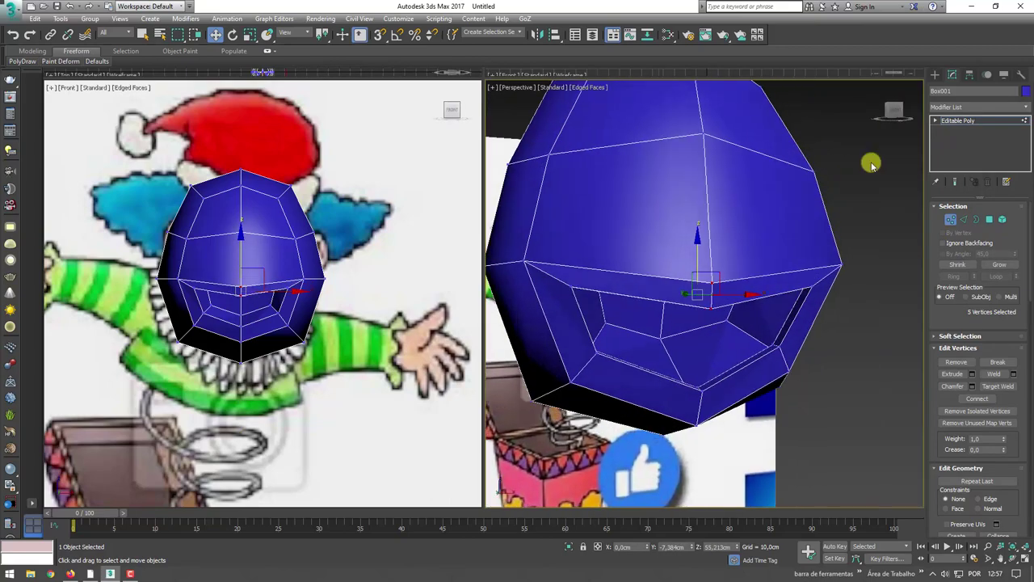
{"action": "left_click", "coordinate": [958, 123]}
{"action": "scroll", "coordinate": [733, 233], "scroll_direction": "down", "scroll_amount": 5}
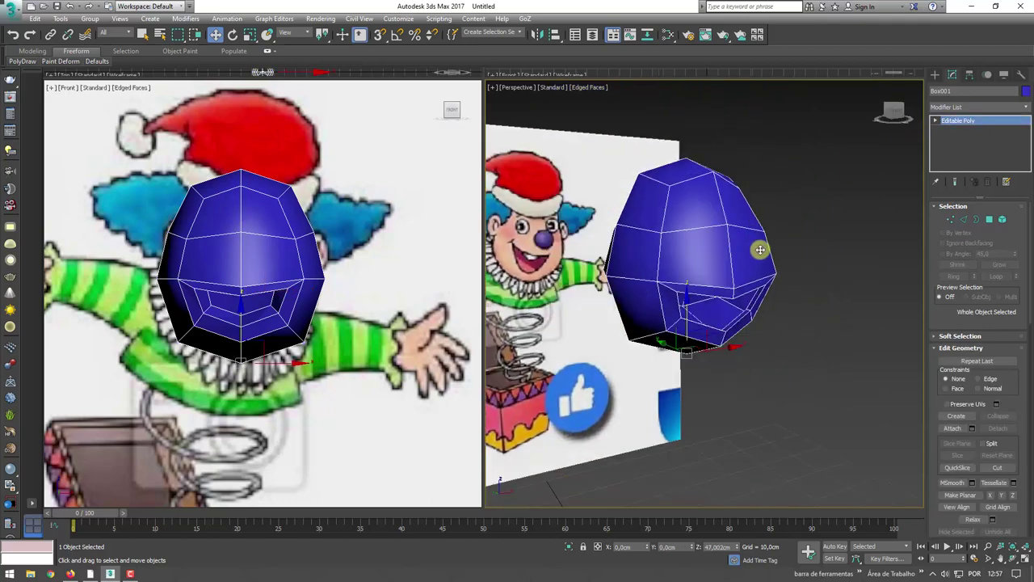
{"action": "left_click", "coordinate": [1026, 119]}
Add a TurboSmooth modifier (1 iteration) to the head and inspect the rounded mouth opening
{"action": "left_click_drag", "start_coordinate": [1027, 219], "coordinate": [1010, 473]}
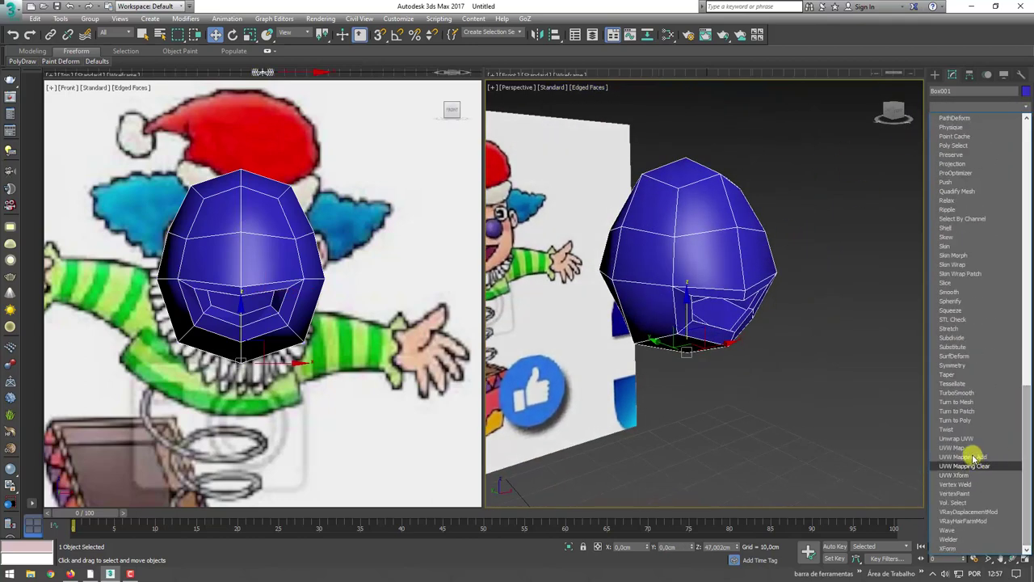
{"action": "left_click", "coordinate": [956, 393]}
{"action": "mouse_move", "coordinate": [727, 323]}
{"action": "middle_mouse_down", "text": "alt"}
{"action": "mouse_move", "coordinate": [698, 342]}
{"action": "mouse_move", "coordinate": [763, 307]}
{"action": "mouse_move", "coordinate": [690, 412]}
{"action": "mouse_move", "coordinate": [671, 355]}
{"action": "mouse_move", "coordinate": [644, 330]}
{"action": "mouse_move", "coordinate": [659, 345]}
{"action": "mouse_move", "coordinate": [704, 306]}
{"action": "middle_mouse_up", "text": "alt"}
{"action": "scroll", "coordinate": [660, 346], "scroll_direction": "up", "scroll_amount": 5}
{"action": "scroll", "coordinate": [686, 363], "scroll_direction": "down", "scroll_amount": 5}
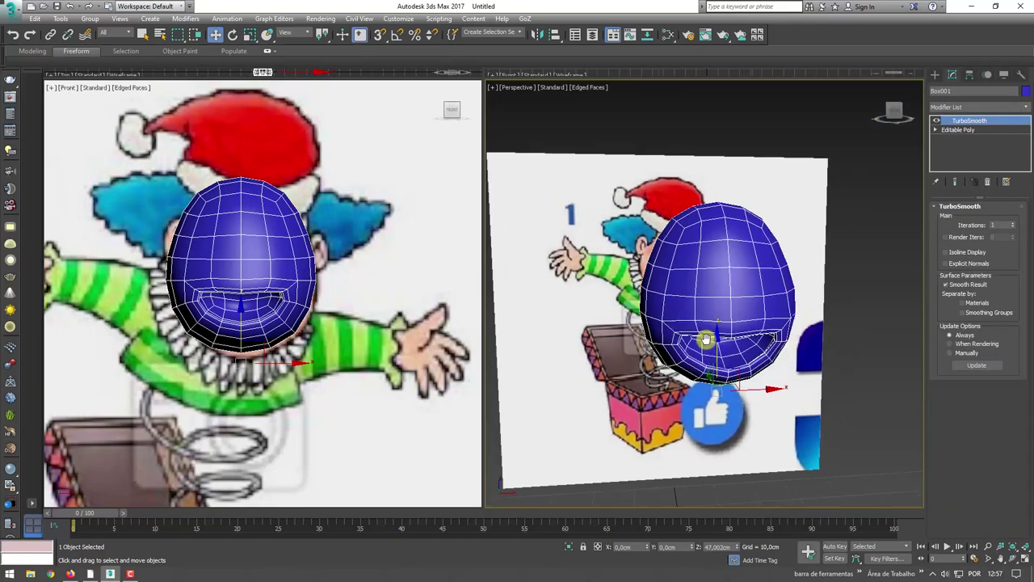
{"action": "scroll", "coordinate": [695, 346], "scroll_direction": "up", "scroll_amount": 2}
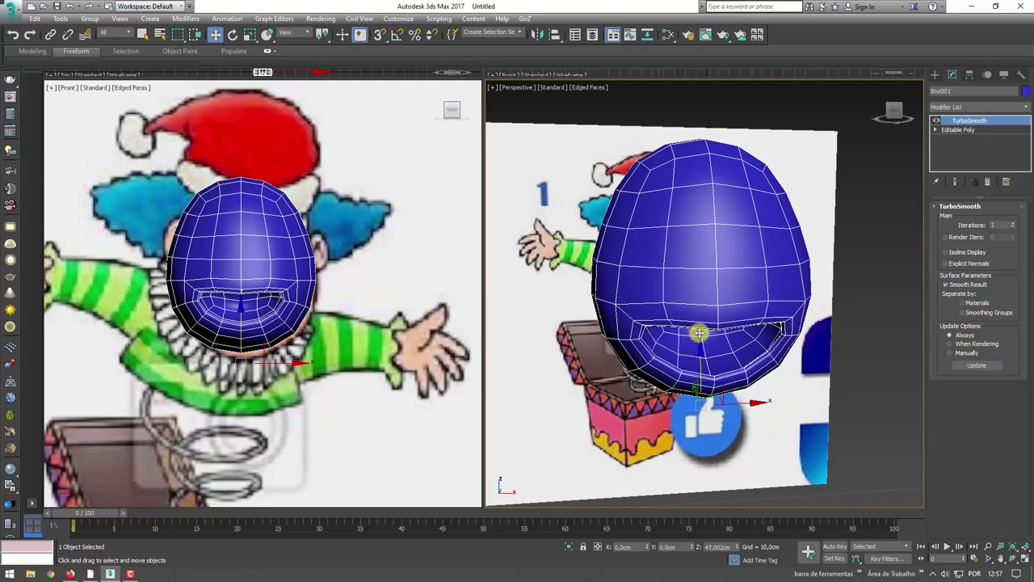
{"action": "scroll", "coordinate": [699, 332], "scroll_direction": "up", "scroll_amount": 3}
{"action": "mouse_move", "coordinate": [707, 319]}
{"action": "middle_mouse_down", "text": "alt"}
{"action": "mouse_move", "coordinate": [687, 318]}
{"action": "mouse_move", "coordinate": [730, 323]}
{"action": "mouse_move", "coordinate": [710, 324]}
{"action": "middle_mouse_up", "text": "alt"}
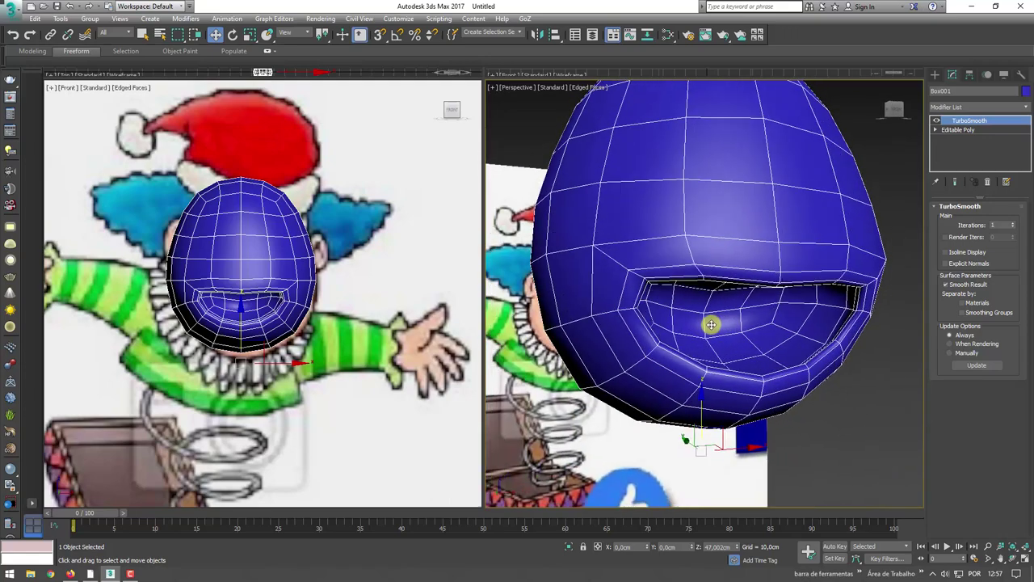
Turn off TurboSmooth, go back to the Editable Poly's vertices, and select vertices at the mouth's left corner
{"action": "left_click", "coordinate": [937, 121]}
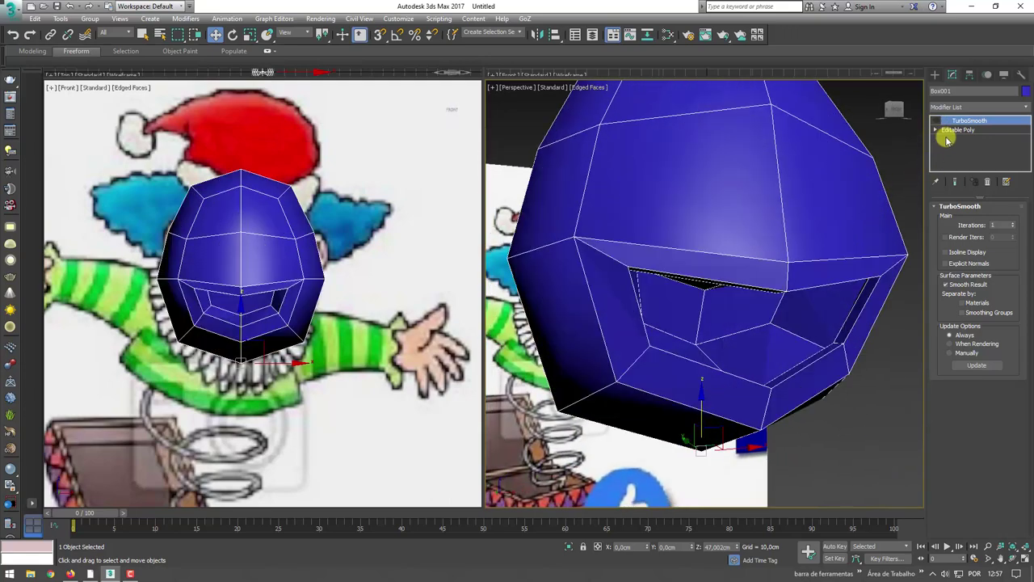
{"action": "left_click", "coordinate": [938, 131]}
{"action": "key", "text": "1"}
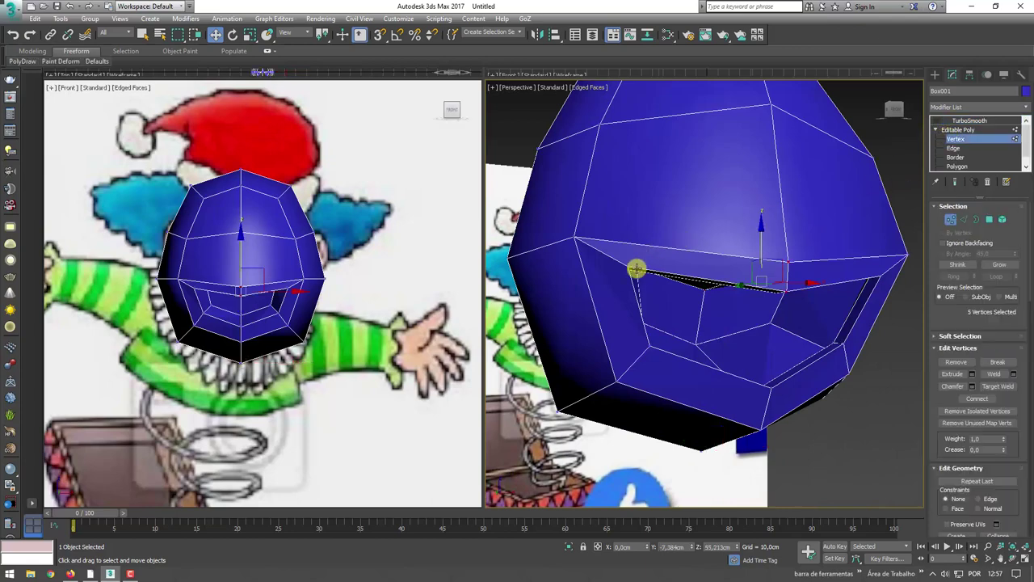
{"action": "scroll", "coordinate": [614, 271], "scroll_direction": "up", "scroll_amount": 2}
{"action": "scroll", "coordinate": [616, 269], "scroll_direction": "up", "scroll_amount": 2}
{"action": "scroll", "coordinate": [639, 289], "scroll_direction": "up", "scroll_amount": 2}
{"action": "left_click", "coordinate": [645, 292]}
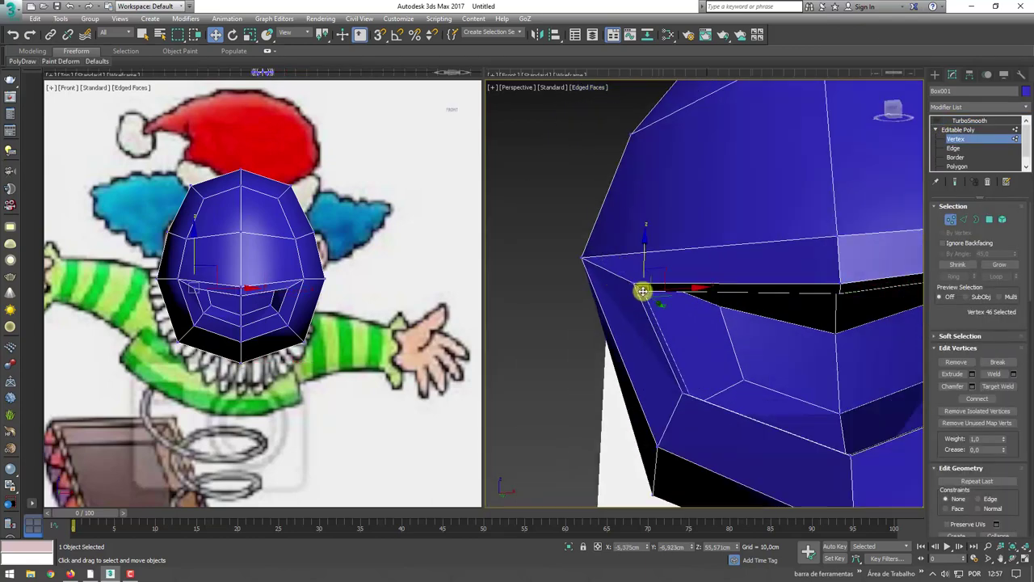
{"action": "left_click", "coordinate": [583, 260], "text": "ctrl"}
Rotate the selected mouth-corner vertices about 13° on Y, then leave Vertex mode
{"action": "middle_click_drag", "start_coordinate": [587, 259], "coordinate": [642, 263], "text": "alt"}
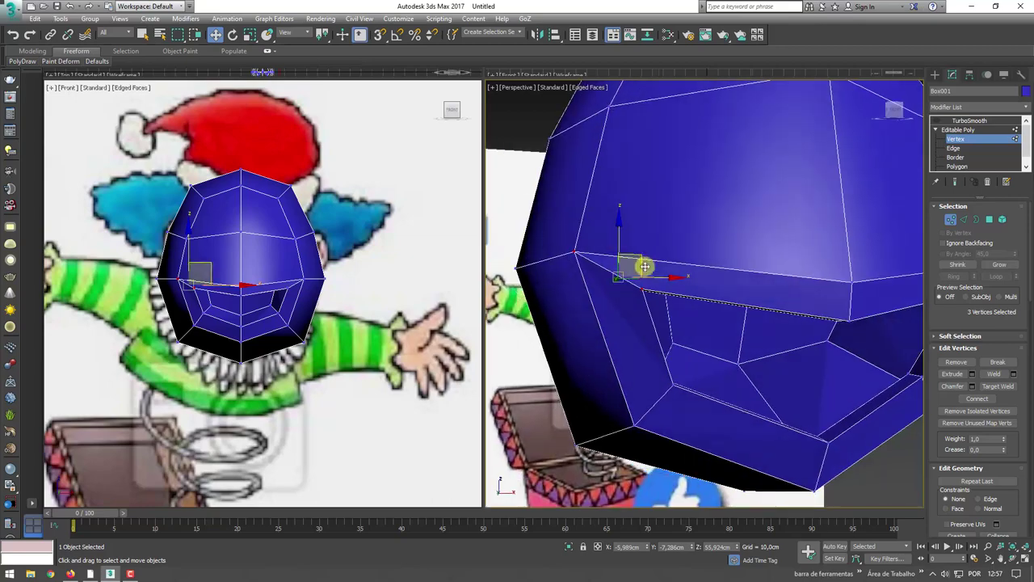
{"action": "key", "text": "e"}
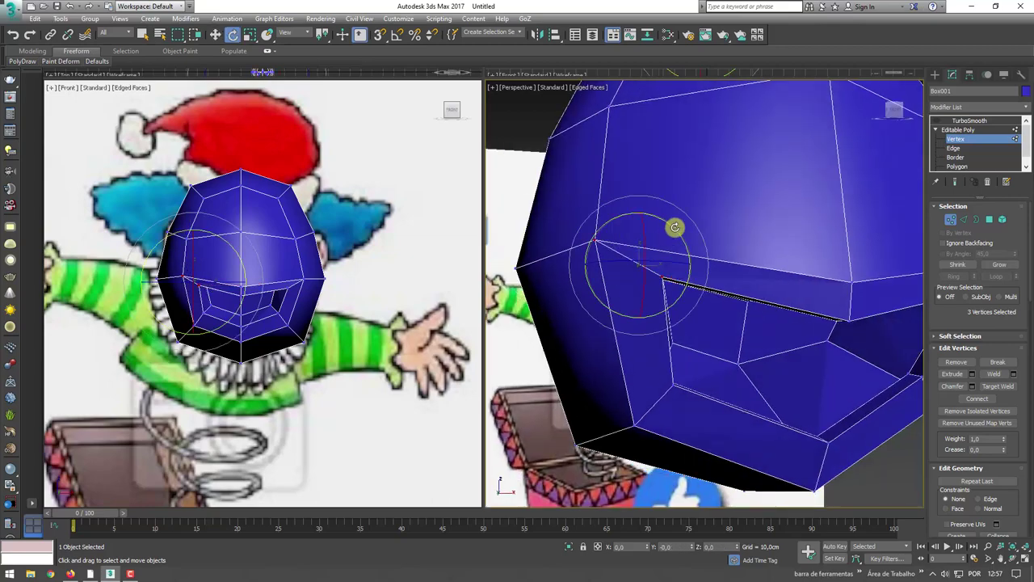
{"action": "left_click_drag", "start_coordinate": [674, 227], "coordinate": [686, 236]}
{"action": "middle_click_drag", "start_coordinate": [686, 236], "coordinate": [687, 270], "text": "alt"}
{"action": "scroll", "coordinate": [711, 283], "scroll_direction": "down", "scroll_amount": 3}
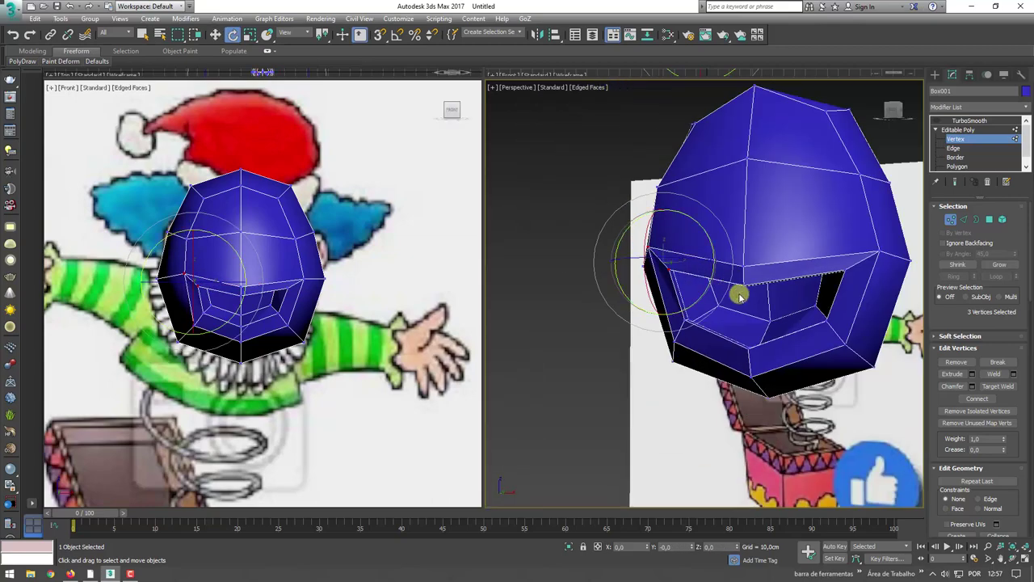
{"action": "mouse_move", "coordinate": [738, 293]}
{"action": "middle_mouse_down", "text": "alt"}
{"action": "mouse_move", "coordinate": [771, 291]}
{"action": "mouse_move", "coordinate": [879, 186]}
{"action": "middle_mouse_up", "text": "alt"}
{"action": "left_click", "coordinate": [956, 129]}
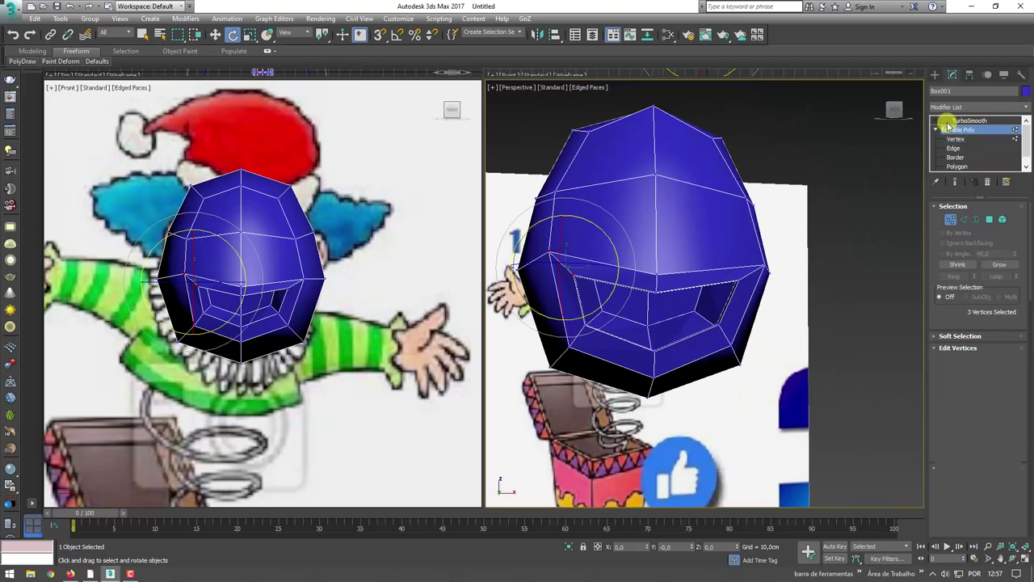
Add a Symmetry modifier to the head, mirroring across X with Flip checked
{"action": "left_click", "coordinate": [1026, 107]}
{"action": "left_click_drag", "start_coordinate": [1025, 121], "coordinate": [1029, 410]}
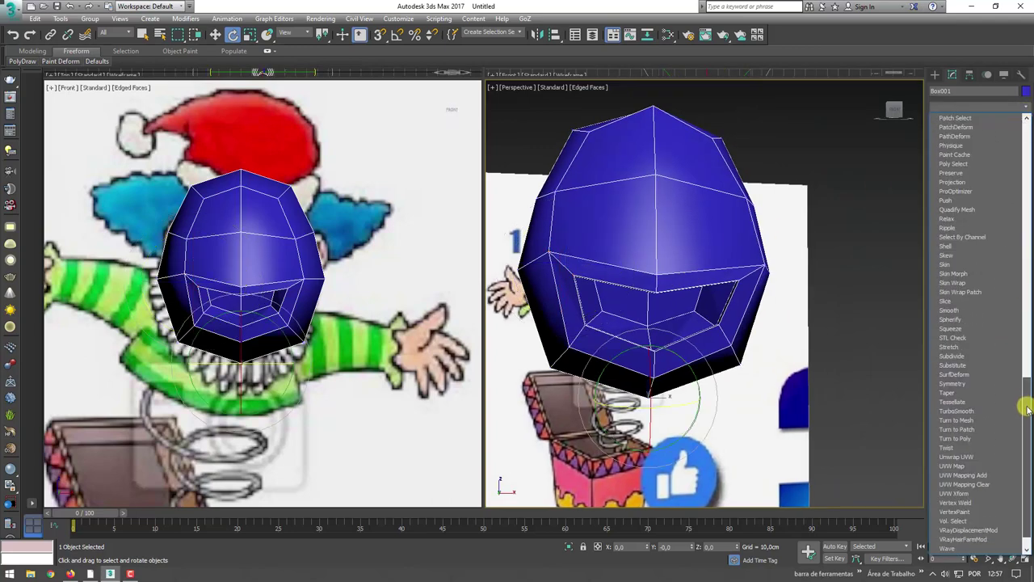
{"action": "left_click", "coordinate": [970, 365]}
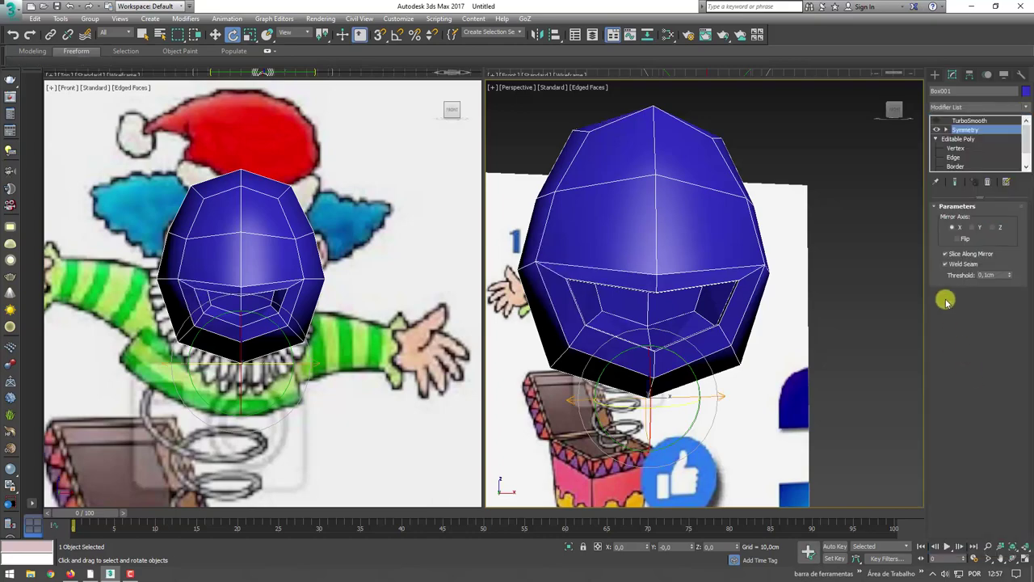
{"action": "left_click", "coordinate": [957, 234]}
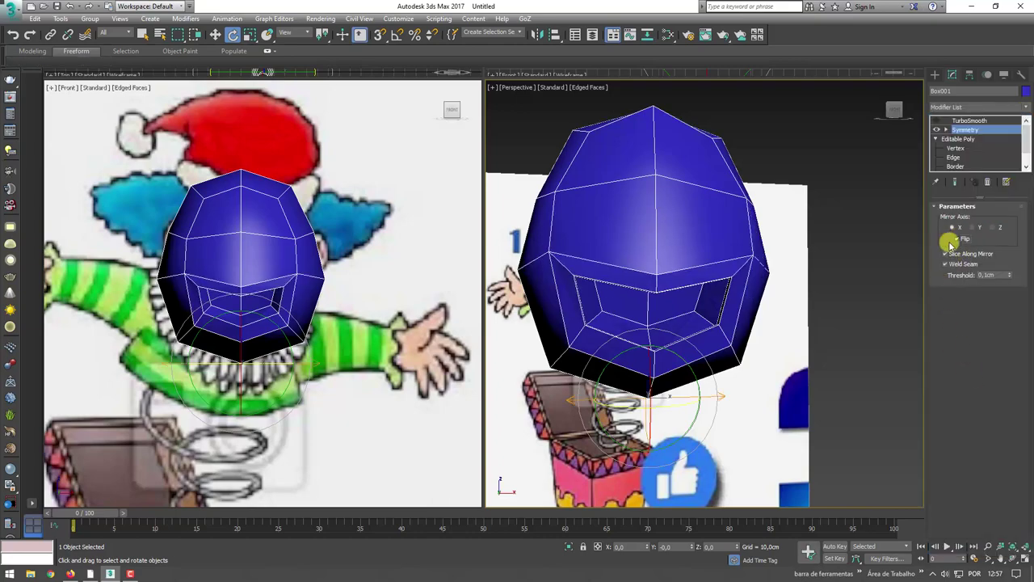
{"action": "mouse_move", "coordinate": [707, 287]}
{"action": "middle_mouse_down", "text": "alt"}
{"action": "mouse_move", "coordinate": [681, 289]}
{"action": "mouse_move", "coordinate": [765, 293]}
{"action": "mouse_move", "coordinate": [675, 277]}
{"action": "mouse_move", "coordinate": [694, 286]}
{"action": "middle_mouse_up", "text": "alt"}
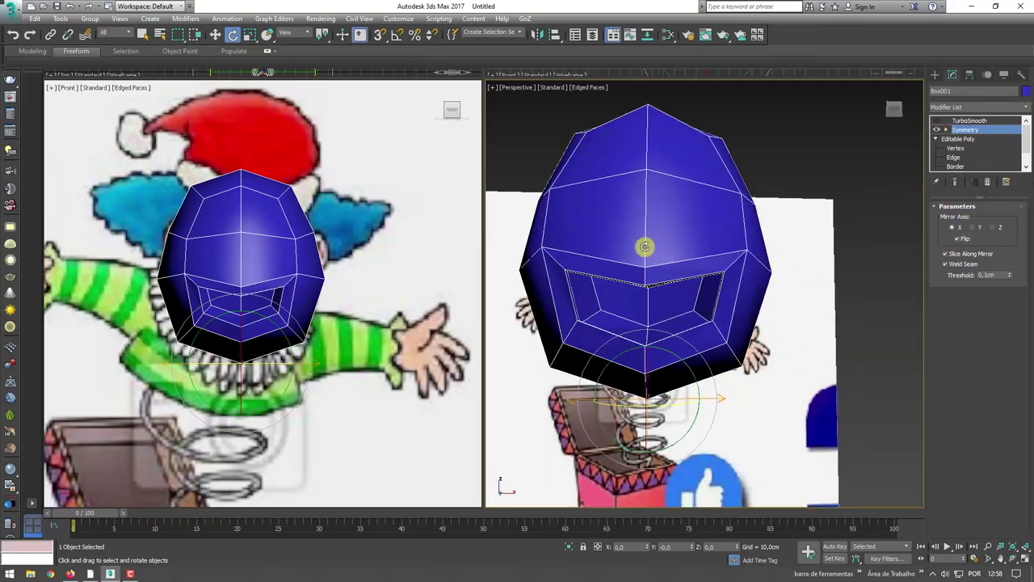
{"action": "mouse_move", "coordinate": [645, 246]}
{"action": "middle_mouse_down", "text": "alt"}
{"action": "mouse_move", "coordinate": [653, 243]}
{"action": "mouse_move", "coordinate": [644, 256]}
{"action": "mouse_move", "coordinate": [657, 238]}
{"action": "middle_mouse_up", "text": "alt"}
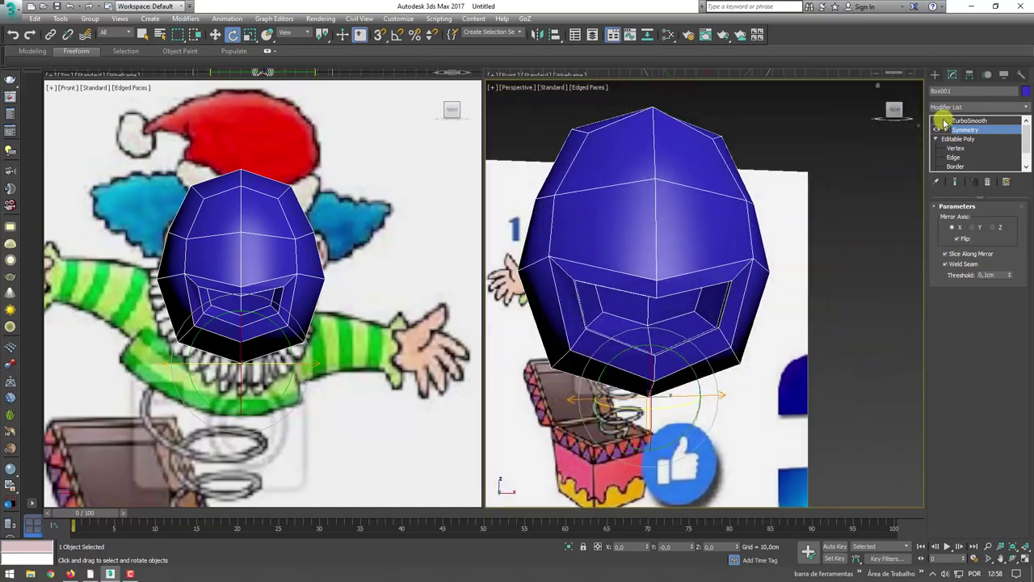
Switch TurboSmooth back on and view the smoothed head from the side
{"action": "left_click", "coordinate": [969, 119]}
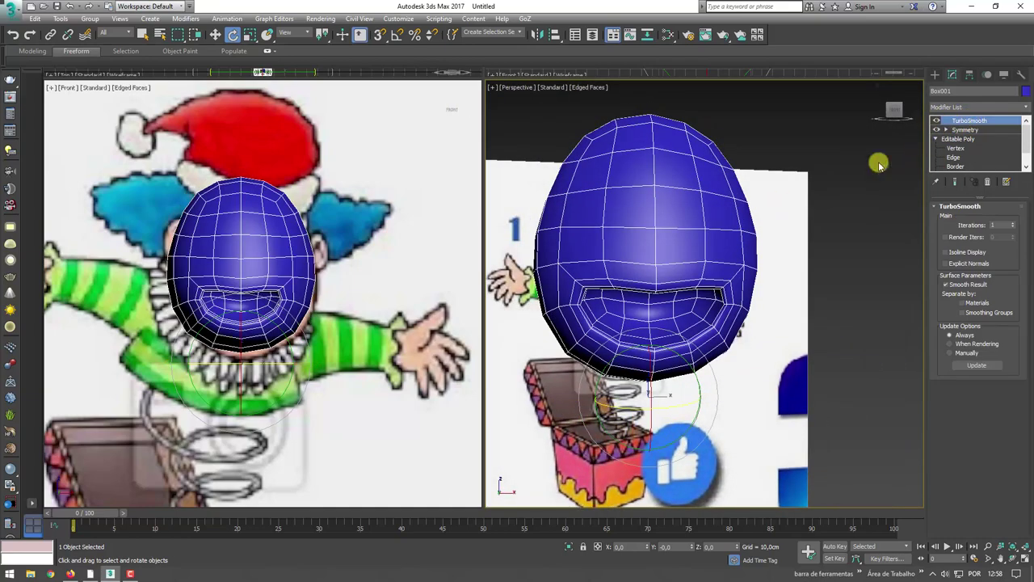
{"action": "mouse_move", "coordinate": [878, 162]}
{"action": "middle_mouse_down", "text": "alt"}
{"action": "mouse_move", "coordinate": [700, 244]}
{"action": "mouse_move", "coordinate": [700, 202]}
{"action": "mouse_move", "coordinate": [673, 235]}
{"action": "middle_mouse_up", "text": "alt"}
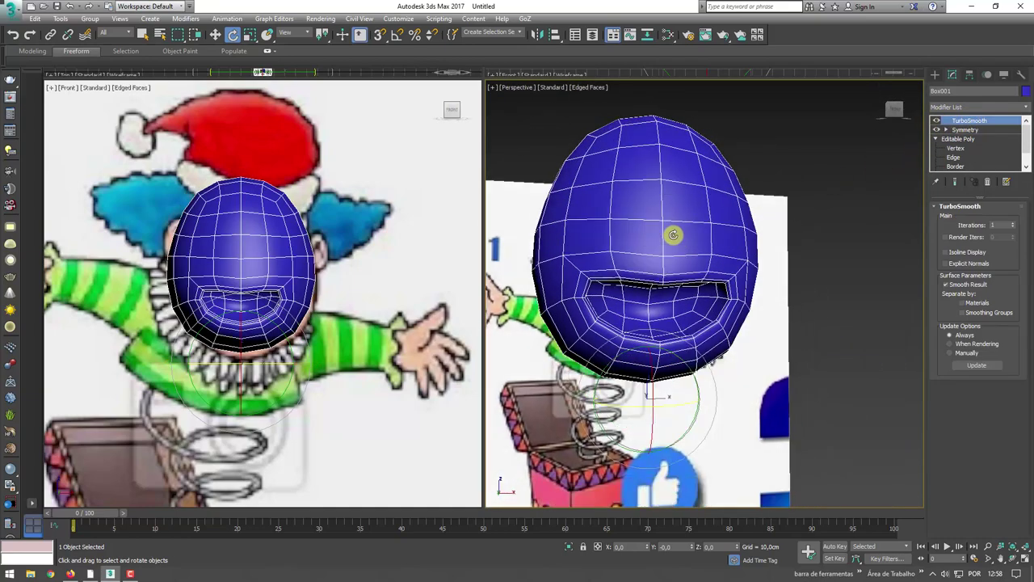
{"action": "mouse_move", "coordinate": [581, 313]}
{"action": "middle_mouse_down", "text": "alt"}
{"action": "mouse_move", "coordinate": [619, 304]}
{"action": "mouse_move", "coordinate": [648, 237]}
{"action": "middle_mouse_up", "text": "alt"}
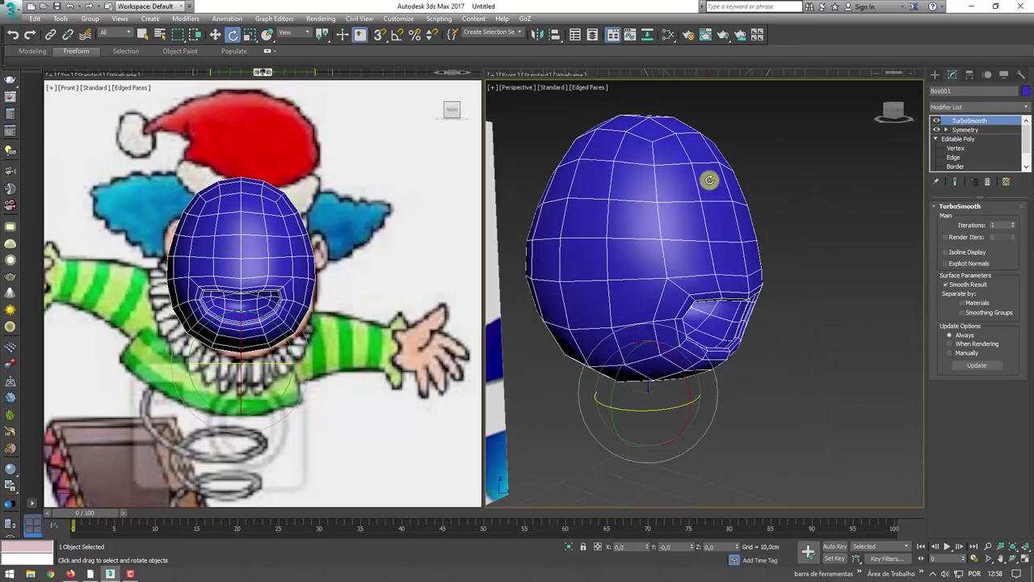
Convert the head to Editable Poly, collapsing Symmetry and TurboSmooth, then pick a side vertex in Vertex mode
{"action": "right_click", "coordinate": [682, 203]}
{"action": "mouse_move", "coordinate": [726, 322]}
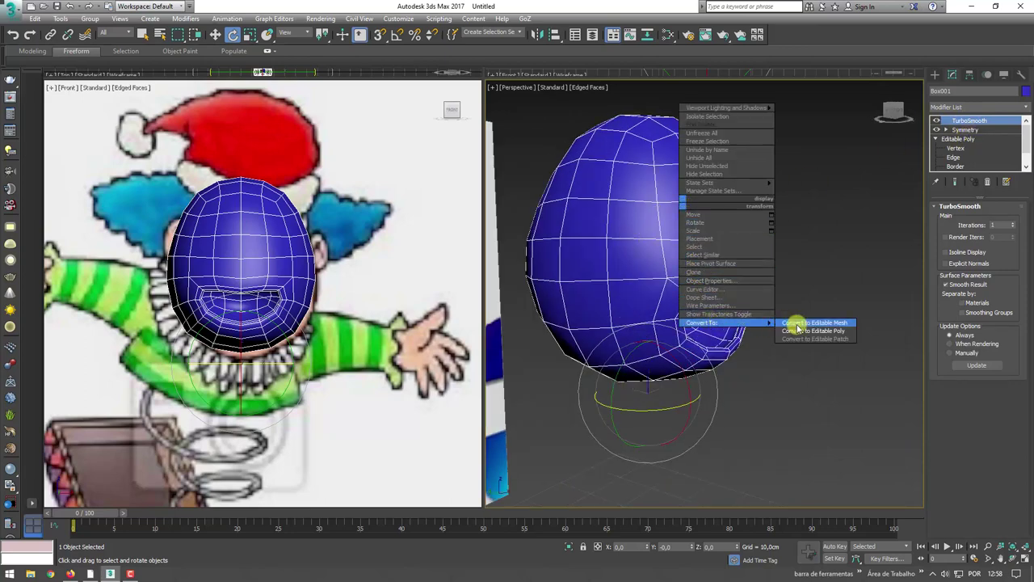
{"action": "left_click", "coordinate": [820, 332]}
{"action": "scroll", "coordinate": [182, 242], "scroll_direction": "up", "scroll_amount": 2}
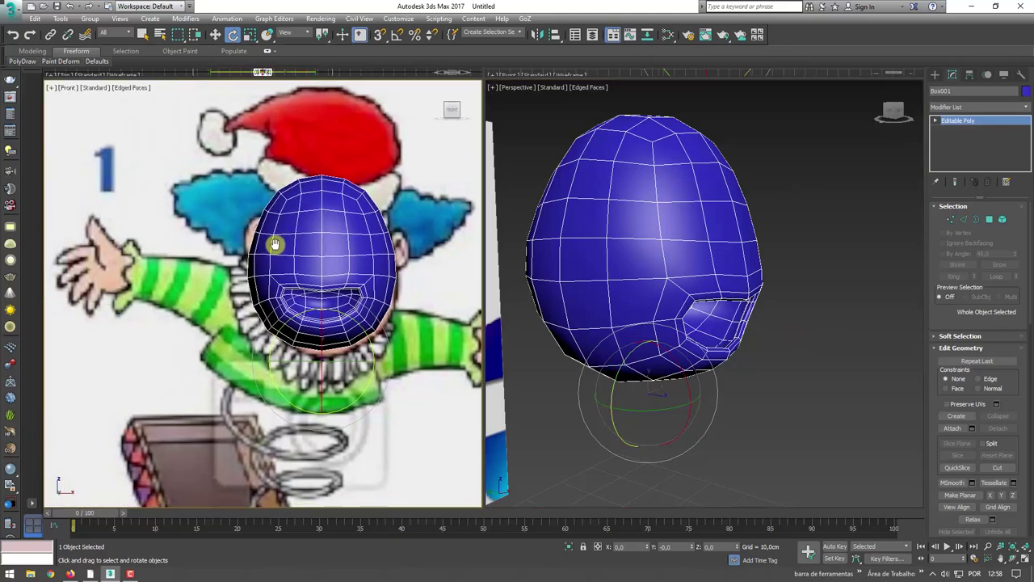
{"action": "scroll", "coordinate": [277, 240], "scroll_direction": "up", "scroll_amount": 1}
{"action": "scroll", "coordinate": [277, 240], "scroll_direction": "up", "scroll_amount": 2}
{"action": "left_click", "coordinate": [956, 220]}
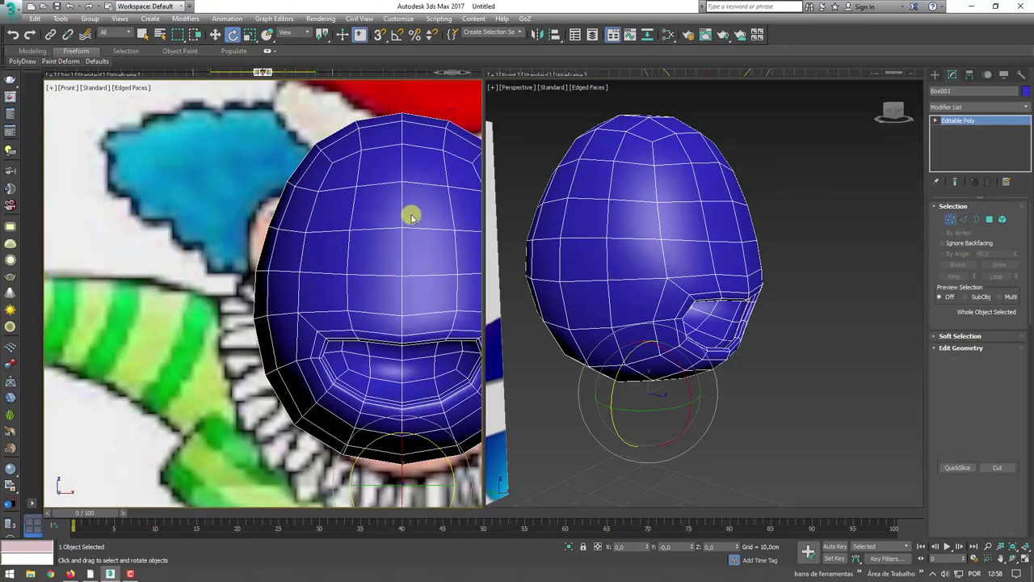
{"action": "left_click", "coordinate": [270, 228]}
{"action": "mouse_move", "coordinate": [614, 250]}
{"action": "middle_mouse_down", "text": "alt"}
{"action": "mouse_move", "coordinate": [768, 346]}
{"action": "mouse_move", "coordinate": [913, 316]}
{"action": "middle_mouse_up", "text": "alt"}
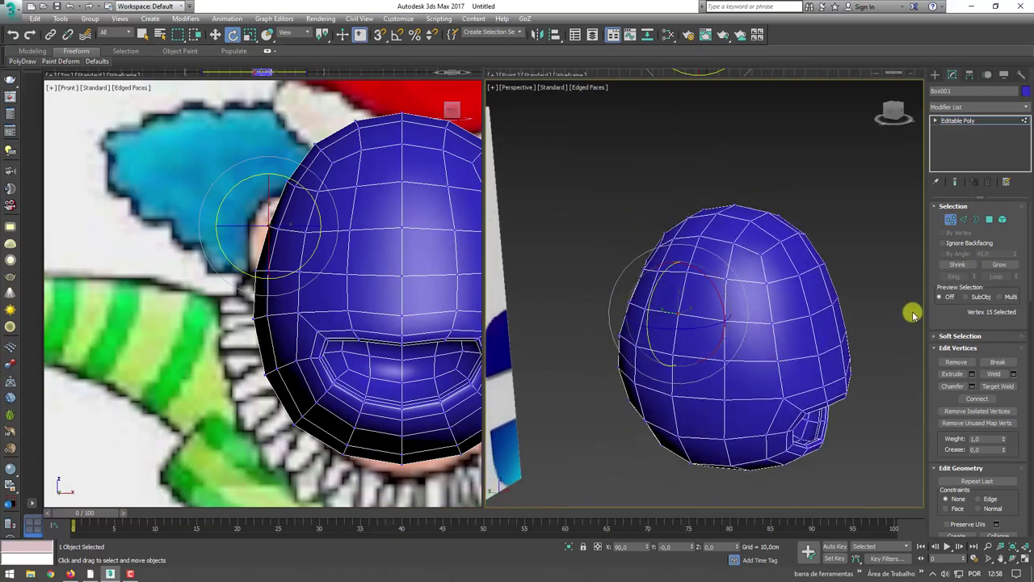
Select four faces on the side of the head and inset them
{"action": "left_click", "coordinate": [990, 220]}
{"action": "left_click_drag", "start_coordinate": [643, 271], "coordinate": [711, 365]}
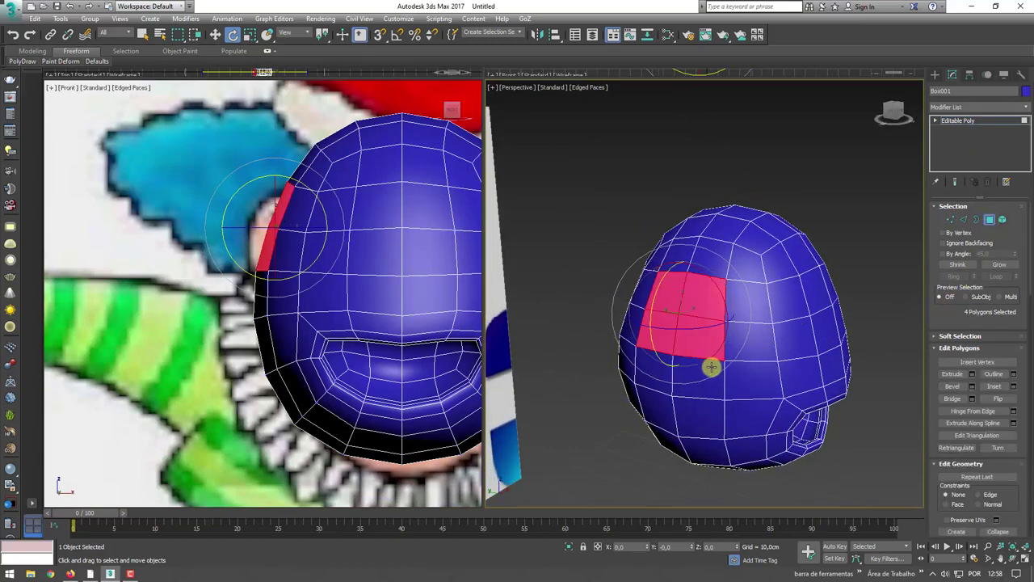
{"action": "mouse_move", "coordinate": [711, 365]}
{"action": "middle_mouse_down", "text": "alt"}
{"action": "mouse_move", "coordinate": [790, 353]}
{"action": "mouse_move", "coordinate": [753, 291]}
{"action": "mouse_move", "coordinate": [738, 363]}
{"action": "mouse_move", "coordinate": [687, 328]}
{"action": "middle_mouse_up", "text": "alt"}
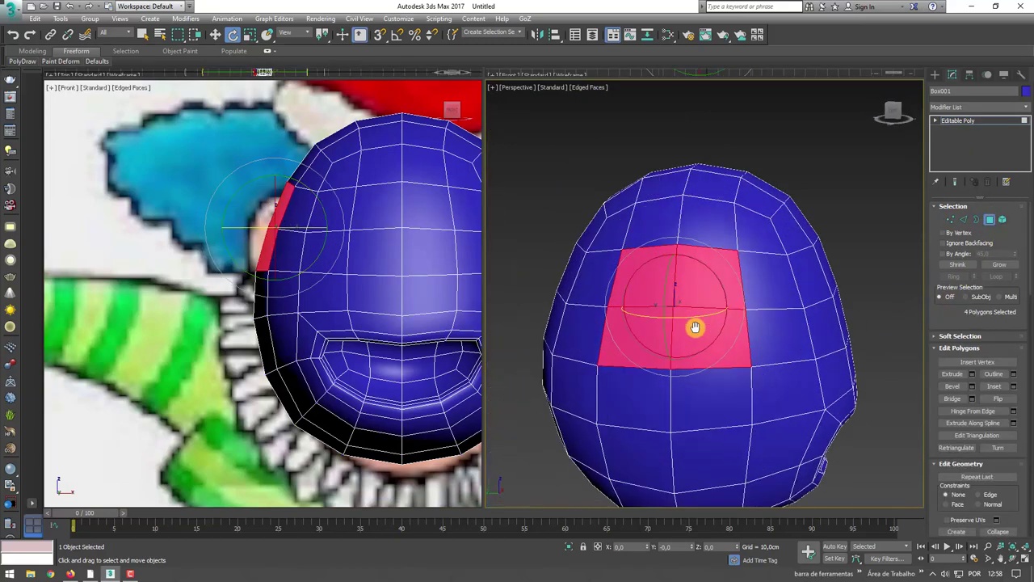
{"action": "left_click", "coordinate": [996, 387]}
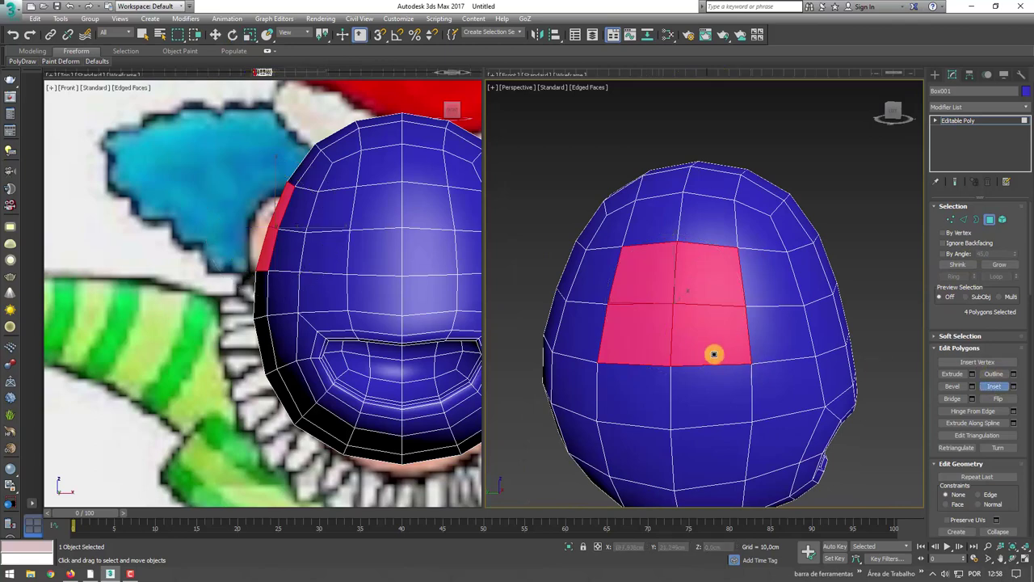
{"action": "left_click_drag", "start_coordinate": [714, 354], "coordinate": [716, 353]}
Scale the inset patch narrower horizontally and extrude it outward into an ear block
{"action": "key", "text": "e"}
{"action": "mouse_move", "coordinate": [690, 330]}
{"action": "middle_mouse_down", "text": "alt"}
{"action": "mouse_move", "coordinate": [629, 323]}
{"action": "mouse_move", "coordinate": [657, 309]}
{"action": "middle_mouse_up", "text": "alt"}
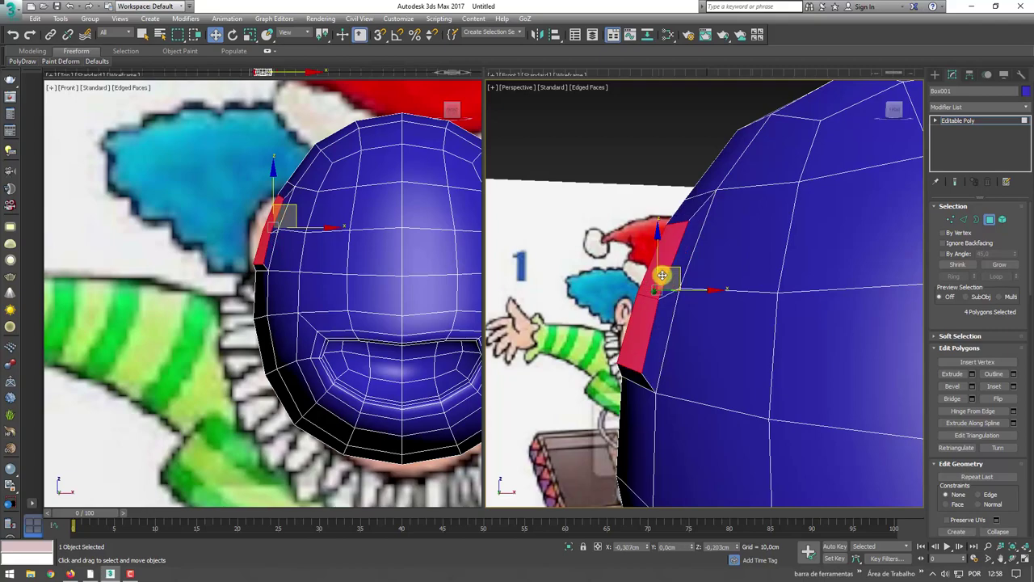
{"action": "key", "text": "e"}
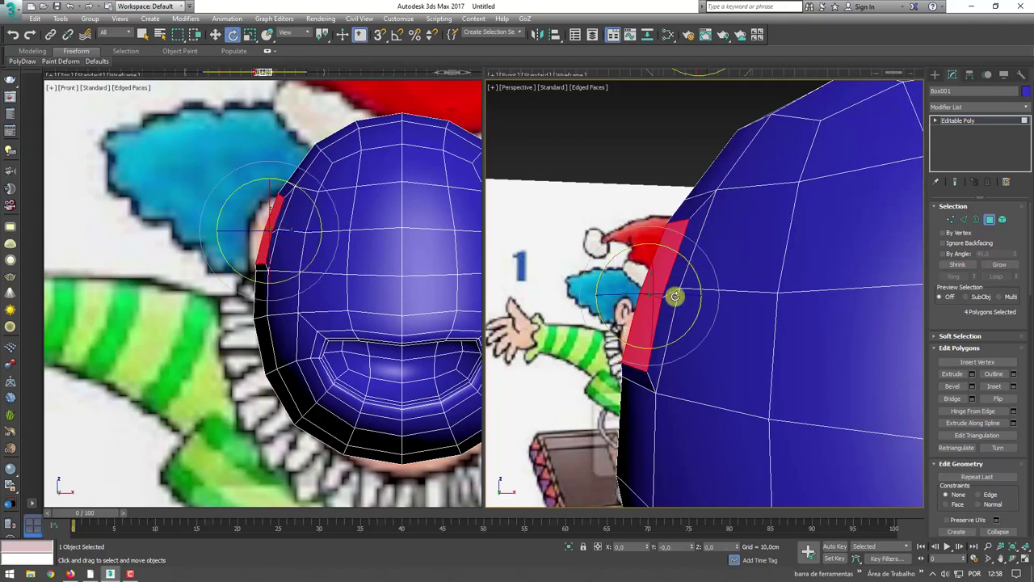
{"action": "mouse_move", "coordinate": [674, 296]}
{"action": "middle_mouse_down", "text": "alt"}
{"action": "mouse_move", "coordinate": [735, 326]}
{"action": "mouse_move", "coordinate": [923, 363]}
{"action": "middle_mouse_up", "text": "alt"}
{"action": "key", "text": "r"}
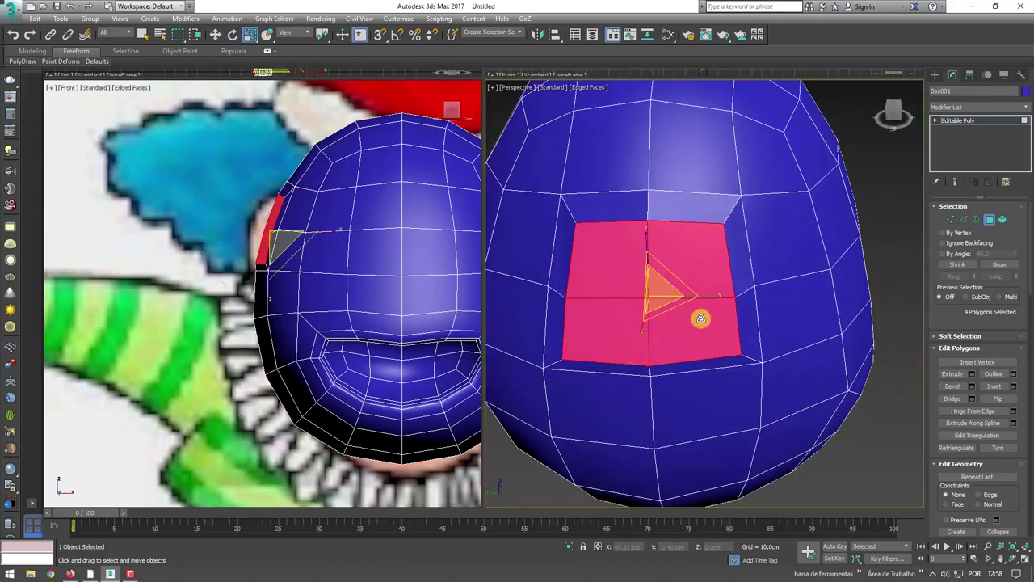
{"action": "left_click_drag", "start_coordinate": [708, 299], "coordinate": [670, 307]}
{"action": "left_click", "coordinate": [954, 374]}
{"action": "mouse_move", "coordinate": [670, 307]}
{"action": "middle_mouse_down", "text": "alt"}
{"action": "mouse_move", "coordinate": [608, 321]}
{"action": "mouse_move", "coordinate": [744, 331]}
{"action": "middle_mouse_up", "text": "alt"}
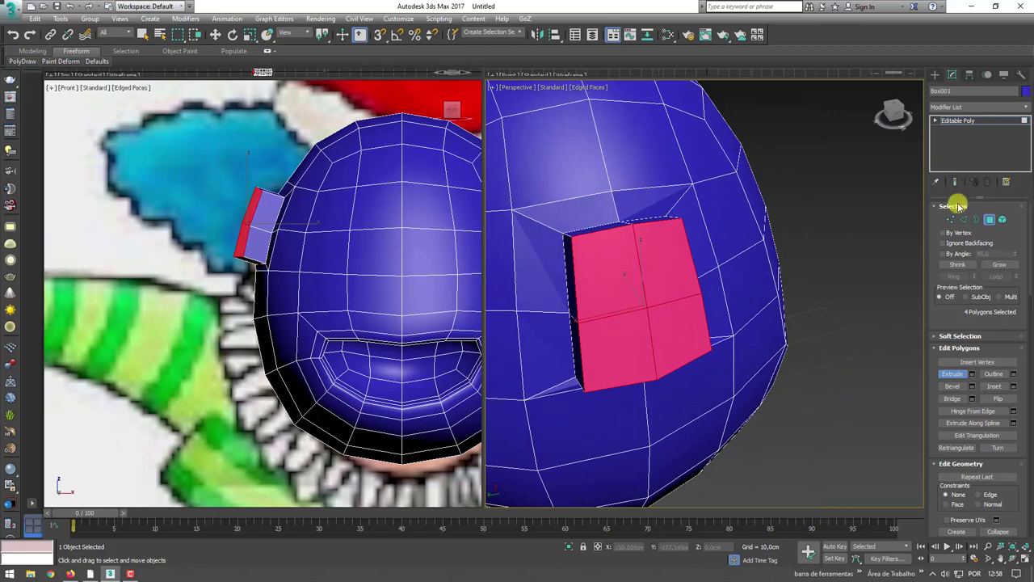
Shape the ear block's vertices, nudging the top ones up and outward and lowering the bottom ones
{"action": "left_click", "coordinate": [951, 220]}
{"action": "left_click", "coordinate": [630, 224]}
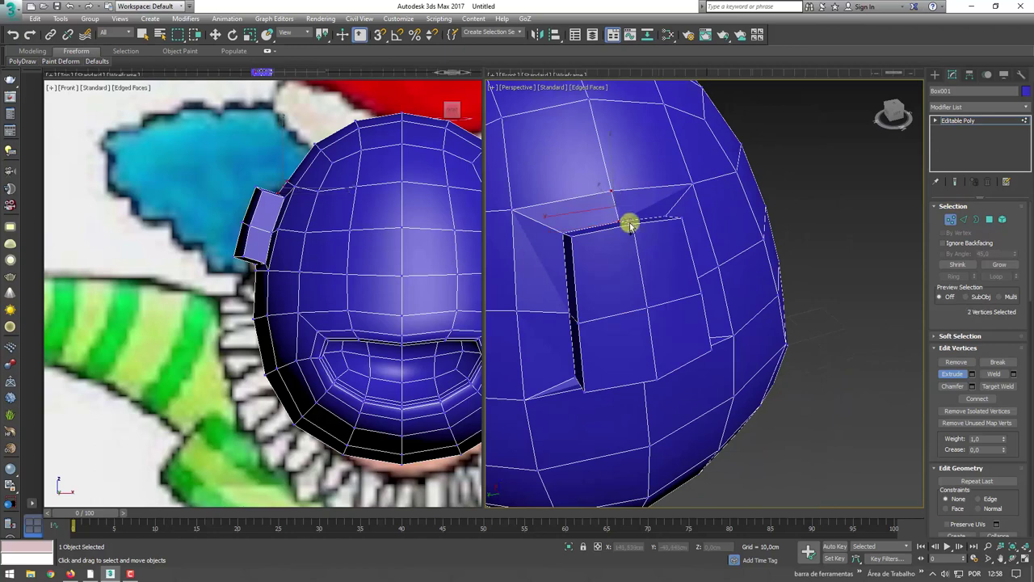
{"action": "middle_click_drag", "start_coordinate": [632, 226], "coordinate": [674, 231], "text": "alt"}
{"action": "left_click", "coordinate": [619, 196], "text": "ctrl"}
{"action": "key", "text": "w"}
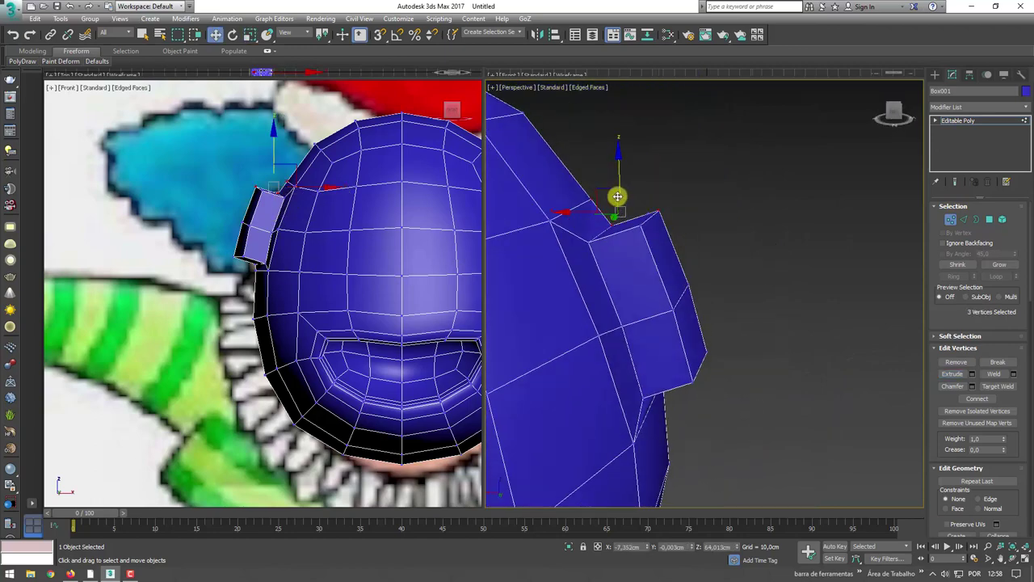
{"action": "left_click_drag", "start_coordinate": [589, 173], "coordinate": [596, 166]}
{"action": "middle_click_drag", "start_coordinate": [597, 165], "coordinate": [675, 340], "text": "alt"}
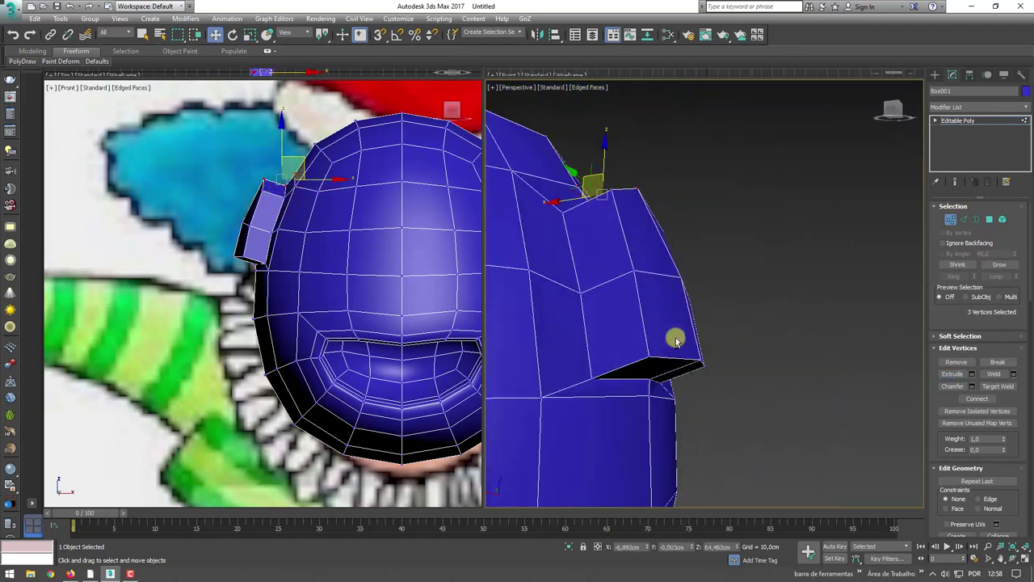
{"action": "left_click", "coordinate": [698, 364]}
{"action": "key", "text": "ctrl+z"}
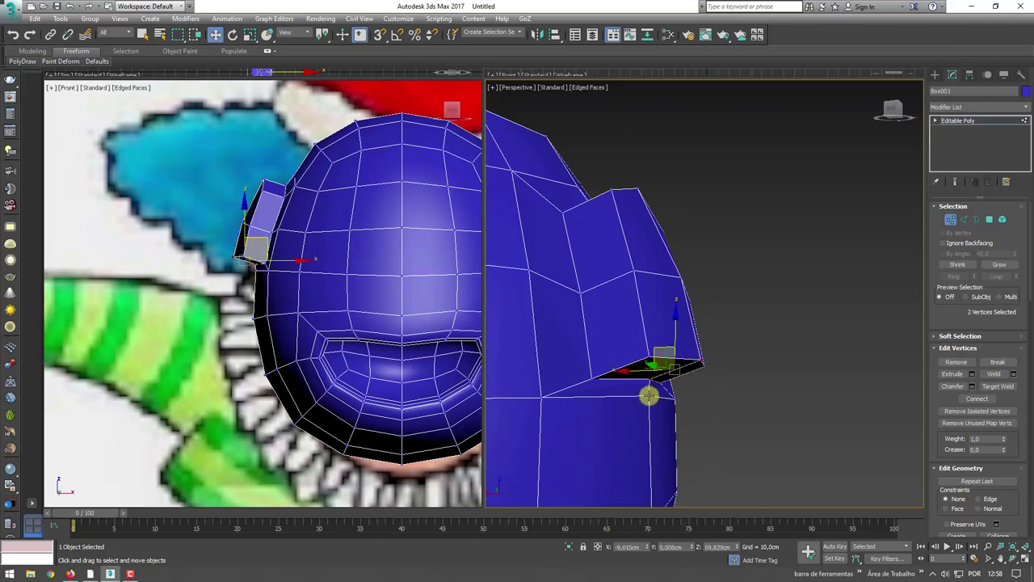
{"action": "left_click_drag", "start_coordinate": [653, 361], "coordinate": [655, 391]}
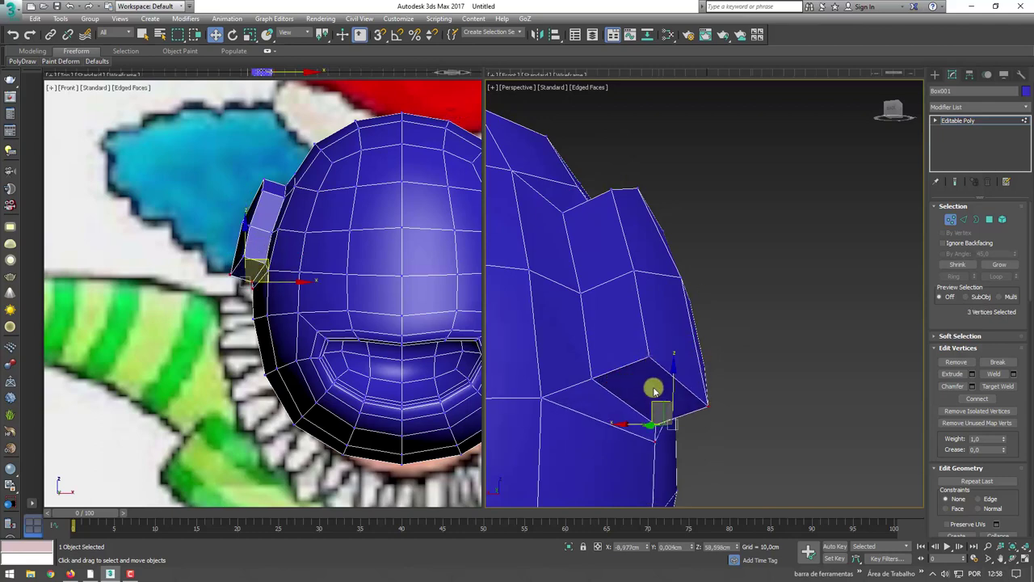
{"action": "middle_click_drag", "start_coordinate": [645, 357], "coordinate": [583, 372], "text": "alt"}
Reselect the four ear faces and rotate them to angle the ear outward
{"action": "left_click", "coordinate": [987, 218]}
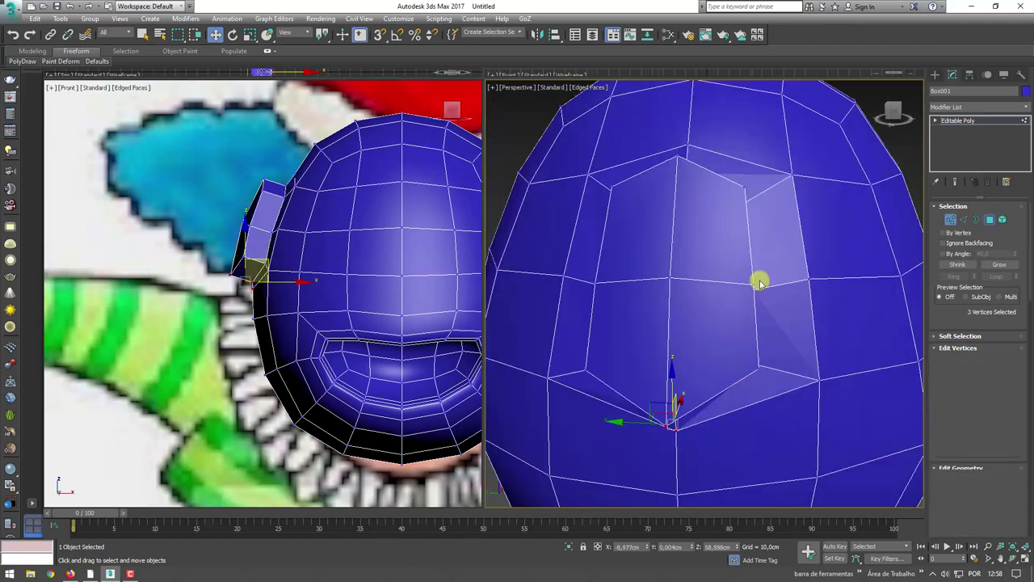
{"action": "left_click", "coordinate": [720, 296]}
{"action": "middle_click_drag", "start_coordinate": [720, 296], "coordinate": [687, 307], "text": "alt"}
{"action": "key", "text": "e"}
{"action": "mouse_move", "coordinate": [689, 309]}
{"action": "left_mouse_down"}
{"action": "mouse_move", "coordinate": [687, 253]}
{"action": "mouse_move", "coordinate": [652, 246]}
{"action": "left_mouse_up"}
Grow the ear face selection twice and shift the ear faces slightly
{"action": "middle_click_drag", "start_coordinate": [703, 291], "coordinate": [679, 283], "text": "alt"}
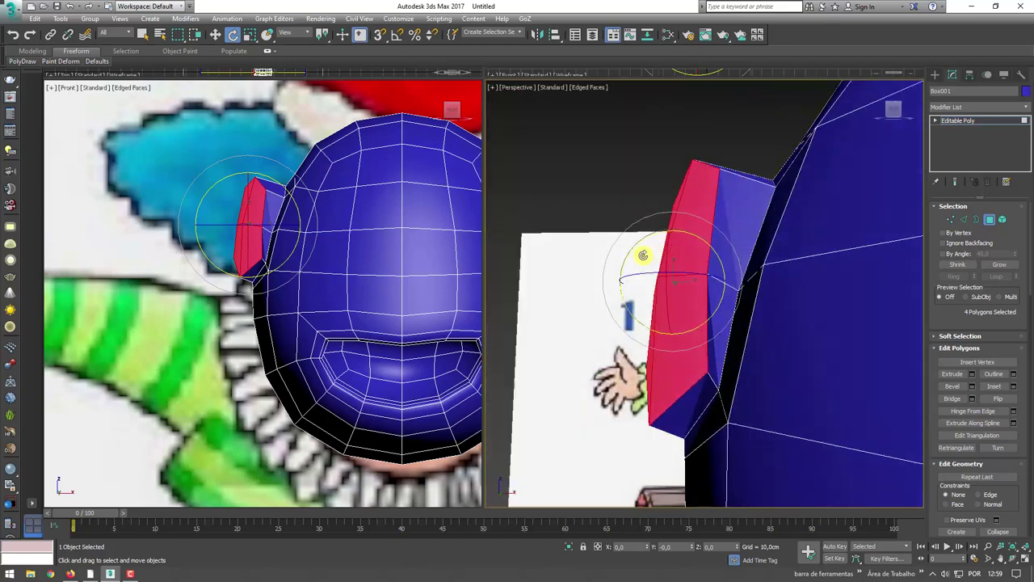
{"action": "scroll", "coordinate": [703, 291], "scroll_direction": "down", "scroll_amount": 4}
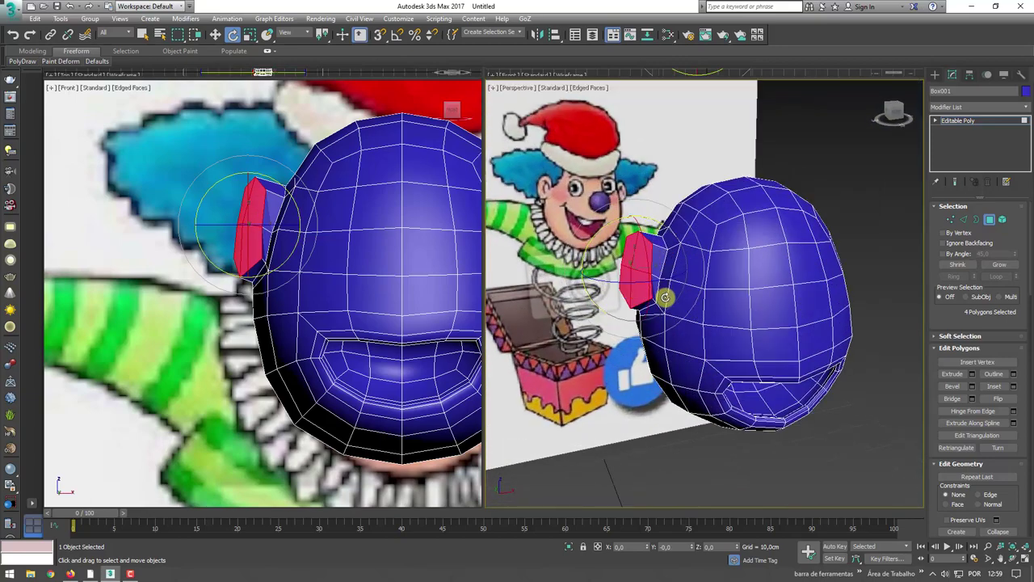
{"action": "scroll", "coordinate": [664, 292], "scroll_direction": "up", "scroll_amount": 5}
{"action": "left_click", "coordinate": [996, 264]}
{"action": "middle_click_drag", "start_coordinate": [804, 298], "coordinate": [775, 291], "text": "alt"}
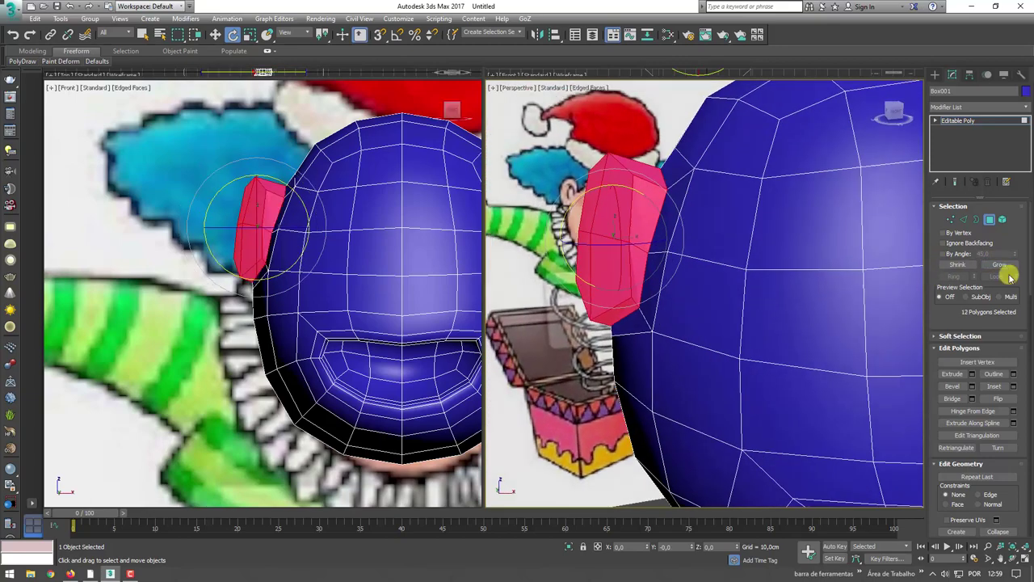
{"action": "left_click", "coordinate": [999, 269]}
{"action": "key", "text": "w"}
{"action": "left_click_drag", "start_coordinate": [649, 215], "coordinate": [649, 243]}
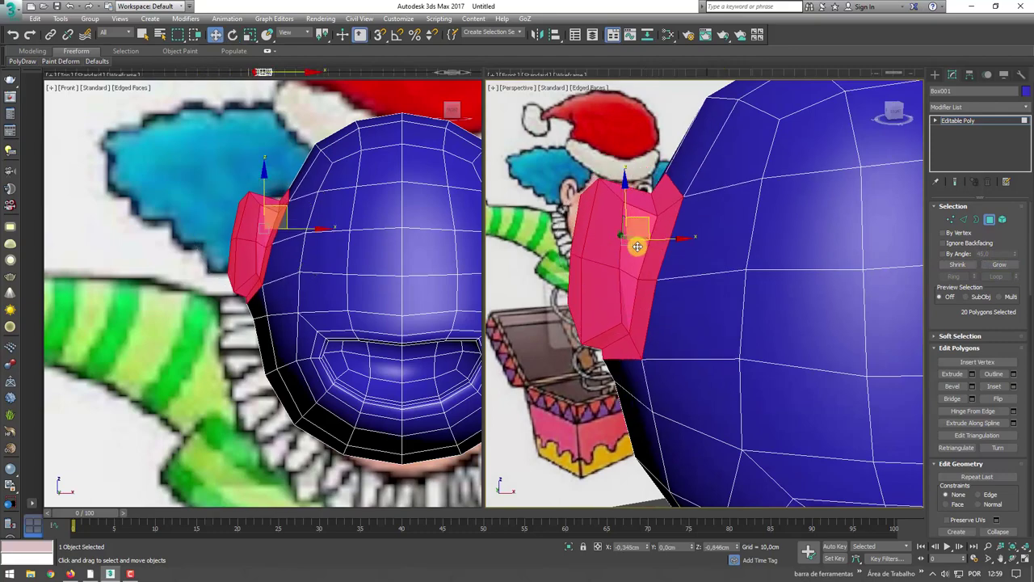
{"action": "key", "text": "e"}
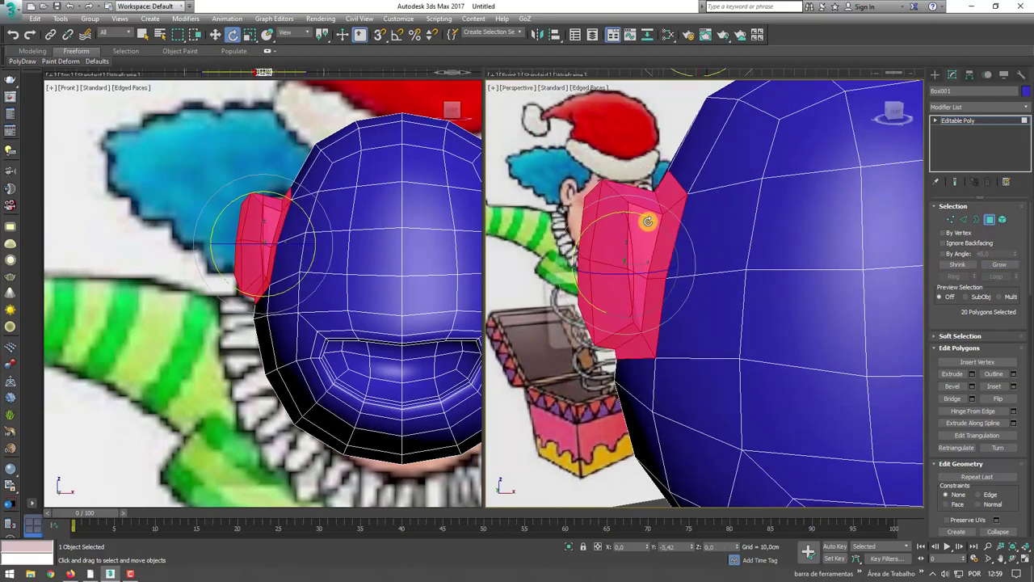
{"action": "key", "text": "w"}
{"action": "middle_click_drag", "start_coordinate": [642, 231], "coordinate": [721, 250], "text": "alt"}
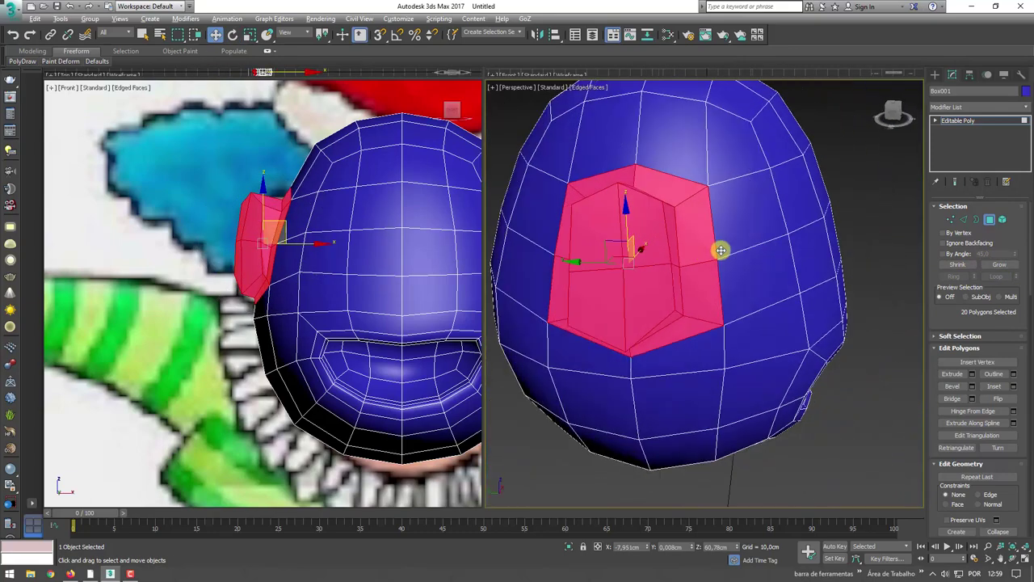
Shrink to the central ear faces, inset them, enlarge them, and extrude them inward
{"action": "left_click", "coordinate": [966, 268]}
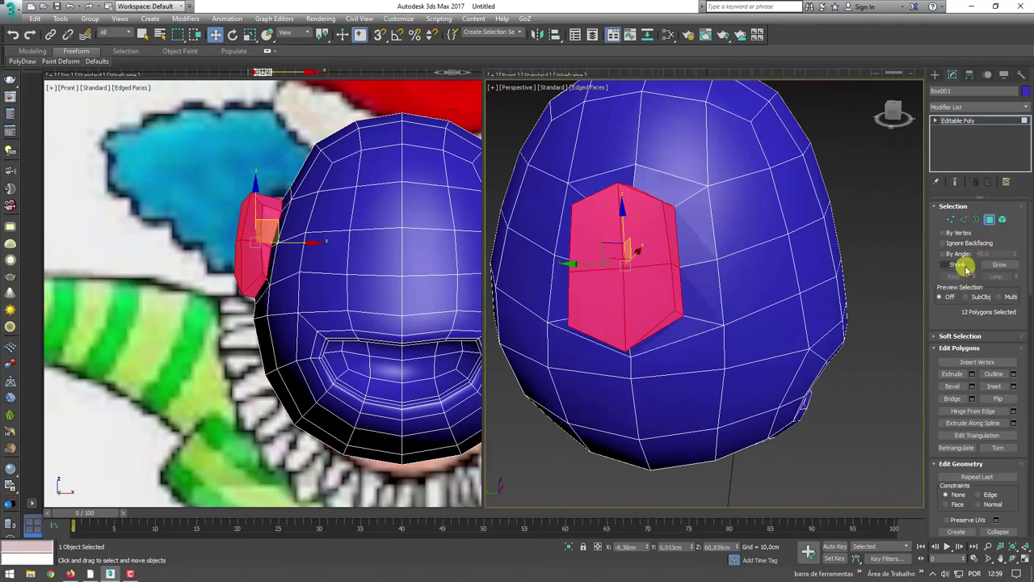
{"action": "left_click", "coordinate": [956, 262]}
{"action": "middle_click_drag", "start_coordinate": [781, 275], "coordinate": [745, 331], "text": "alt"}
{"action": "scroll", "coordinate": [745, 331], "scroll_direction": "up", "scroll_amount": 2}
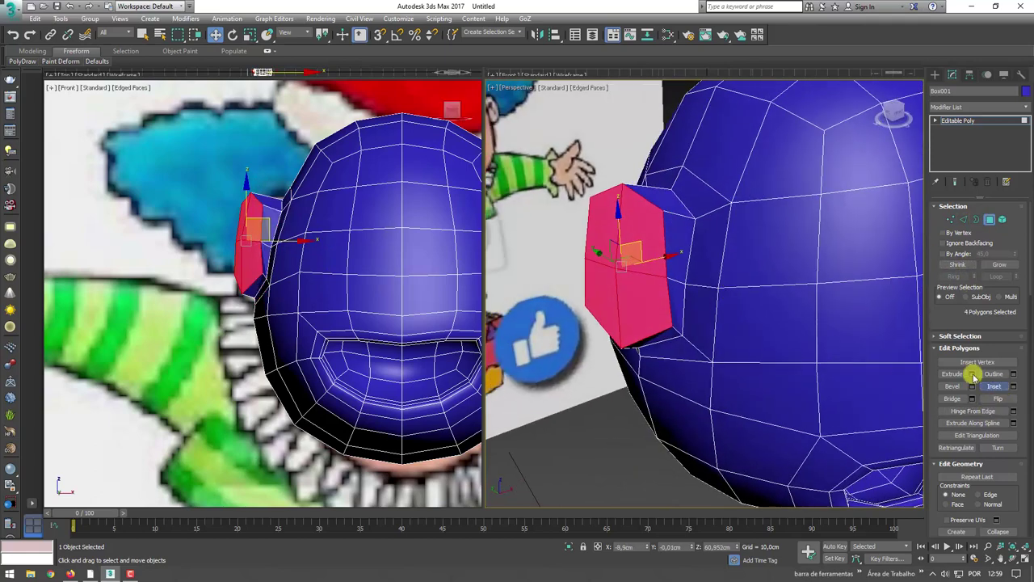
{"action": "left_click_drag", "start_coordinate": [646, 294], "coordinate": [647, 291]}
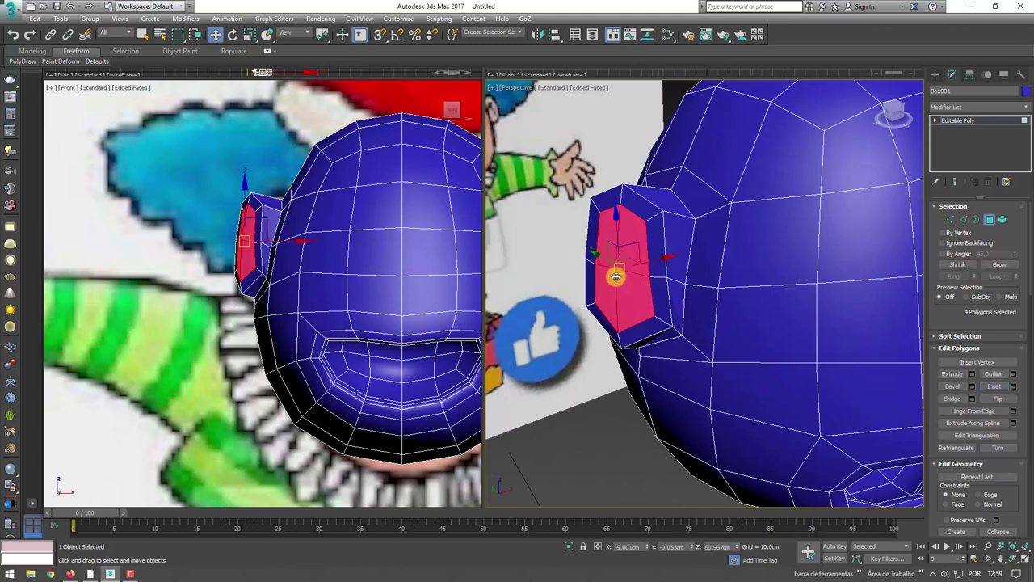
{"action": "middle_click_drag", "start_coordinate": [616, 277], "coordinate": [665, 250], "text": "alt"}
{"action": "key", "text": "r"}
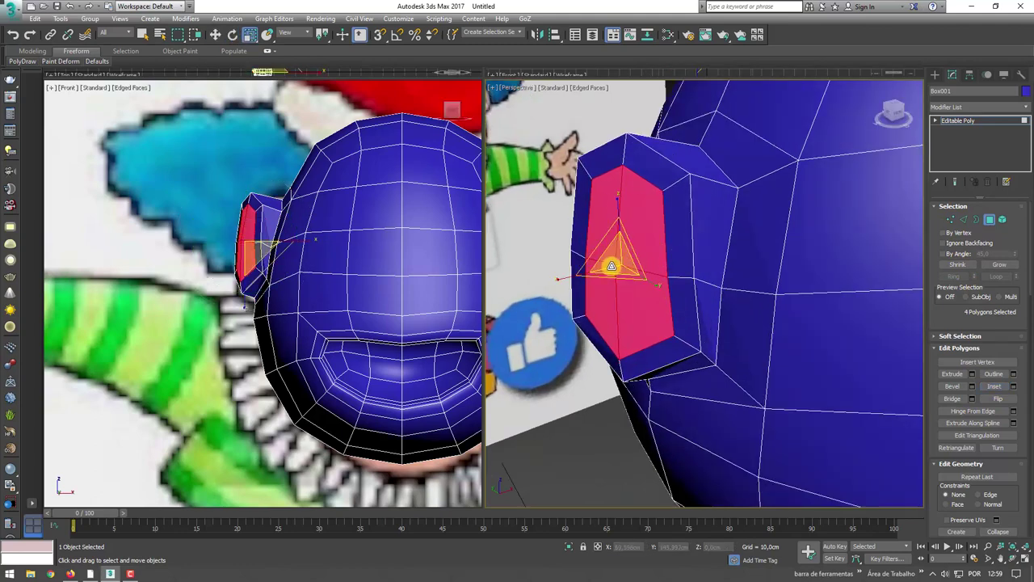
{"action": "left_click_drag", "start_coordinate": [612, 266], "coordinate": [626, 261]}
{"action": "left_click", "coordinate": [950, 375]}
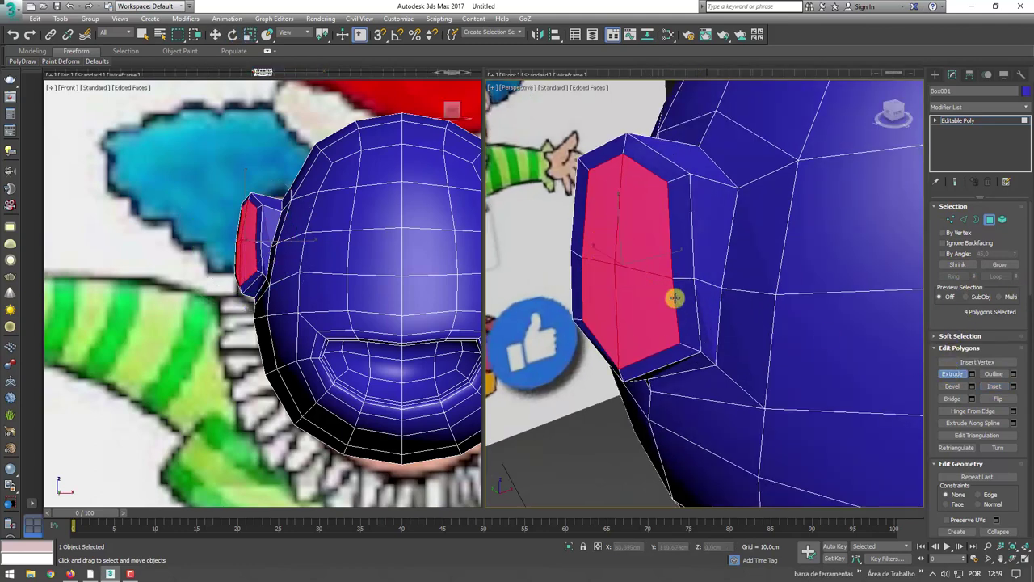
{"action": "left_click_drag", "start_coordinate": [674, 296], "coordinate": [657, 298]}
{"action": "right_click", "coordinate": [657, 298]}
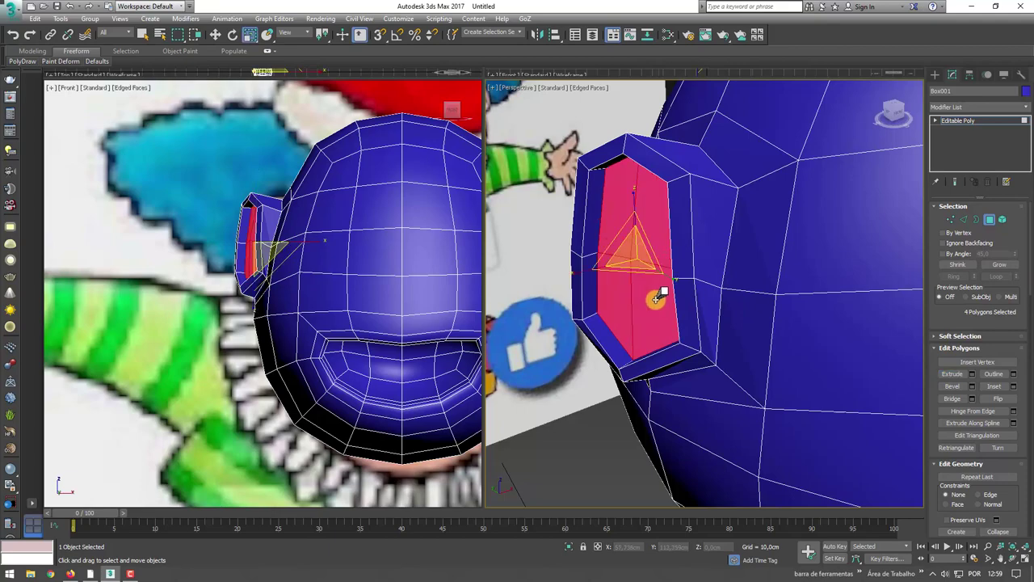
Inset the inner ear faces again and scale them smaller to form the hollow
{"action": "key", "text": "w"}
{"action": "mouse_move", "coordinate": [672, 263]}
{"action": "middle_mouse_down", "text": "alt"}
{"action": "mouse_move", "coordinate": [714, 272]}
{"action": "mouse_move", "coordinate": [690, 254]}
{"action": "mouse_move", "coordinate": [766, 297]}
{"action": "middle_mouse_up", "text": "alt"}
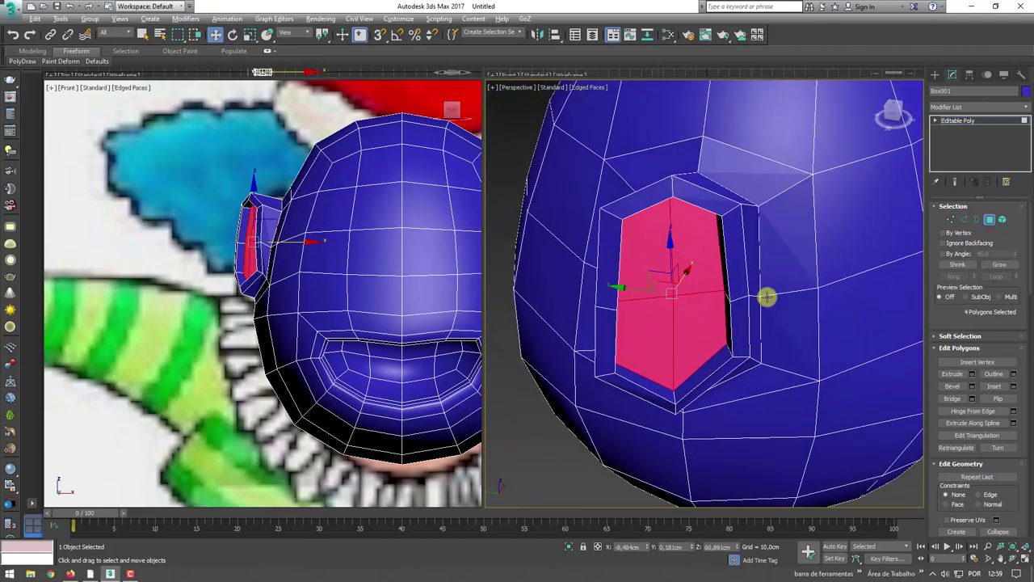
{"action": "left_click", "coordinate": [997, 386]}
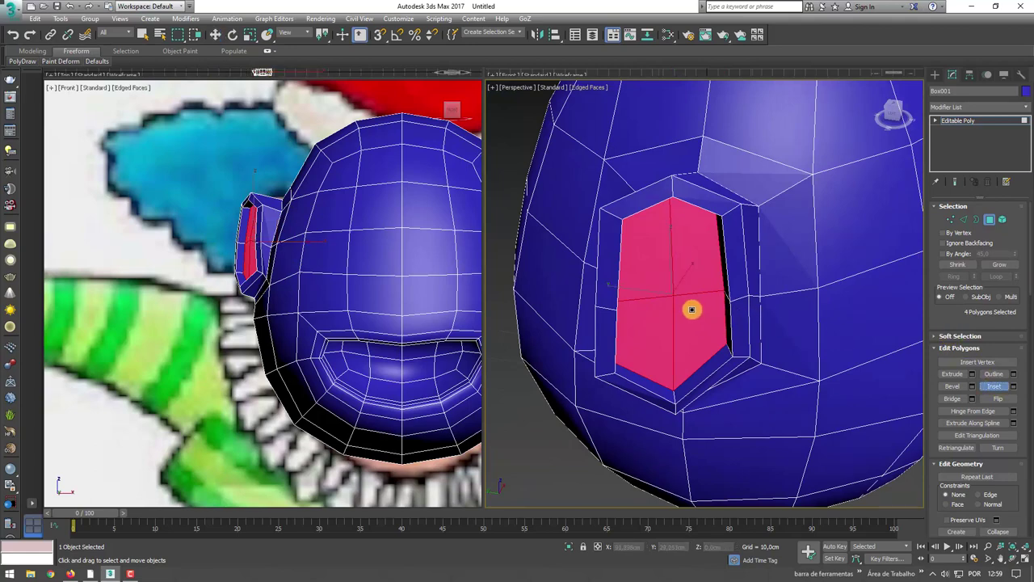
{"action": "left_click_drag", "start_coordinate": [692, 310], "coordinate": [694, 307]}
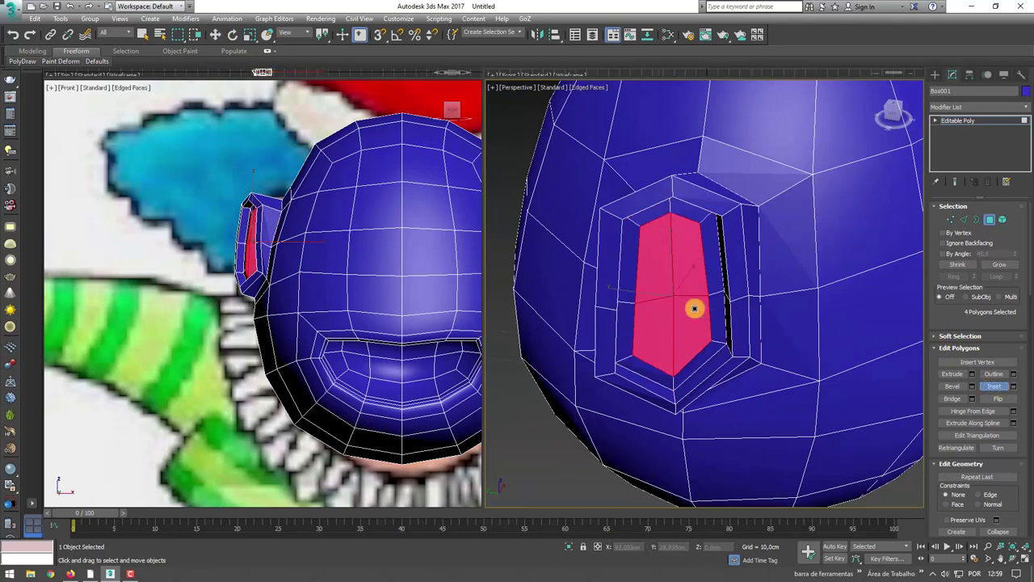
{"action": "right_click", "coordinate": [694, 308]}
{"action": "middle_click_drag", "start_coordinate": [686, 307], "coordinate": [676, 294], "text": "alt"}
{"action": "key", "text": "r"}
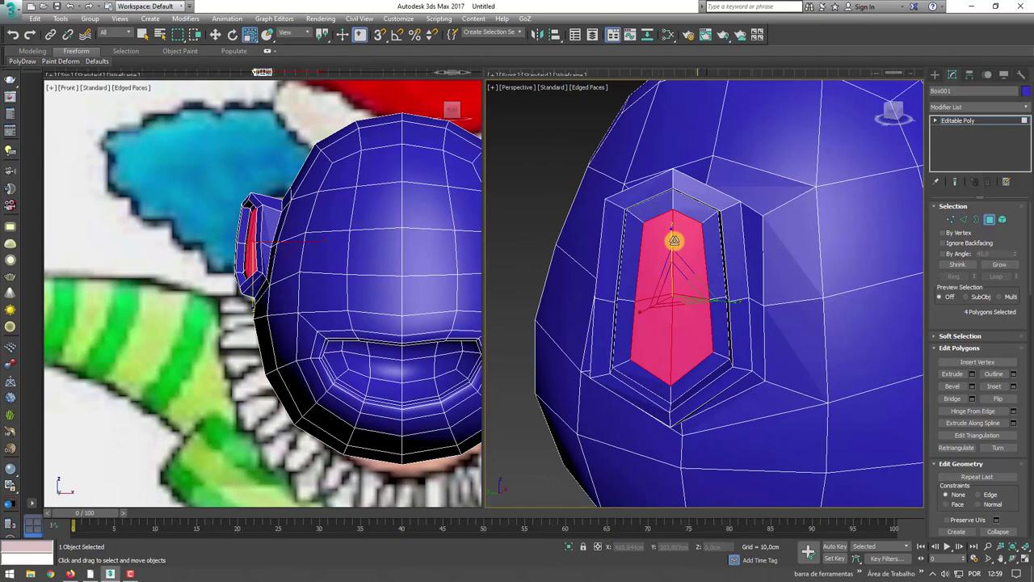
{"action": "left_click_drag", "start_coordinate": [675, 240], "coordinate": [681, 296]}
{"action": "key", "text": "w"}
{"action": "mouse_move", "coordinate": [716, 318]}
{"action": "middle_mouse_down", "text": "alt"}
{"action": "mouse_move", "coordinate": [685, 304]}
{"action": "mouse_move", "coordinate": [709, 342]}
{"action": "mouse_move", "coordinate": [728, 323]}
{"action": "mouse_move", "coordinate": [716, 325]}
{"action": "mouse_move", "coordinate": [751, 323]}
{"action": "mouse_move", "coordinate": [722, 407]}
{"action": "mouse_move", "coordinate": [729, 390]}
{"action": "mouse_move", "coordinate": [785, 404]}
{"action": "mouse_move", "coordinate": [848, 388]}
{"action": "mouse_move", "coordinate": [846, 377]}
{"action": "mouse_move", "coordinate": [724, 339]}
{"action": "middle_mouse_up", "text": "alt"}
In Edge mode, select edges around the ear hole, then view the head from the front
{"action": "key", "text": "2"}
{"action": "left_click", "coordinate": [720, 324]}
{"action": "left_click", "coordinate": [722, 395]}
{"action": "left_click", "coordinate": [700, 292]}
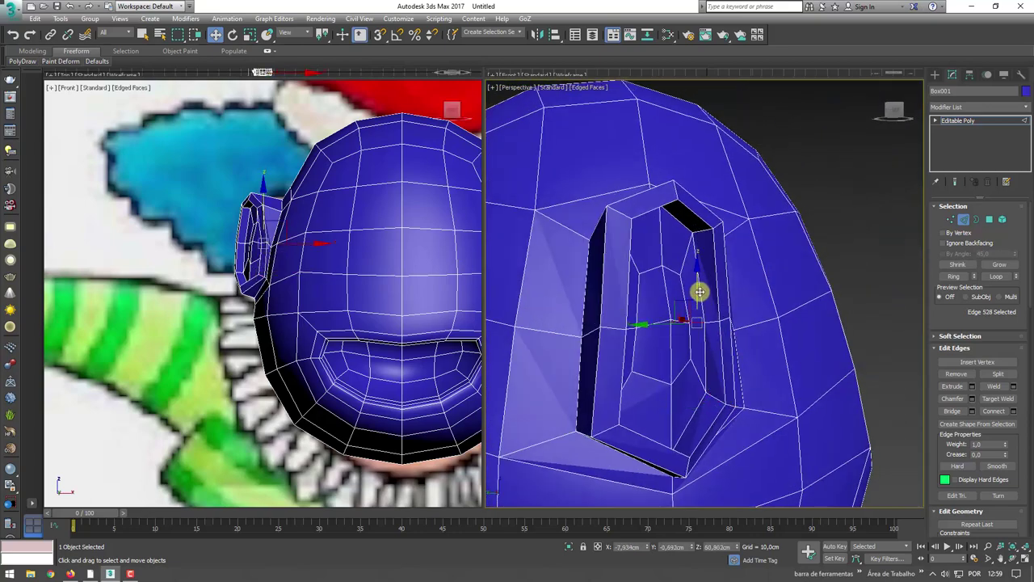
{"action": "scroll", "coordinate": [695, 288], "scroll_direction": "down", "scroll_amount": 3}
{"action": "mouse_move", "coordinate": [778, 261]}
{"action": "middle_mouse_down", "text": "alt"}
{"action": "mouse_move", "coordinate": [697, 273]}
{"action": "mouse_move", "coordinate": [559, 256]}
{"action": "mouse_move", "coordinate": [654, 261]}
{"action": "mouse_move", "coordinate": [775, 212]}
{"action": "middle_mouse_up", "text": "alt"}
Add a Symmetry modifier on the X axis at object level, copying the ear to the other side
{"action": "left_click", "coordinate": [960, 121]}
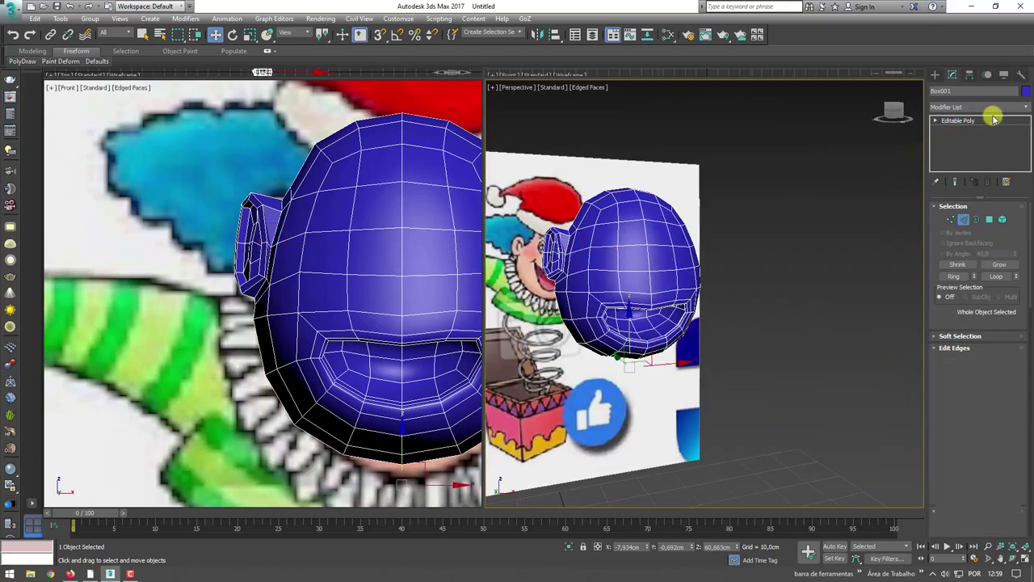
{"action": "left_click", "coordinate": [1027, 107]}
{"action": "scroll", "coordinate": [1023, 180], "scroll_direction": "down", "scroll_amount": 5}
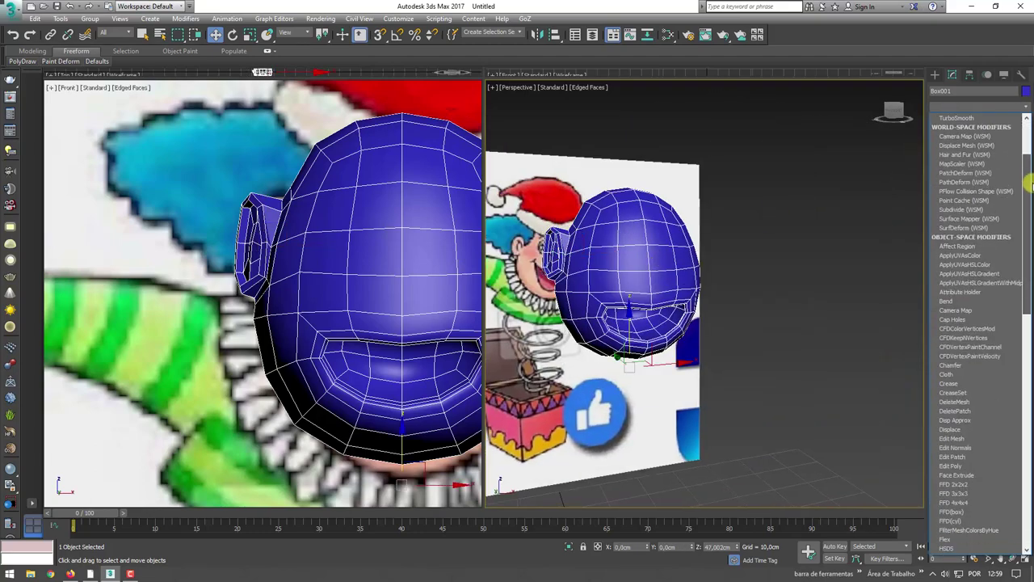
{"action": "scroll", "coordinate": [1016, 303], "scroll_direction": "down", "scroll_amount": 5}
{"action": "scroll", "coordinate": [1015, 430], "scroll_direction": "down", "scroll_amount": 5}
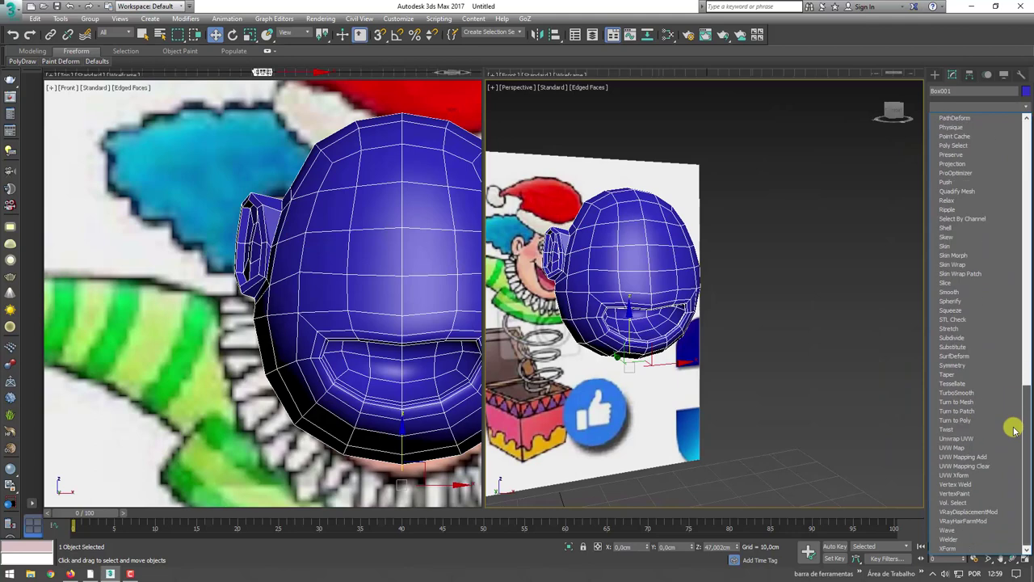
{"action": "left_click", "coordinate": [974, 369]}
{"action": "middle_click_drag", "start_coordinate": [758, 294], "coordinate": [901, 277], "text": "alt"}
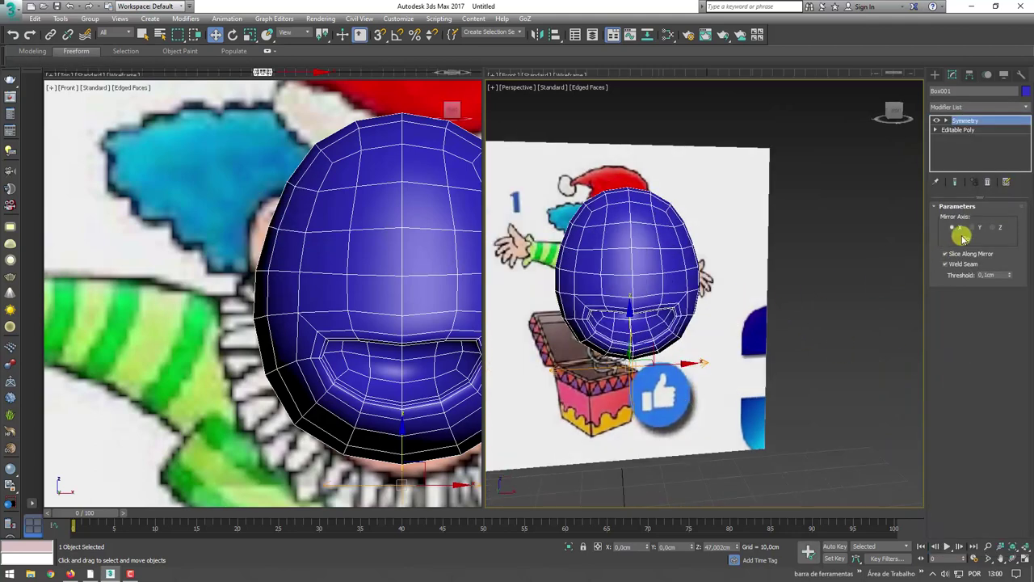
{"action": "left_click", "coordinate": [960, 237]}
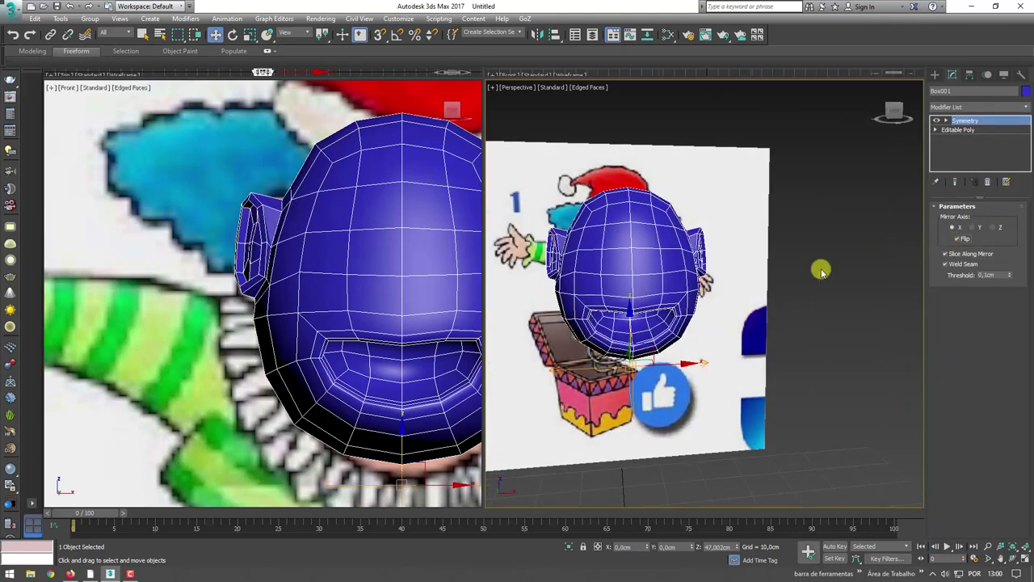
{"action": "mouse_move", "coordinate": [819, 272]}
{"action": "middle_mouse_down", "text": "alt"}
{"action": "mouse_move", "coordinate": [729, 258]}
{"action": "mouse_move", "coordinate": [838, 284]}
{"action": "mouse_move", "coordinate": [808, 282]}
{"action": "mouse_move", "coordinate": [857, 279]}
{"action": "mouse_move", "coordinate": [770, 317]}
{"action": "mouse_move", "coordinate": [756, 291]}
{"action": "middle_mouse_up", "text": "alt"}
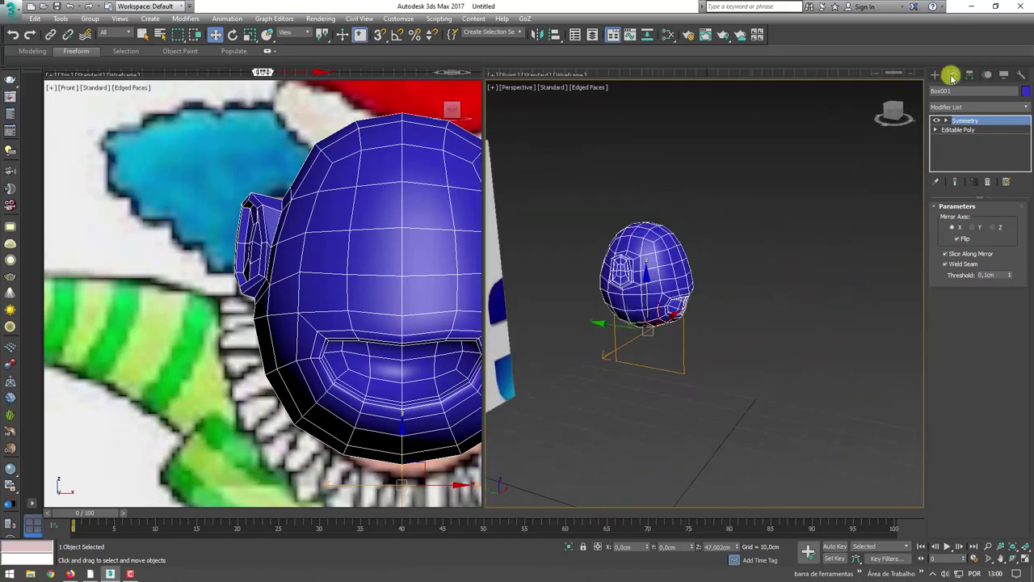
Create a small new box and round it with a TurboSmooth modifier
{"action": "left_click", "coordinate": [938, 75]}
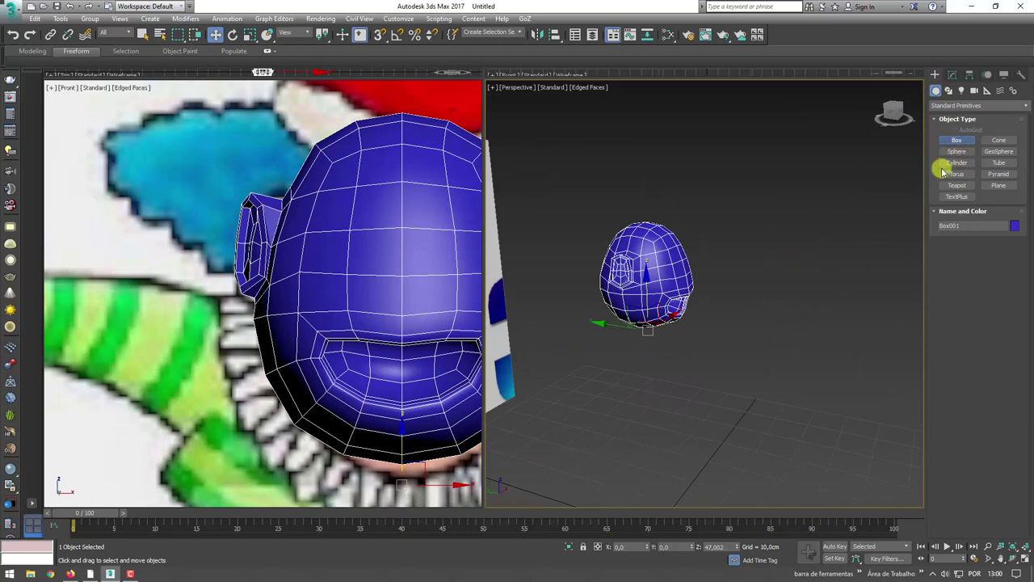
{"action": "middle_click_drag", "start_coordinate": [754, 320], "coordinate": [722, 328], "text": "alt"}
{"action": "left_click_drag", "start_coordinate": [753, 385], "coordinate": [768, 399]}
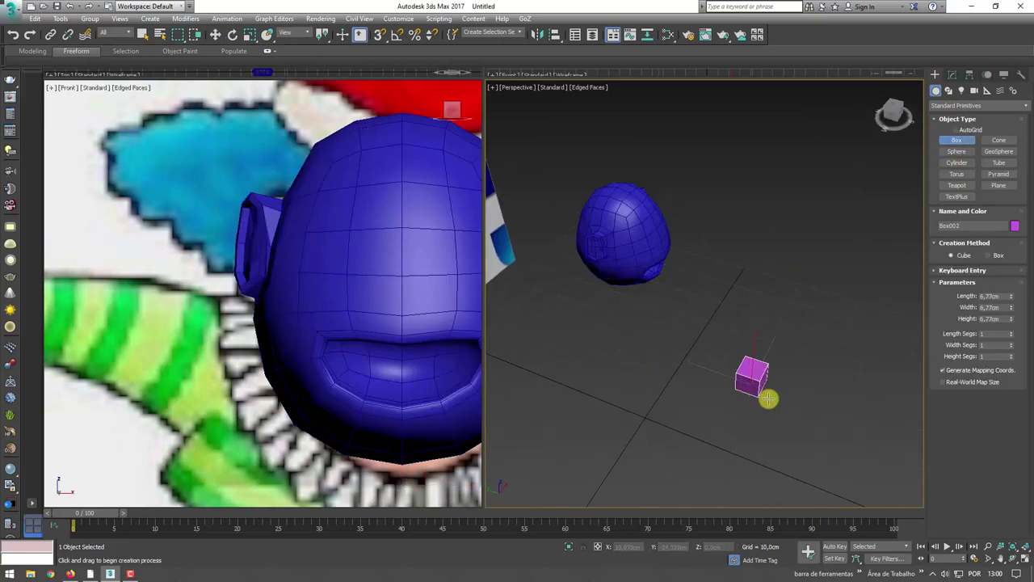
{"action": "middle_click_drag", "start_coordinate": [768, 399], "coordinate": [783, 332], "text": "alt"}
{"action": "left_click", "coordinate": [954, 75]}
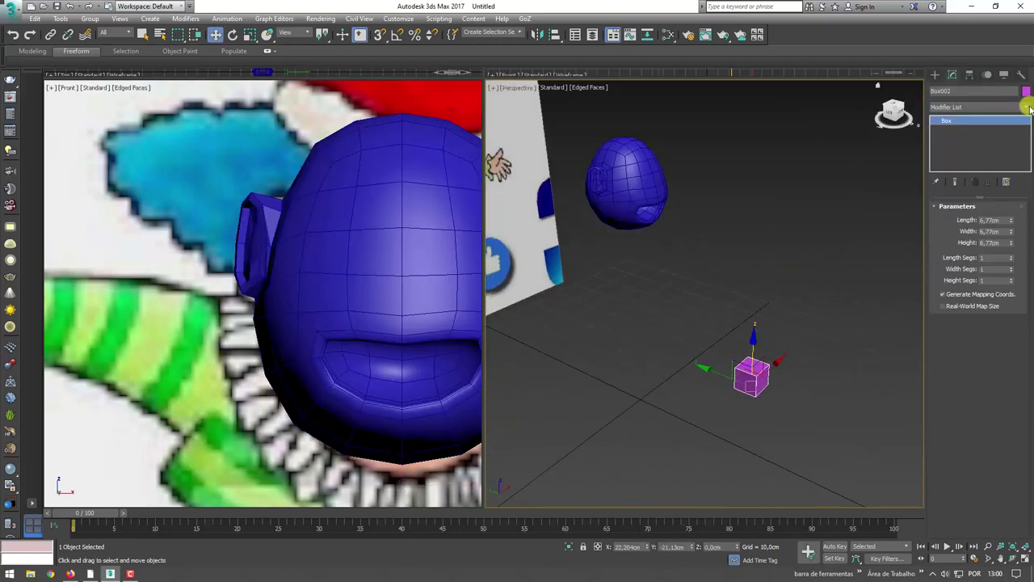
{"action": "left_click", "coordinate": [1029, 107]}
{"action": "scroll", "coordinate": [1009, 484], "scroll_direction": "down", "scroll_amount": 10}
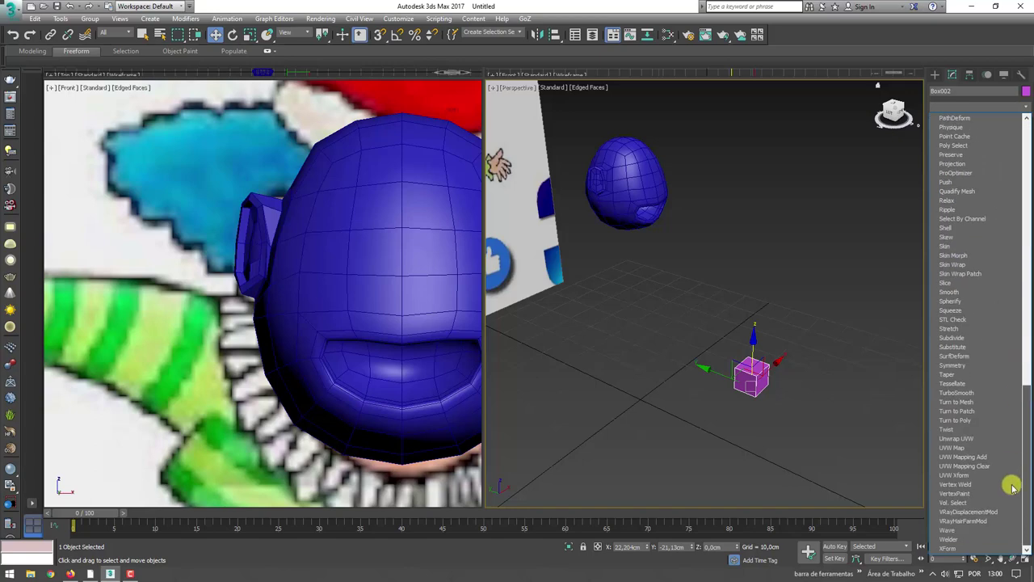
{"action": "left_click", "coordinate": [970, 392]}
{"action": "mouse_move", "coordinate": [785, 374]}
{"action": "middle_mouse_down", "text": "alt"}
{"action": "mouse_move", "coordinate": [821, 406]}
{"action": "mouse_move", "coordinate": [767, 419]}
{"action": "middle_mouse_up", "text": "alt"}
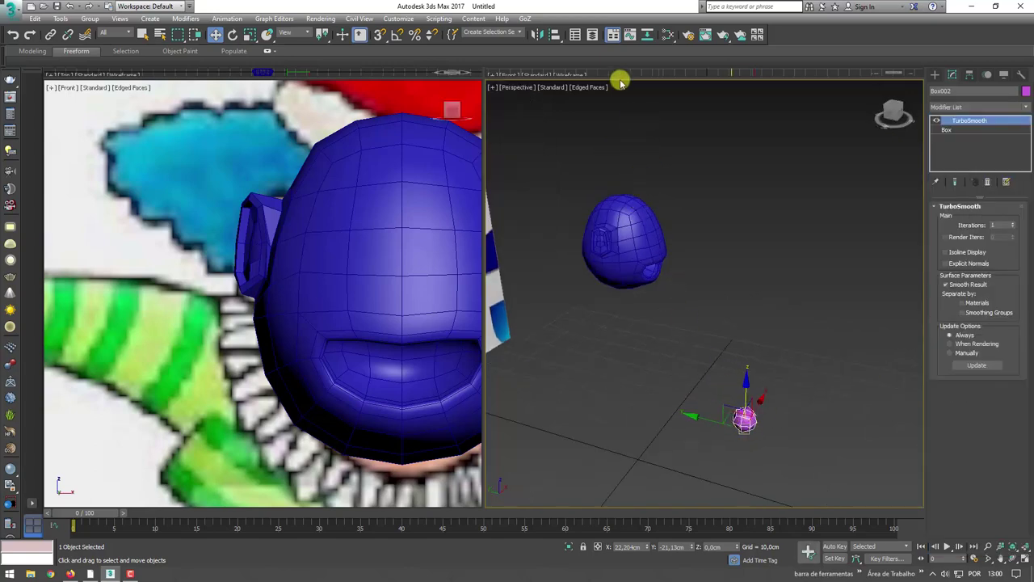
Align the new box's X position to the head's pivot point
{"action": "left_click", "coordinate": [555, 36]}
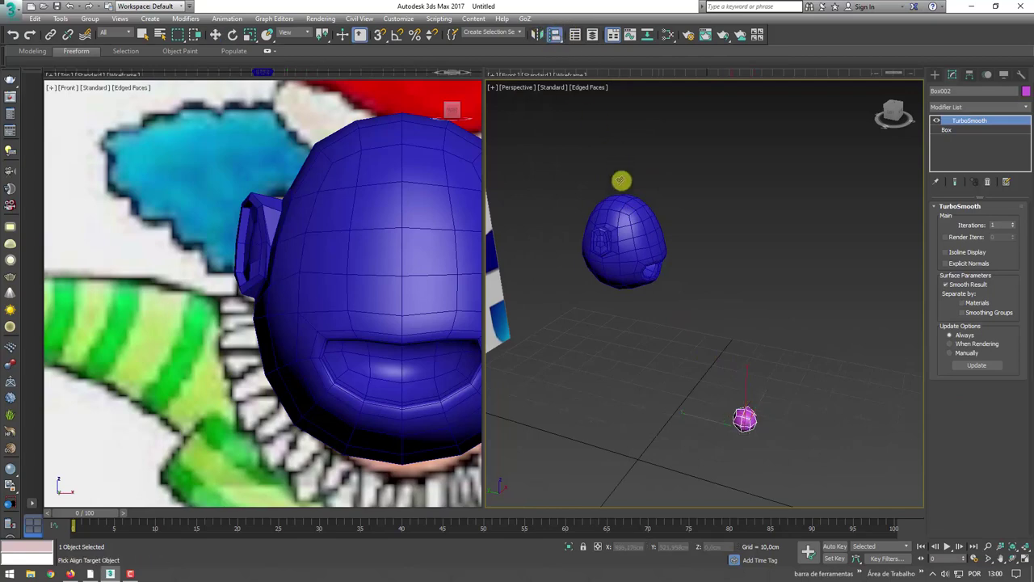
{"action": "left_click", "coordinate": [646, 230]}
{"action": "left_click", "coordinate": [721, 185]}
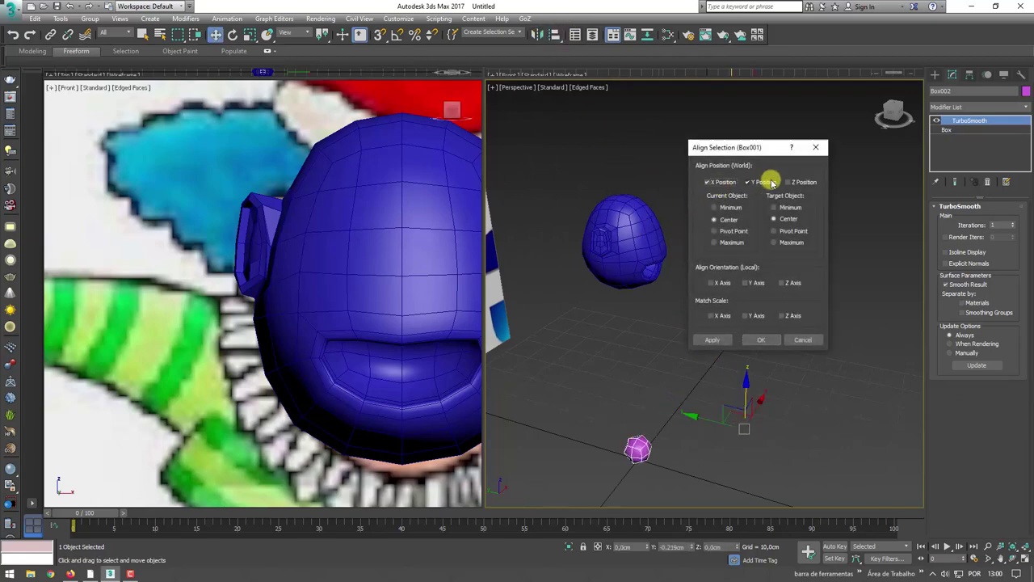
{"action": "left_click", "coordinate": [783, 233]}
{"action": "left_click", "coordinate": [767, 339]}
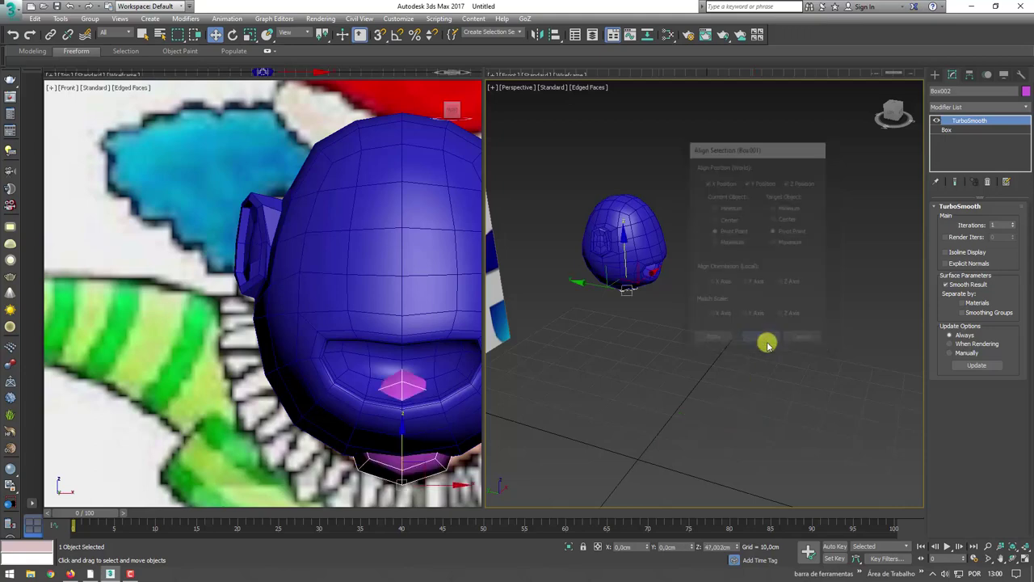
Move the pink ball up onto the centre of the head's face
{"action": "key", "text": "F3"}
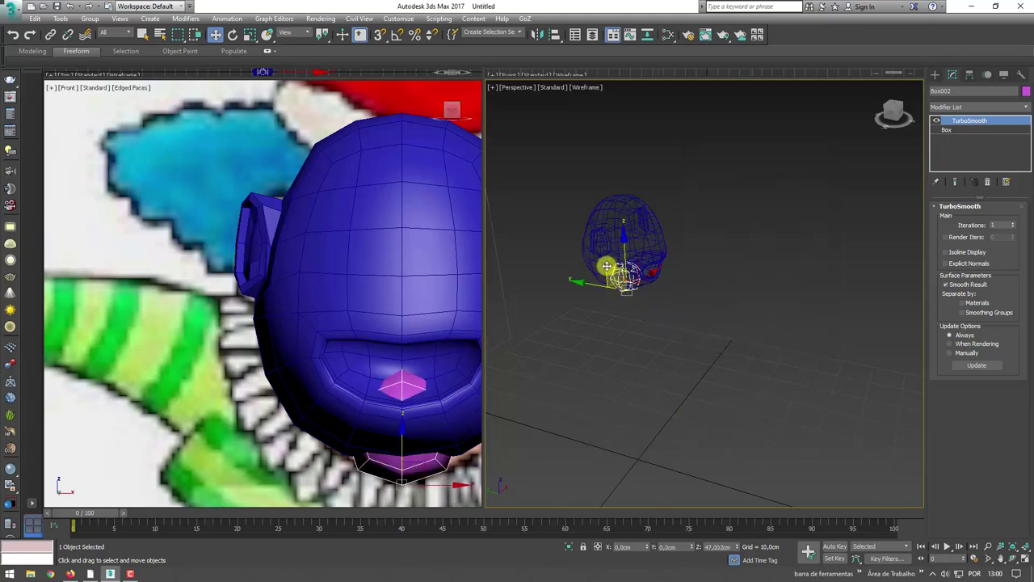
{"action": "left_click_drag", "start_coordinate": [606, 266], "coordinate": [662, 233]}
{"action": "key", "text": "F3"}
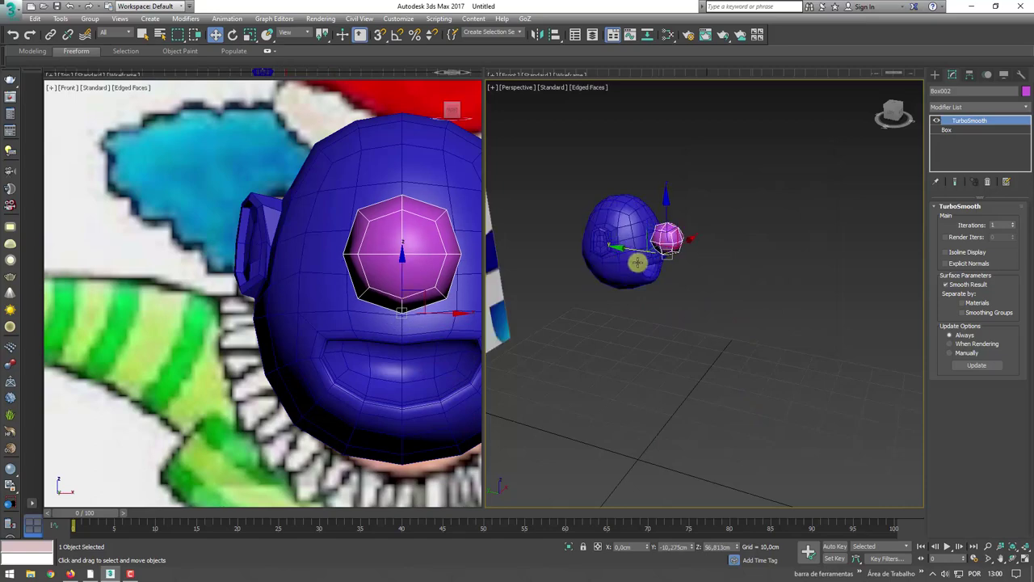
{"action": "scroll", "coordinate": [638, 262], "scroll_direction": "up", "scroll_amount": 3}
{"action": "scroll", "coordinate": [668, 240], "scroll_direction": "up", "scroll_amount": 2}
{"action": "left_click_drag", "start_coordinate": [671, 238], "coordinate": [715, 294]}
Shrink the pink ball to nose size and fine-tune its position above the mouth
{"action": "key", "text": "r"}
{"action": "key", "text": "w"}
{"action": "middle_click_drag", "start_coordinate": [708, 270], "coordinate": [693, 263], "text": "alt"}
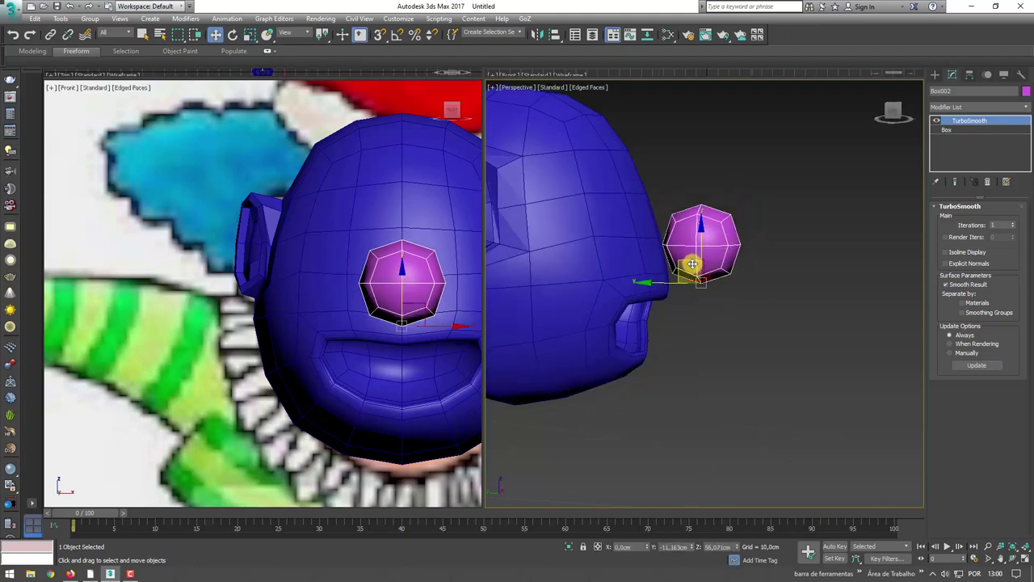
{"action": "left_click_drag", "start_coordinate": [692, 264], "coordinate": [676, 256]}
{"action": "mouse_move", "coordinate": [734, 281]}
{"action": "middle_mouse_down", "text": "alt"}
{"action": "mouse_move", "coordinate": [622, 323]}
{"action": "mouse_move", "coordinate": [655, 395]}
{"action": "mouse_move", "coordinate": [730, 294]}
{"action": "mouse_move", "coordinate": [651, 278]}
{"action": "mouse_move", "coordinate": [567, 281]}
{"action": "mouse_move", "coordinate": [755, 267]}
{"action": "mouse_move", "coordinate": [732, 248]}
{"action": "mouse_move", "coordinate": [774, 210]}
{"action": "mouse_move", "coordinate": [755, 225]}
{"action": "middle_mouse_up", "text": "alt"}
{"action": "scroll", "coordinate": [384, 291], "scroll_direction": "down", "scroll_amount": 3}
{"action": "scroll", "coordinate": [749, 234], "scroll_direction": "up", "scroll_amount": 2}
{"action": "scroll", "coordinate": [768, 291], "scroll_direction": "up", "scroll_amount": 5}
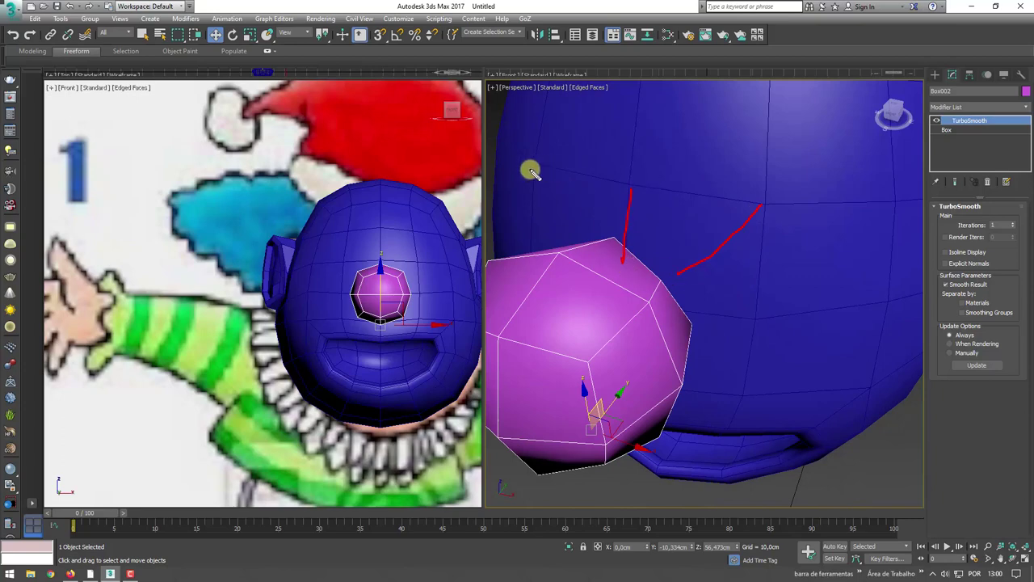
{"action": "mouse_move", "coordinate": [747, 294]}
{"action": "middle_mouse_down", "text": "alt"}
{"action": "mouse_move", "coordinate": [714, 325]}
{"action": "mouse_move", "coordinate": [686, 275]}
{"action": "mouse_move", "coordinate": [735, 302]}
{"action": "mouse_move", "coordinate": [585, 282]}
{"action": "middle_mouse_up", "text": "alt"}
{"action": "scroll", "coordinate": [670, 346], "scroll_direction": "down", "scroll_amount": 5}
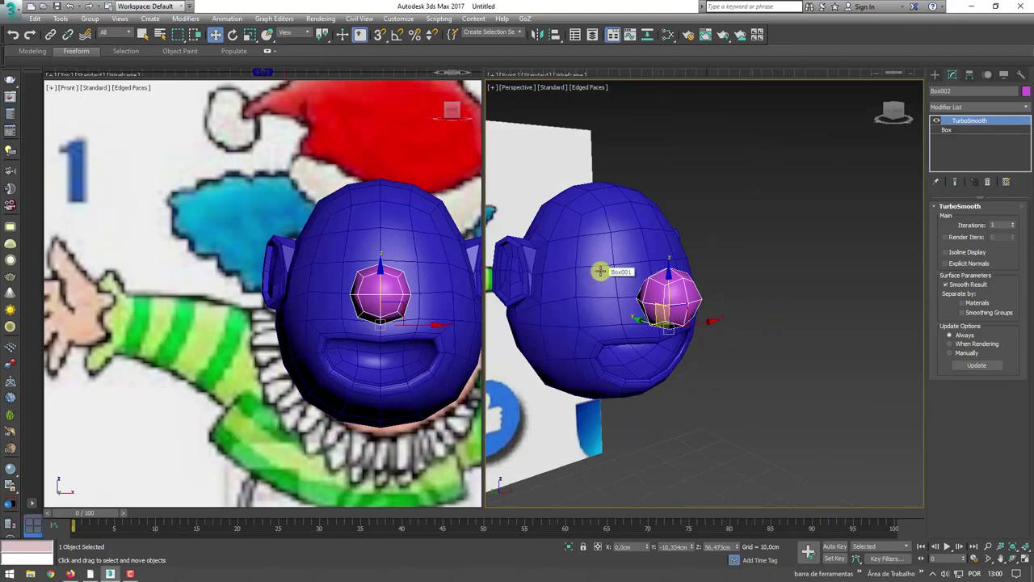
Convert the blue head into an Editable Poly
{"action": "left_click", "coordinate": [655, 383]}
{"action": "middle_click_drag", "start_coordinate": [654, 383], "coordinate": [665, 337], "text": "alt"}
{"action": "scroll", "coordinate": [746, 256], "scroll_direction": "up", "scroll_amount": 3}
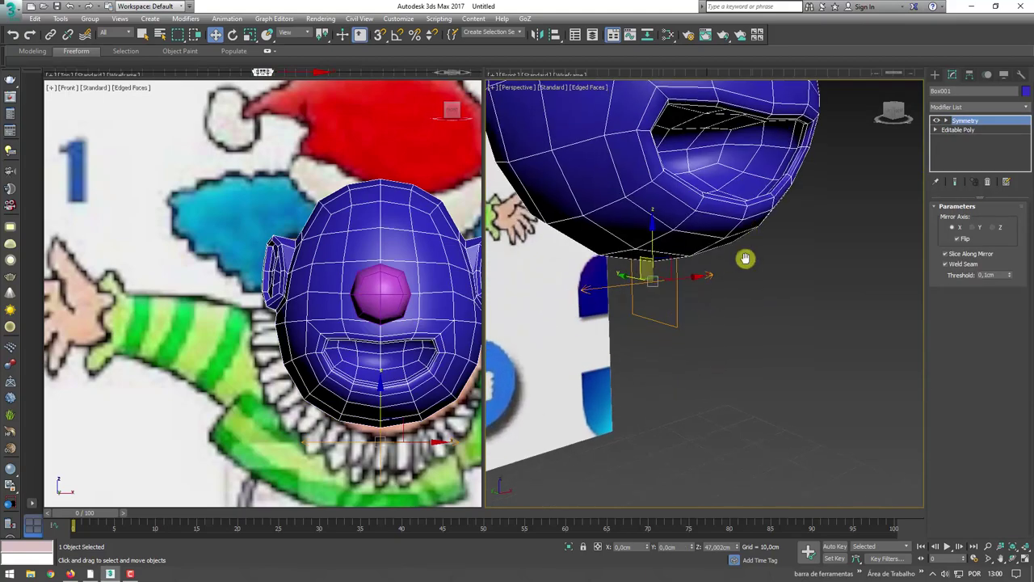
{"action": "middle_click_drag", "start_coordinate": [745, 256], "coordinate": [744, 360]}
{"action": "right_click", "coordinate": [718, 230]}
{"action": "mouse_move", "coordinate": [742, 354]}
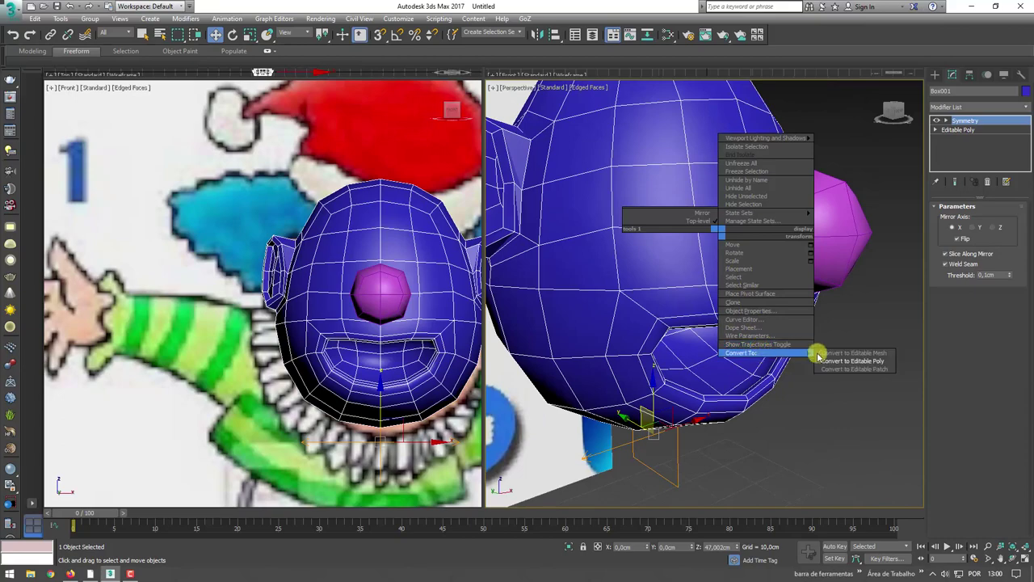
{"action": "left_click", "coordinate": [840, 361]}
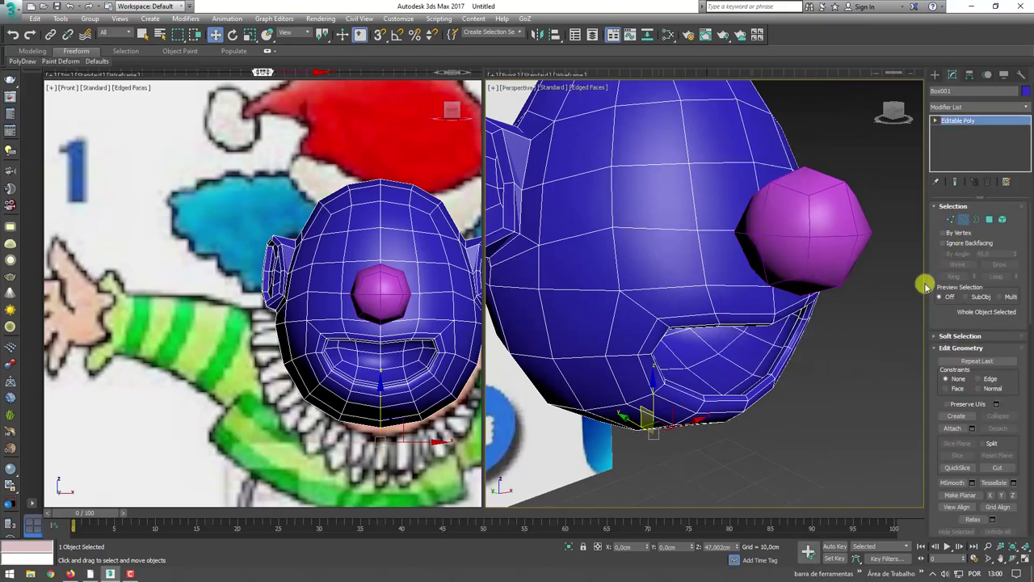
Switch to Edge mode and enable Soft Selection with Falloff reduced to 4.8cm
{"action": "key", "text": "2"}
{"action": "mouse_move", "coordinate": [905, 299]}
{"action": "middle_mouse_down", "text": "alt"}
{"action": "mouse_move", "coordinate": [799, 374]}
{"action": "mouse_move", "coordinate": [703, 361]}
{"action": "middle_mouse_up", "text": "alt"}
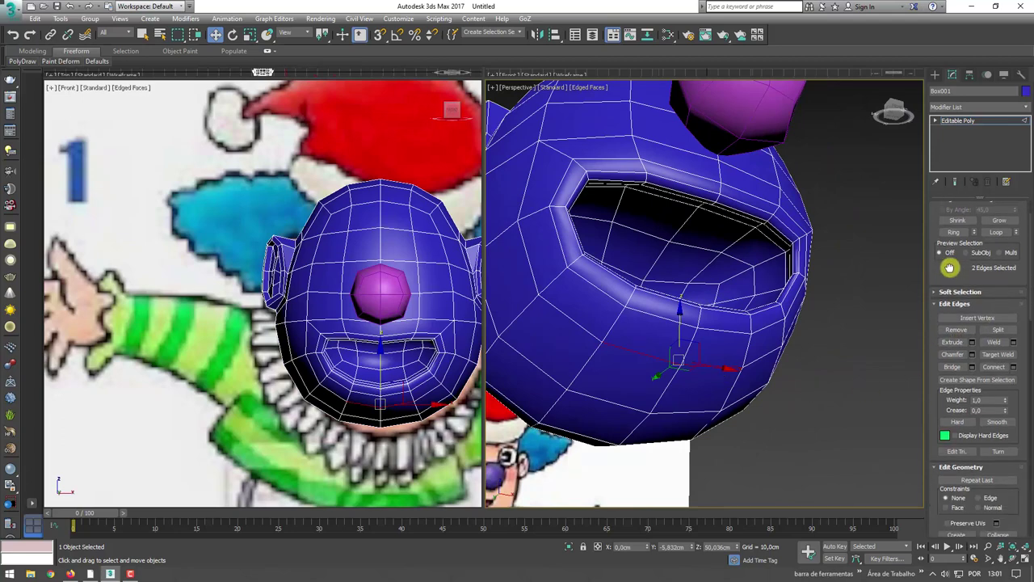
{"action": "left_click_drag", "start_coordinate": [957, 326], "coordinate": [941, 276]}
{"action": "left_click", "coordinate": [939, 285]}
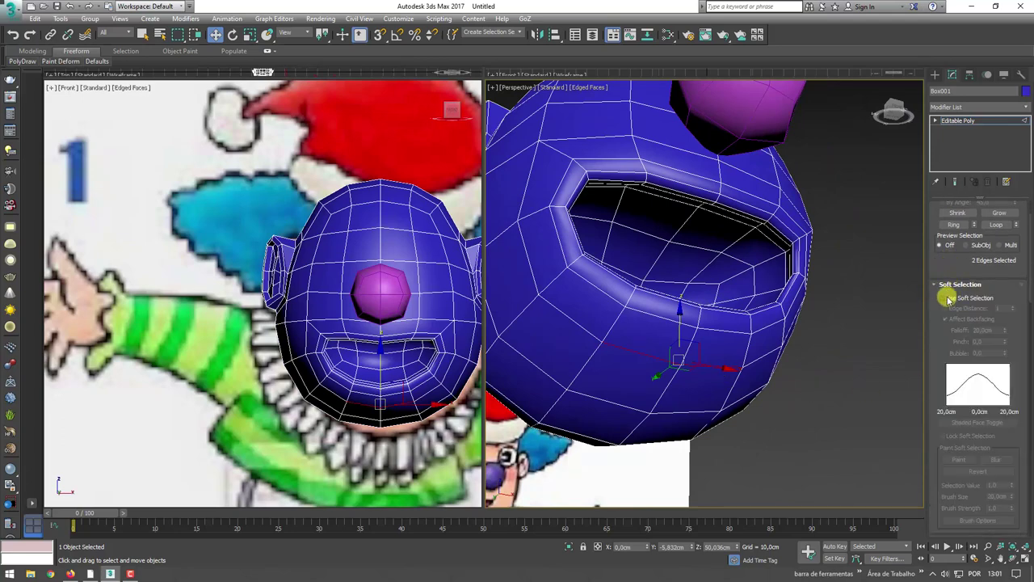
{"action": "left_click", "coordinate": [944, 298]}
{"action": "middle_click_drag", "start_coordinate": [687, 347], "coordinate": [700, 356], "text": "alt"}
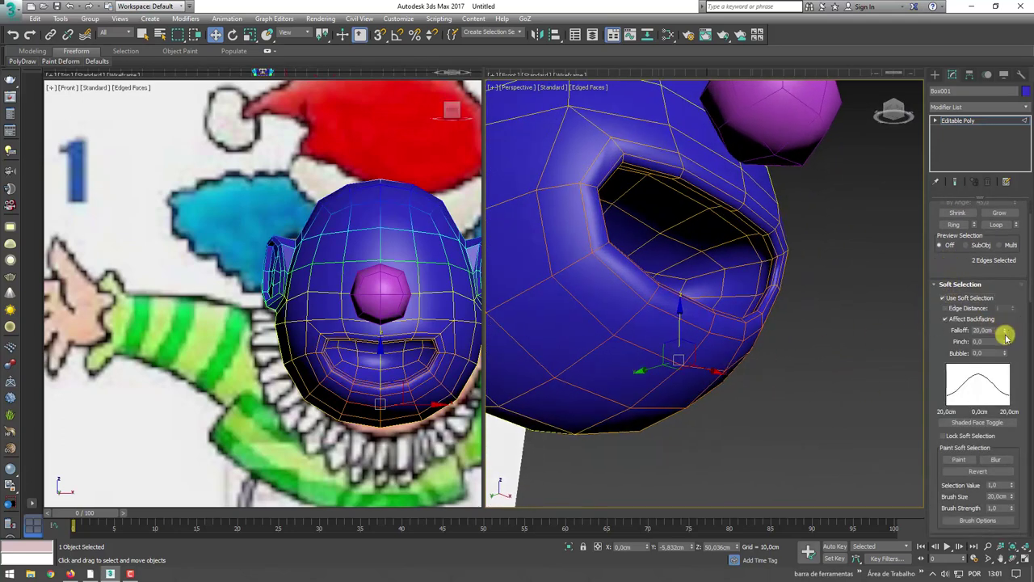
{"action": "left_click_drag", "start_coordinate": [1006, 337], "coordinate": [995, 371]}
{"action": "middle_click_drag", "start_coordinate": [738, 397], "coordinate": [687, 369], "text": "alt"}
Pull the selected lower mouth edges down to reshape the mouth
{"action": "left_click_drag", "start_coordinate": [662, 338], "coordinate": [688, 407]}
{"action": "middle_click_drag", "start_coordinate": [688, 407], "coordinate": [629, 389], "text": "alt"}
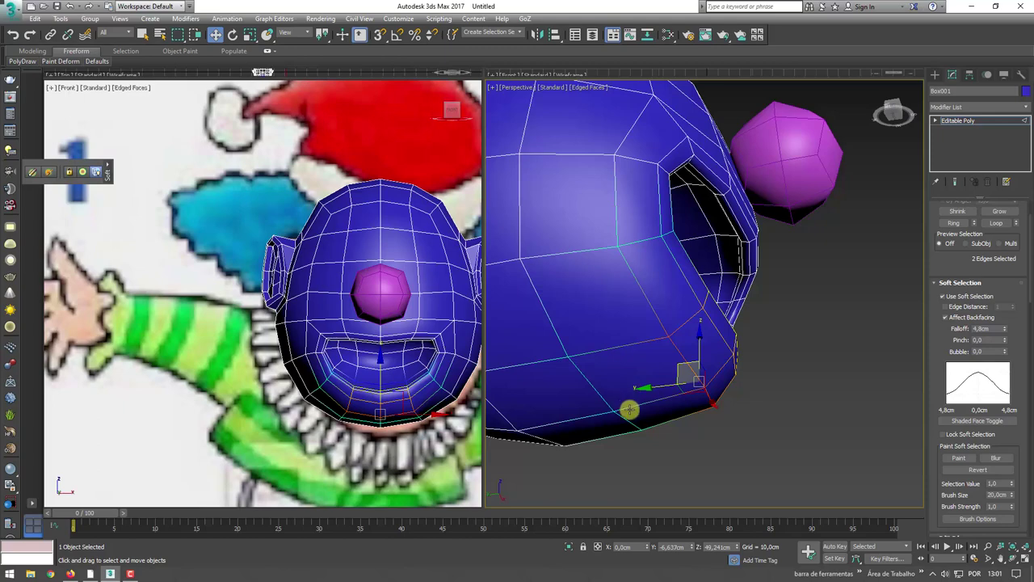
{"action": "left_click", "coordinate": [630, 396]}
{"action": "left_click_drag", "start_coordinate": [641, 382], "coordinate": [643, 404]}
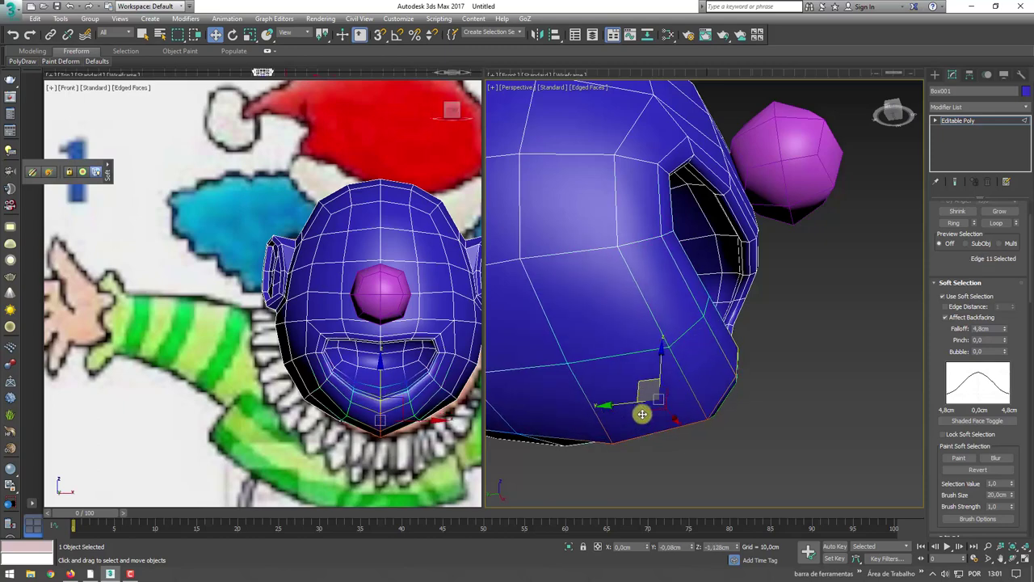
{"action": "middle_click_drag", "start_coordinate": [619, 376], "coordinate": [612, 372], "text": "alt"}
{"action": "left_click_drag", "start_coordinate": [607, 442], "coordinate": [600, 421]}
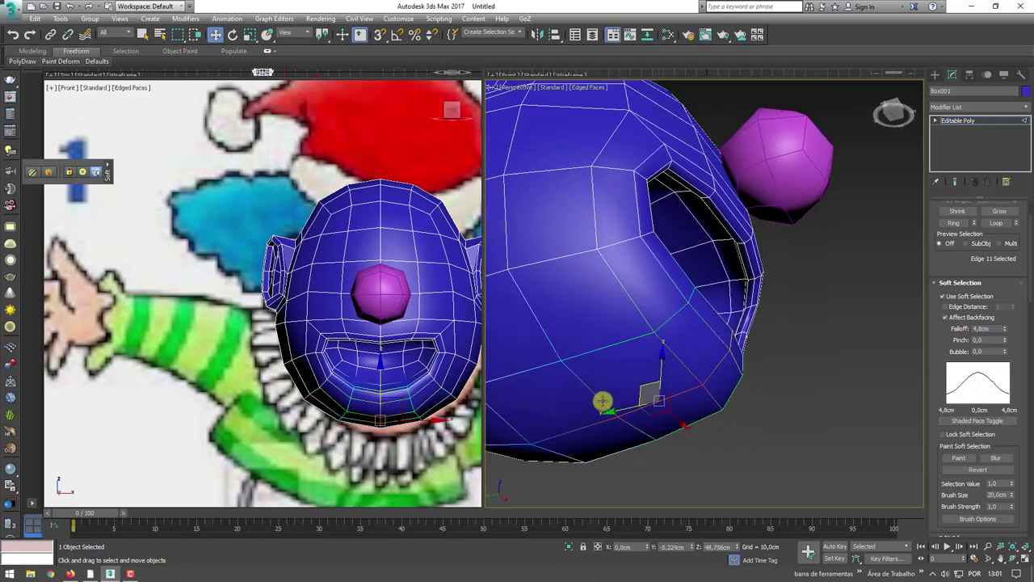
{"action": "left_click", "coordinate": [619, 412], "text": "ctrl"}
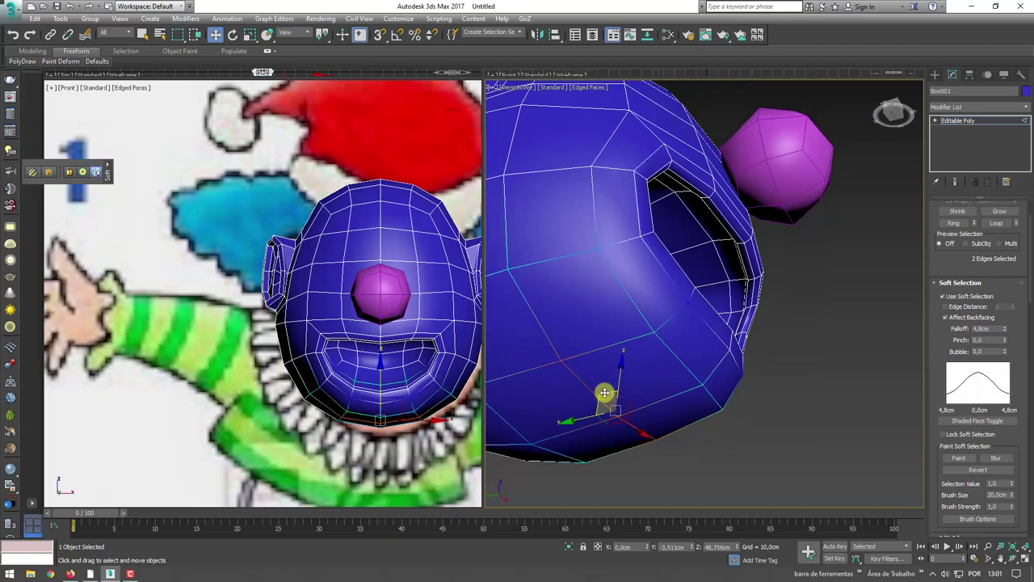
{"action": "left_click_drag", "start_coordinate": [605, 393], "coordinate": [624, 408]}
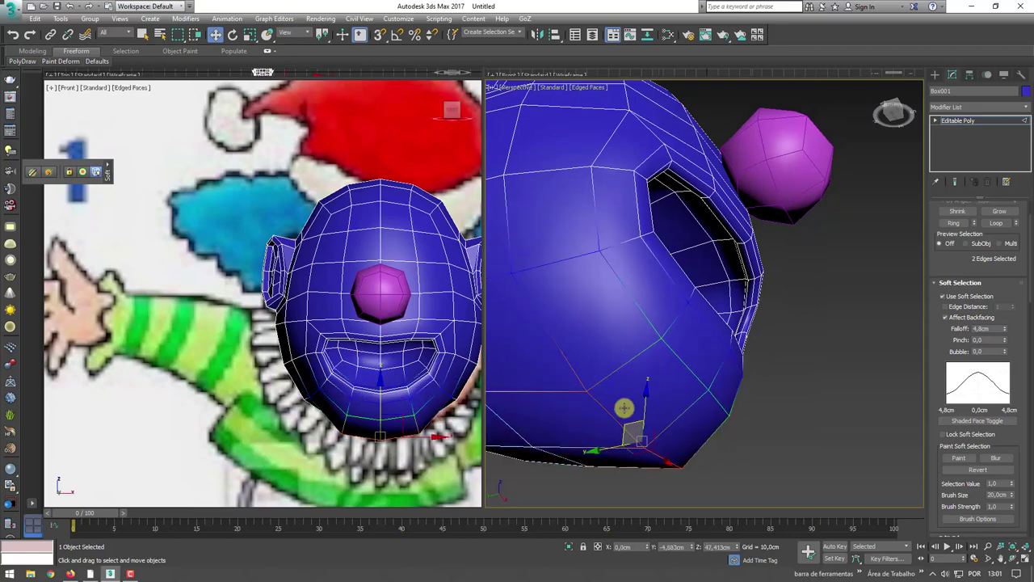
Select the mouth-corner edges and slightly reshape them
{"action": "mouse_move", "coordinate": [655, 374]}
{"action": "middle_mouse_down", "text": "alt"}
{"action": "mouse_move", "coordinate": [612, 404]}
{"action": "mouse_move", "coordinate": [695, 366]}
{"action": "mouse_move", "coordinate": [661, 370]}
{"action": "mouse_move", "coordinate": [734, 370]}
{"action": "mouse_move", "coordinate": [674, 377]}
{"action": "mouse_move", "coordinate": [587, 357]}
{"action": "middle_mouse_up", "text": "alt"}
{"action": "scroll", "coordinate": [586, 357], "scroll_direction": "up", "scroll_amount": 3}
{"action": "left_click", "coordinate": [613, 360]}
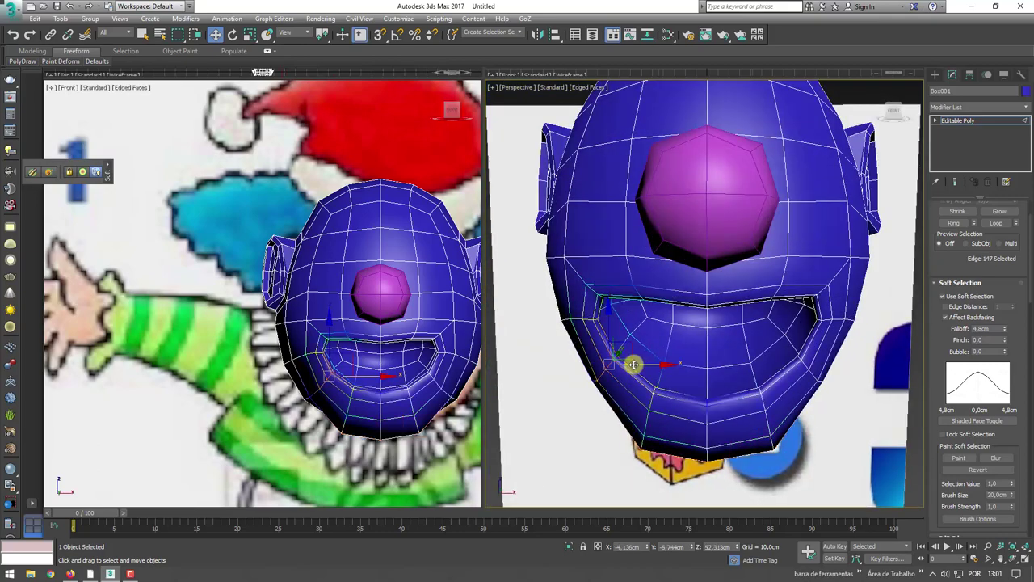
{"action": "scroll", "coordinate": [598, 355], "scroll_direction": "up", "scroll_amount": 5}
{"action": "scroll", "coordinate": [587, 347], "scroll_direction": "down", "scroll_amount": 4}
{"action": "middle_click_drag", "start_coordinate": [586, 347], "coordinate": [814, 376], "text": "alt"}
{"action": "scroll", "coordinate": [886, 374], "scroll_direction": "up", "scroll_amount": 3}
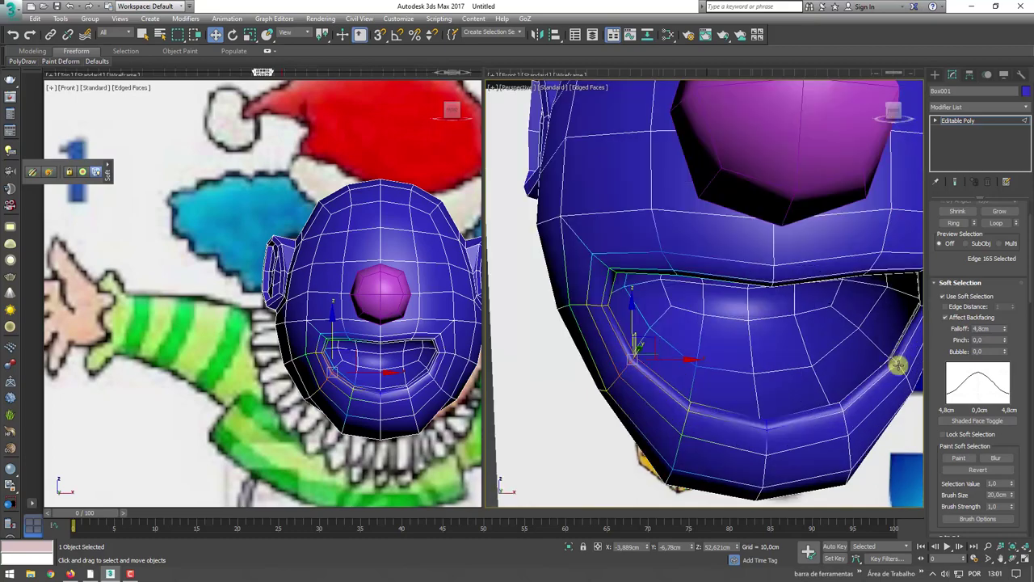
{"action": "scroll", "coordinate": [895, 363], "scroll_direction": "up", "scroll_amount": 3}
{"action": "left_click", "coordinate": [882, 365], "text": "ctrl"}
{"action": "scroll", "coordinate": [882, 366], "scroll_direction": "down", "scroll_amount": 5}
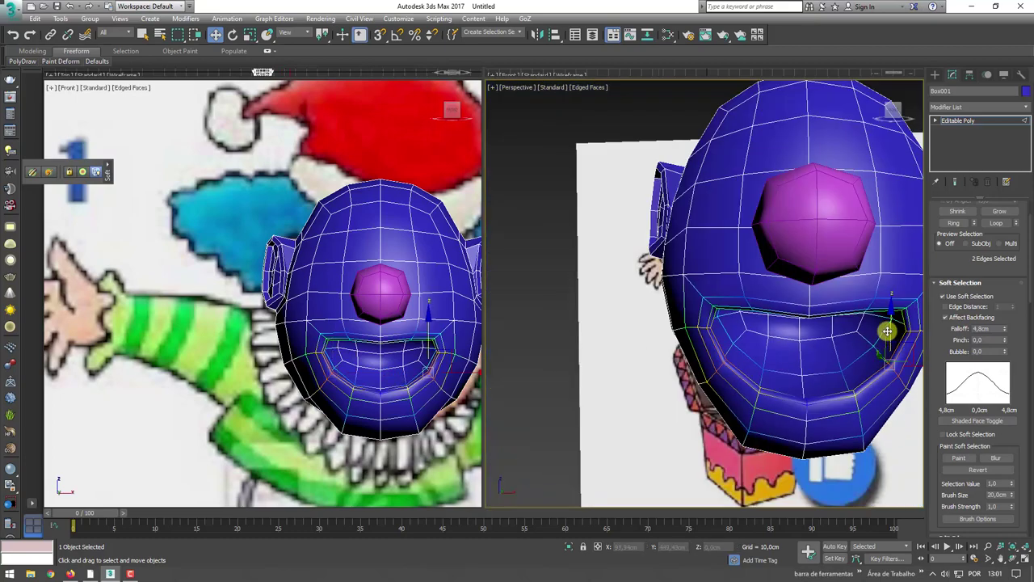
{"action": "left_click_drag", "start_coordinate": [891, 322], "coordinate": [894, 318]}
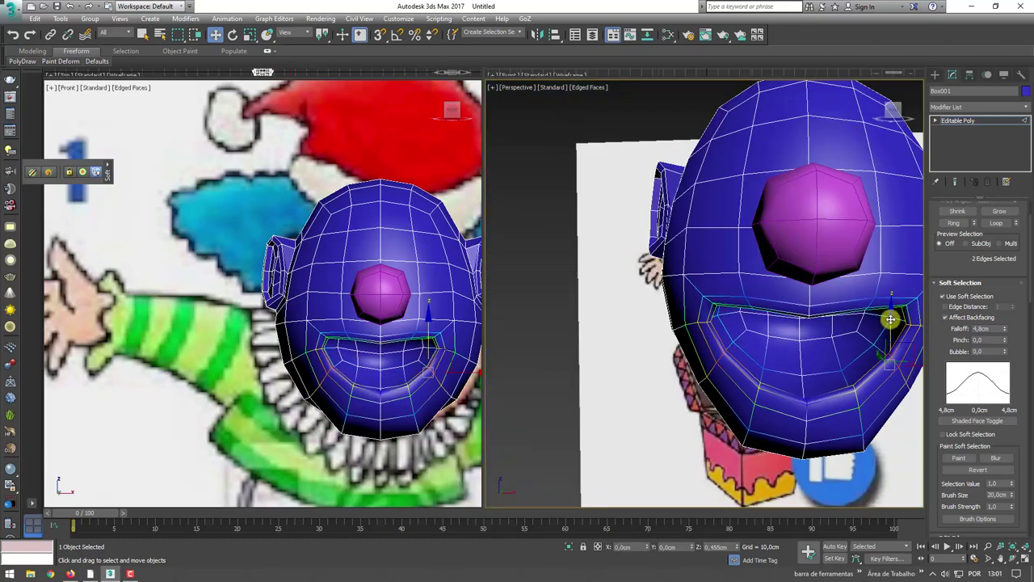
{"action": "middle_click_drag", "start_coordinate": [893, 318], "coordinate": [862, 321], "text": "alt"}
{"action": "scroll", "coordinate": [873, 299], "scroll_direction": "up", "scroll_amount": 5}
Set Falloff to about 3cm and pull the two upper-lip edges down
{"action": "left_click", "coordinate": [830, 308]}
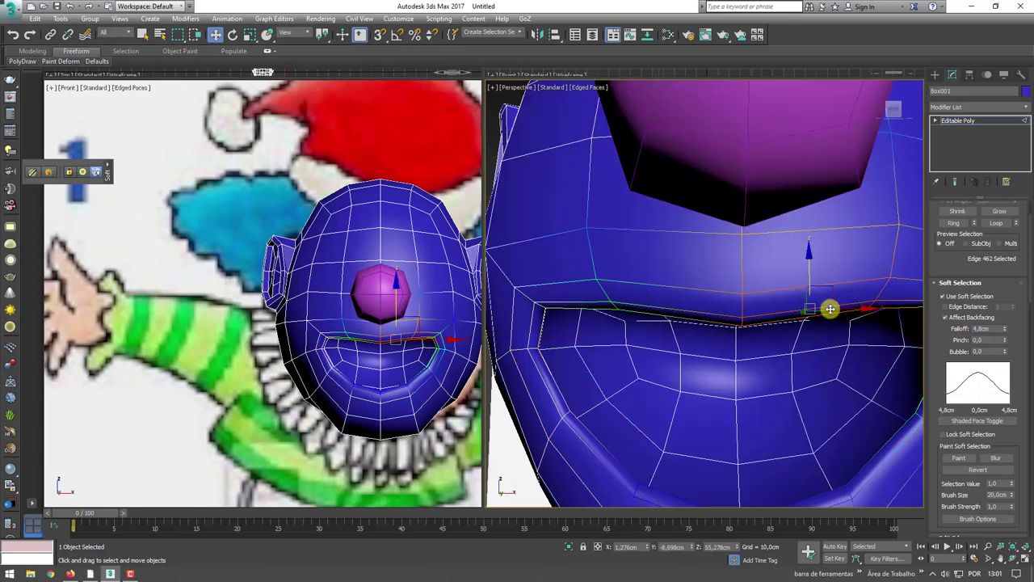
{"action": "left_click", "coordinate": [614, 307], "text": "ctrl"}
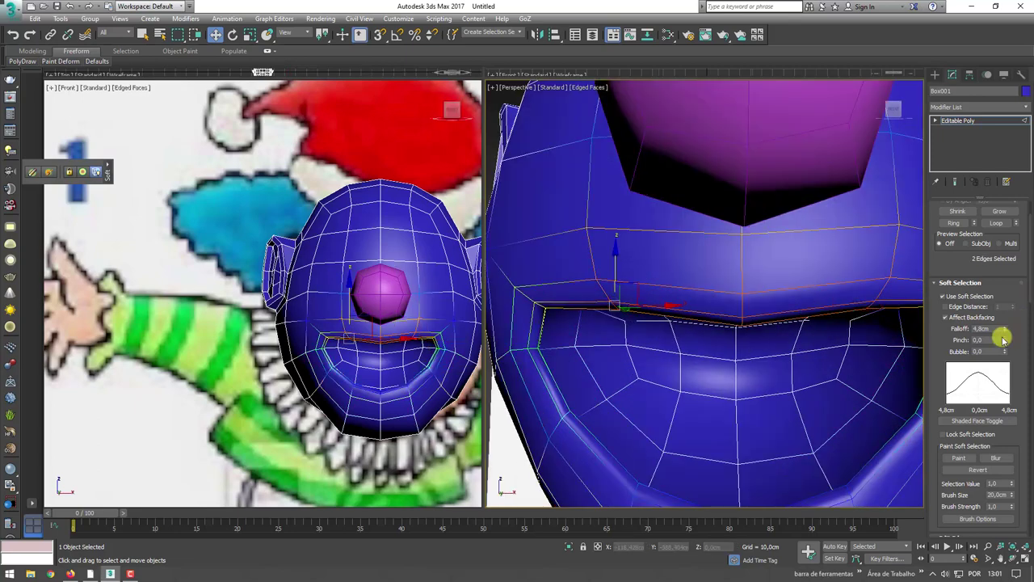
{"action": "left_click_drag", "start_coordinate": [1005, 332], "coordinate": [1008, 350]}
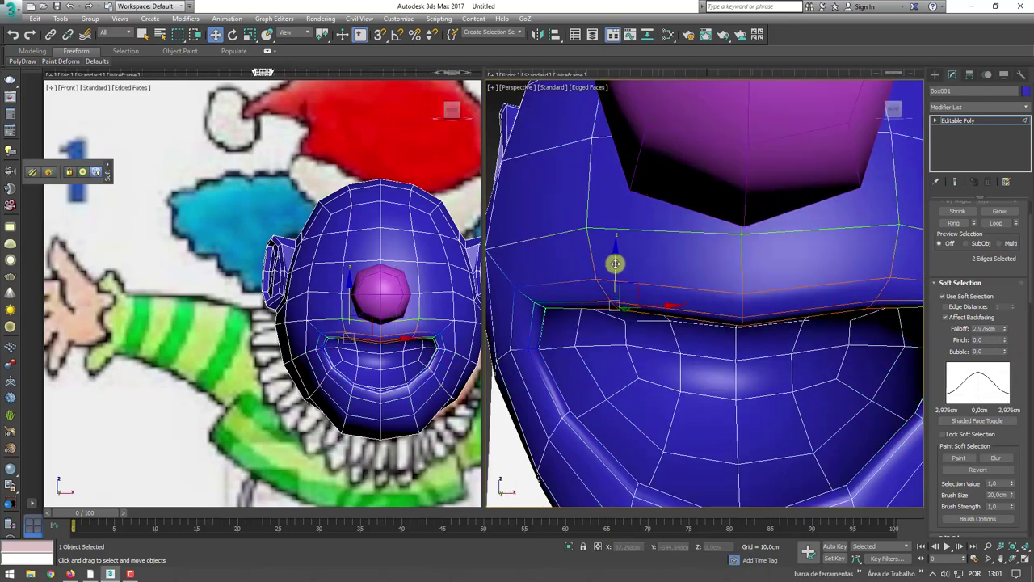
{"action": "left_click_drag", "start_coordinate": [615, 263], "coordinate": [619, 303]}
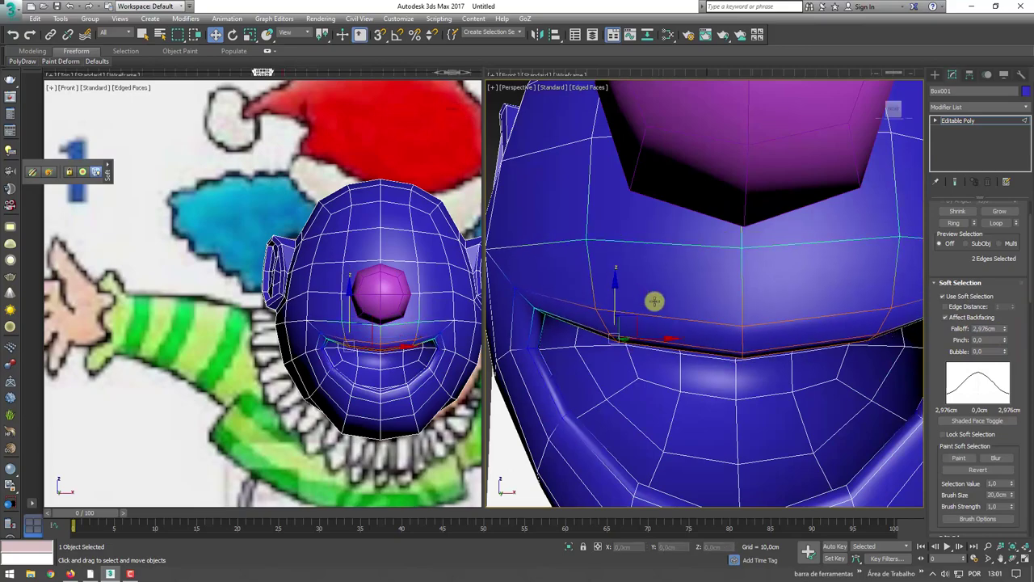
{"action": "scroll", "coordinate": [653, 301], "scroll_direction": "down", "scroll_amount": 5}
{"action": "mouse_move", "coordinate": [716, 323]}
{"action": "middle_mouse_down", "text": "alt"}
{"action": "mouse_move", "coordinate": [735, 304]}
{"action": "mouse_move", "coordinate": [791, 340]}
{"action": "mouse_move", "coordinate": [706, 342]}
{"action": "mouse_move", "coordinate": [714, 402]}
{"action": "mouse_move", "coordinate": [697, 397]}
{"action": "middle_mouse_up", "text": "alt"}
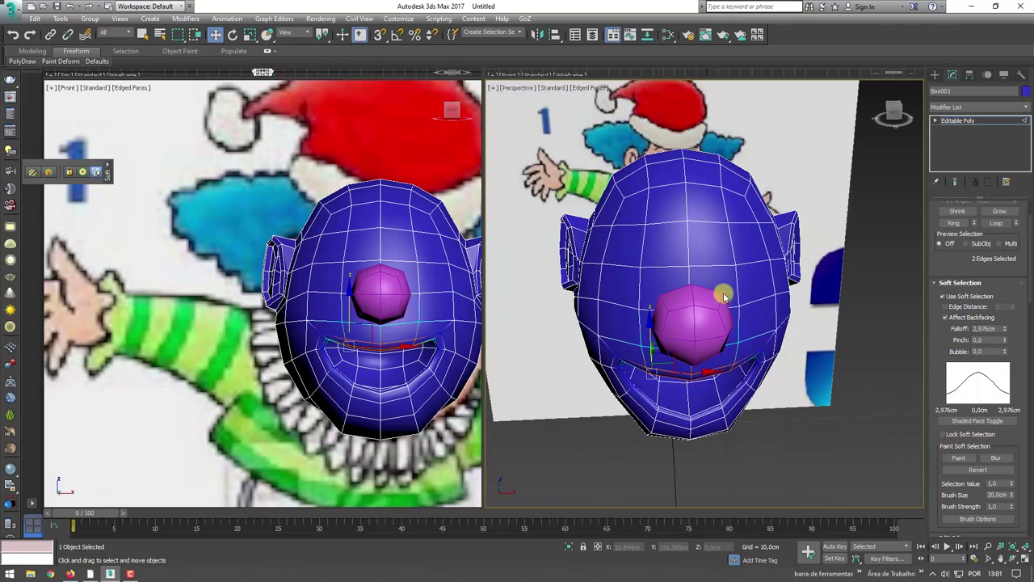
Exit edge editing and inspect the reshaped head from several angles
{"action": "left_click", "coordinate": [963, 123]}
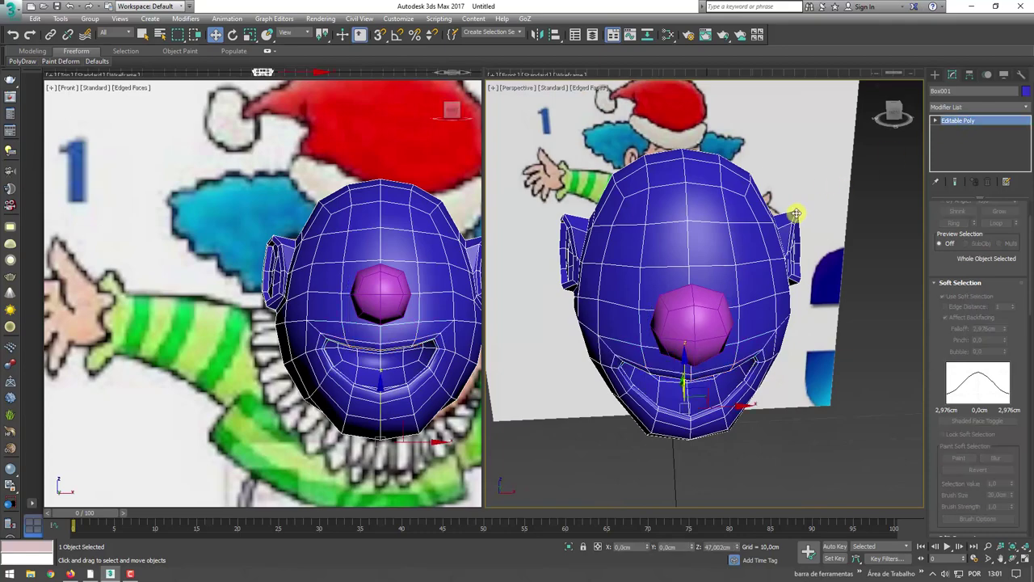
{"action": "mouse_move", "coordinate": [687, 376]}
{"action": "middle_mouse_down", "text": "alt"}
{"action": "mouse_move", "coordinate": [700, 307]}
{"action": "mouse_move", "coordinate": [697, 320]}
{"action": "middle_mouse_up", "text": "alt"}
{"action": "scroll", "coordinate": [639, 172], "scroll_direction": "up", "scroll_amount": 3}
{"action": "scroll", "coordinate": [618, 174], "scroll_direction": "up", "scroll_amount": 3}
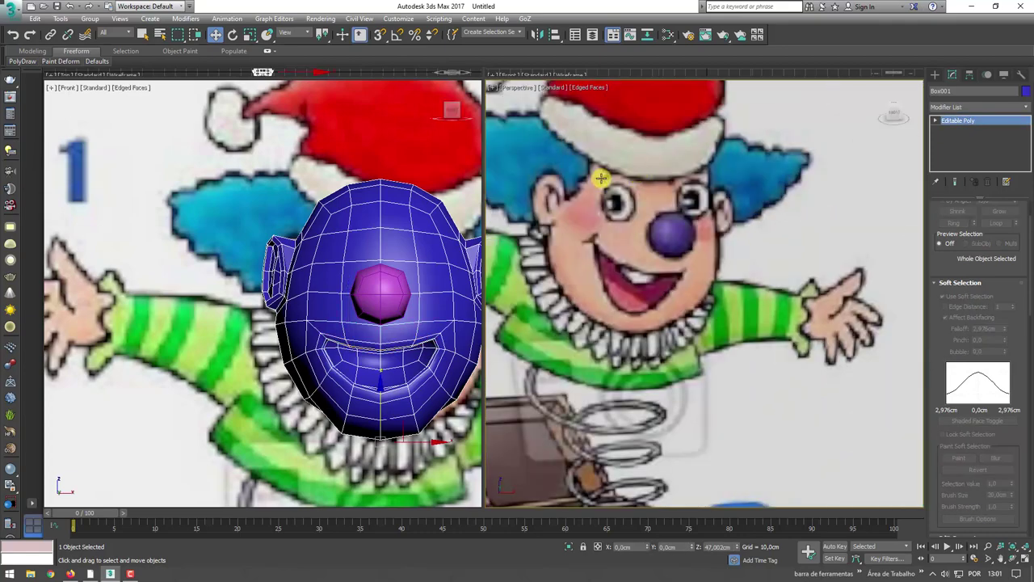
{"action": "scroll", "coordinate": [612, 185], "scroll_direction": "down", "scroll_amount": 3}
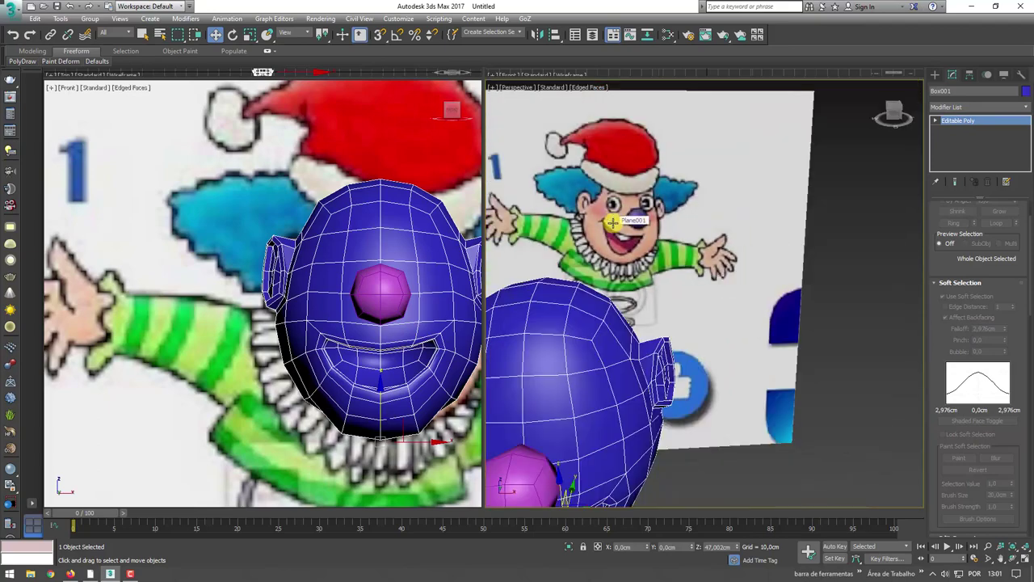
{"action": "scroll", "coordinate": [613, 222], "scroll_direction": "down", "scroll_amount": 5}
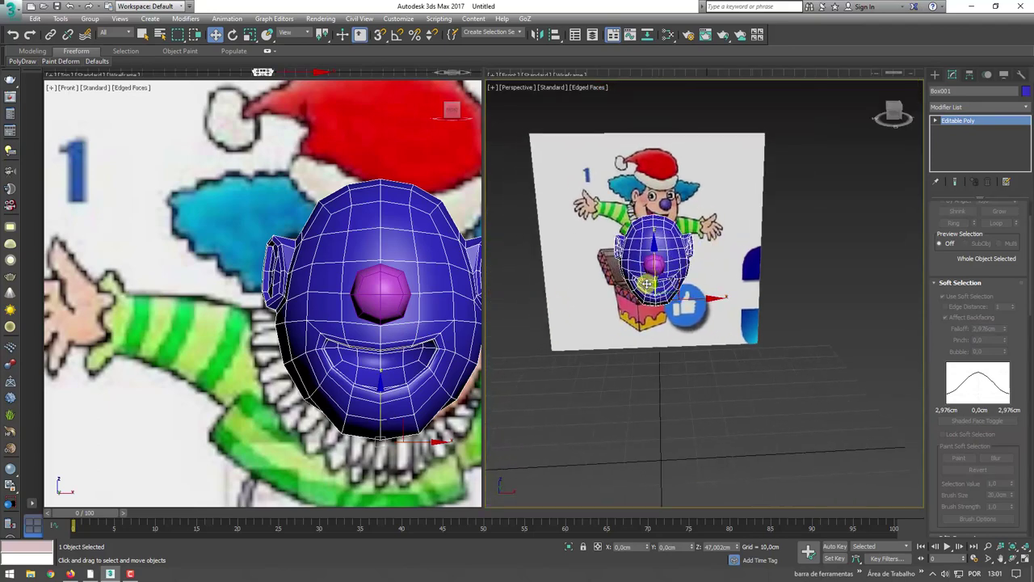
{"action": "scroll", "coordinate": [628, 275], "scroll_direction": "up", "scroll_amount": 3}
{"action": "scroll", "coordinate": [628, 275], "scroll_direction": "up", "scroll_amount": 4}
Start copying the pink nose upward as an eye, then cancel the clone
{"action": "left_click", "coordinate": [716, 285]}
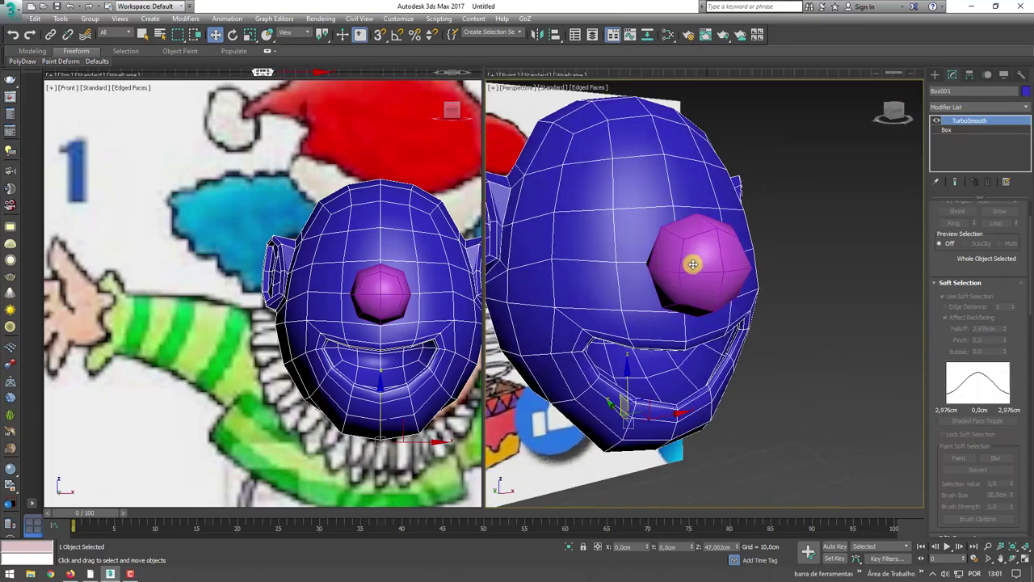
{"action": "scroll", "coordinate": [716, 285], "scroll_direction": "up", "scroll_amount": 2}
{"action": "left_click_drag", "start_coordinate": [716, 286], "coordinate": [675, 216], "text": "shift"}
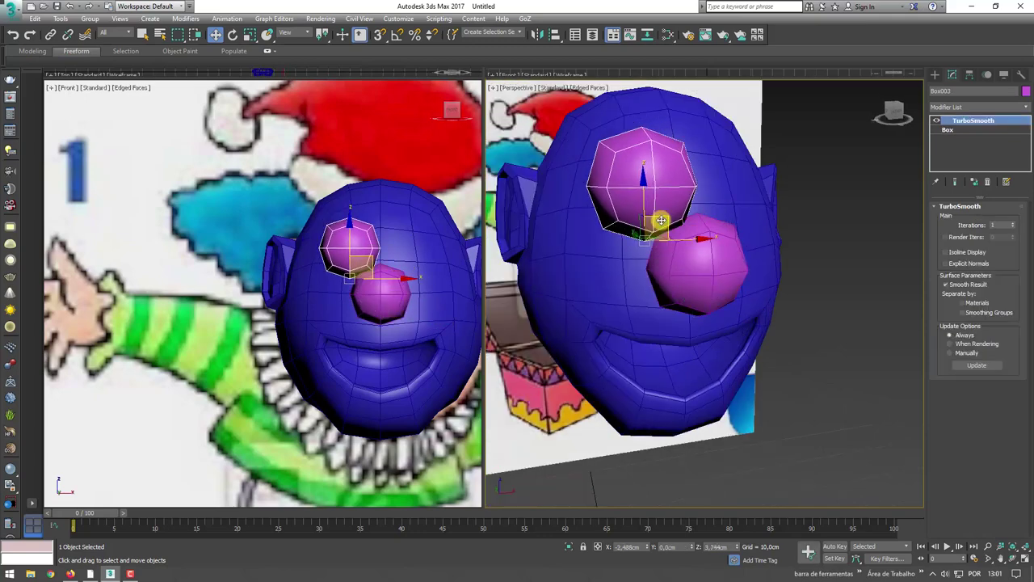
{"action": "left_click", "coordinate": [561, 331]}
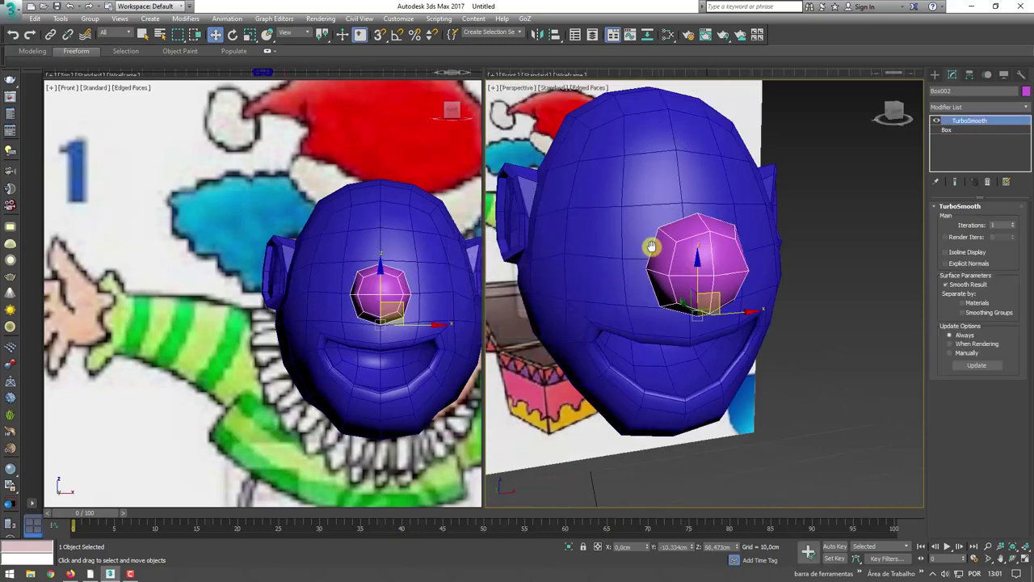
Zoom and orbit the Perspective view, then show the standard primitive creation options
{"action": "scroll", "coordinate": [663, 250], "scroll_direction": "down", "scroll_amount": 5}
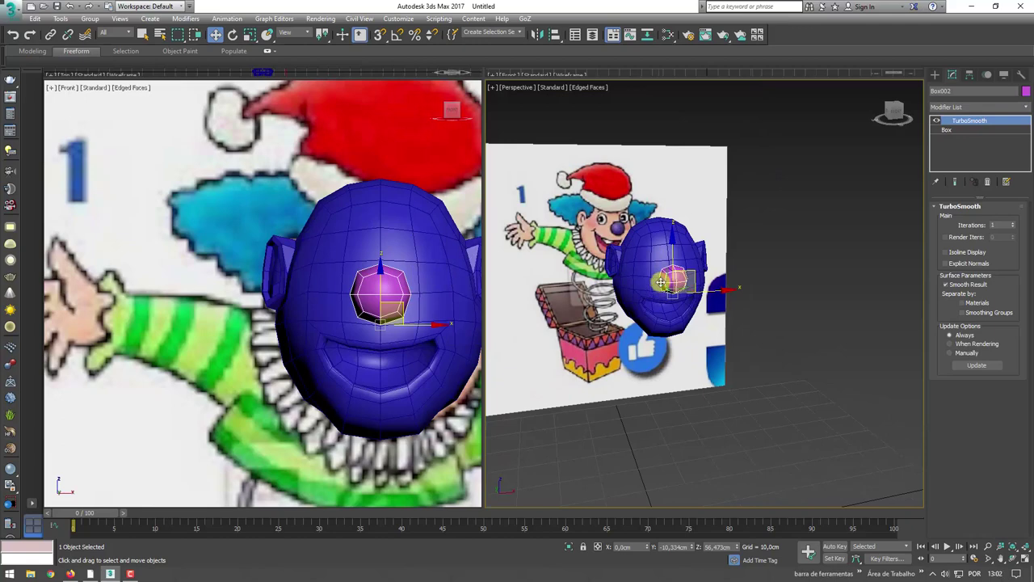
{"action": "scroll", "coordinate": [661, 281], "scroll_direction": "up", "scroll_amount": 2}
{"action": "scroll", "coordinate": [649, 255], "scroll_direction": "up", "scroll_amount": 2}
{"action": "scroll", "coordinate": [575, 148], "scroll_direction": "down", "scroll_amount": 6}
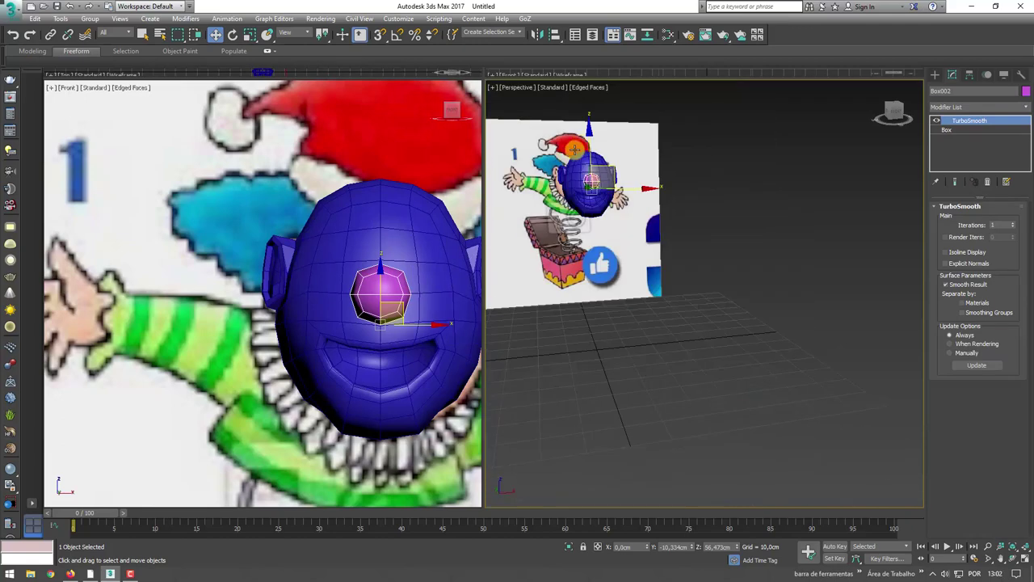
{"action": "middle_click_drag", "start_coordinate": [574, 149], "coordinate": [557, 242], "text": "alt"}
{"action": "scroll", "coordinate": [549, 271], "scroll_direction": "up", "scroll_amount": 2}
{"action": "scroll", "coordinate": [549, 271], "scroll_direction": "up", "scroll_amount": 2}
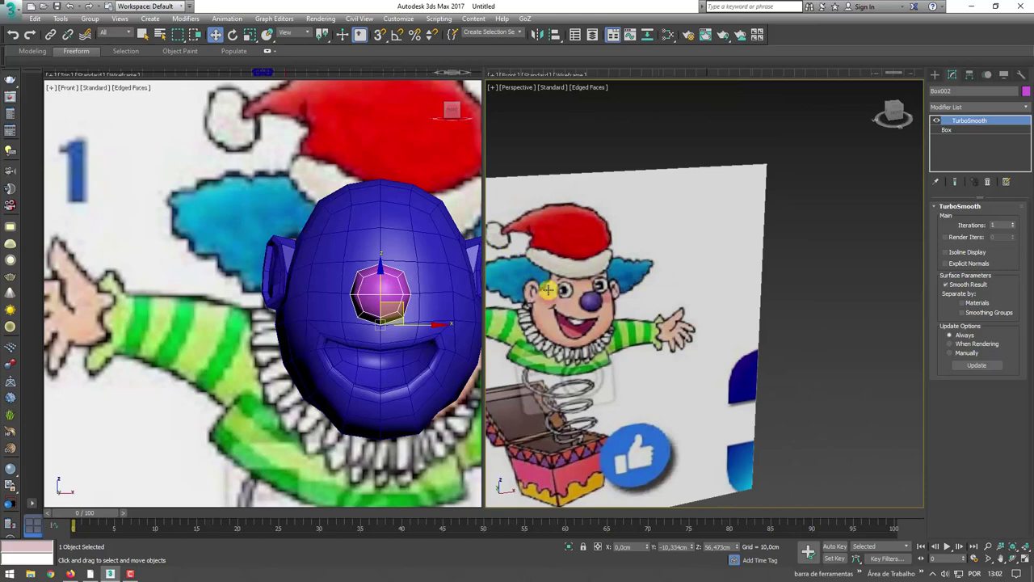
{"action": "scroll", "coordinate": [548, 291], "scroll_direction": "down", "scroll_amount": 5}
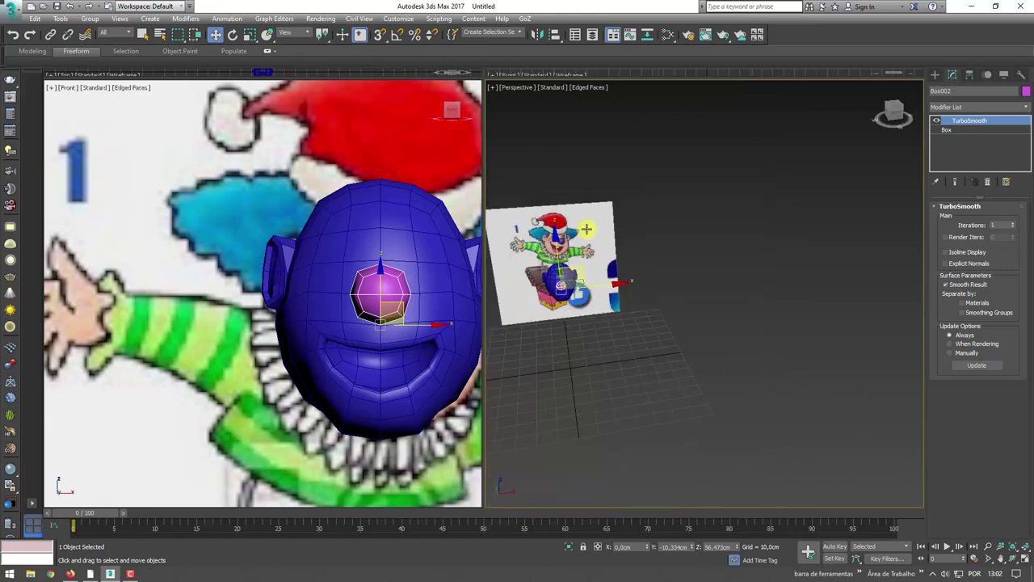
{"action": "left_click", "coordinate": [935, 76]}
Create a small Tube with 8 sides
{"action": "mouse_move", "coordinate": [687, 227]}
{"action": "middle_mouse_down", "text": "alt"}
{"action": "mouse_move", "coordinate": [776, 233]}
{"action": "mouse_move", "coordinate": [889, 202]}
{"action": "middle_mouse_up", "text": "alt"}
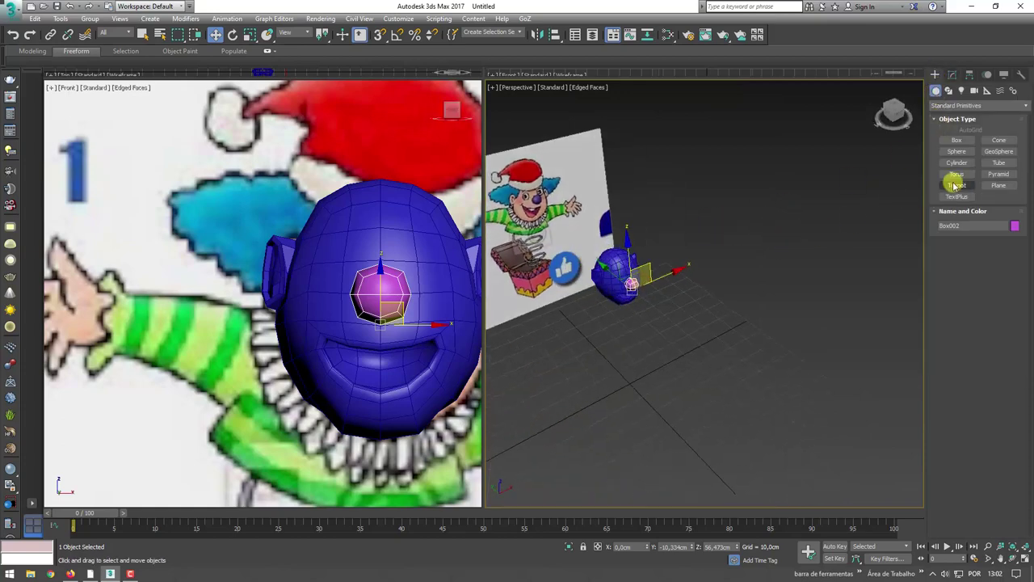
{"action": "left_click", "coordinate": [1000, 165]}
{"action": "left_click_drag", "start_coordinate": [709, 376], "coordinate": [726, 378]}
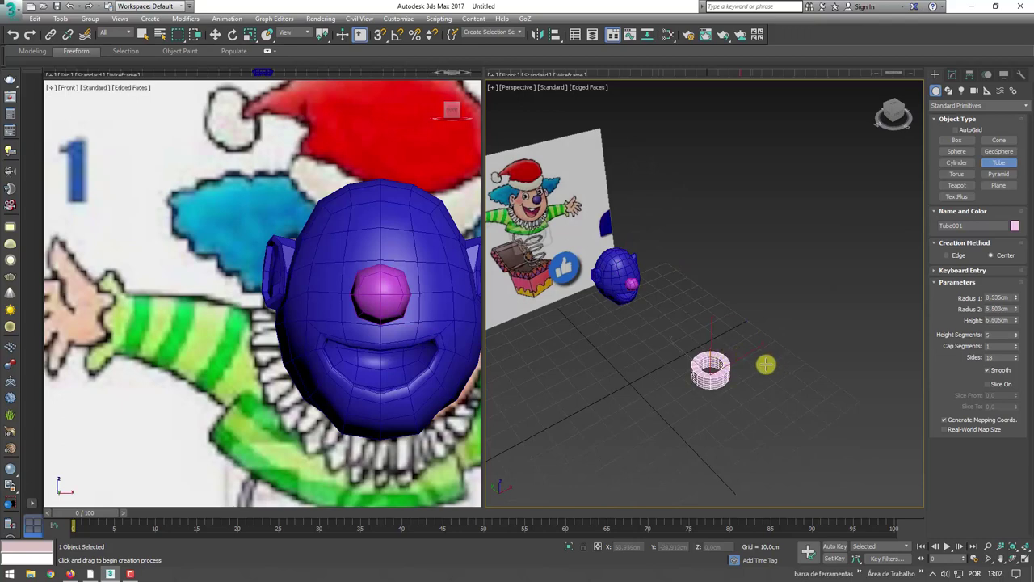
{"action": "scroll", "coordinate": [765, 366], "scroll_direction": "up", "scroll_amount": 2}
{"action": "scroll", "coordinate": [760, 367], "scroll_direction": "up", "scroll_amount": 2}
{"action": "scroll", "coordinate": [807, 387], "scroll_direction": "up", "scroll_amount": 2}
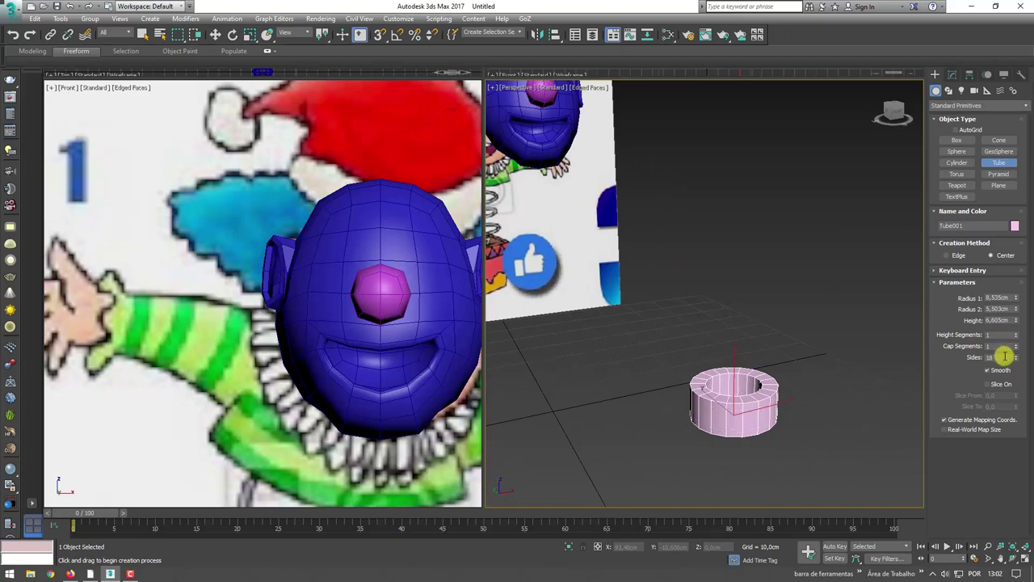
{"action": "type", "text": "8"}
{"action": "key", "text": "Return"}
{"action": "scroll", "coordinate": [736, 378], "scroll_direction": "down", "scroll_amount": 2}
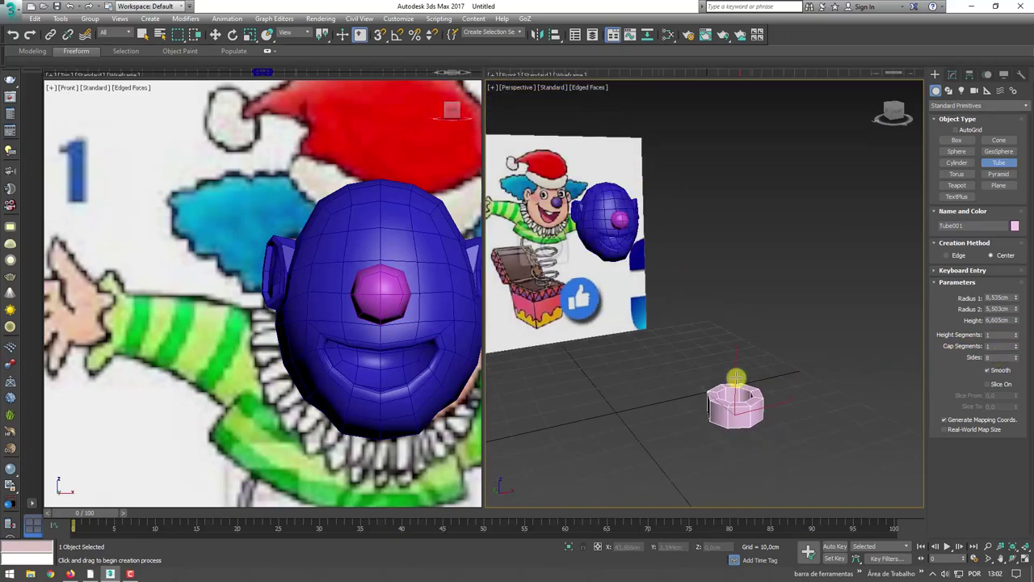
Align the tube to the head and raise it to sit above the head
{"action": "left_click", "coordinate": [555, 34]}
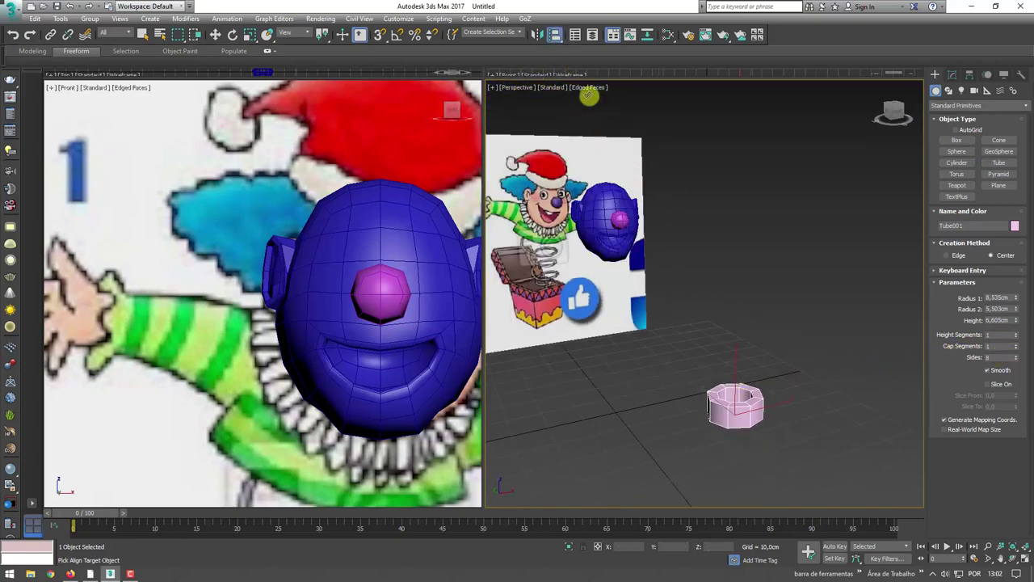
{"action": "left_click", "coordinate": [606, 202]}
{"action": "left_click", "coordinate": [764, 340]}
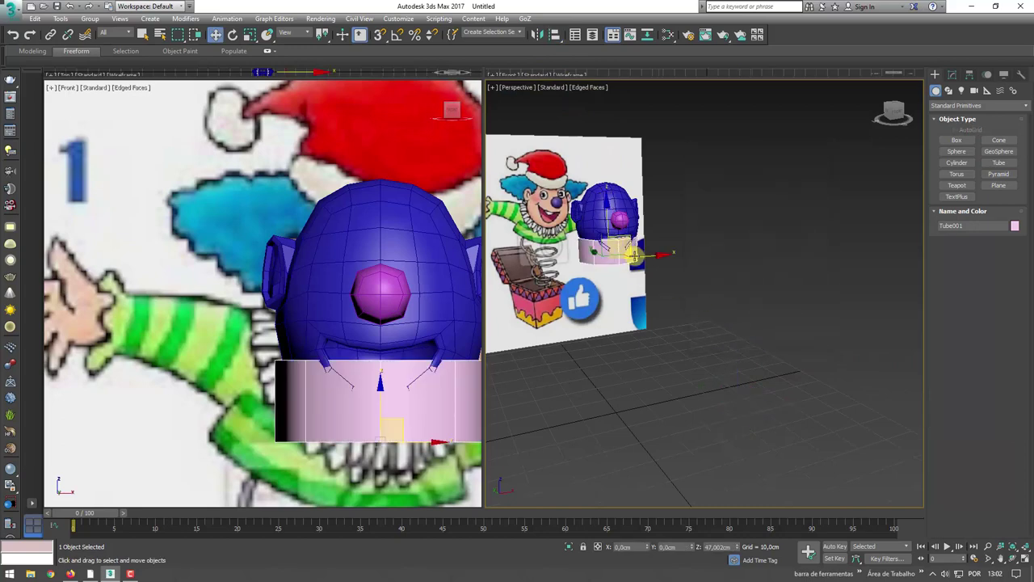
{"action": "left_click_drag", "start_coordinate": [606, 212], "coordinate": [642, 235]}
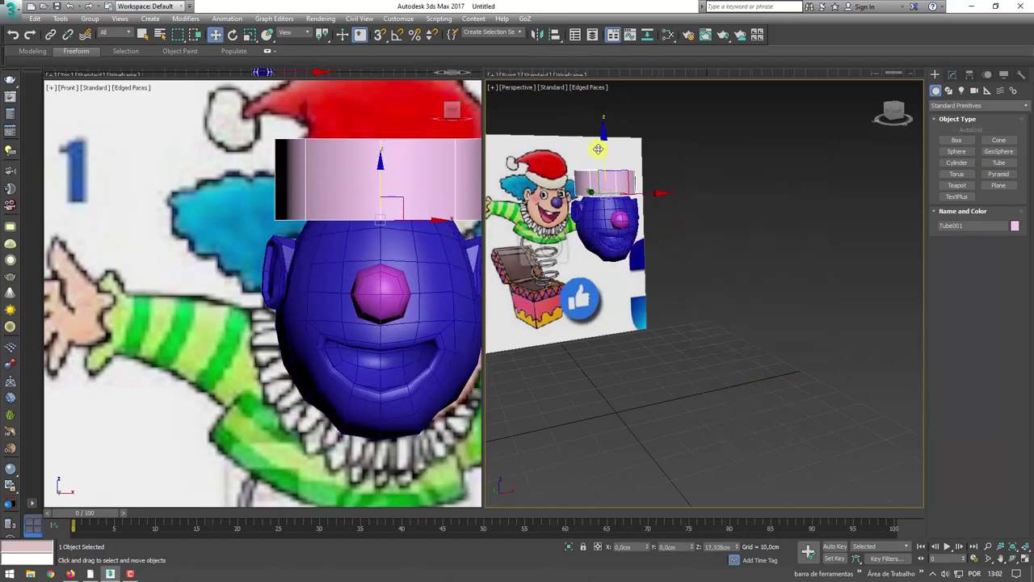
{"action": "key", "text": "z"}
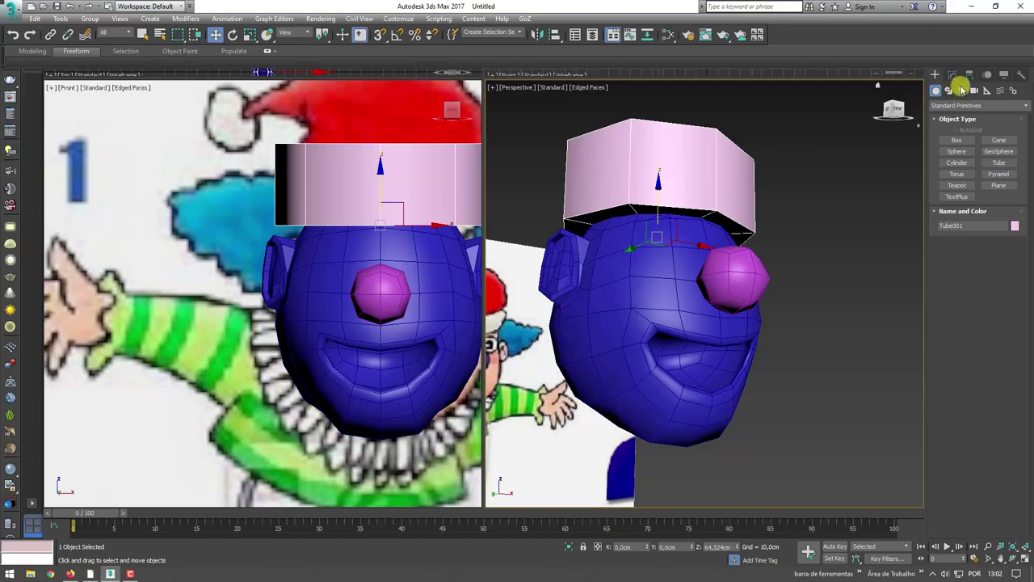
Reduce the tube's Height to 3.17 cm in the Modify panel
{"action": "left_click", "coordinate": [955, 77]}
{"action": "mouse_move", "coordinate": [739, 151]}
{"action": "middle_mouse_down", "text": "alt"}
{"action": "mouse_move", "coordinate": [765, 232]}
{"action": "mouse_move", "coordinate": [730, 180]}
{"action": "middle_mouse_up", "text": "alt"}
{"action": "left_click_drag", "start_coordinate": [1020, 245], "coordinate": [1016, 273]}
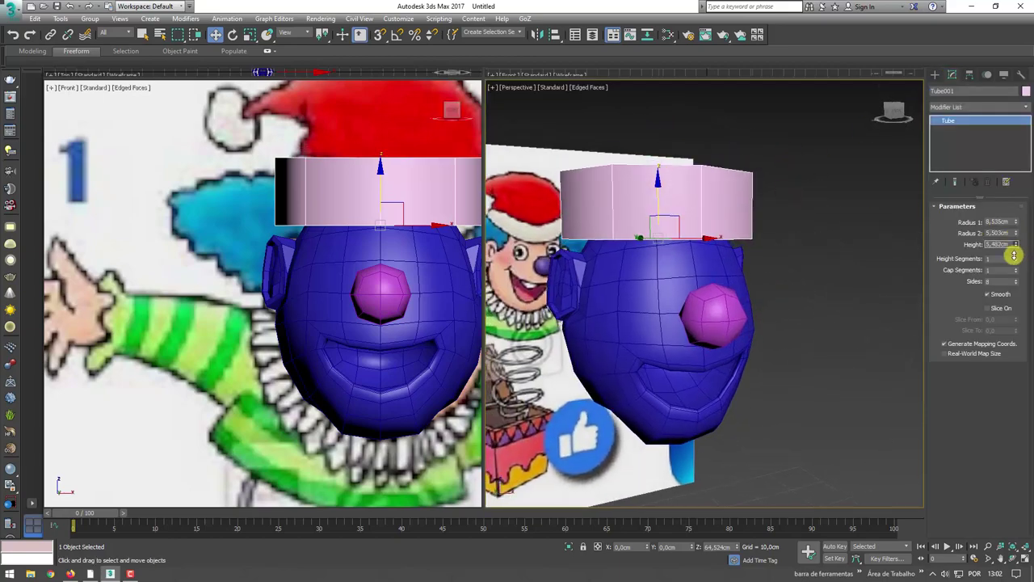
Convert the tube to an Editable Poly
{"action": "middle_click_drag", "start_coordinate": [795, 243], "coordinate": [754, 246], "text": "alt"}
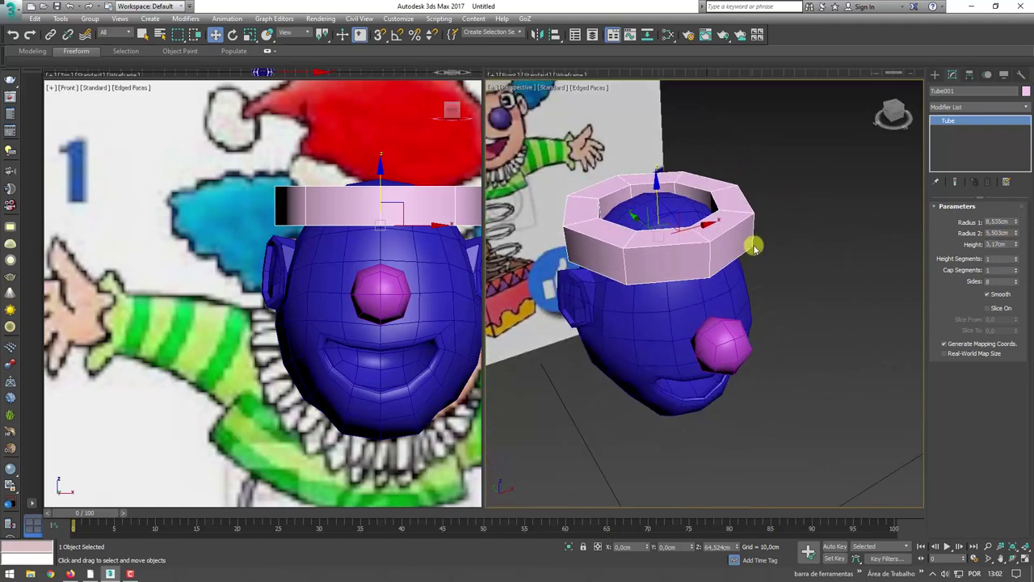
{"action": "right_click", "coordinate": [697, 236]}
{"action": "mouse_move", "coordinate": [727, 356]}
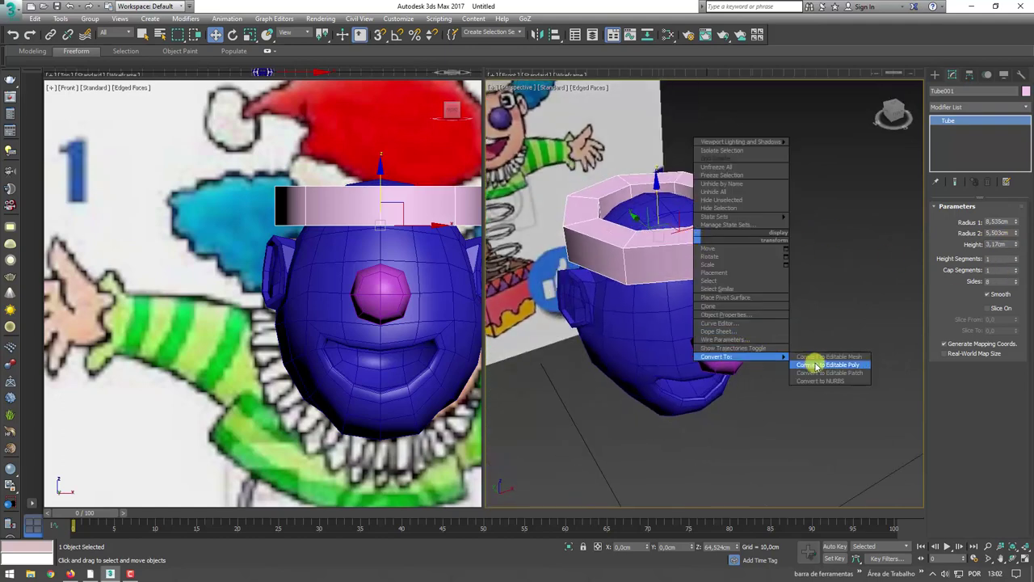
{"action": "left_click", "coordinate": [818, 366]}
Select and delete the tube's eight inner faces, then return to object level
{"action": "left_click", "coordinate": [964, 220]}
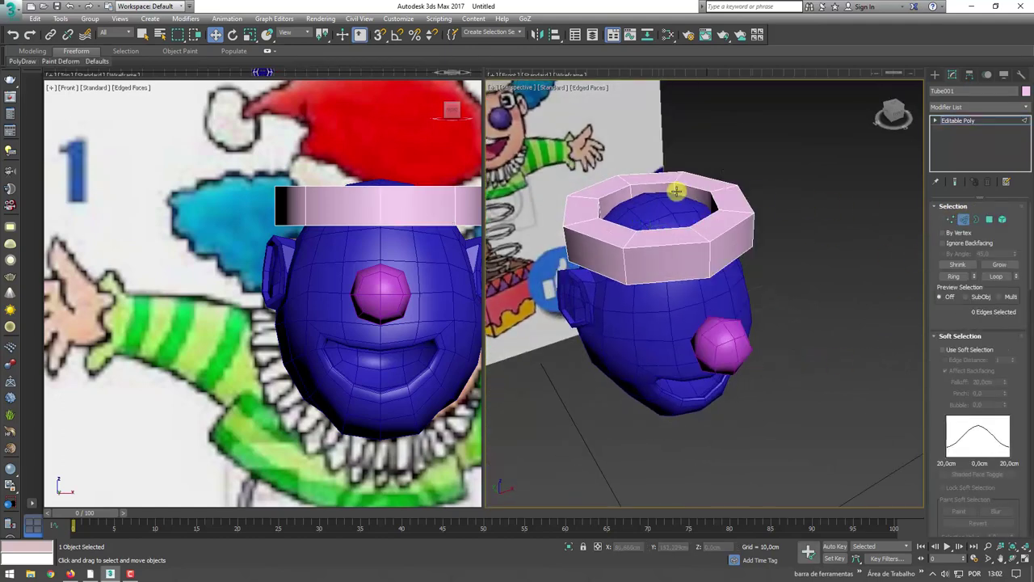
{"action": "double_click", "coordinate": [676, 192]}
{"action": "left_click", "coordinate": [954, 278]}
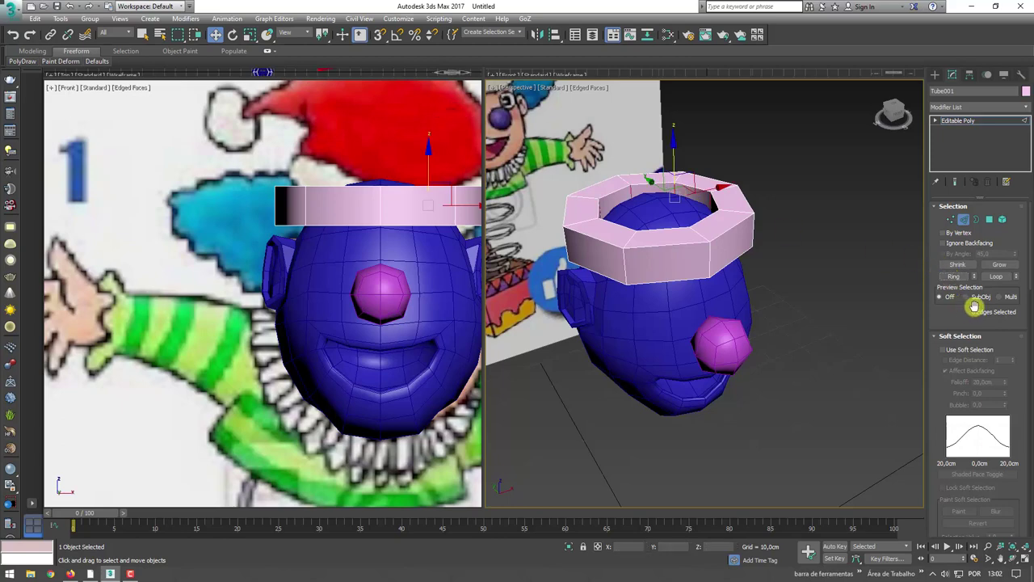
{"action": "left_click", "coordinate": [988, 220], "text": "ctrl"}
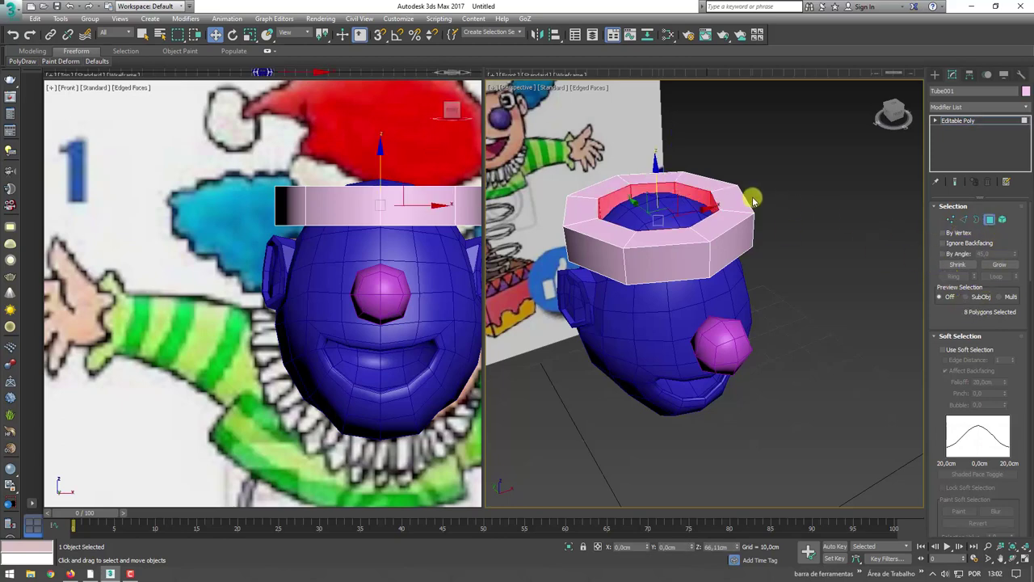
{"action": "key", "text": "Delete"}
{"action": "mouse_move", "coordinate": [700, 185]}
{"action": "middle_mouse_down", "text": "alt"}
{"action": "mouse_move", "coordinate": [706, 229]}
{"action": "mouse_move", "coordinate": [786, 184]}
{"action": "middle_mouse_up", "text": "alt"}
{"action": "left_click", "coordinate": [959, 121]}
{"action": "middle_click_drag", "start_coordinate": [797, 243], "coordinate": [925, 125], "text": "alt"}
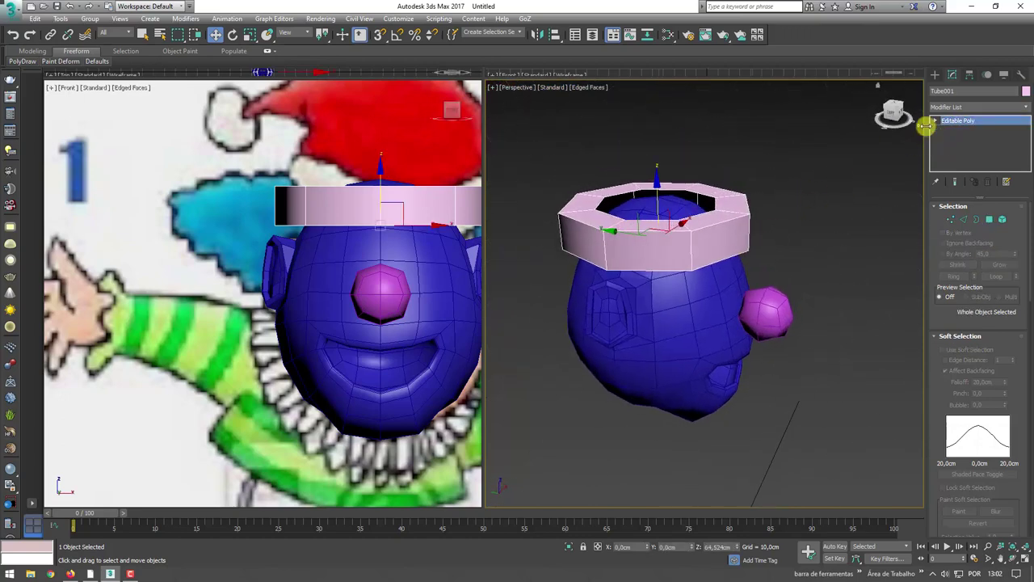
{"action": "key", "text": "4"}
{"action": "scroll", "coordinate": [309, 211], "scroll_direction": "down", "scroll_amount": 5}
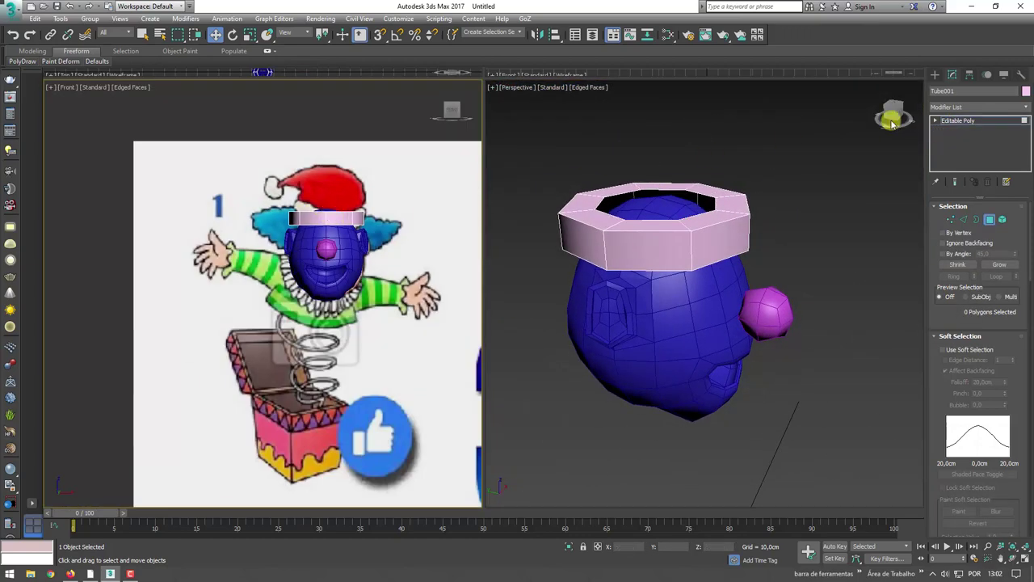
{"action": "left_click", "coordinate": [976, 120]}
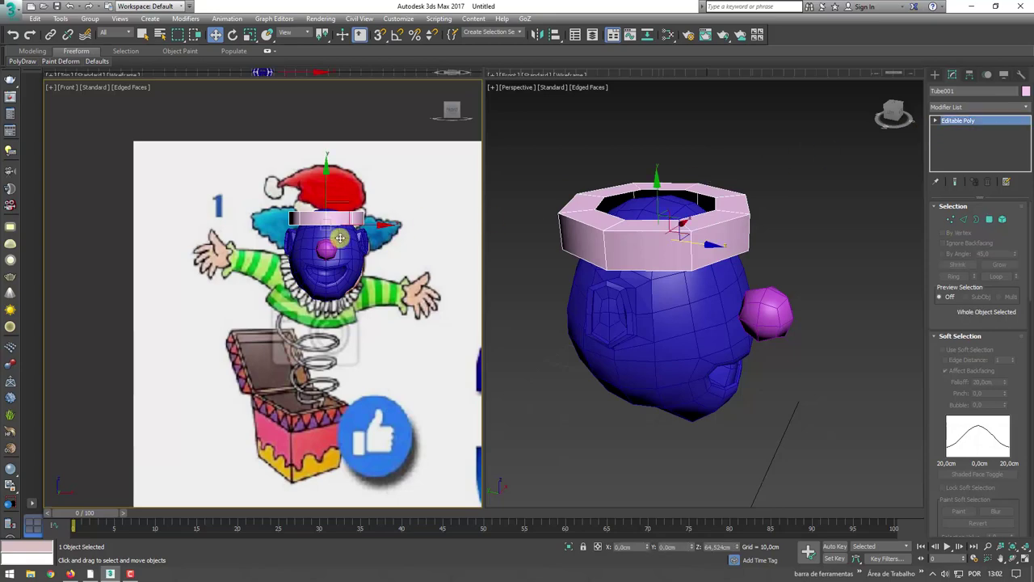
Move head, nose and band together, undo that, and reselect only the hat band
{"action": "key", "text": "ctrl+a"}
{"action": "left_click_drag", "start_coordinate": [359, 245], "coordinate": [453, 253]}
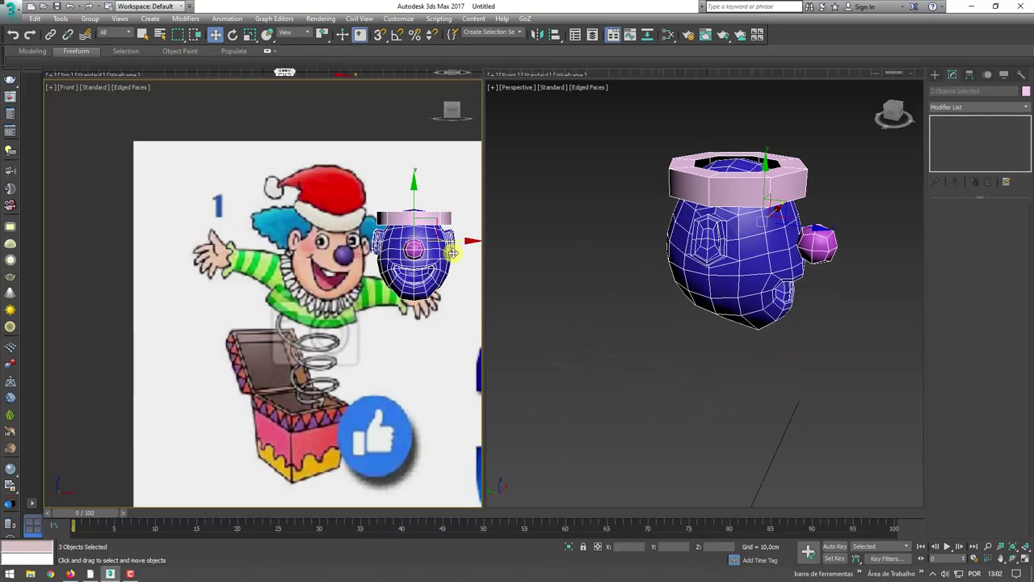
{"action": "scroll", "coordinate": [336, 235], "scroll_direction": "up", "scroll_amount": 2}
{"action": "scroll", "coordinate": [270, 224], "scroll_direction": "up", "scroll_amount": 4}
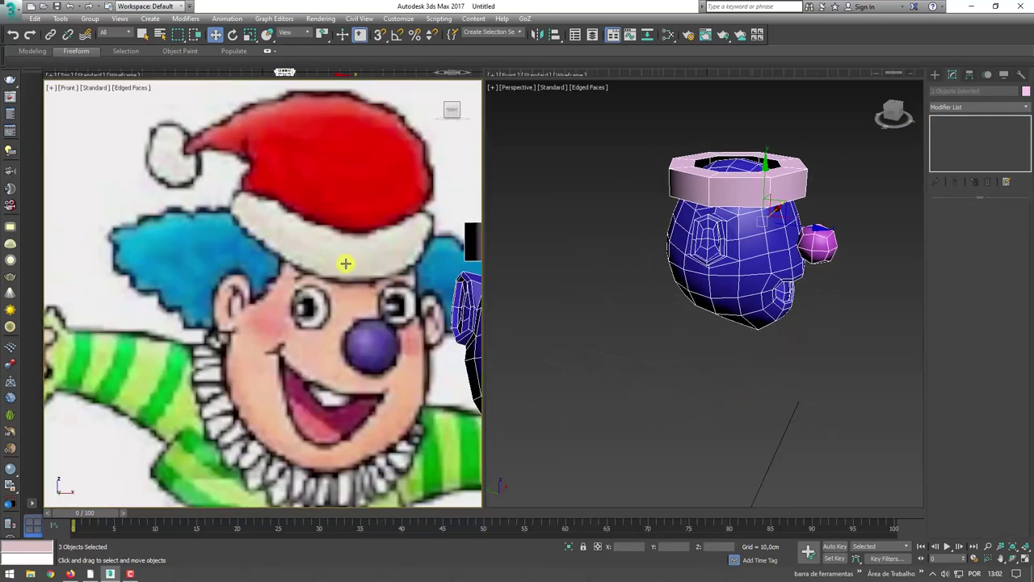
{"action": "key", "text": "ctrl+z"}
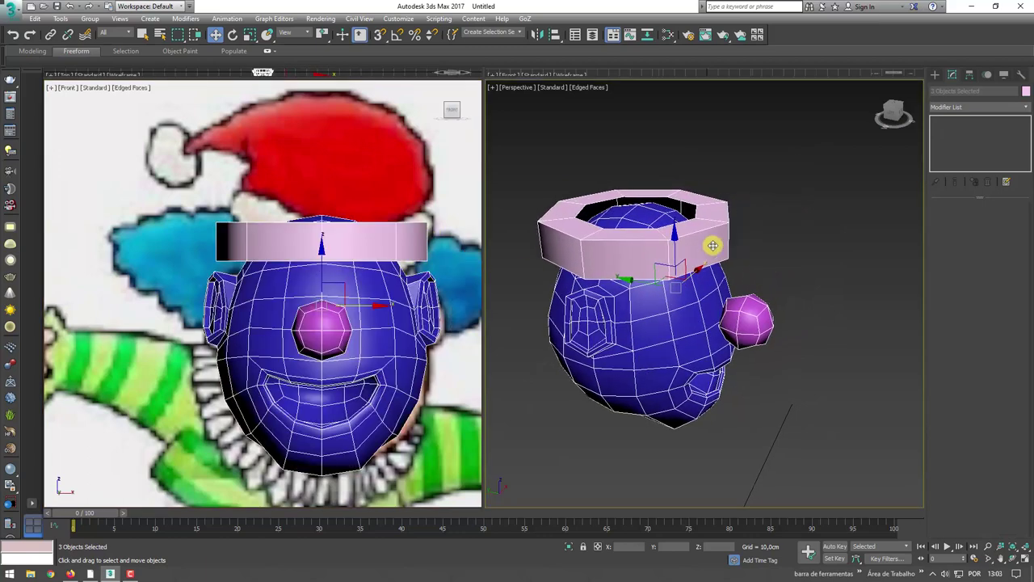
{"action": "left_click", "coordinate": [721, 246]}
{"action": "scroll", "coordinate": [724, 247], "scroll_direction": "up", "scroll_amount": 3}
{"action": "middle_click_drag", "start_coordinate": [826, 258], "coordinate": [762, 254], "text": "alt"}
Add an FFD 3x3x3 modifier to the pink band and enter its Control Points level
{"action": "scroll", "coordinate": [762, 254], "scroll_direction": "down", "scroll_amount": 4}
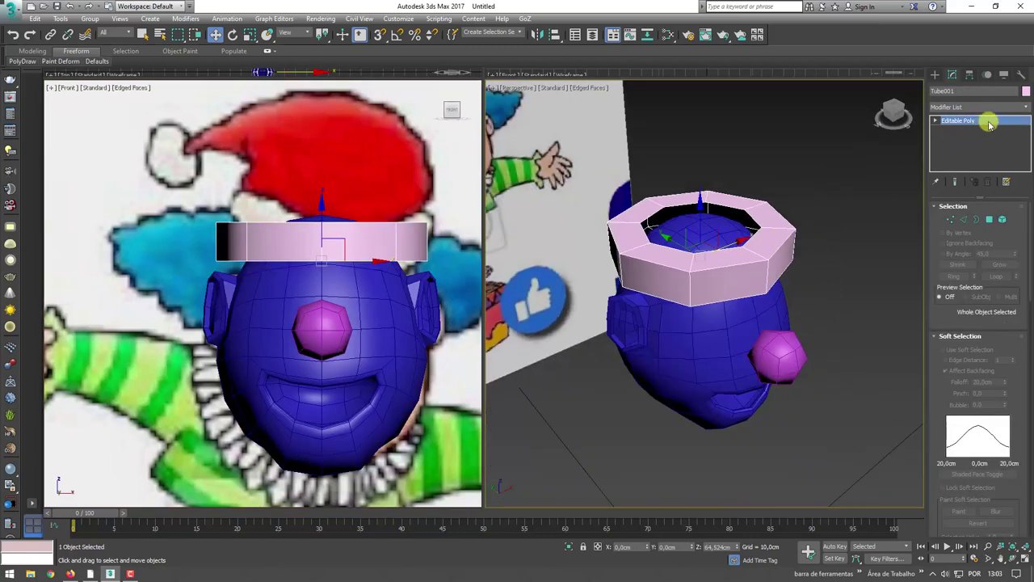
{"action": "left_click", "coordinate": [1027, 111]}
{"action": "scroll", "coordinate": [970, 194], "scroll_direction": "down", "scroll_amount": 5}
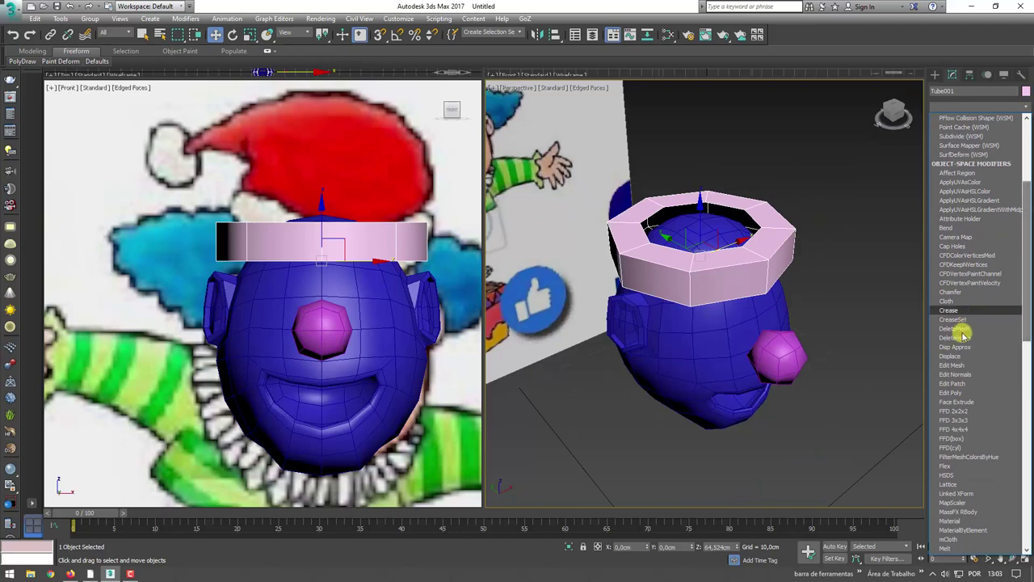
{"action": "left_click", "coordinate": [968, 422]}
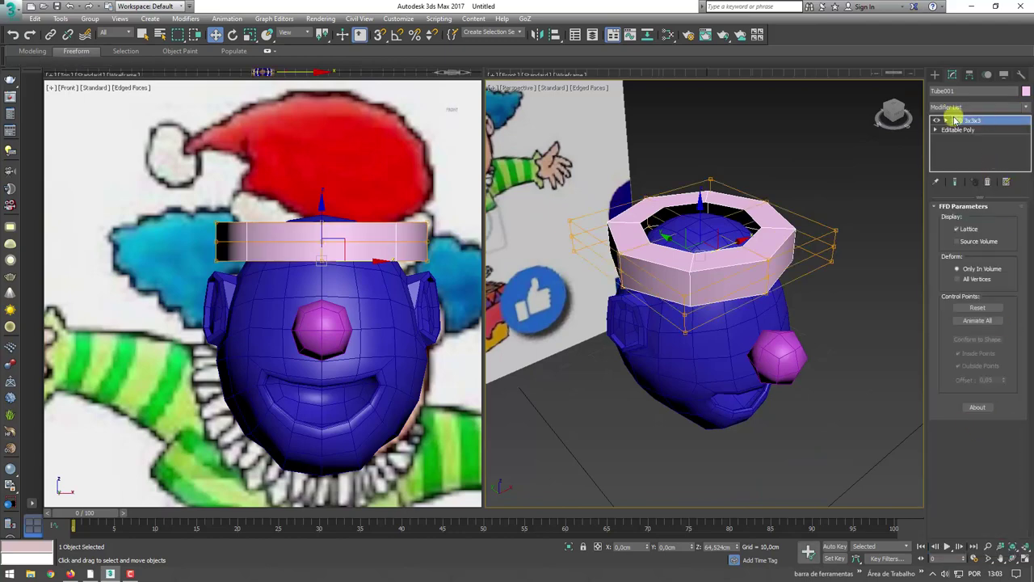
{"action": "left_click", "coordinate": [947, 121]}
{"action": "left_click", "coordinate": [974, 129]}
Pull the lattice control points upward and reshape the ring's left corner points
{"action": "middle_click_drag", "start_coordinate": [801, 212], "coordinate": [771, 327], "text": "alt"}
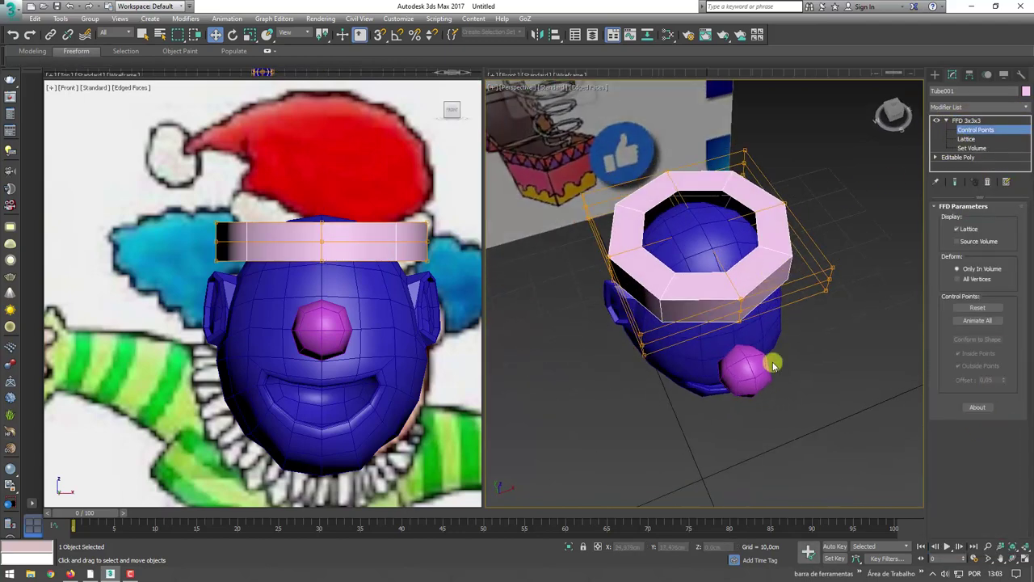
{"action": "middle_click_drag", "start_coordinate": [719, 292], "coordinate": [719, 242], "text": "alt"}
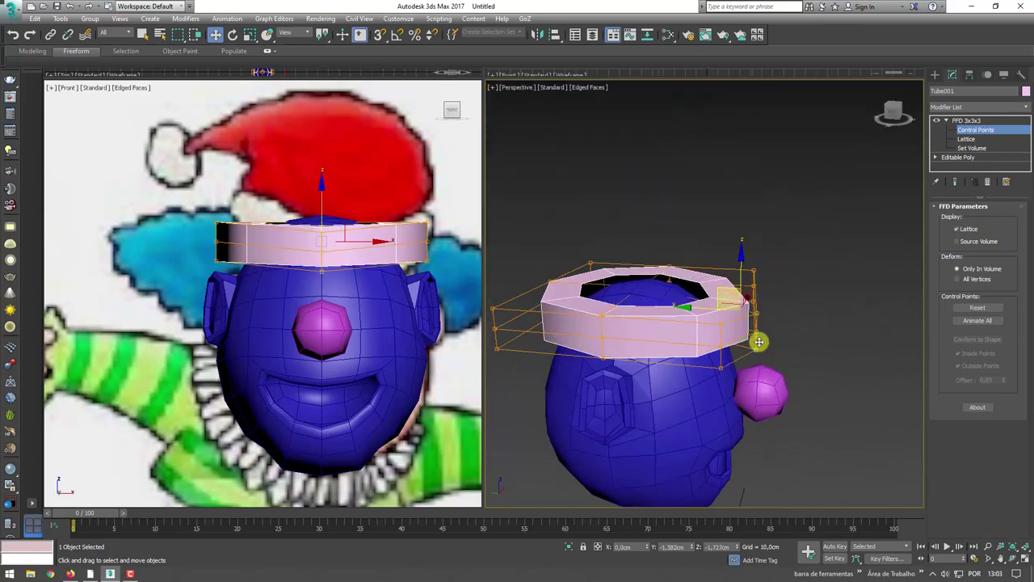
{"action": "mouse_move", "coordinate": [727, 297]}
{"action": "left_mouse_down"}
{"action": "mouse_move", "coordinate": [730, 128]}
{"action": "mouse_move", "coordinate": [848, 318]}
{"action": "mouse_move", "coordinate": [742, 331]}
{"action": "left_mouse_up"}
{"action": "mouse_move", "coordinate": [742, 331]}
{"action": "middle_mouse_down", "text": "alt"}
{"action": "mouse_move", "coordinate": [654, 299]}
{"action": "mouse_move", "coordinate": [636, 253]}
{"action": "middle_mouse_up", "text": "alt"}
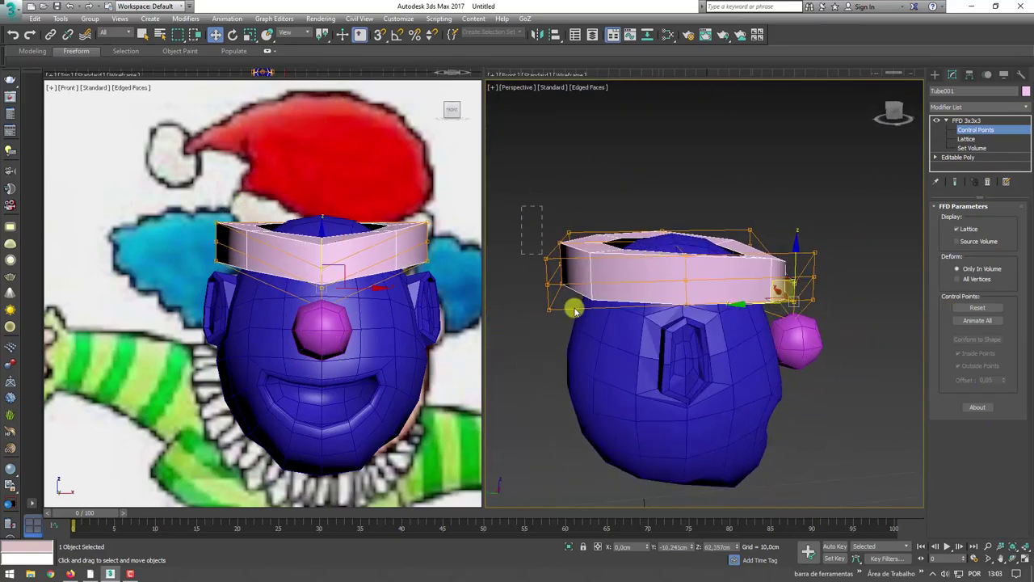
{"action": "left_click", "coordinate": [554, 251]}
{"action": "mouse_move", "coordinate": [555, 251]}
{"action": "left_mouse_down"}
{"action": "mouse_move", "coordinate": [538, 272]}
{"action": "mouse_move", "coordinate": [572, 275]}
{"action": "mouse_move", "coordinate": [561, 256]}
{"action": "left_mouse_up"}
{"action": "key", "text": "e"}
{"action": "key", "text": "w"}
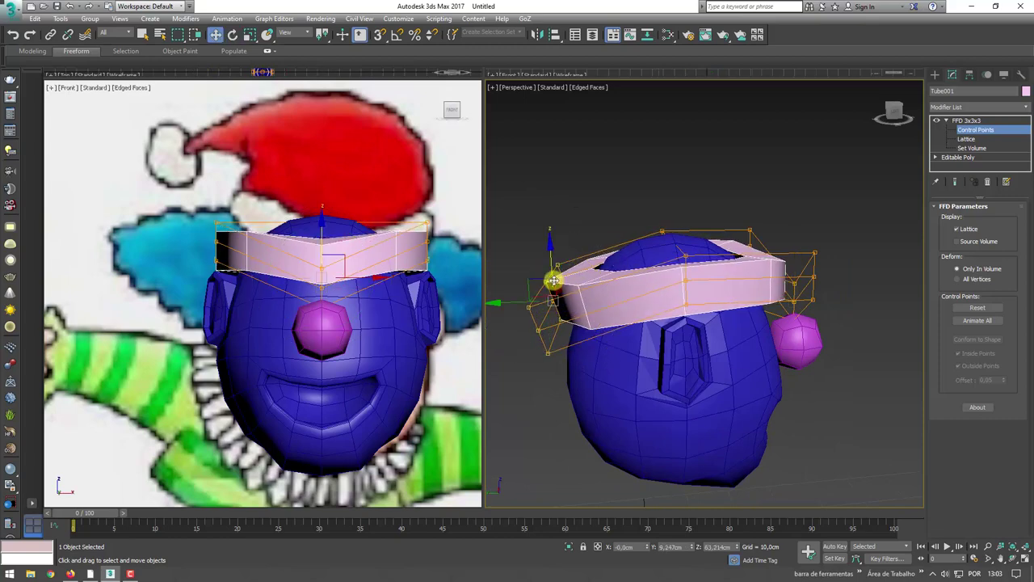
Raise the top middle control point and nudge a right-side point to bend the band into a V
{"action": "mouse_move", "coordinate": [582, 280]}
{"action": "middle_mouse_down", "text": "alt"}
{"action": "mouse_move", "coordinate": [598, 231]}
{"action": "mouse_move", "coordinate": [614, 235]}
{"action": "mouse_move", "coordinate": [595, 257]}
{"action": "mouse_move", "coordinate": [659, 260]}
{"action": "middle_mouse_up", "text": "alt"}
{"action": "left_click_drag", "start_coordinate": [661, 253], "coordinate": [691, 291]}
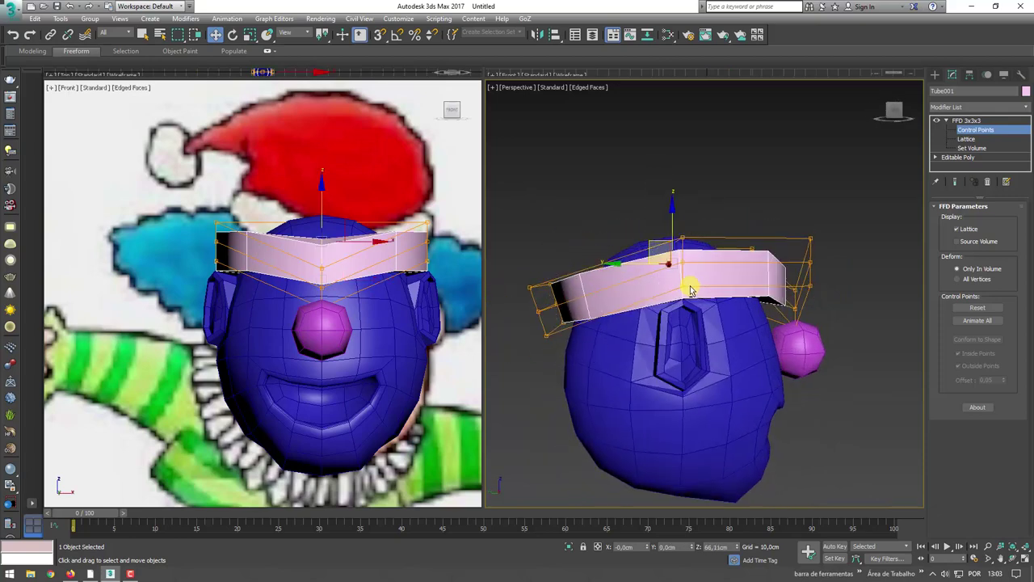
{"action": "middle_click_drag", "start_coordinate": [706, 303], "coordinate": [635, 182], "text": "alt"}
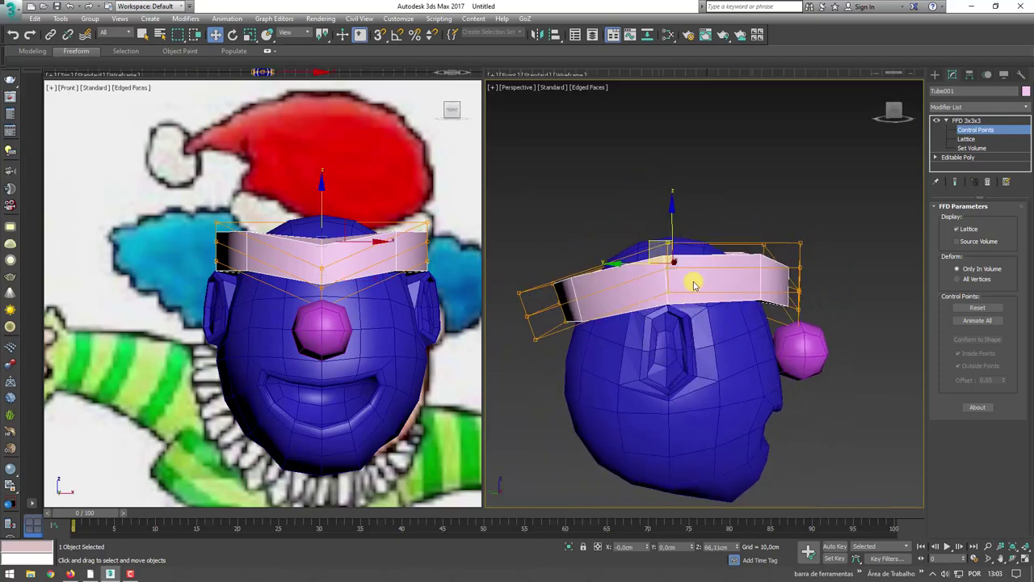
{"action": "left_click_drag", "start_coordinate": [672, 226], "coordinate": [674, 209]}
{"action": "middle_click_drag", "start_coordinate": [675, 212], "coordinate": [716, 270], "text": "alt"}
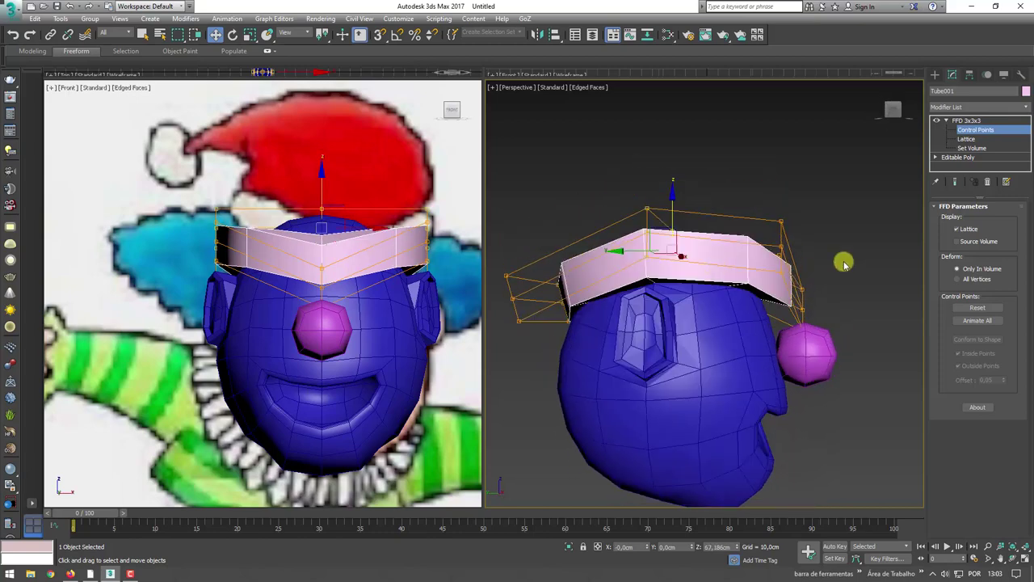
{"action": "left_click", "coordinate": [804, 275]}
{"action": "left_click_drag", "start_coordinate": [773, 258], "coordinate": [769, 254]}
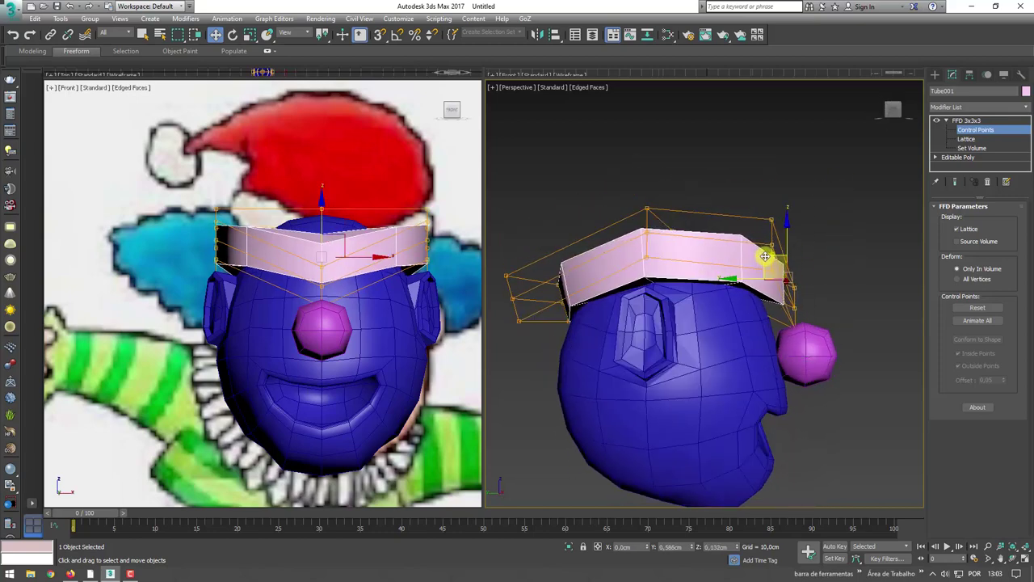
Convert the band to Editable Poly, collapsing the FFD lattice into the mesh
{"action": "middle_click_drag", "start_coordinate": [768, 253], "coordinate": [747, 280], "text": "alt"}
{"action": "right_click", "coordinate": [747, 280]}
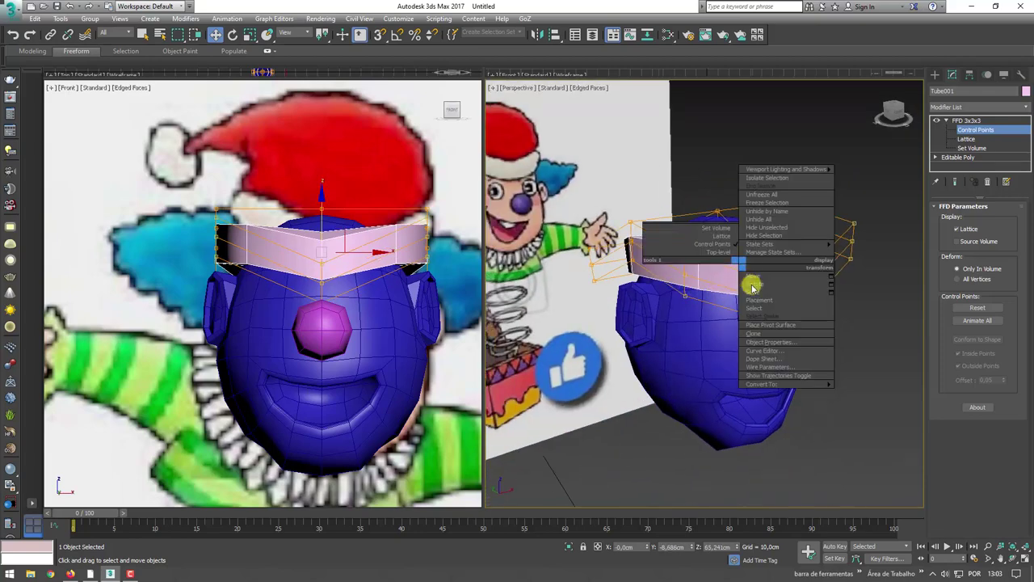
{"action": "left_click", "coordinate": [869, 392]}
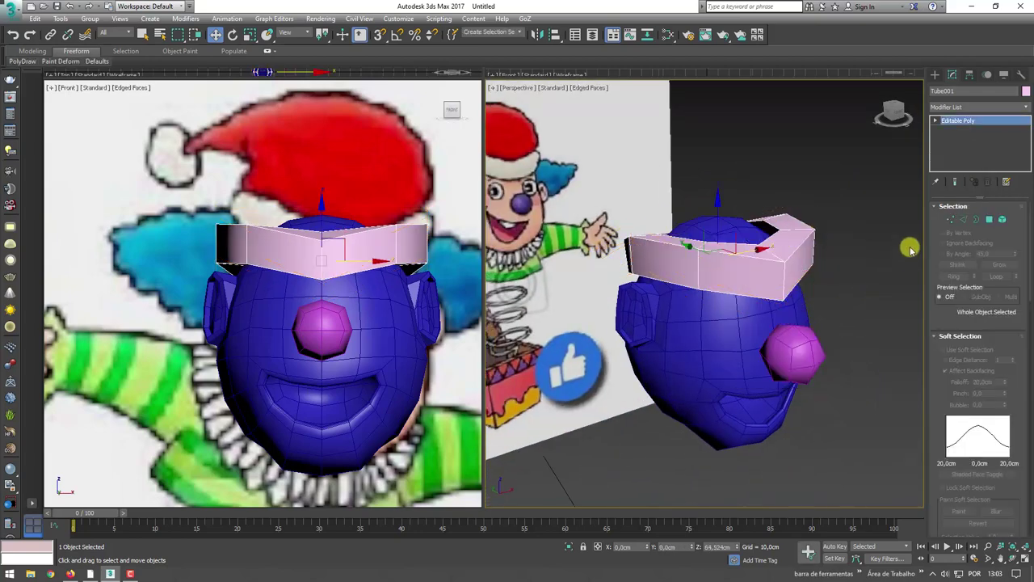
Select the ring's top border, raise it, and Shift-drag it upward into a tall new band
{"action": "key", "text": "3"}
{"action": "left_click", "coordinate": [775, 230]}
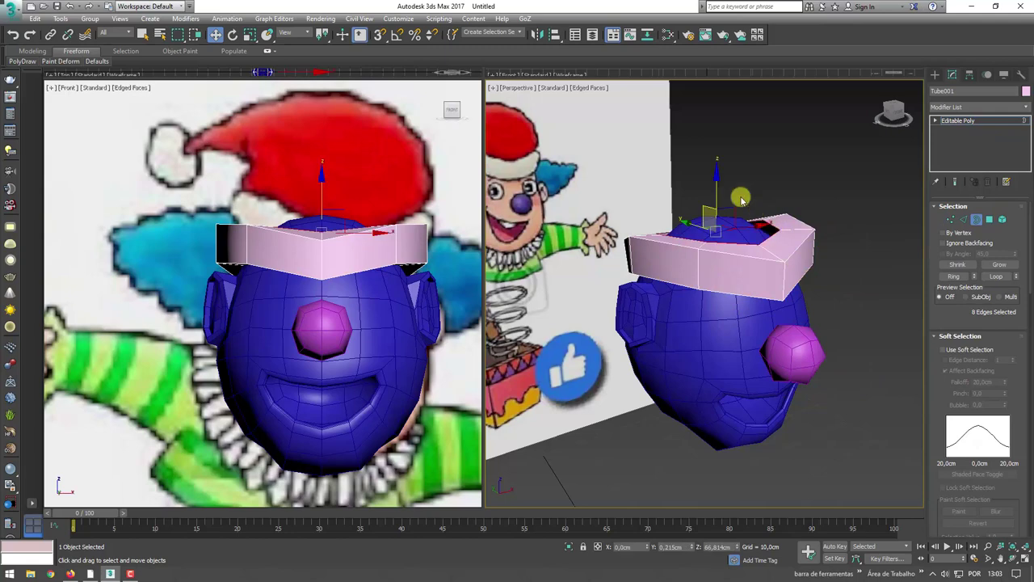
{"action": "mouse_move", "coordinate": [741, 197]}
{"action": "middle_mouse_down", "text": "alt"}
{"action": "mouse_move", "coordinate": [756, 327]}
{"action": "mouse_move", "coordinate": [745, 304]}
{"action": "middle_mouse_up", "text": "alt"}
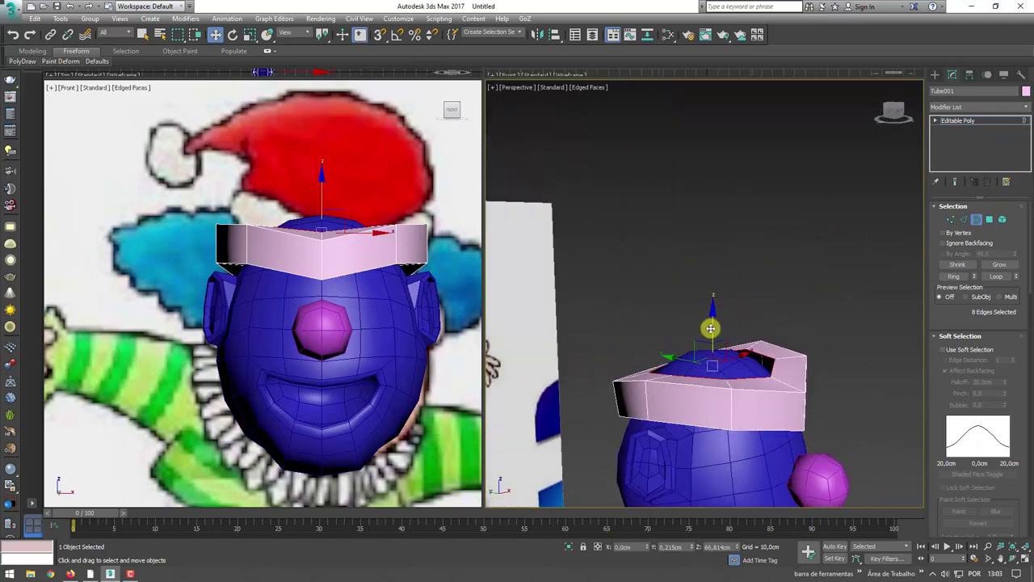
{"action": "mouse_move", "coordinate": [713, 327]}
{"action": "left_mouse_down"}
{"action": "mouse_move", "coordinate": [712, 311]}
{"action": "mouse_move", "coordinate": [735, 334]}
{"action": "left_mouse_up"}
{"action": "key", "text": "e"}
{"action": "key", "text": "r"}
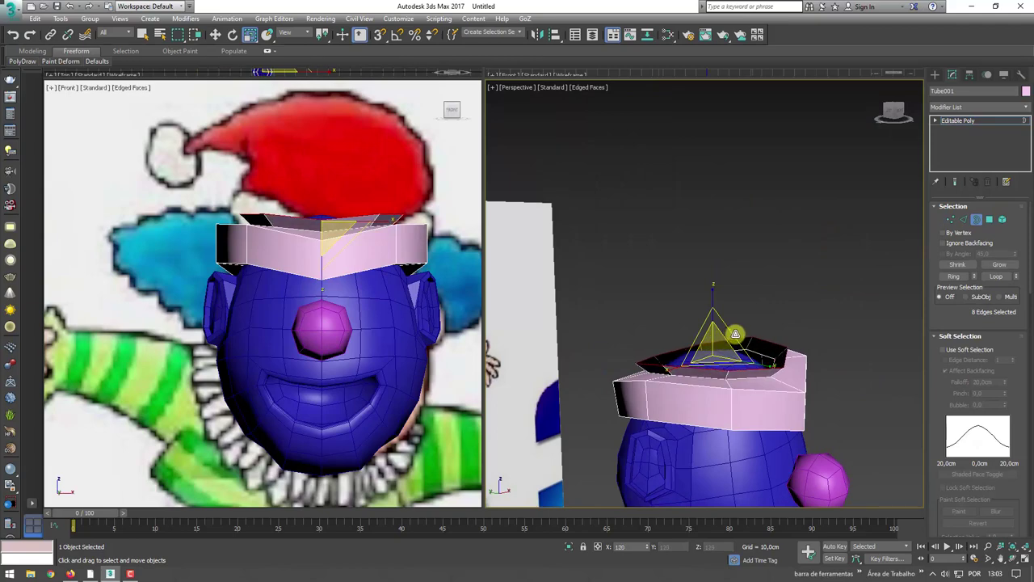
{"action": "mouse_move", "coordinate": [735, 334]}
{"action": "middle_mouse_down", "text": "alt"}
{"action": "mouse_move", "coordinate": [755, 358]}
{"action": "mouse_move", "coordinate": [720, 338]}
{"action": "middle_mouse_up", "text": "alt"}
{"action": "key", "text": "w"}
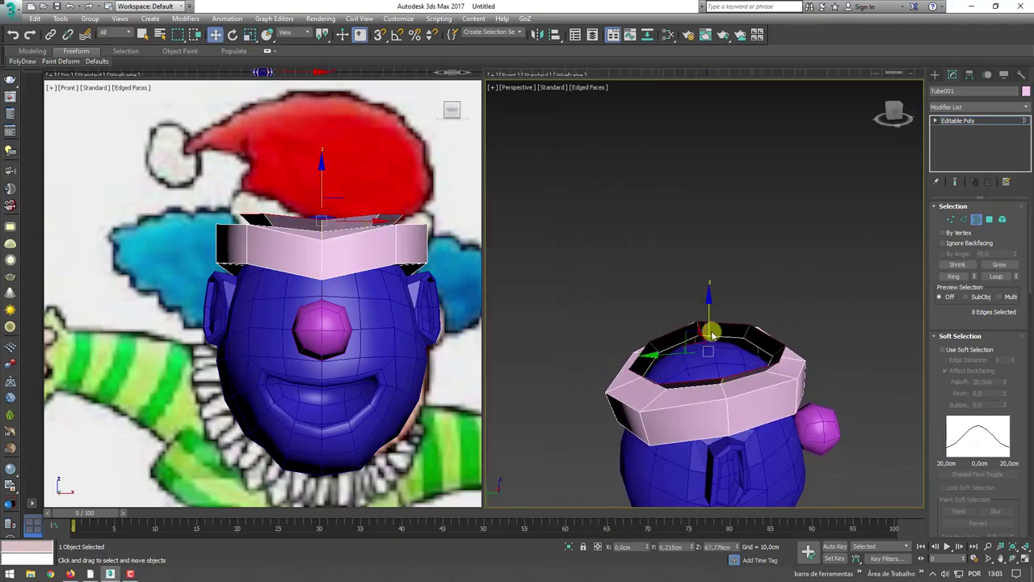
{"action": "left_click_drag", "start_coordinate": [691, 330], "coordinate": [745, 312], "text": "shift"}
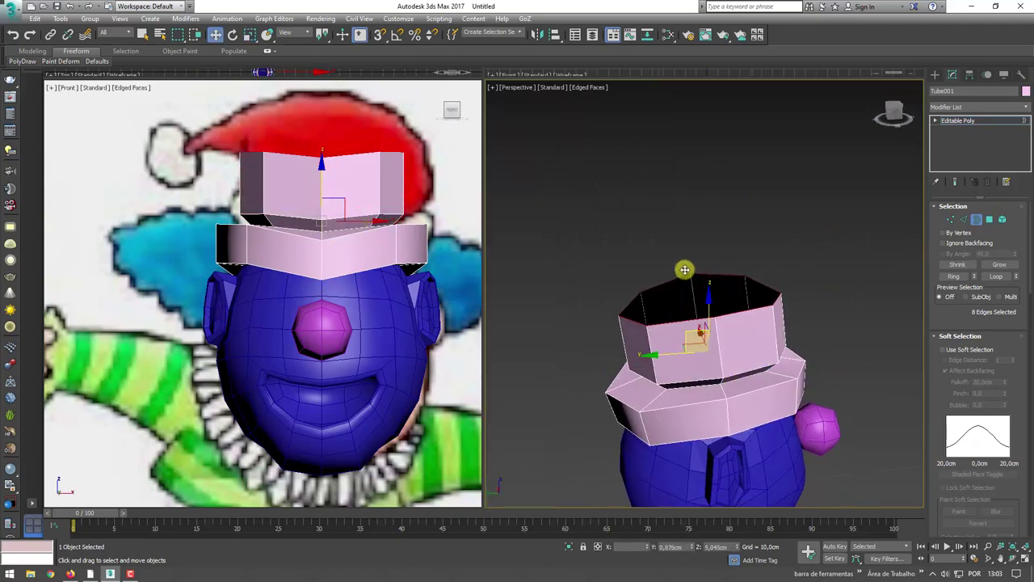
{"action": "key", "text": "shift+z"}
{"action": "scroll", "coordinate": [371, 200], "scroll_direction": "down", "scroll_amount": 5}
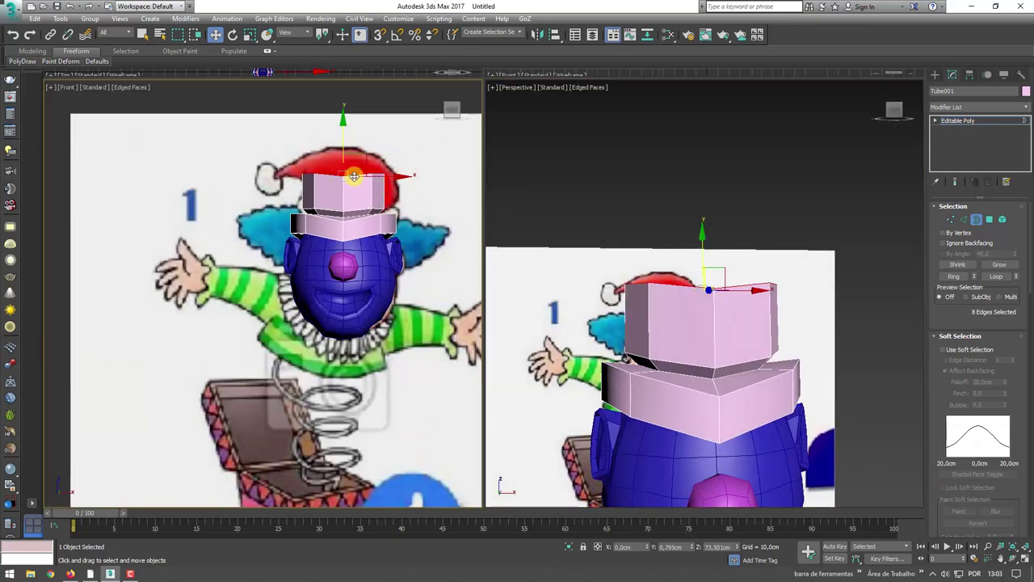
Widen the hat's top edge loop, lower it slightly and tilt it
{"action": "scroll", "coordinate": [676, 339], "scroll_direction": "up", "scroll_amount": 5}
{"action": "scroll", "coordinate": [676, 323], "scroll_direction": "down", "scroll_amount": 3}
{"action": "scroll", "coordinate": [674, 296], "scroll_direction": "down", "scroll_amount": 2}
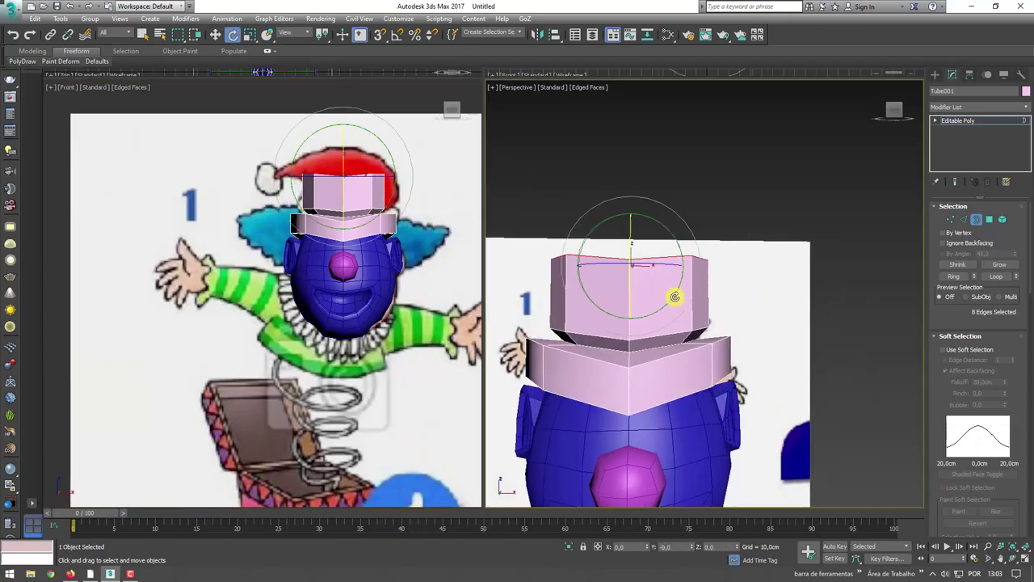
{"action": "key", "text": "r"}
{"action": "mouse_move", "coordinate": [627, 258]}
{"action": "left_mouse_down"}
{"action": "mouse_move", "coordinate": [631, 239]}
{"action": "mouse_move", "coordinate": [630, 250]}
{"action": "left_mouse_up"}
{"action": "key", "text": "w"}
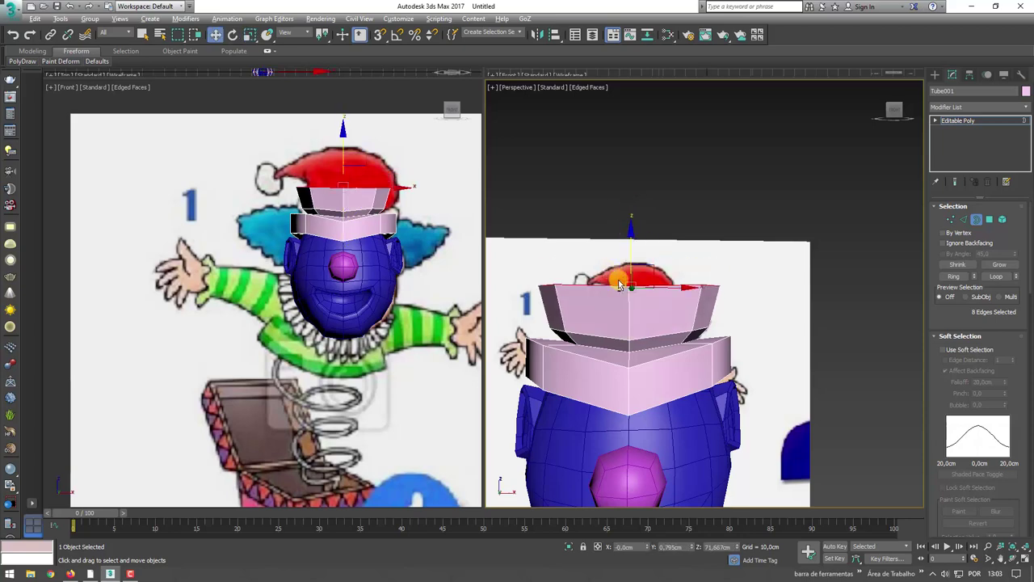
{"action": "middle_click_drag", "start_coordinate": [639, 258], "coordinate": [653, 295], "text": "alt"}
{"action": "key", "text": "e"}
{"action": "left_click_drag", "start_coordinate": [628, 222], "coordinate": [613, 224]}
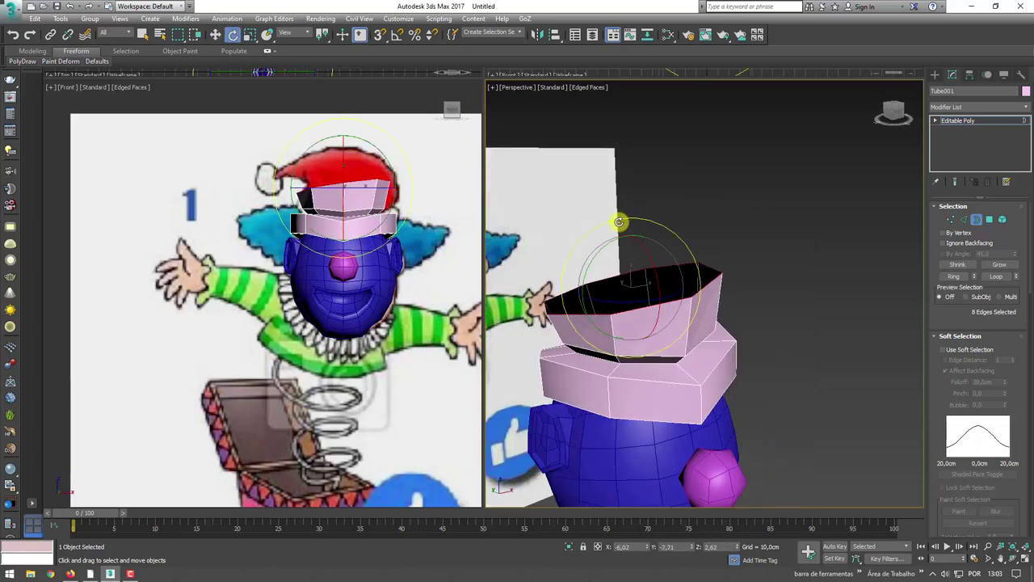
Rotate the top edges further so the hat leans, then shift them sideways
{"action": "middle_click_drag", "start_coordinate": [674, 247], "coordinate": [684, 358], "text": "alt"}
{"action": "scroll", "coordinate": [684, 324], "scroll_direction": "up", "scroll_amount": 3}
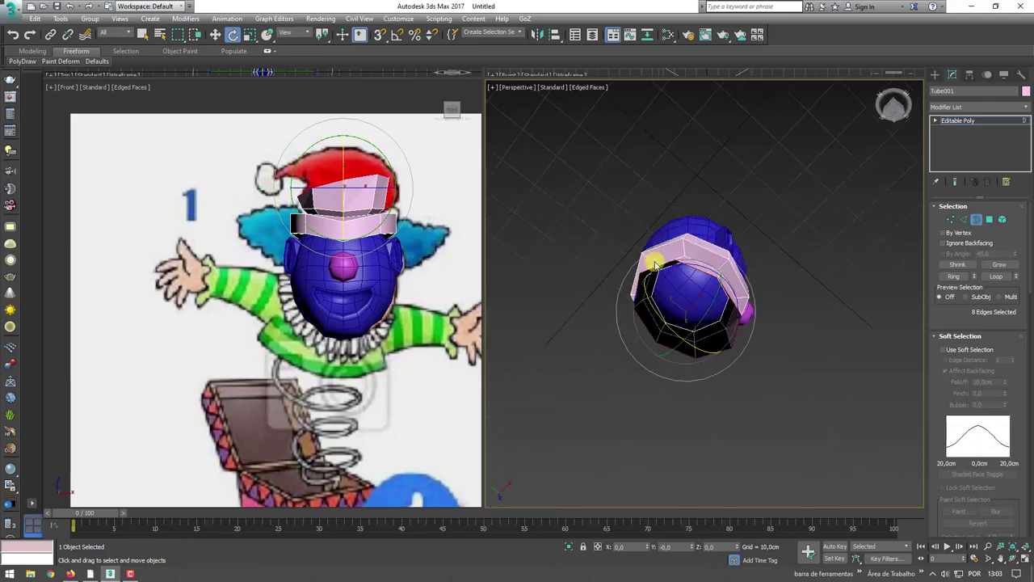
{"action": "key", "text": "w"}
{"action": "middle_click_drag", "start_coordinate": [684, 284], "coordinate": [637, 307], "text": "alt"}
{"action": "key", "text": "e"}
{"action": "left_click_drag", "start_coordinate": [654, 328], "coordinate": [665, 324]}
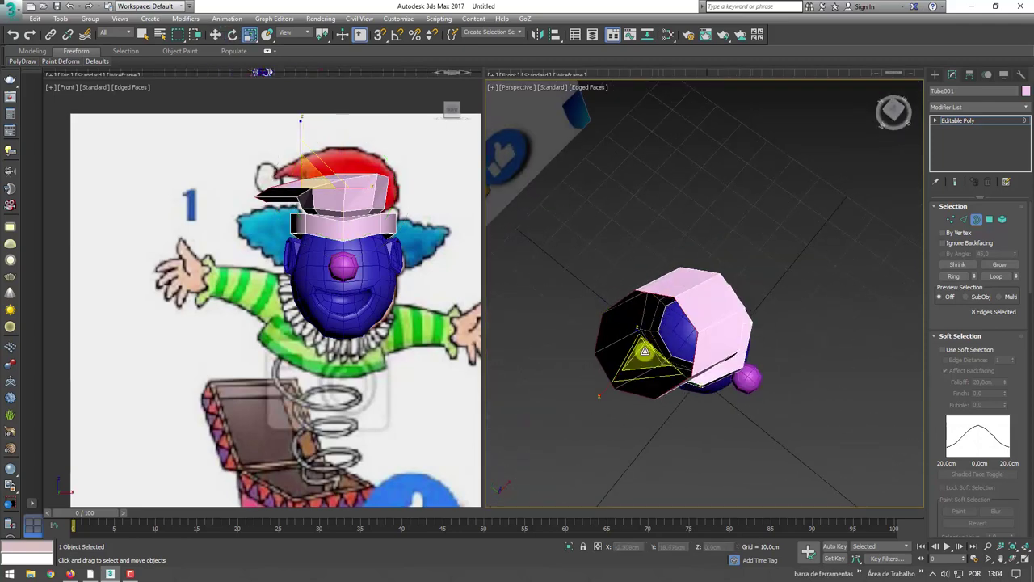
{"action": "mouse_move", "coordinate": [665, 323]}
{"action": "middle_mouse_down", "text": "alt"}
{"action": "mouse_move", "coordinate": [684, 342]}
{"action": "mouse_move", "coordinate": [672, 264]}
{"action": "mouse_move", "coordinate": [684, 311]}
{"action": "middle_mouse_up", "text": "alt"}
{"action": "left_click_drag", "start_coordinate": [705, 316], "coordinate": [686, 287]}
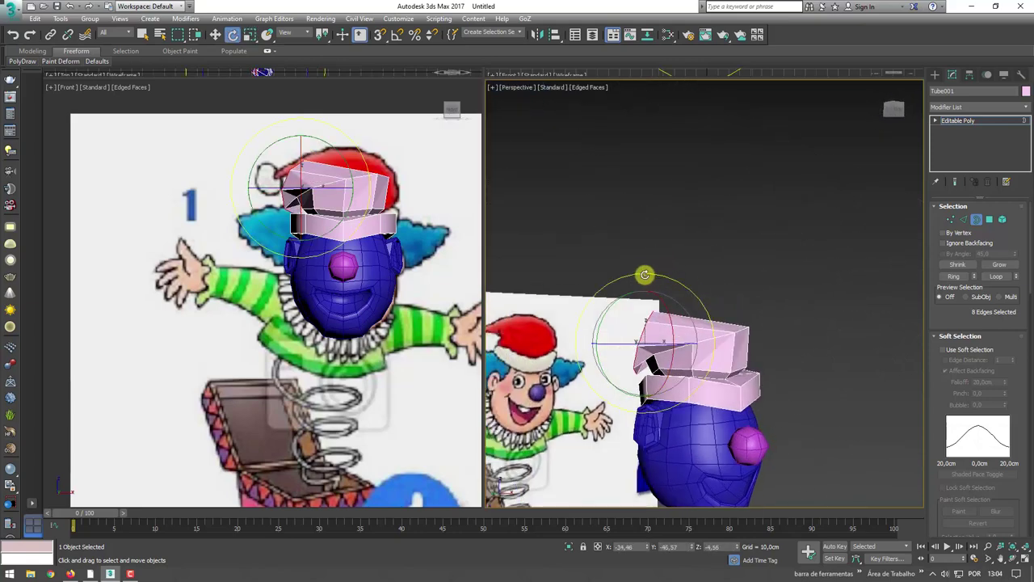
{"action": "key", "text": "r"}
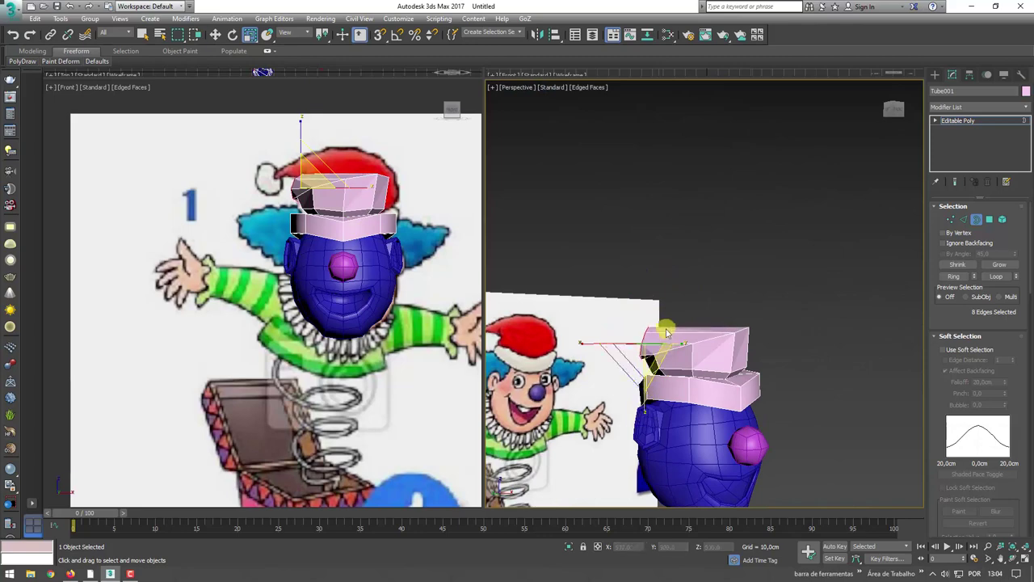
{"action": "key", "text": "ctrl+z"}
{"action": "key", "text": "e"}
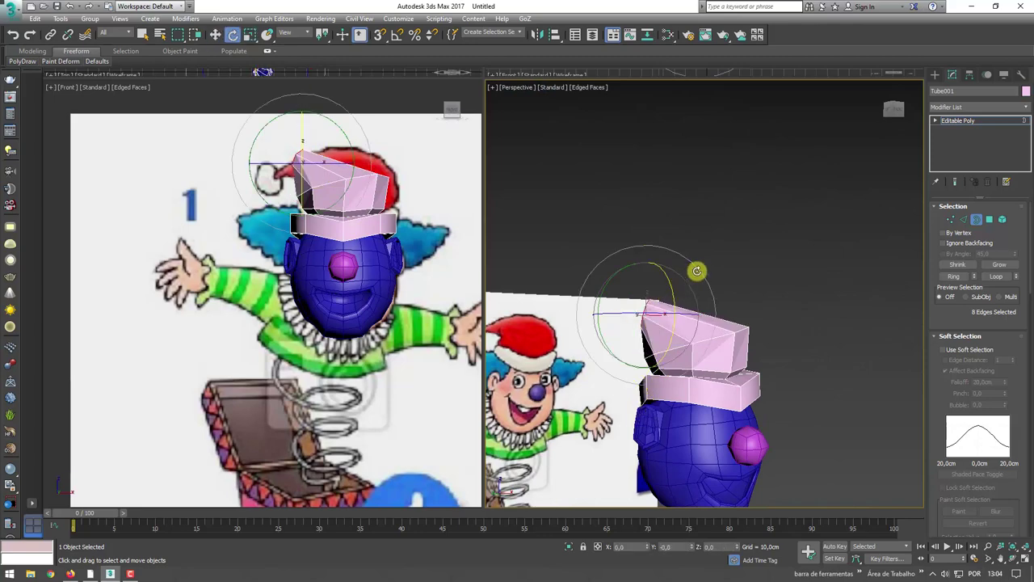
{"action": "key", "text": "r"}
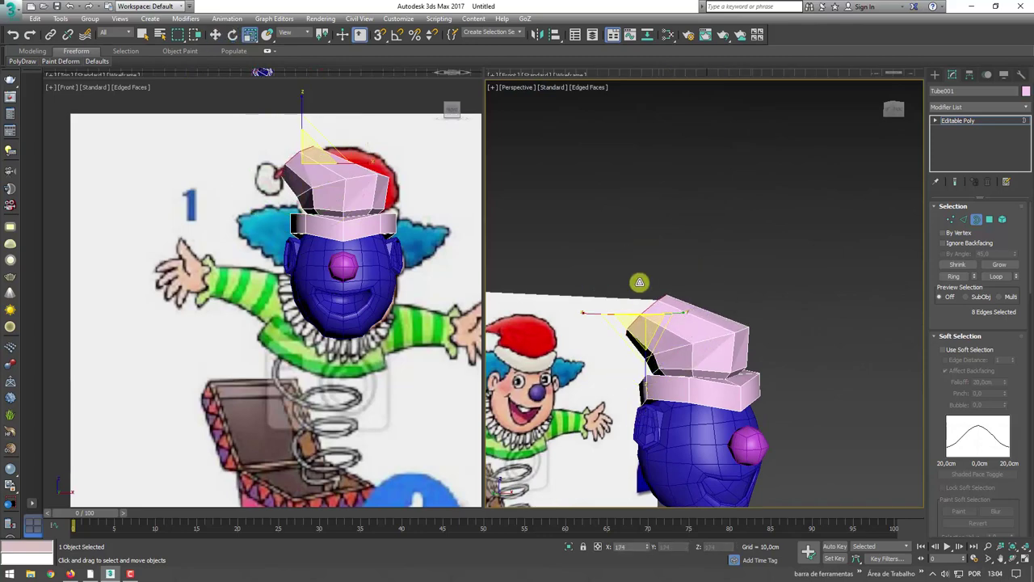
{"action": "key", "text": "w"}
{"action": "left_click_drag", "start_coordinate": [671, 297], "coordinate": [683, 306]}
Tilt the top cap to the left, stretch its left side and move it down-left
{"action": "key", "text": "r"}
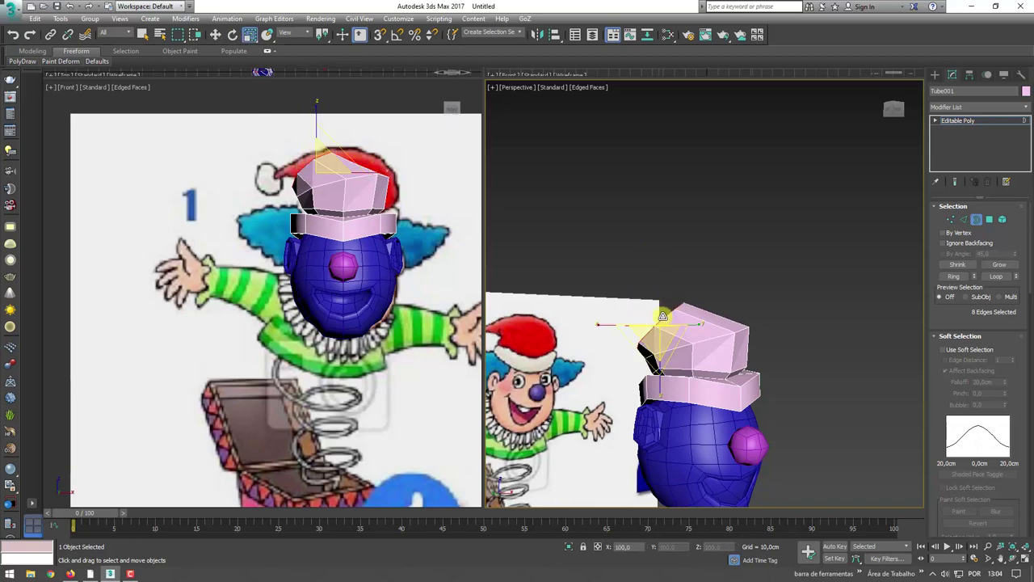
{"action": "middle_click_drag", "start_coordinate": [660, 329], "coordinate": [684, 301], "text": "alt"}
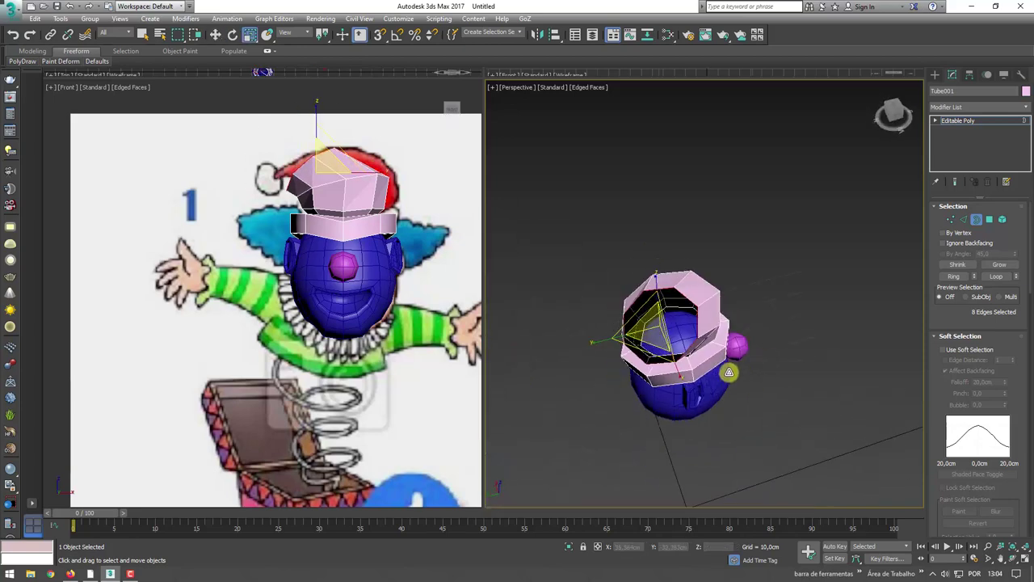
{"action": "key", "text": "e"}
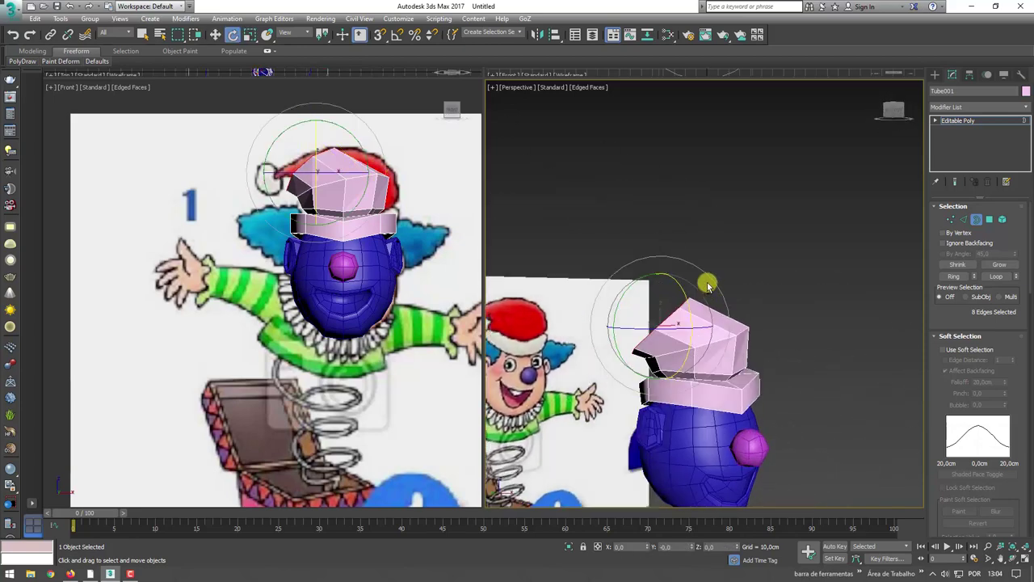
{"action": "middle_click_drag", "start_coordinate": [700, 295], "coordinate": [709, 282], "text": "alt"}
{"action": "mouse_move", "coordinate": [703, 277]}
{"action": "left_mouse_down"}
{"action": "mouse_move", "coordinate": [679, 286]}
{"action": "mouse_move", "coordinate": [663, 266]}
{"action": "left_mouse_up"}
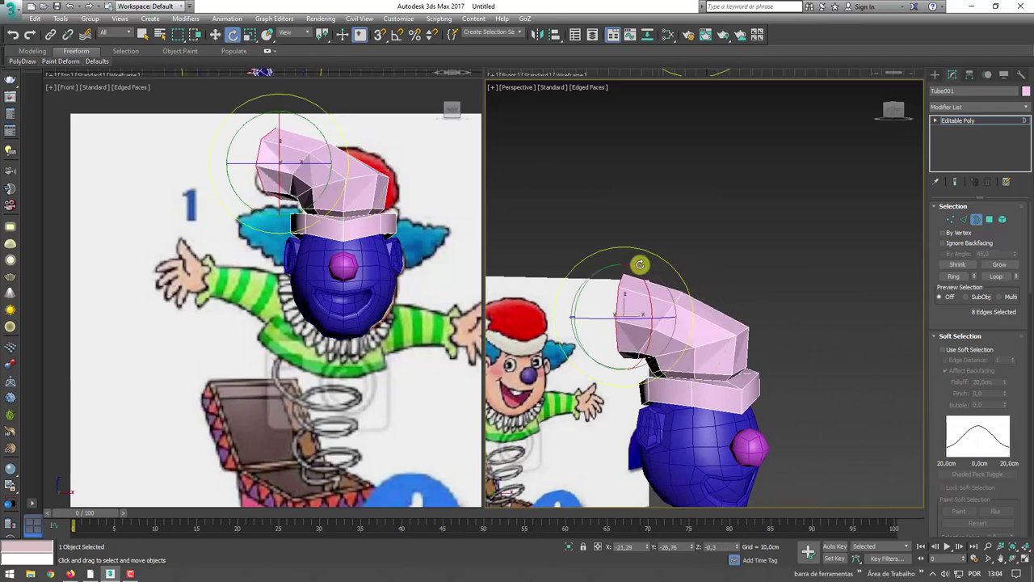
{"action": "key", "text": "r"}
{"action": "mouse_move", "coordinate": [630, 336]}
{"action": "left_mouse_down"}
{"action": "mouse_move", "coordinate": [631, 350]}
{"action": "mouse_move", "coordinate": [637, 314]}
{"action": "mouse_move", "coordinate": [650, 314]}
{"action": "mouse_move", "coordinate": [641, 307]}
{"action": "left_mouse_up"}
{"action": "key", "text": "w"}
{"action": "mouse_move", "coordinate": [642, 307]}
{"action": "middle_mouse_down", "text": "alt"}
{"action": "mouse_move", "coordinate": [751, 347]}
{"action": "mouse_move", "coordinate": [735, 388]}
{"action": "mouse_move", "coordinate": [643, 343]}
{"action": "middle_mouse_up", "text": "alt"}
{"action": "left_click_drag", "start_coordinate": [643, 344], "coordinate": [577, 322]}
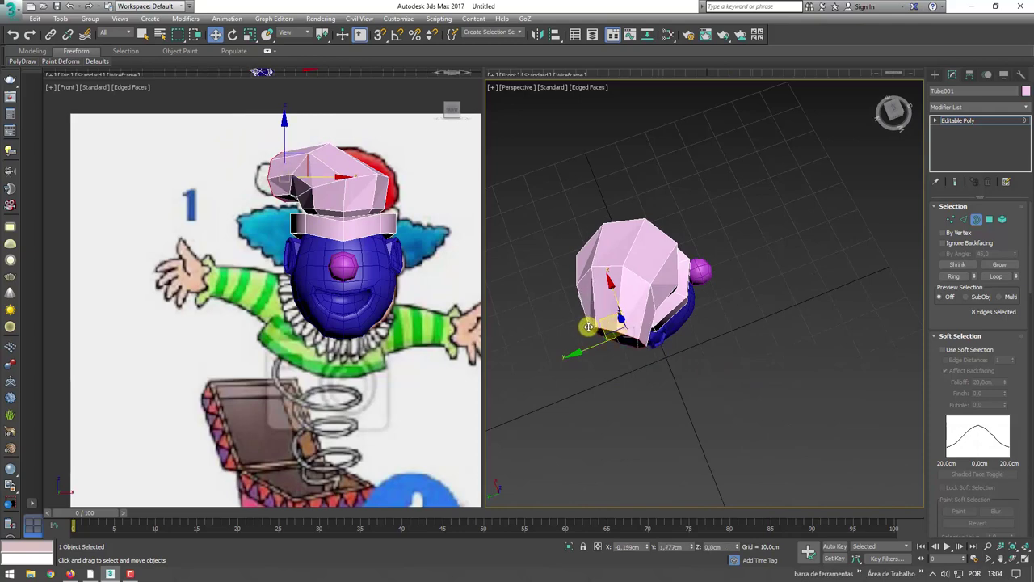
Pull the rim down, shrink the hat's open end loop and move it lower
{"action": "mouse_move", "coordinate": [577, 322]}
{"action": "middle_mouse_down", "text": "alt"}
{"action": "mouse_move", "coordinate": [631, 346]}
{"action": "mouse_move", "coordinate": [665, 332]}
{"action": "middle_mouse_up", "text": "alt"}
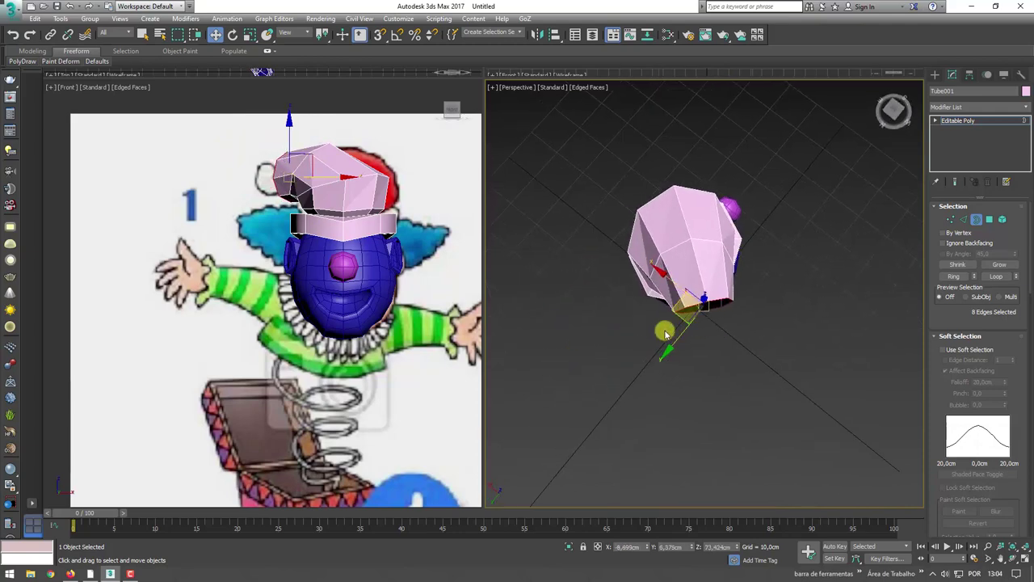
{"action": "left_click_drag", "start_coordinate": [685, 333], "coordinate": [690, 344]}
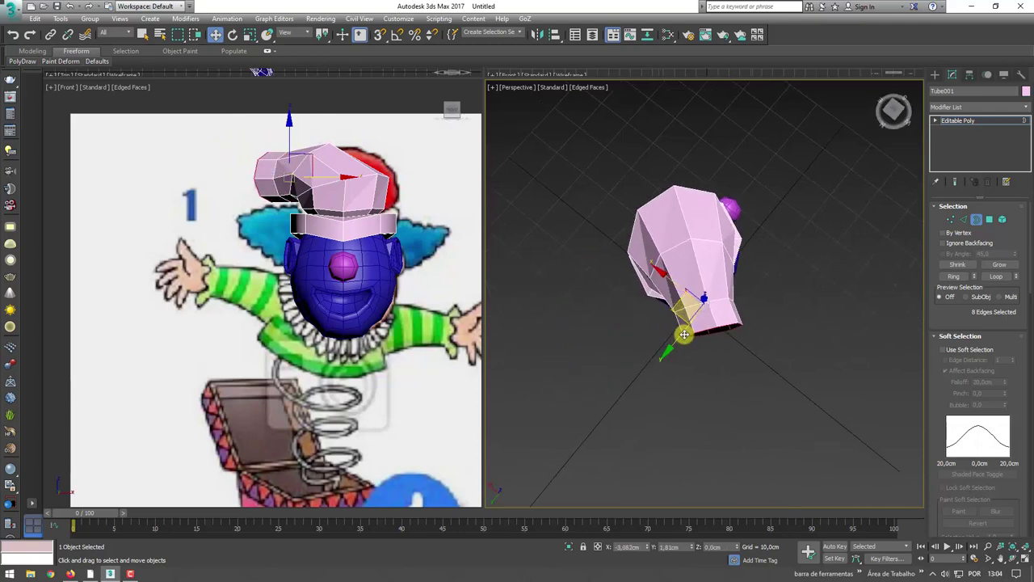
{"action": "middle_click_drag", "start_coordinate": [684, 333], "coordinate": [699, 307], "text": "alt"}
{"action": "scroll", "coordinate": [704, 295], "scroll_direction": "up", "scroll_amount": 5}
{"action": "scroll", "coordinate": [711, 315], "scroll_direction": "up", "scroll_amount": 3}
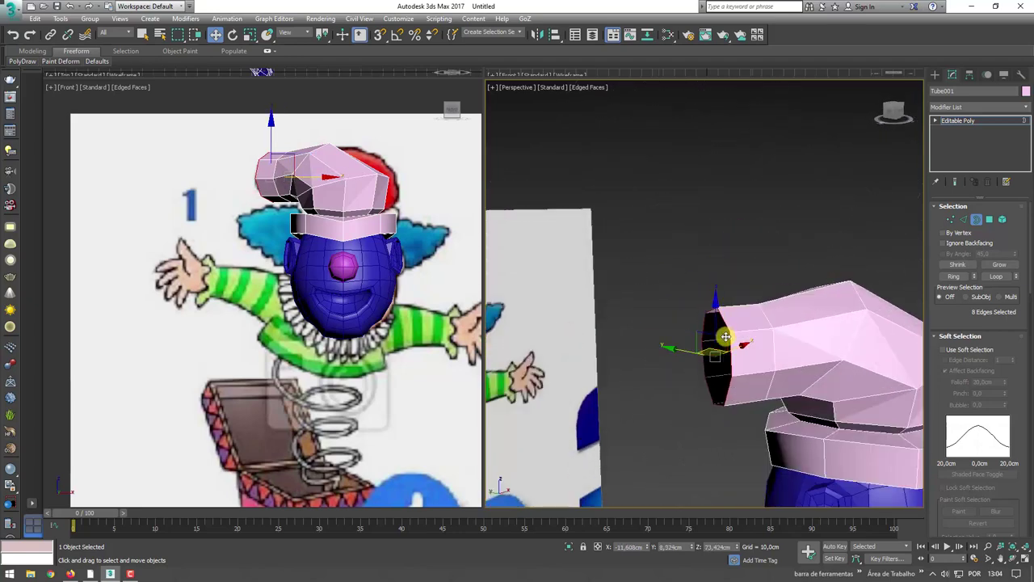
{"action": "key", "text": "r"}
{"action": "left_click_drag", "start_coordinate": [715, 349], "coordinate": [719, 389]}
{"action": "key", "text": "e"}
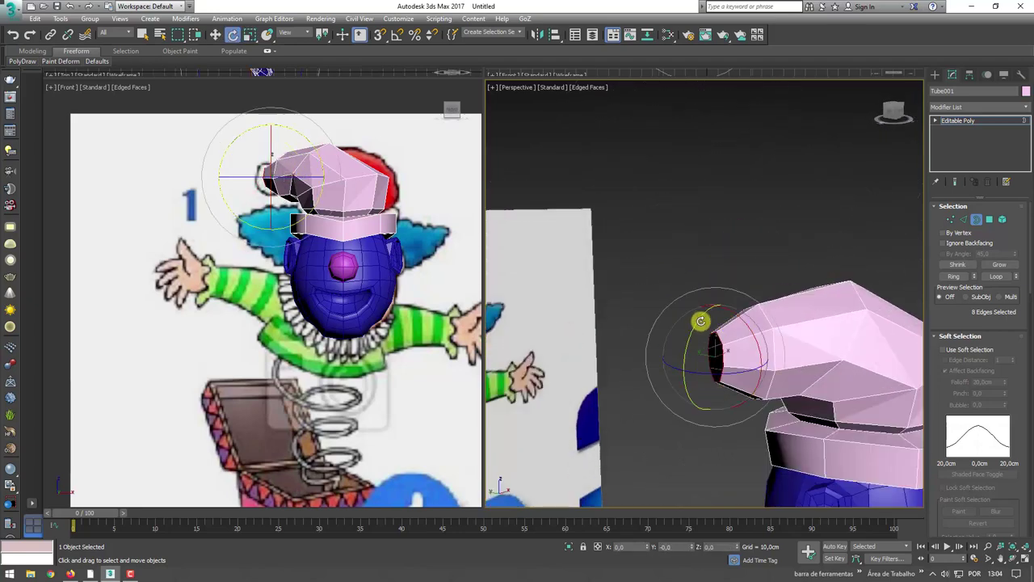
{"action": "middle_click_drag", "start_coordinate": [717, 327], "coordinate": [700, 308], "text": "alt"}
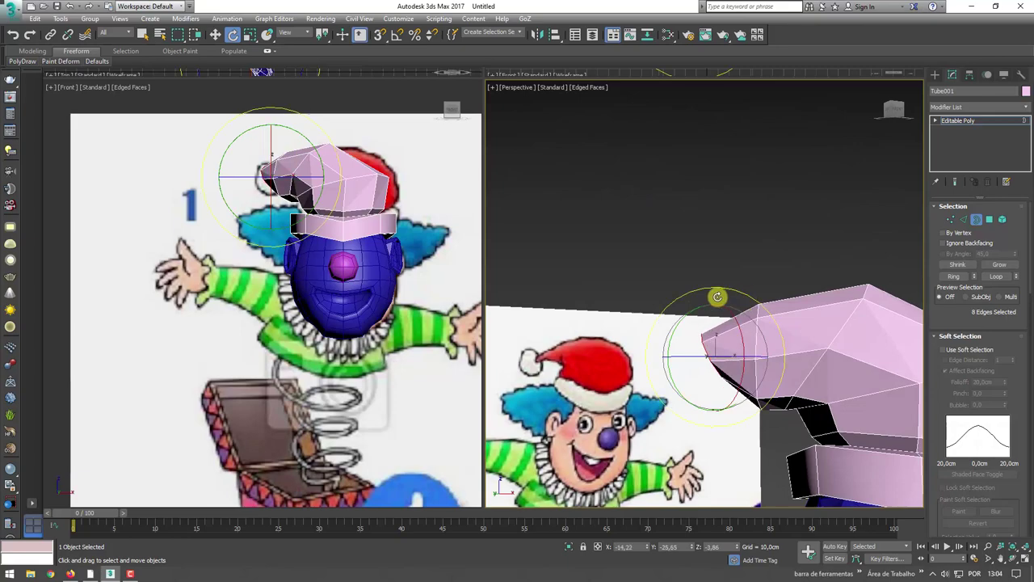
{"action": "key", "text": "w"}
{"action": "left_click_drag", "start_coordinate": [731, 336], "coordinate": [735, 365]}
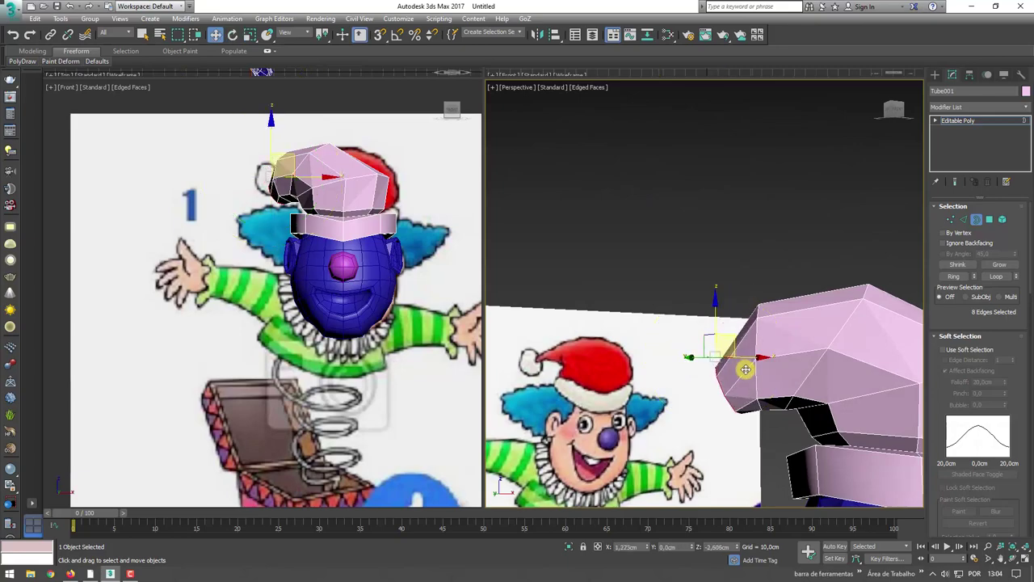
Orbit and zoom around the clown to inspect the narrowed hat tip from the side
{"action": "mouse_move", "coordinate": [735, 364]}
{"action": "middle_mouse_down", "text": "alt"}
{"action": "mouse_move", "coordinate": [844, 402]}
{"action": "mouse_move", "coordinate": [750, 359]}
{"action": "middle_mouse_up", "text": "alt"}
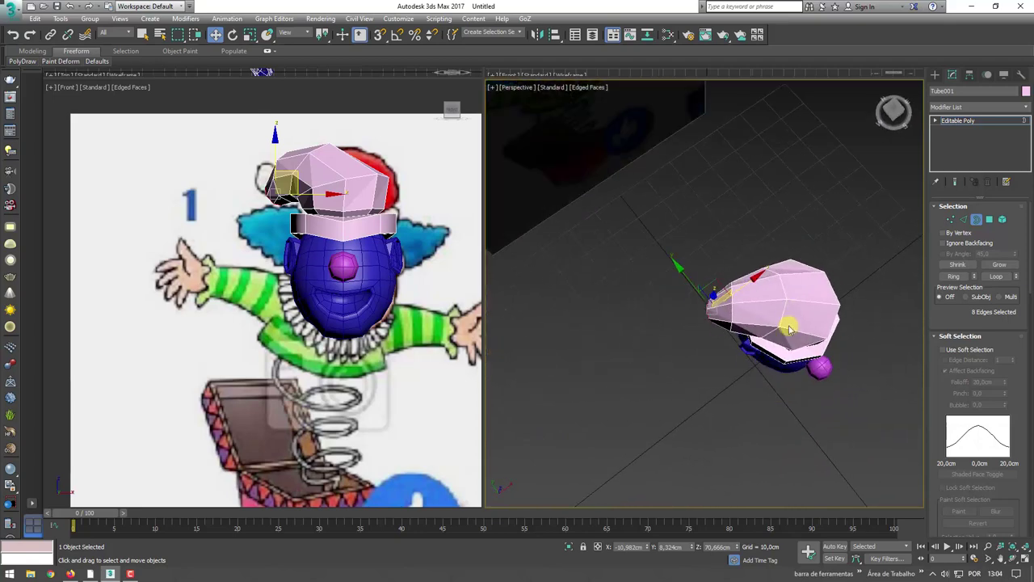
{"action": "scroll", "coordinate": [790, 328], "scroll_direction": "up", "scroll_amount": 5}
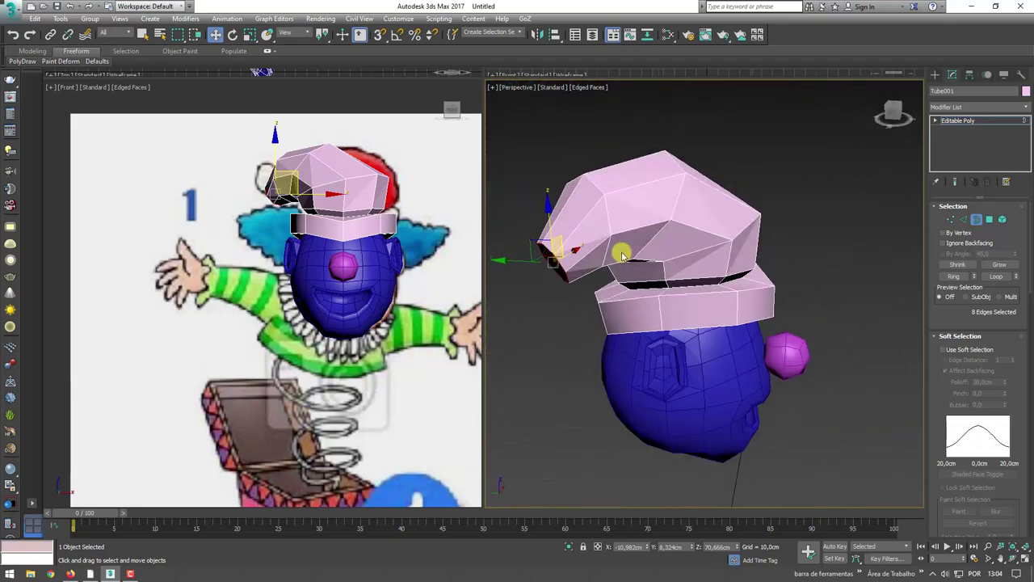
{"action": "mouse_move", "coordinate": [576, 320]}
{"action": "middle_mouse_down", "text": "alt"}
{"action": "mouse_move", "coordinate": [700, 233]}
{"action": "mouse_move", "coordinate": [790, 234]}
{"action": "middle_mouse_up", "text": "alt"}
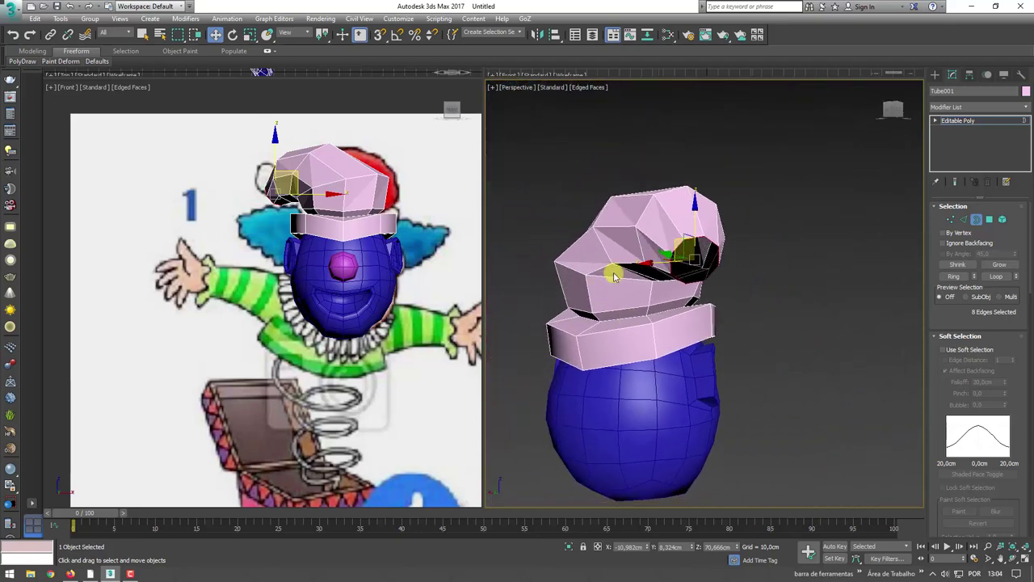
{"action": "mouse_move", "coordinate": [722, 275]}
{"action": "middle_mouse_down", "text": "alt"}
{"action": "mouse_move", "coordinate": [676, 272]}
{"action": "mouse_move", "coordinate": [741, 268]}
{"action": "middle_mouse_up", "text": "alt"}
{"action": "scroll", "coordinate": [741, 280], "scroll_direction": "up", "scroll_amount": 3}
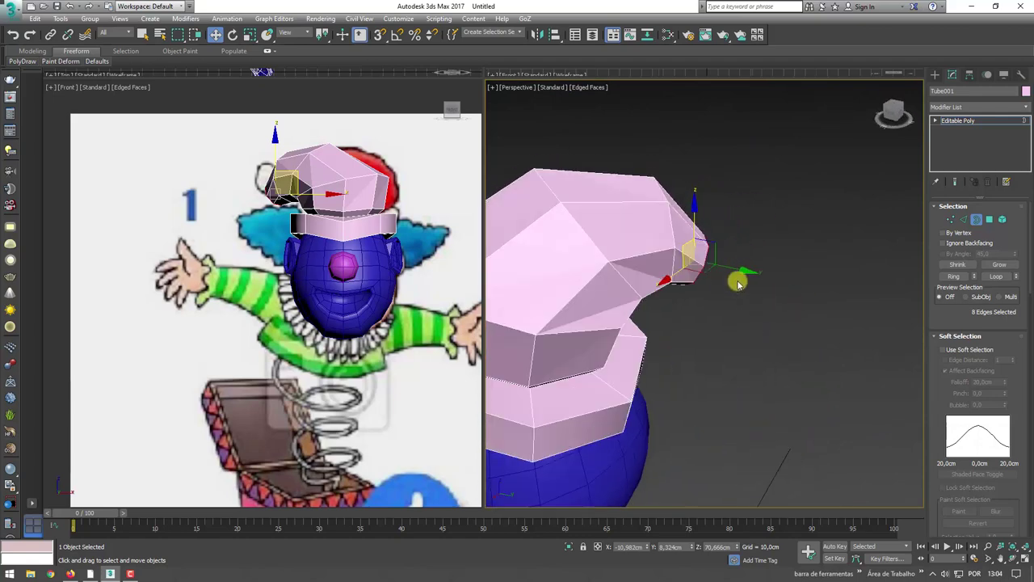
{"action": "scroll", "coordinate": [724, 280], "scroll_direction": "up", "scroll_amount": 3}
{"action": "scroll", "coordinate": [263, 198], "scroll_direction": "up", "scroll_amount": 1}
{"action": "scroll", "coordinate": [326, 194], "scroll_direction": "up", "scroll_amount": 4}
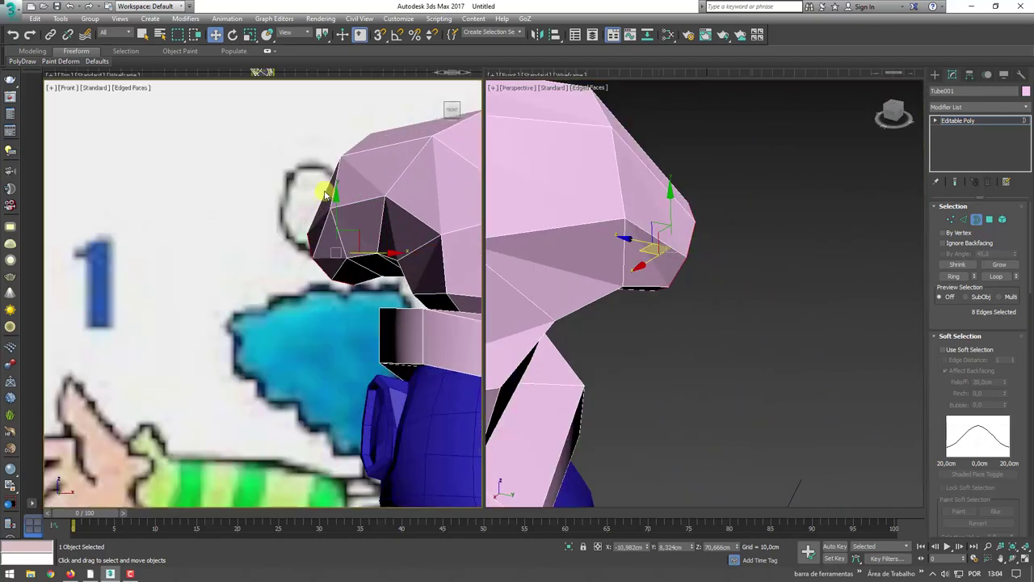
{"action": "middle_click_drag", "start_coordinate": [674, 267], "coordinate": [665, 240], "text": "alt"}
{"action": "key", "text": "r"}
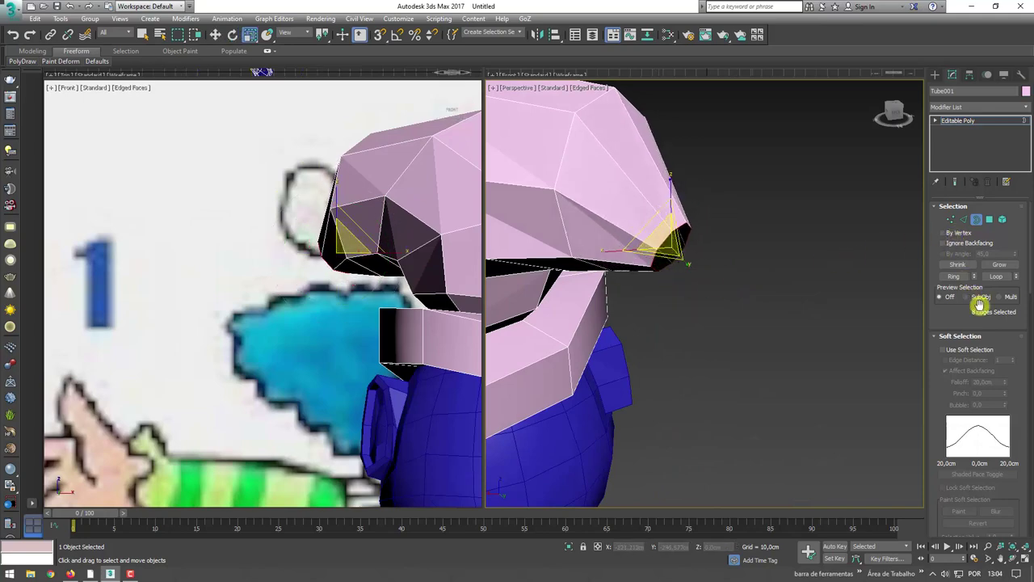
Cap the hat's open tip and extrude the new cap polygon outward
{"action": "left_click", "coordinate": [939, 337]}
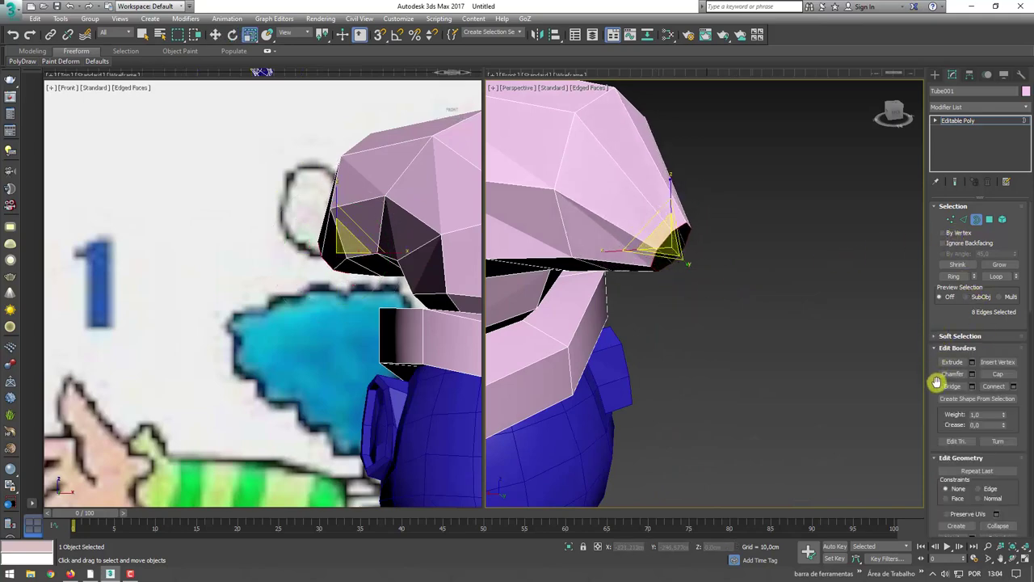
{"action": "left_click", "coordinate": [1000, 376]}
{"action": "left_click", "coordinate": [986, 220]}
{"action": "left_click", "coordinate": [669, 240]}
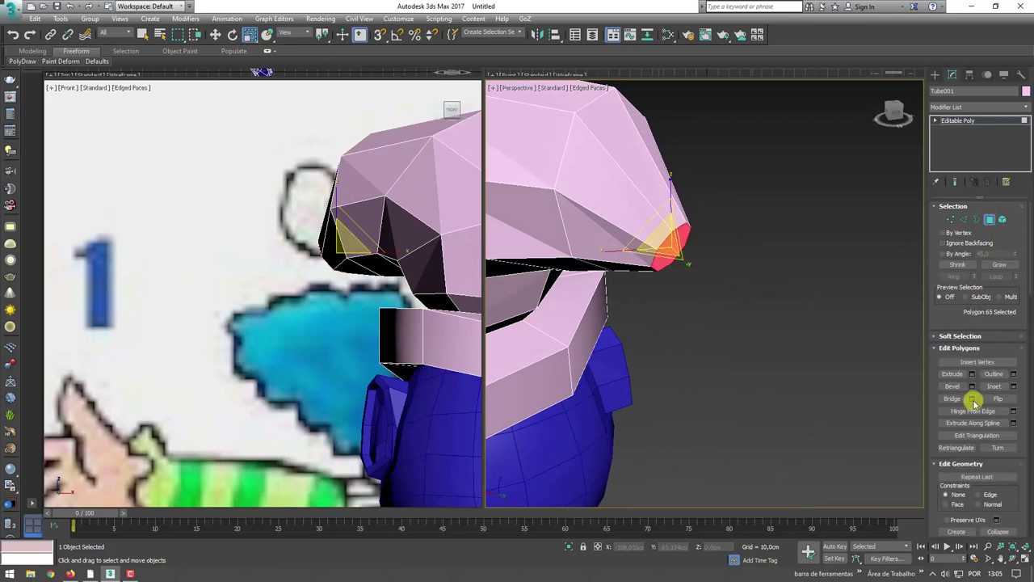
{"action": "left_click", "coordinate": [953, 374]}
{"action": "mouse_move", "coordinate": [682, 252]}
{"action": "left_mouse_down"}
{"action": "mouse_move", "coordinate": [687, 237]}
{"action": "mouse_move", "coordinate": [679, 244]}
{"action": "left_mouse_up"}
{"action": "right_click", "coordinate": [682, 239]}
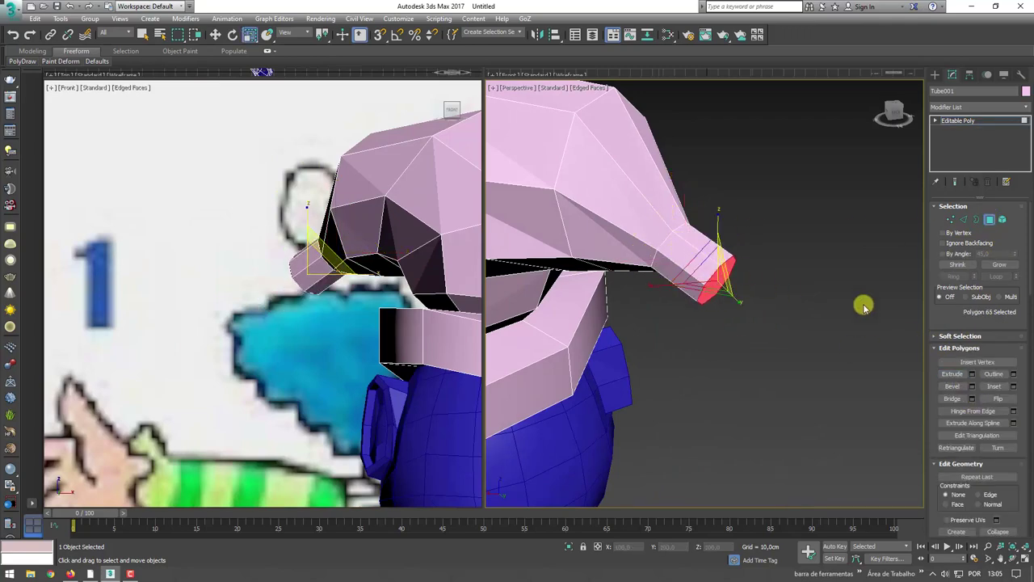
Try a bevel on the tip and undo it, then preview connecting edges around the tip ring
{"action": "left_click", "coordinate": [972, 386]}
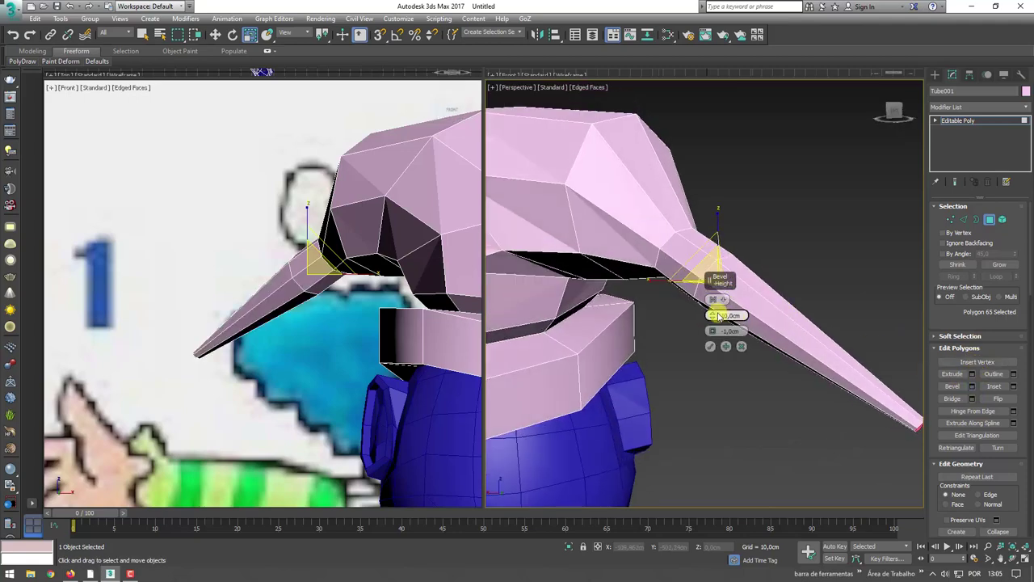
{"action": "mouse_move", "coordinate": [718, 319]}
{"action": "left_mouse_down"}
{"action": "mouse_move", "coordinate": [717, 331]}
{"action": "mouse_move", "coordinate": [714, 310]}
{"action": "mouse_move", "coordinate": [710, 332]}
{"action": "left_mouse_up"}
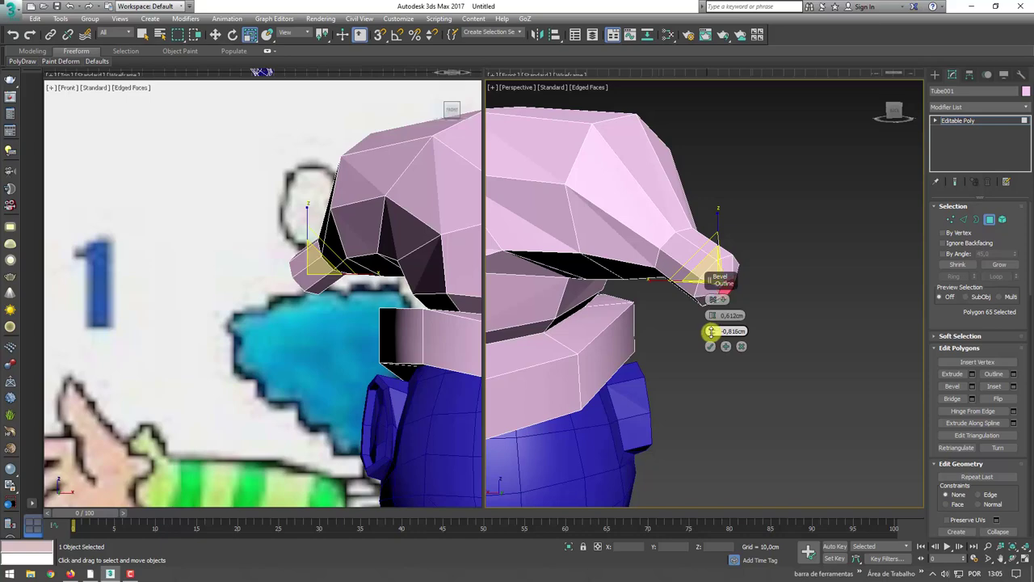
{"action": "left_click", "coordinate": [710, 346]}
{"action": "middle_click_drag", "start_coordinate": [785, 291], "coordinate": [840, 275], "text": "alt"}
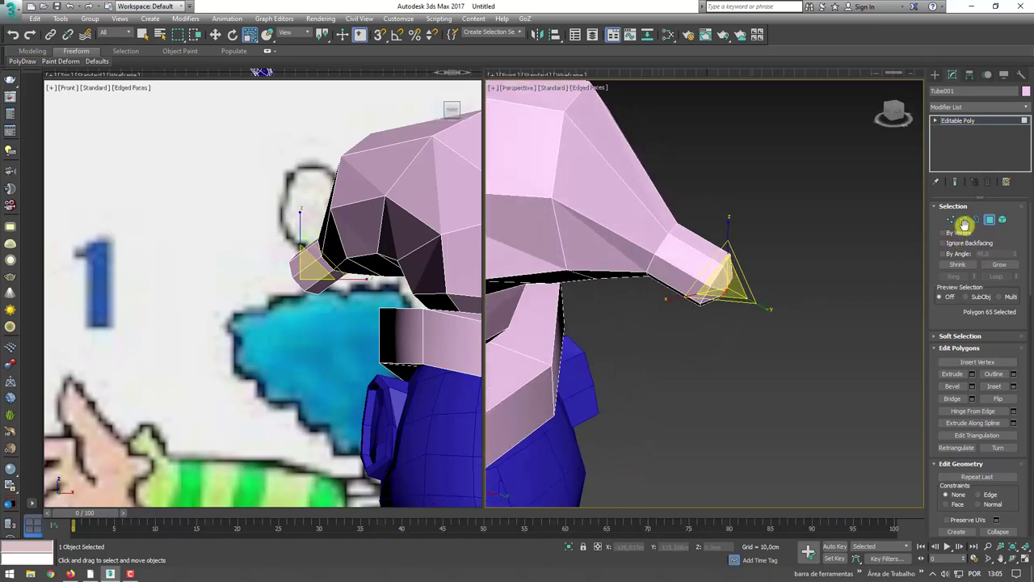
{"action": "key", "text": "ctrl+z"}
{"action": "key", "text": "ctrl+z"}
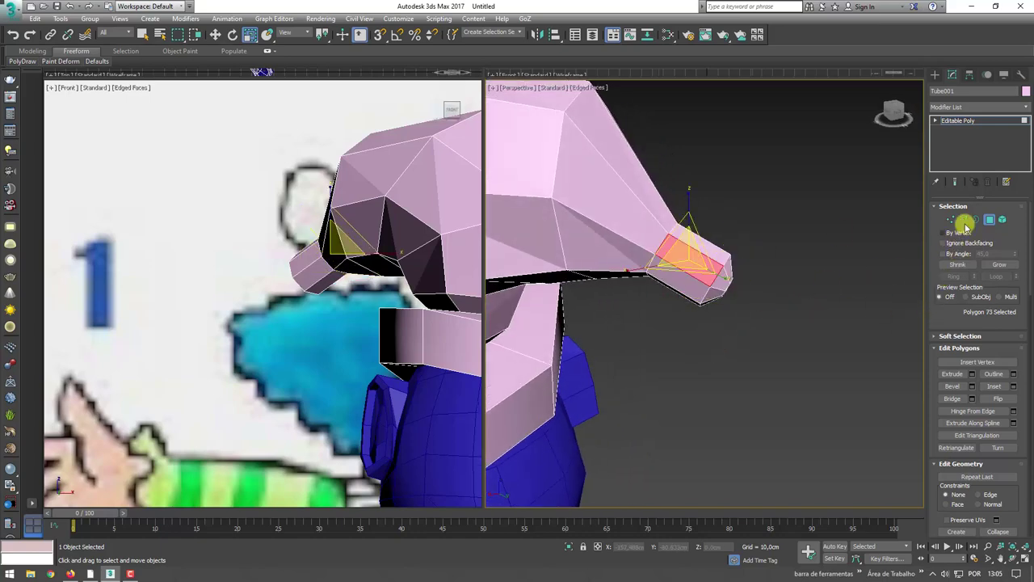
{"action": "left_click", "coordinate": [963, 220]}
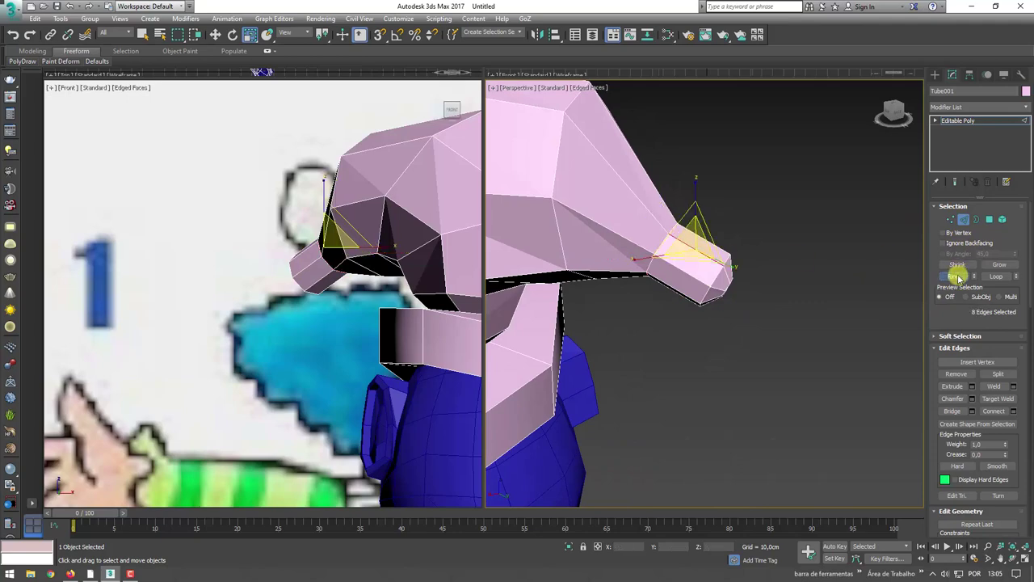
{"action": "left_click", "coordinate": [1014, 410]}
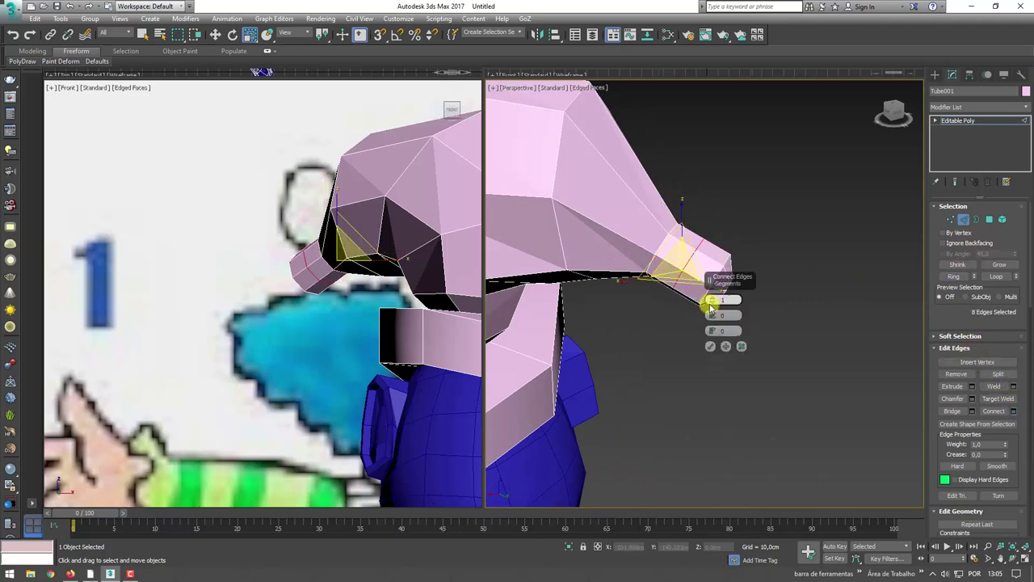
Commit the connecting edges and select all polygons at the hat tip
{"action": "left_click", "coordinate": [711, 346]}
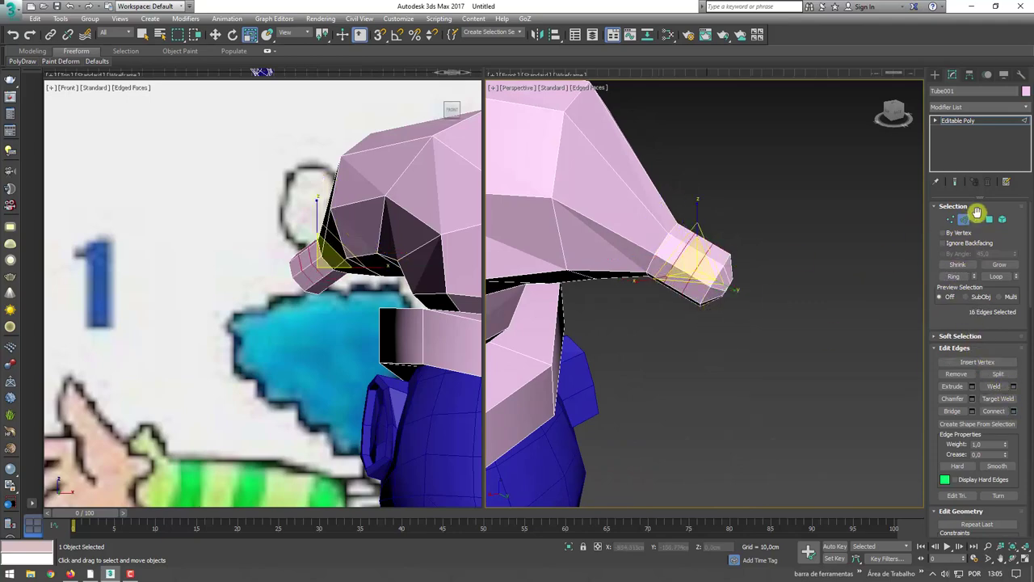
{"action": "left_click", "coordinate": [993, 219]}
{"action": "left_click_drag", "start_coordinate": [796, 225], "coordinate": [714, 328]}
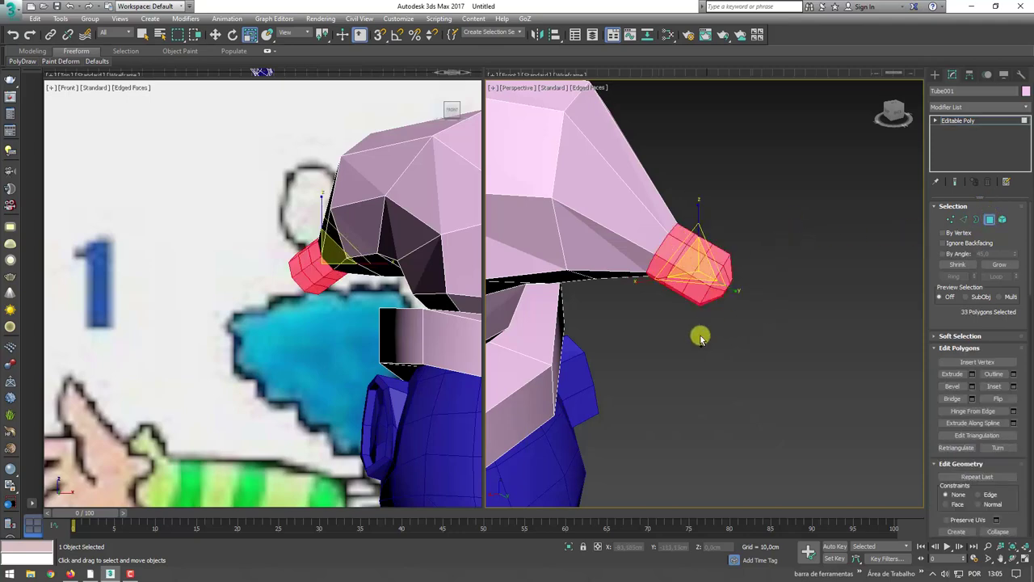
{"action": "middle_click_drag", "start_coordinate": [756, 304], "coordinate": [843, 240], "text": "alt"}
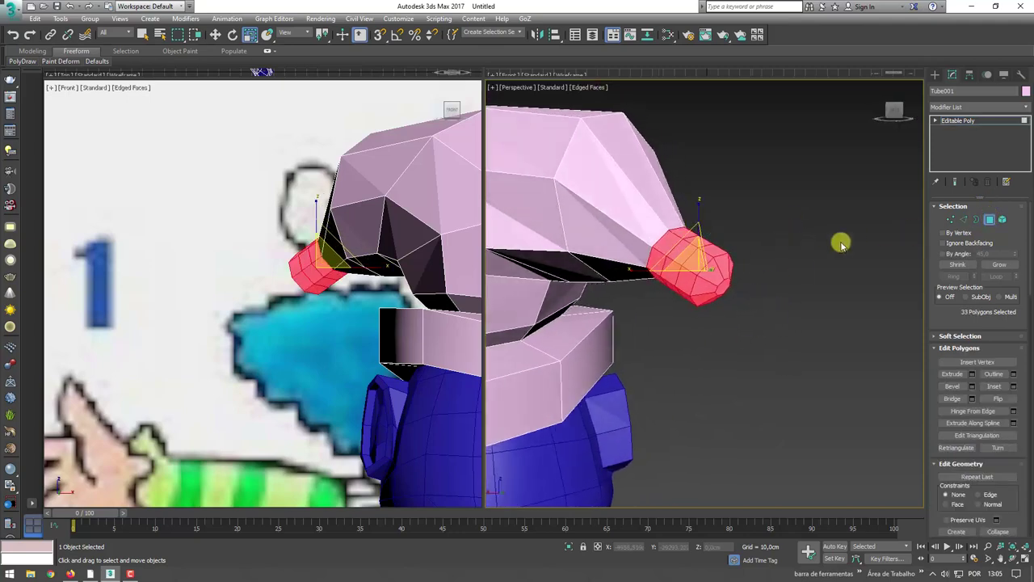
Add a Spherify modifier to round the tip into a ball and collapse it to Editable Poly
{"action": "left_click", "coordinate": [1026, 106]}
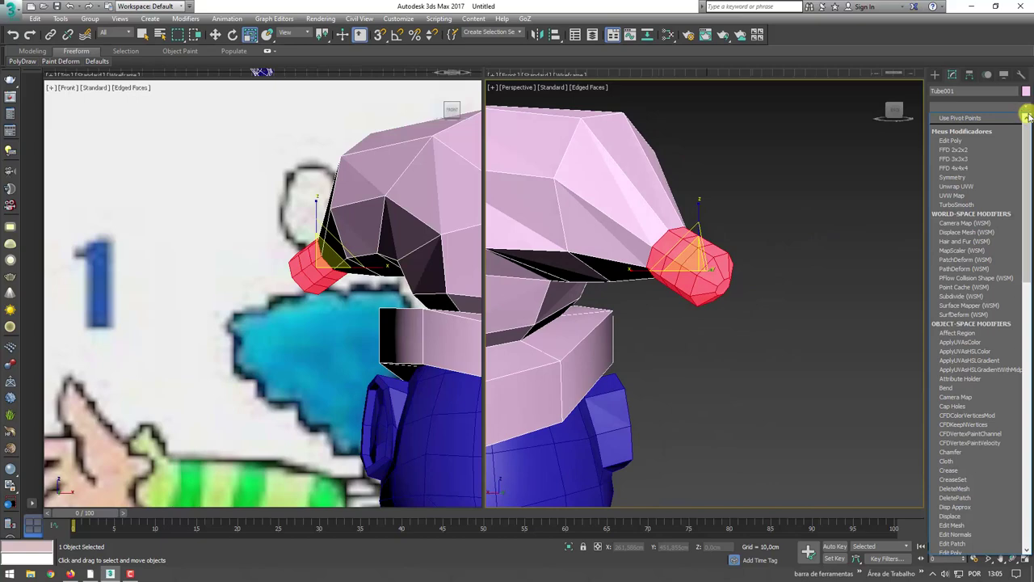
{"action": "left_click_drag", "start_coordinate": [1026, 131], "coordinate": [1015, 445]}
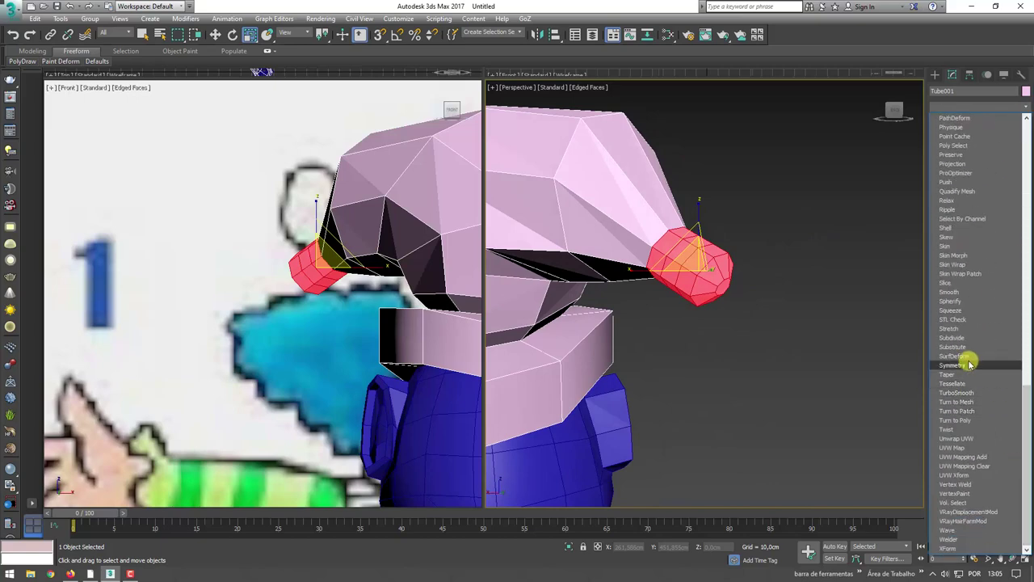
{"action": "left_click", "coordinate": [952, 303]}
{"action": "middle_click_drag", "start_coordinate": [773, 279], "coordinate": [716, 271], "text": "alt"}
{"action": "right_click", "coordinate": [716, 271]}
{"action": "mouse_move", "coordinate": [737, 389]}
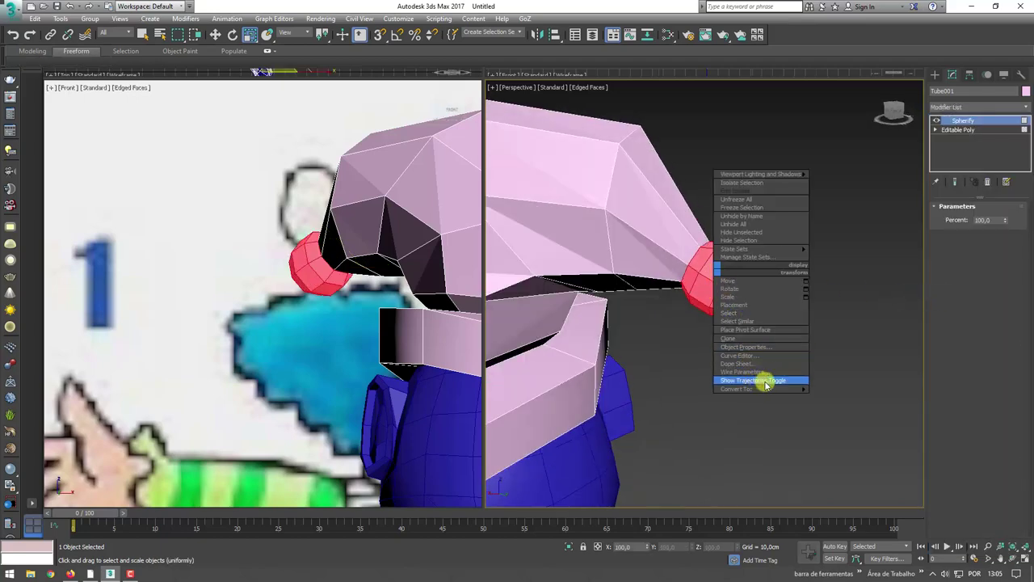
{"action": "left_click", "coordinate": [848, 398]}
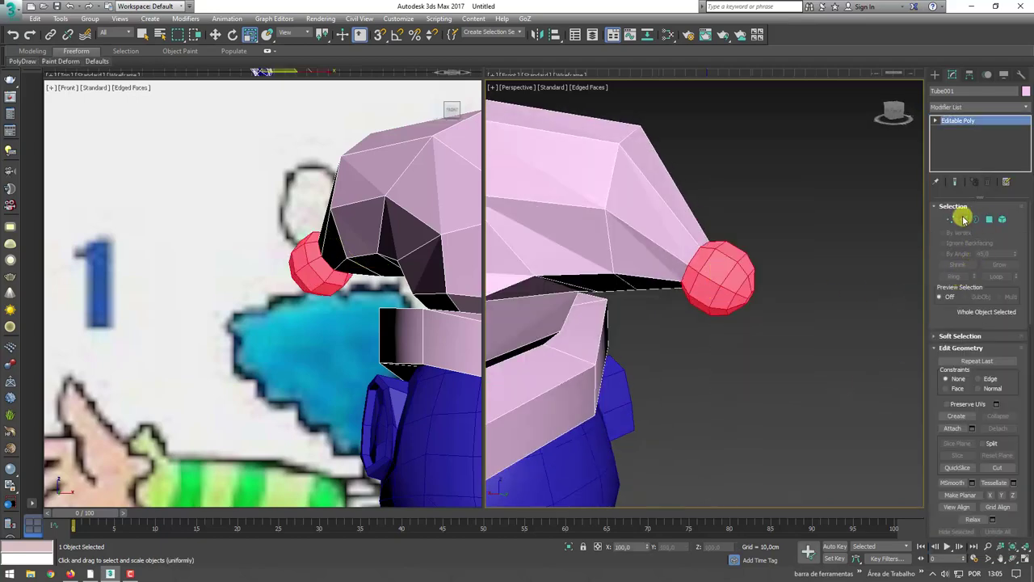
{"action": "left_click", "coordinate": [964, 219]}
Insert a new edge loop near the hat's ball tip
{"action": "double_click", "coordinate": [694, 248]}
{"action": "left_click", "coordinate": [658, 172]}
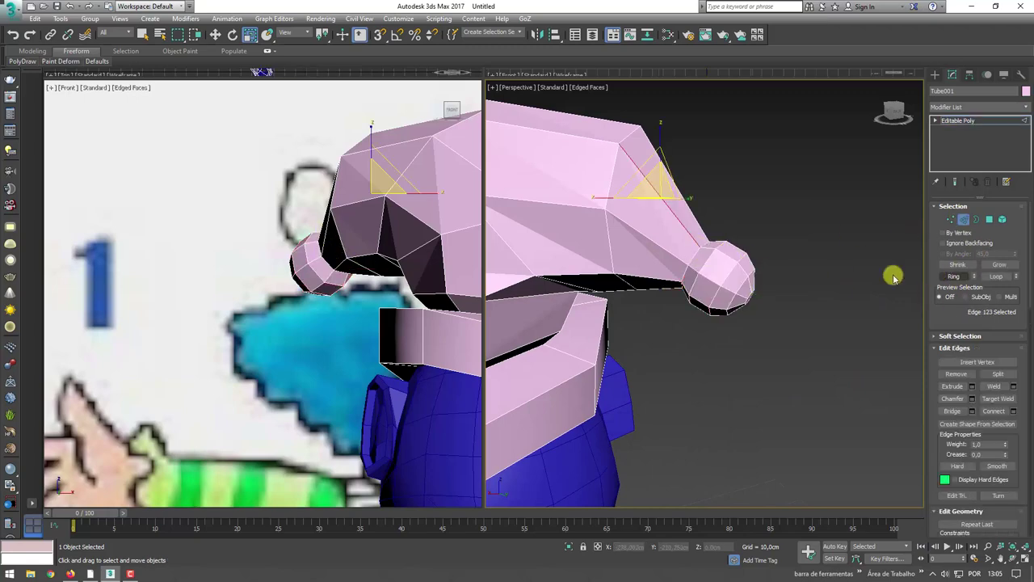
{"action": "left_click", "coordinate": [30, 51]}
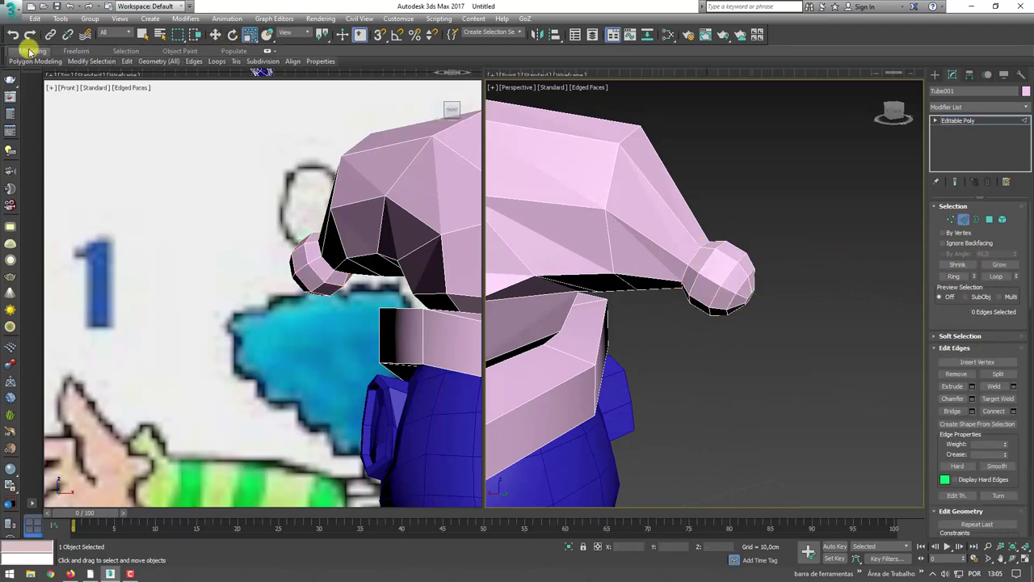
{"action": "mouse_move", "coordinate": [127, 62]}
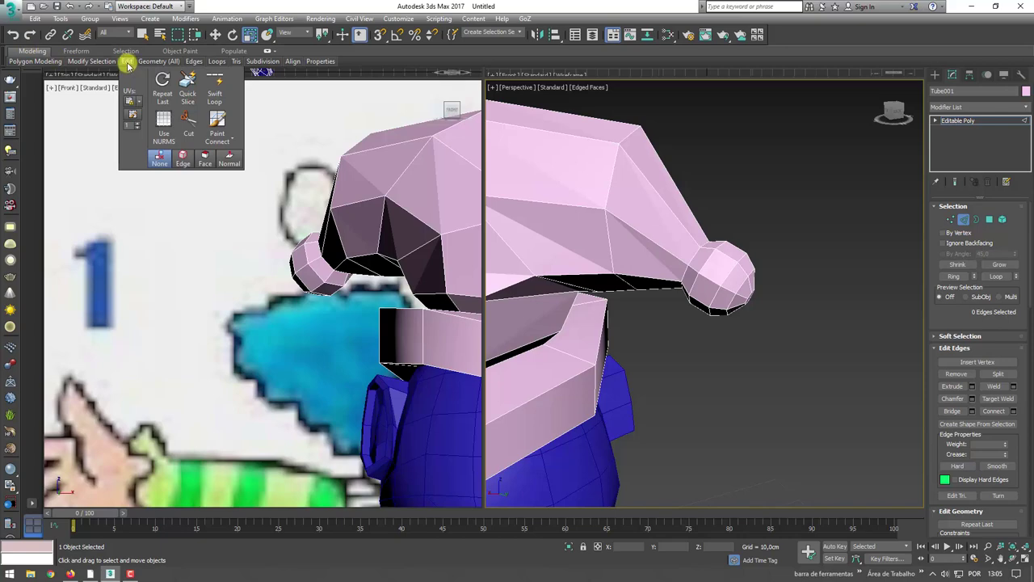
{"action": "left_click", "coordinate": [215, 81]}
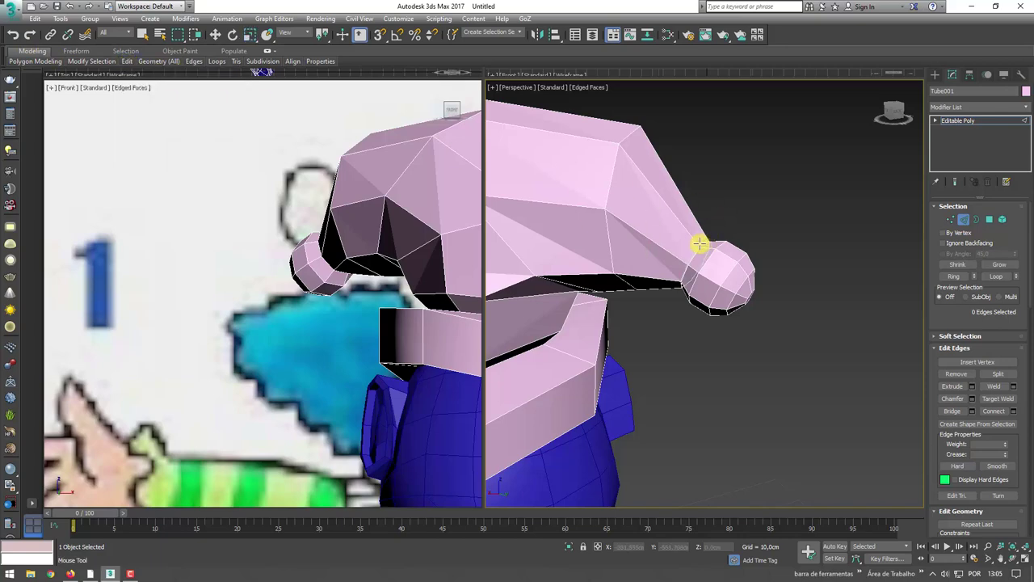
{"action": "left_click", "coordinate": [691, 242]}
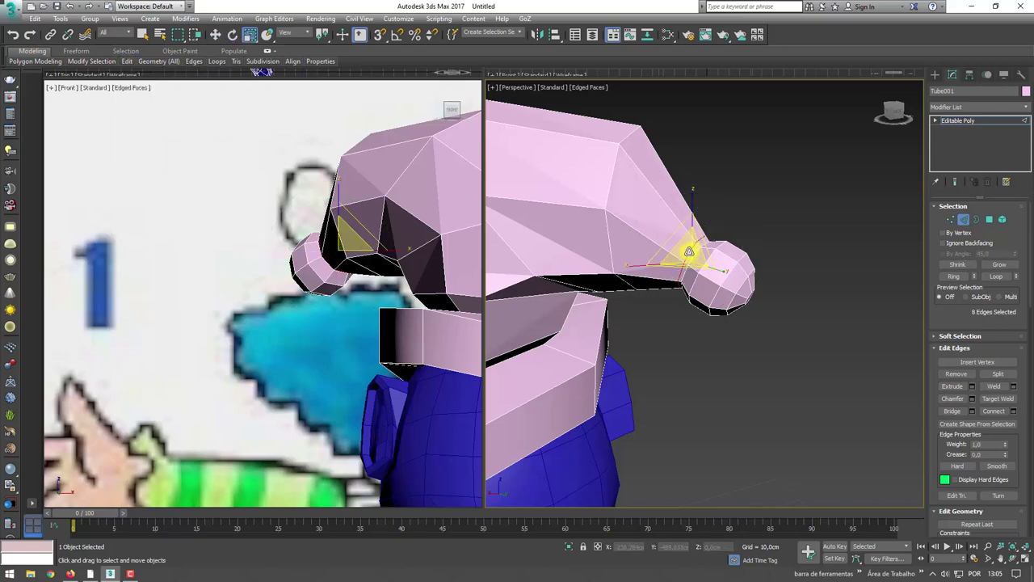
{"action": "right_click", "coordinate": [687, 284]}
{"action": "key", "text": "w"}
Exit edge editing on the hat and switch to Select and Rotate for the whole piece
{"action": "mouse_move", "coordinate": [676, 283]}
{"action": "middle_mouse_down", "text": "alt"}
{"action": "mouse_move", "coordinate": [709, 353]}
{"action": "mouse_move", "coordinate": [675, 357]}
{"action": "mouse_move", "coordinate": [541, 270]}
{"action": "middle_mouse_up", "text": "alt"}
{"action": "scroll", "coordinate": [672, 296], "scroll_direction": "down", "scroll_amount": 3}
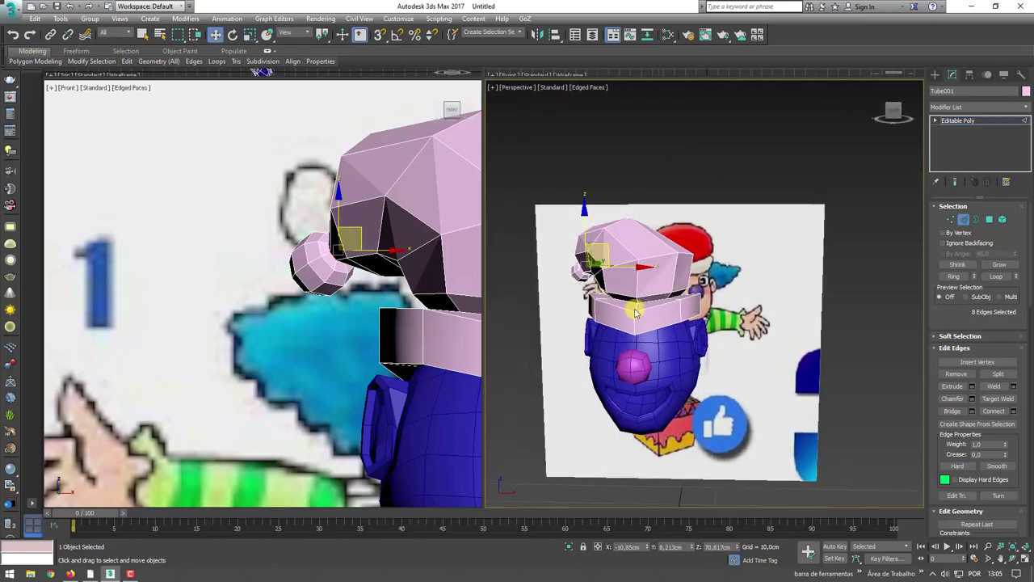
{"action": "middle_click_drag", "start_coordinate": [673, 296], "coordinate": [688, 281], "text": "alt"}
{"action": "middle_click_drag", "start_coordinate": [740, 260], "coordinate": [814, 229], "text": "alt"}
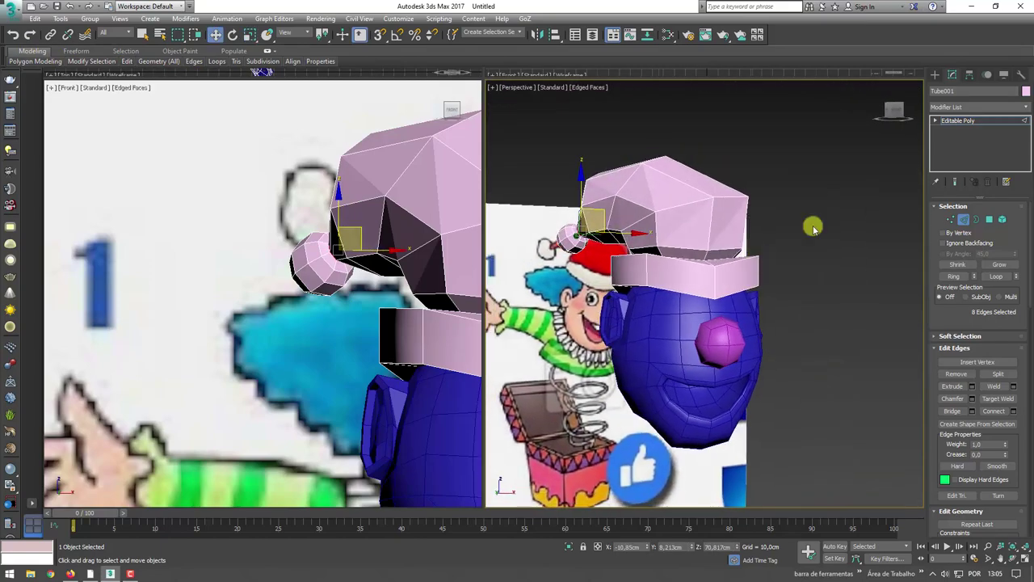
{"action": "left_click", "coordinate": [958, 120]}
{"action": "mouse_move", "coordinate": [663, 308]}
{"action": "middle_mouse_down", "text": "alt"}
{"action": "mouse_move", "coordinate": [727, 259]}
{"action": "mouse_move", "coordinate": [699, 272]}
{"action": "middle_mouse_up", "text": "alt"}
{"action": "key", "text": "e"}
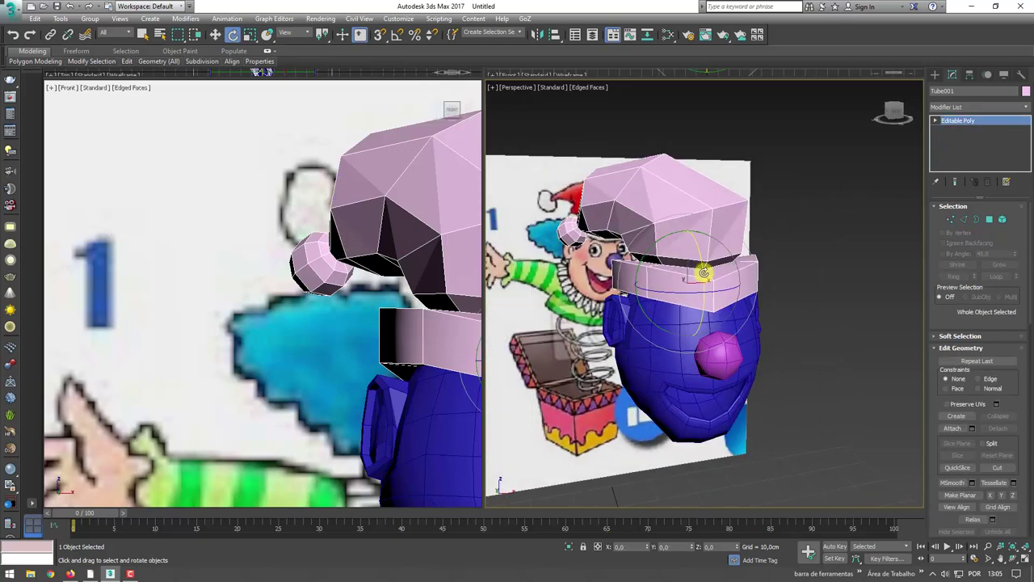
Tilt the Tube001 hat band about 11 degrees on the X axis
{"action": "left_click_drag", "start_coordinate": [703, 274], "coordinate": [702, 259]}
{"action": "key", "text": "w"}
{"action": "middle_click_drag", "start_coordinate": [703, 267], "coordinate": [742, 275], "text": "alt"}
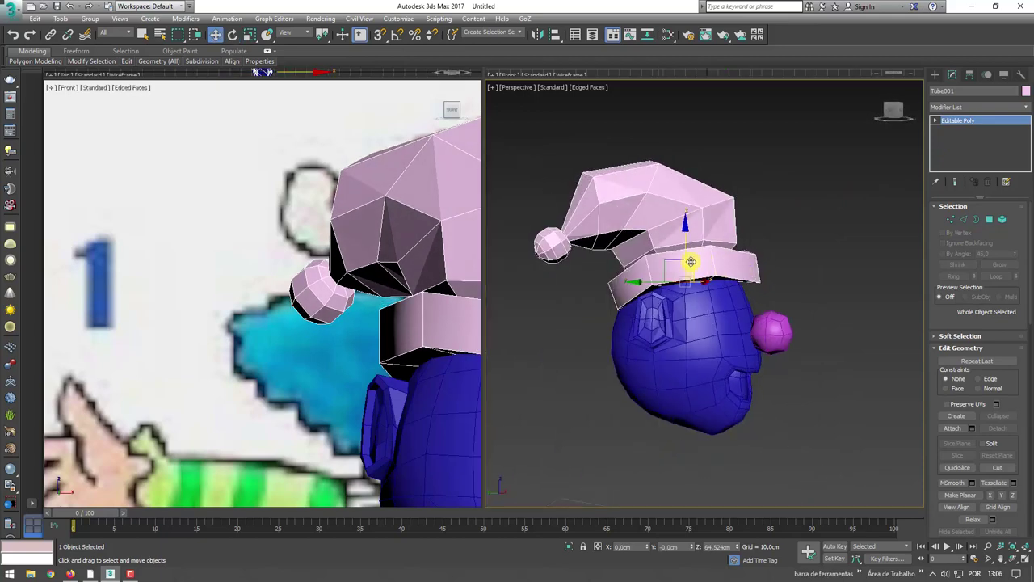
{"action": "mouse_move", "coordinate": [637, 286]}
{"action": "middle_mouse_down", "text": "alt"}
{"action": "mouse_move", "coordinate": [843, 315]}
{"action": "mouse_move", "coordinate": [792, 310]}
{"action": "middle_mouse_up", "text": "alt"}
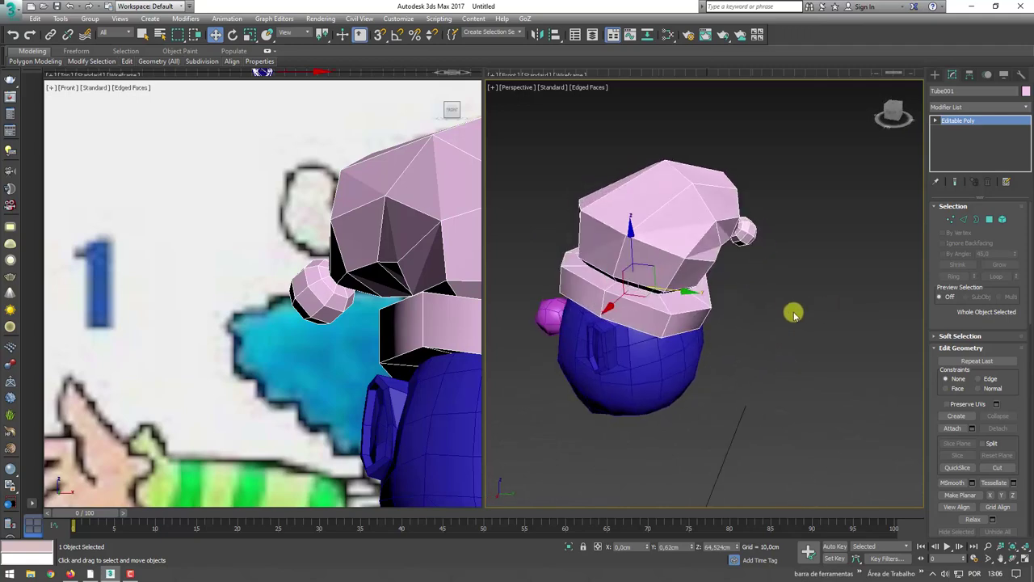
Scale the hat band up uniformly to about 104.8% over the head's top
{"action": "key", "text": "r"}
{"action": "mouse_move", "coordinate": [628, 284]}
{"action": "left_mouse_down"}
{"action": "mouse_move", "coordinate": [634, 274]}
{"action": "mouse_move", "coordinate": [635, 285]}
{"action": "left_mouse_up"}
{"action": "mouse_move", "coordinate": [635, 284]}
{"action": "middle_mouse_down", "text": "alt"}
{"action": "mouse_move", "coordinate": [789, 266]}
{"action": "mouse_move", "coordinate": [778, 287]}
{"action": "middle_mouse_up", "text": "alt"}
Inspect the hat band's edges, return to object level, and select the reference image plane
{"action": "left_click", "coordinate": [964, 221]}
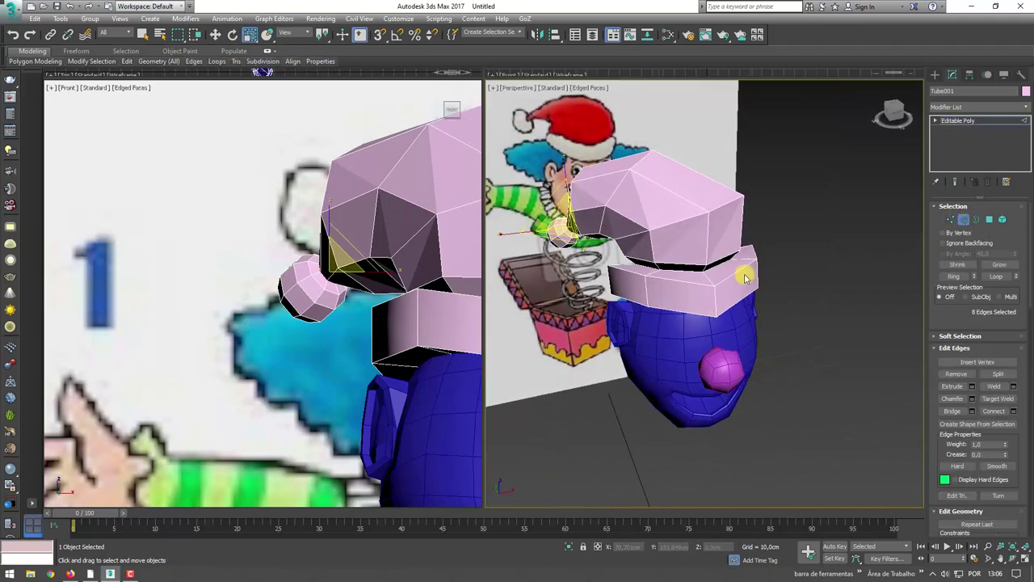
{"action": "scroll", "coordinate": [728, 267], "scroll_direction": "up", "scroll_amount": 2}
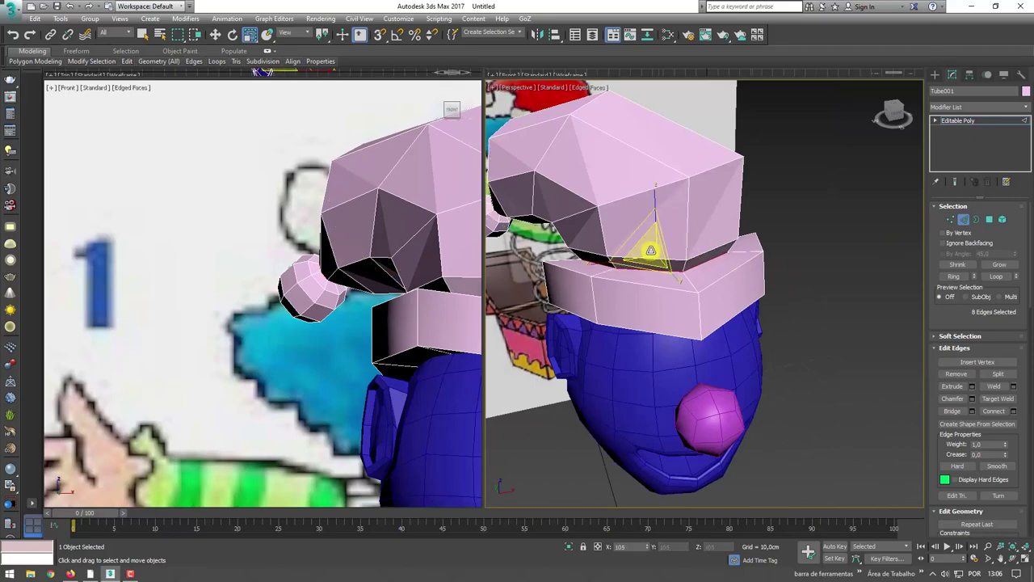
{"action": "mouse_move", "coordinate": [646, 256]}
{"action": "middle_mouse_down", "text": "alt"}
{"action": "mouse_move", "coordinate": [753, 235]}
{"action": "mouse_move", "coordinate": [764, 171]}
{"action": "middle_mouse_up", "text": "alt"}
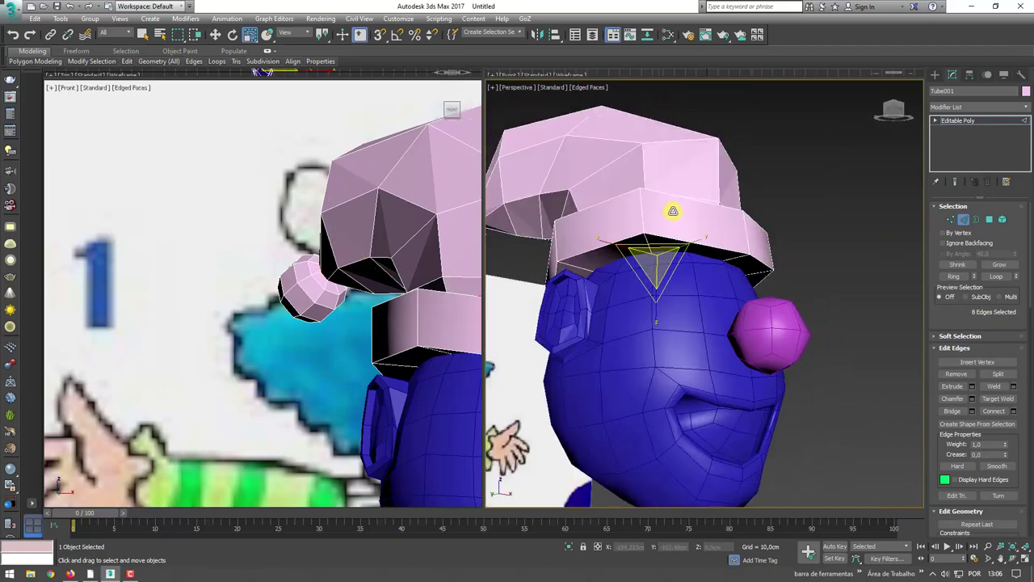
{"action": "left_click", "coordinate": [978, 119]}
{"action": "scroll", "coordinate": [388, 227], "scroll_direction": "down", "scroll_amount": 4}
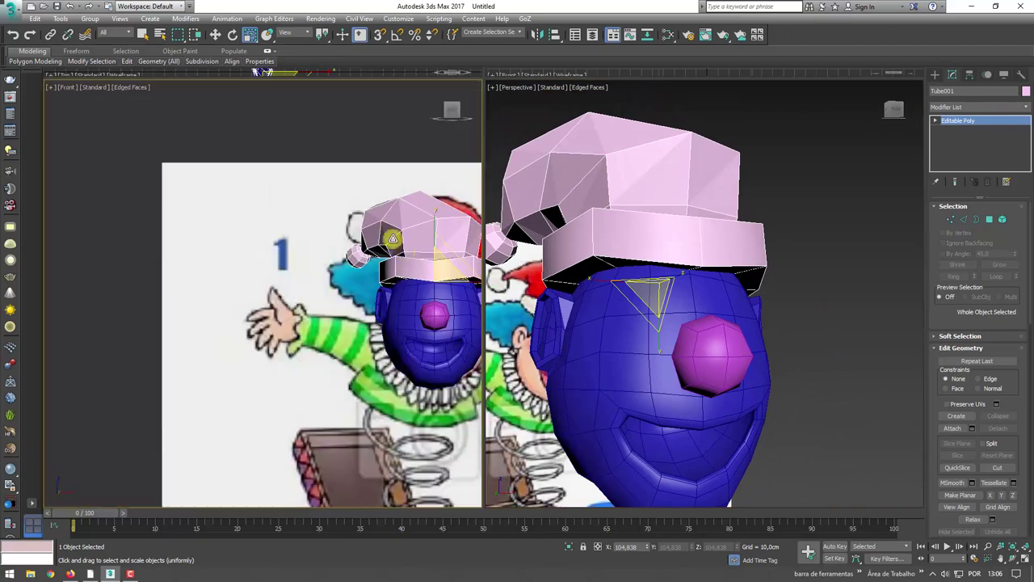
{"action": "scroll", "coordinate": [392, 224], "scroll_direction": "up", "scroll_amount": 2}
{"action": "scroll", "coordinate": [392, 224], "scroll_direction": "up", "scroll_amount": 1}
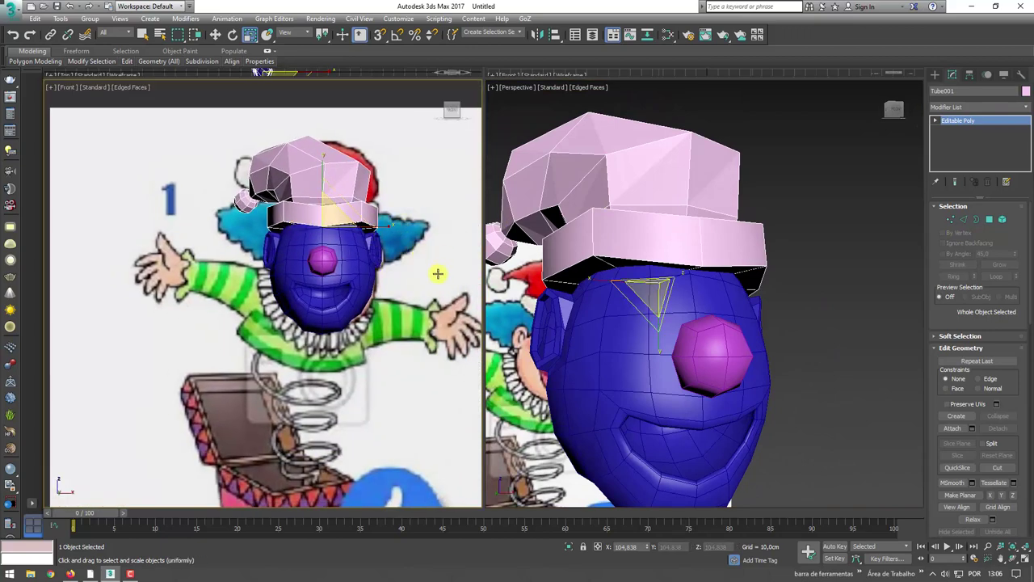
{"action": "scroll", "coordinate": [301, 293], "scroll_direction": "down", "scroll_amount": 2}
{"action": "left_click", "coordinate": [393, 340]}
Move the clown reference plane left to X 25,38 cm beside the head
{"action": "key", "text": "w"}
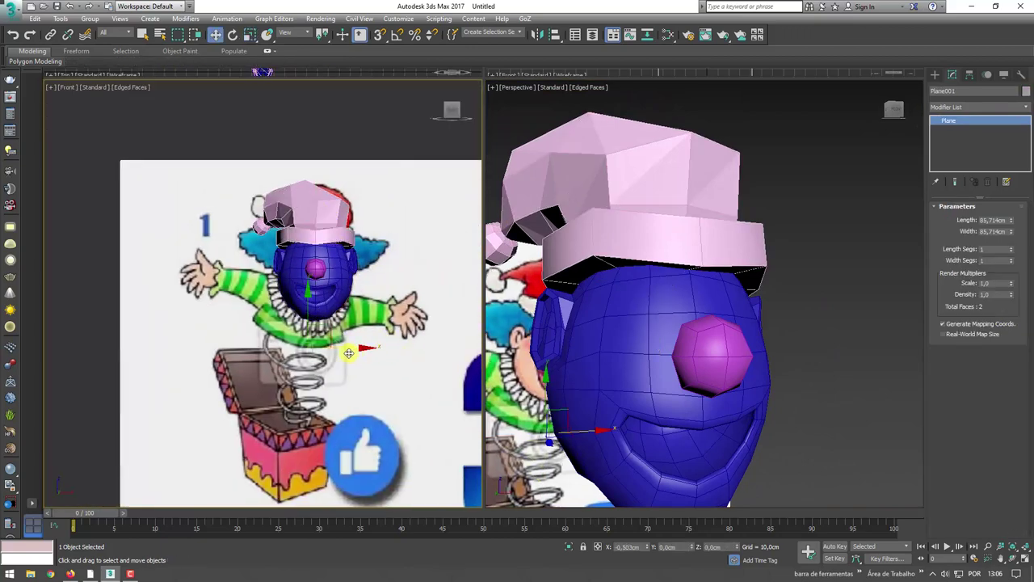
{"action": "left_click_drag", "start_coordinate": [365, 353], "coordinate": [255, 353]}
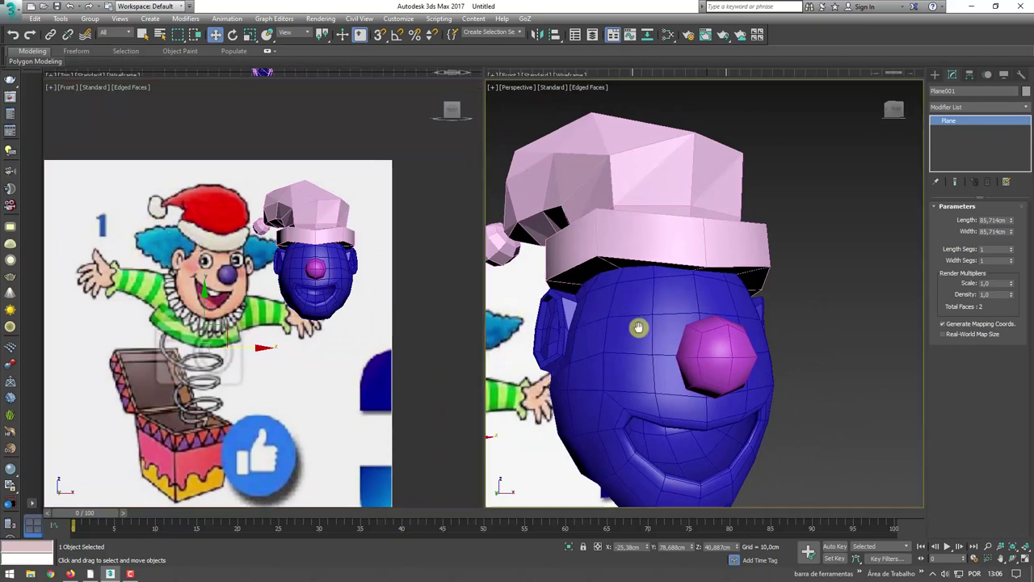
{"action": "middle_click_drag", "start_coordinate": [515, 308], "coordinate": [585, 196], "text": "alt"}
{"action": "scroll", "coordinate": [586, 197], "scroll_direction": "up", "scroll_amount": 4}
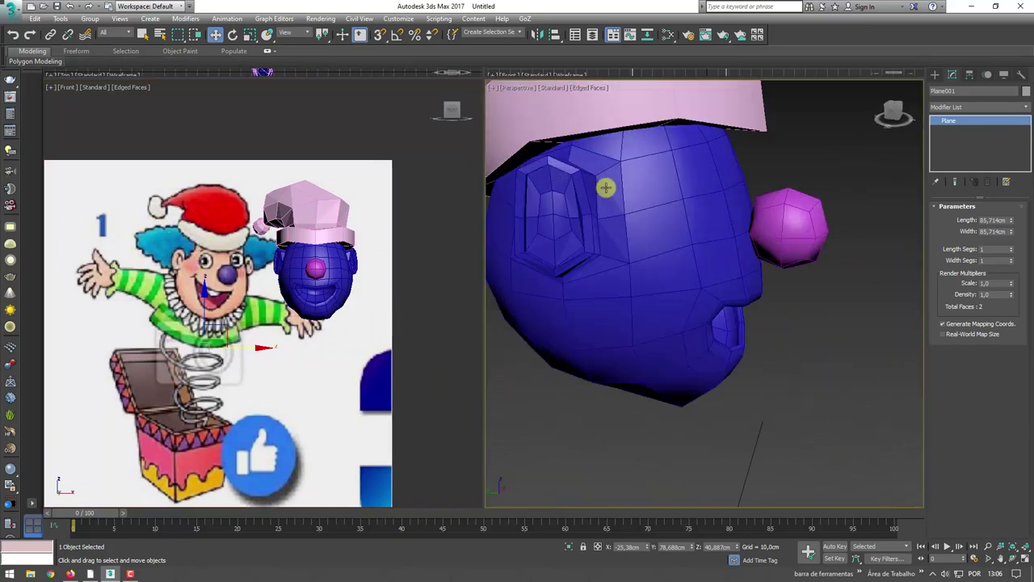
Select the blue head and expand the modeling ribbon to full panels
{"action": "left_click", "coordinate": [606, 165]}
{"action": "mouse_move", "coordinate": [605, 162]}
{"action": "middle_mouse_down", "text": "alt"}
{"action": "mouse_move", "coordinate": [697, 217]}
{"action": "mouse_move", "coordinate": [504, 149]}
{"action": "mouse_move", "coordinate": [674, 243]}
{"action": "mouse_move", "coordinate": [509, 150]}
{"action": "mouse_move", "coordinate": [544, 148]}
{"action": "mouse_move", "coordinate": [324, 83]}
{"action": "middle_mouse_up", "text": "alt"}
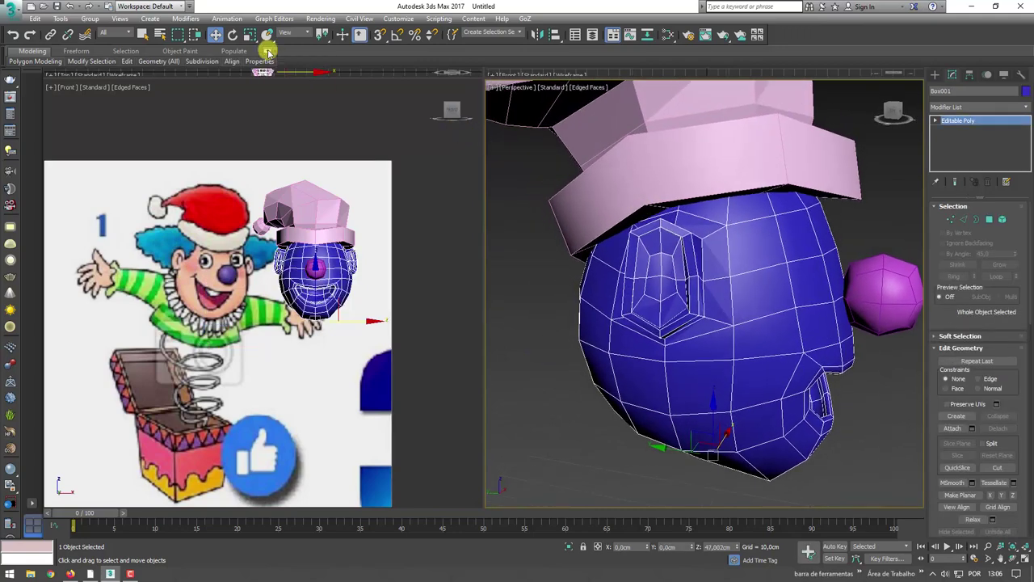
{"action": "left_click", "coordinate": [265, 51]}
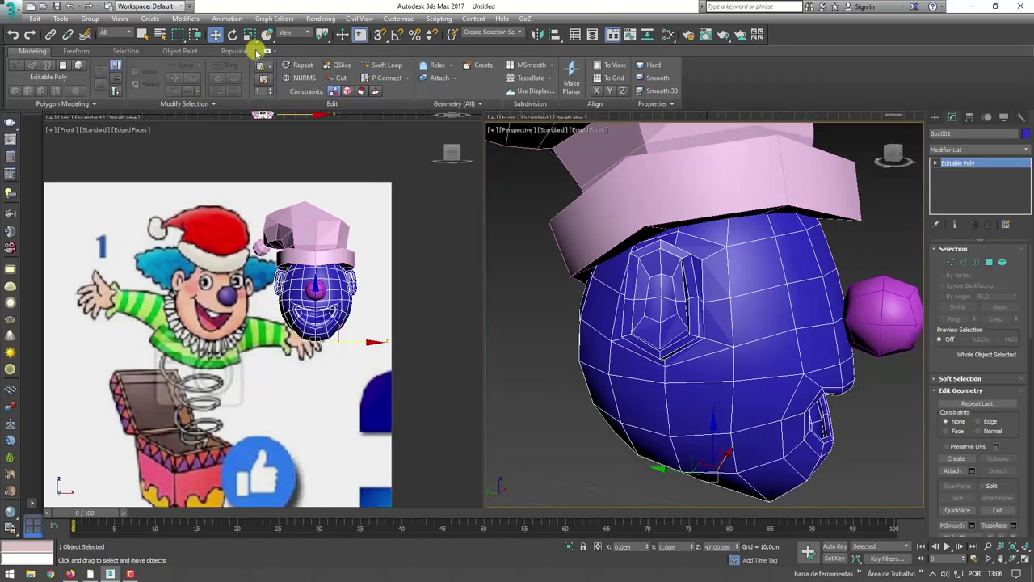
Rename Box001 to cabeça and set PolyDraw to draw on its surface
{"action": "left_click", "coordinate": [74, 51]}
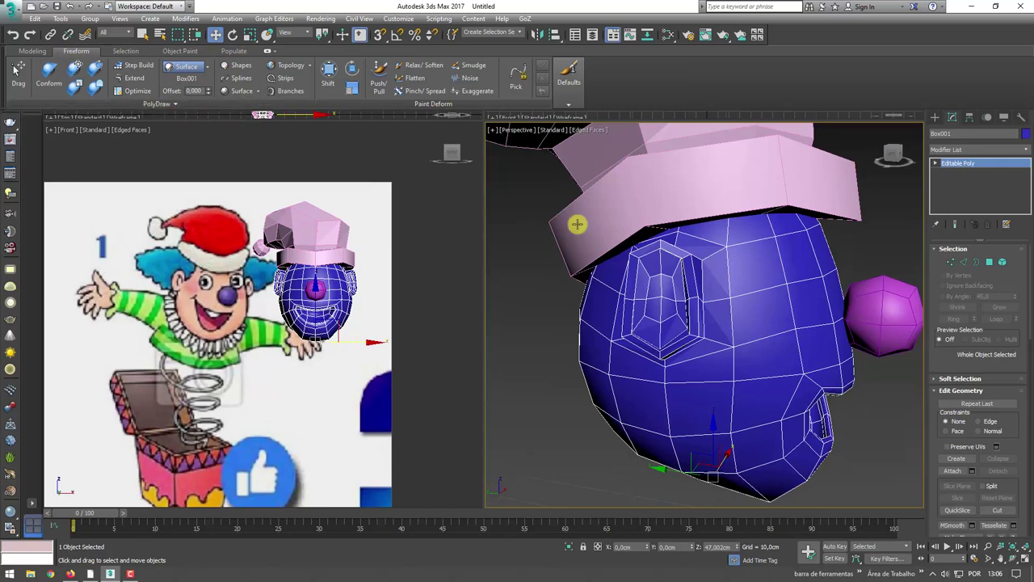
{"action": "left_click_drag", "start_coordinate": [956, 134], "coordinate": [925, 139]}
{"action": "type", "text": "cabeça"}
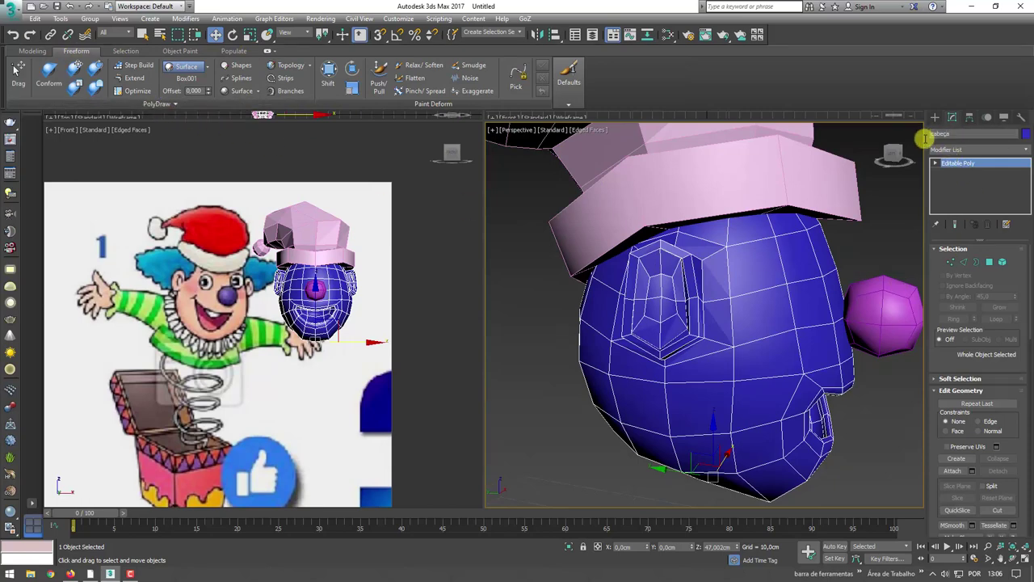
{"action": "left_click", "coordinate": [207, 69]}
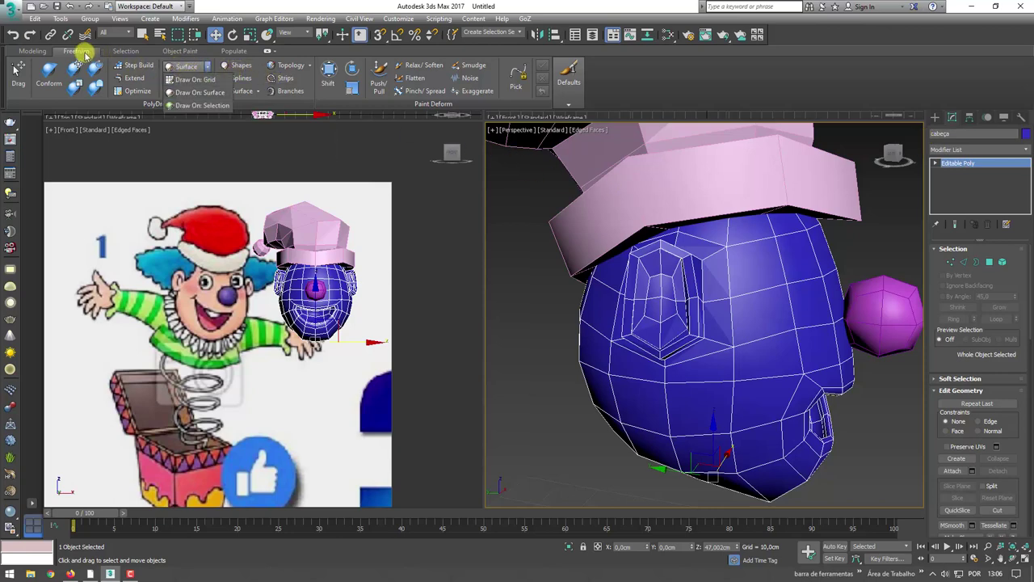
{"action": "left_click", "coordinate": [201, 92]}
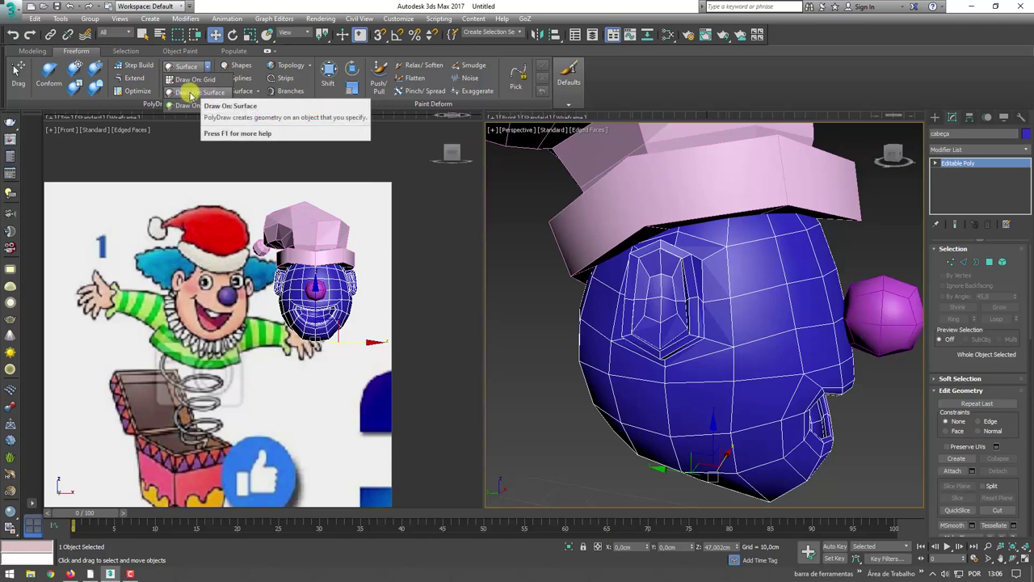
{"action": "left_click", "coordinate": [186, 78]}
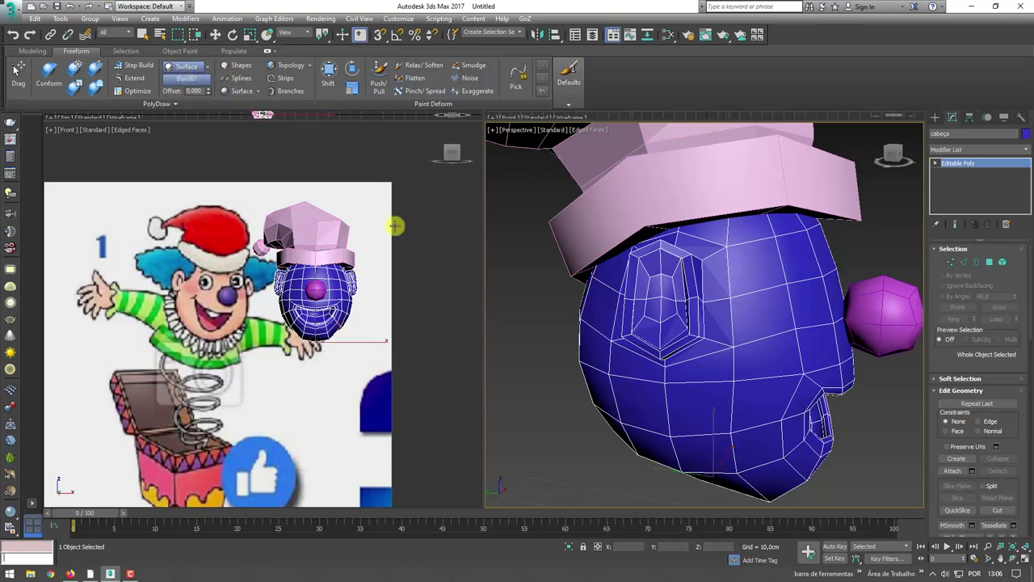
{"action": "left_click", "coordinate": [760, 276]}
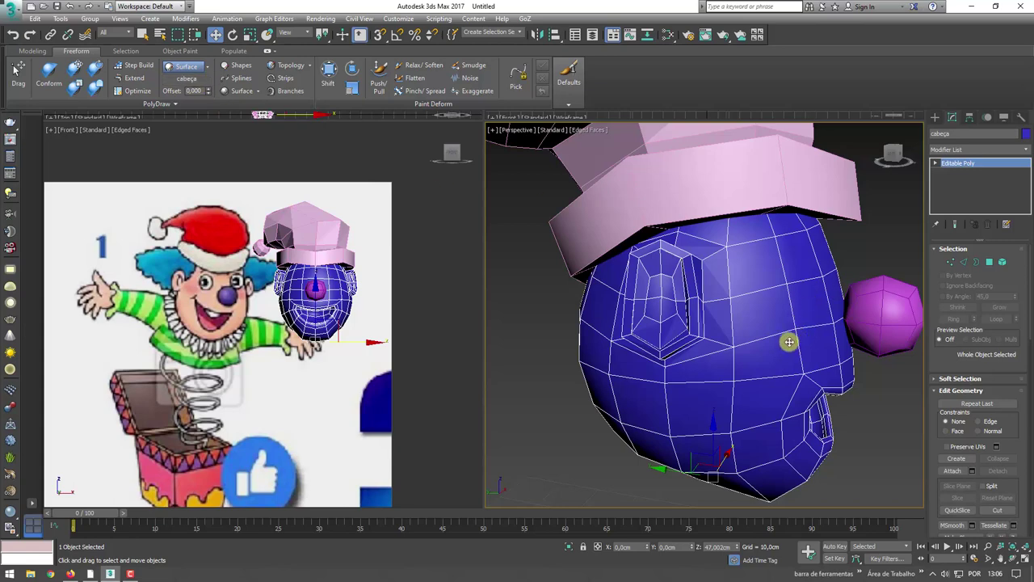
Leave Step Build off and create a new empty PolyDraw object
{"action": "mouse_move", "coordinate": [789, 342]}
{"action": "middle_mouse_down", "text": "alt"}
{"action": "mouse_move", "coordinate": [749, 347]}
{"action": "mouse_move", "coordinate": [757, 363]}
{"action": "mouse_move", "coordinate": [705, 340]}
{"action": "middle_mouse_up", "text": "alt"}
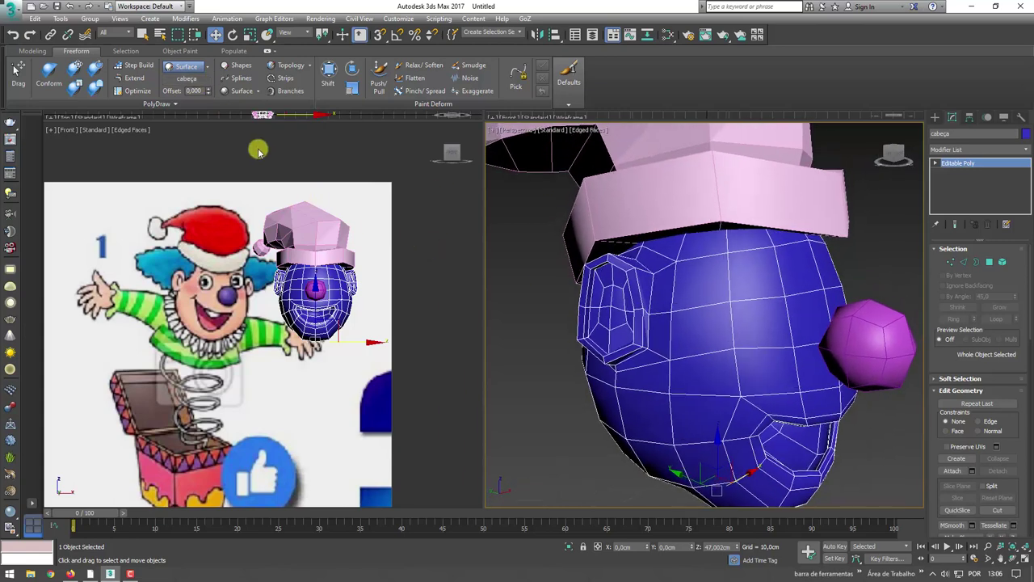
{"action": "left_click", "coordinate": [134, 64]}
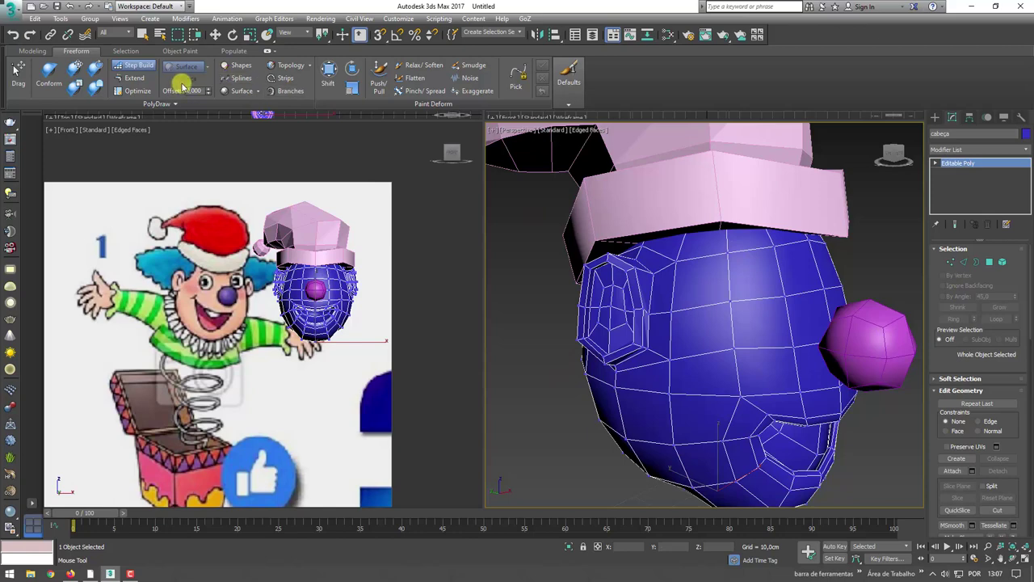
{"action": "left_click", "coordinate": [139, 68]}
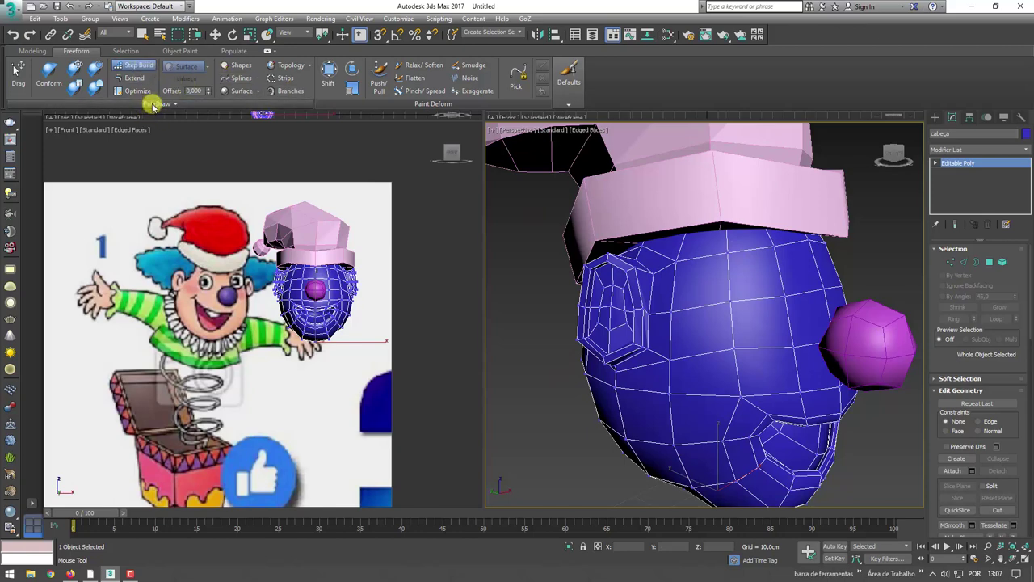
{"action": "left_click", "coordinate": [149, 105]}
{"action": "left_click", "coordinate": [186, 66]}
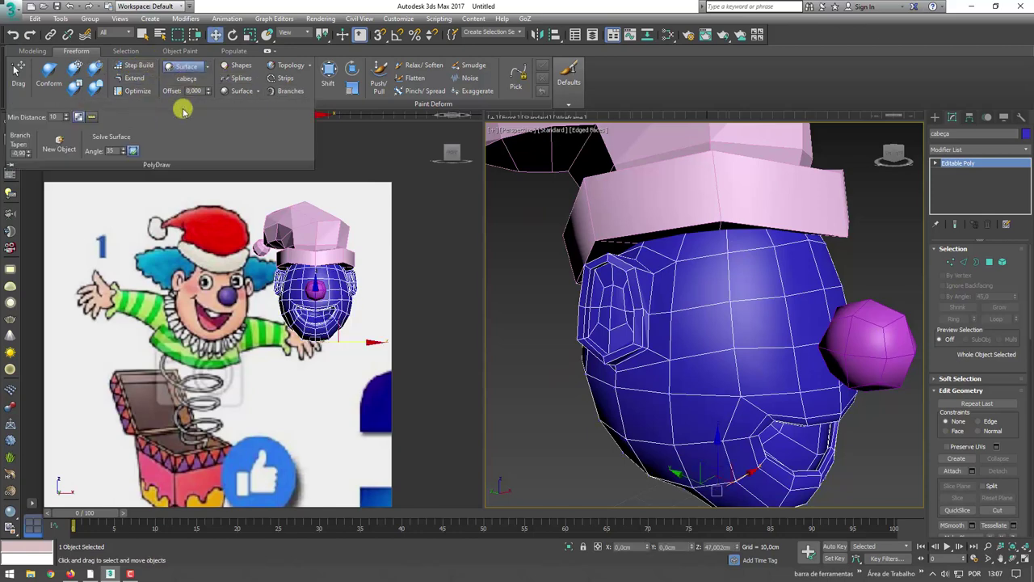
{"action": "left_click", "coordinate": [58, 144]}
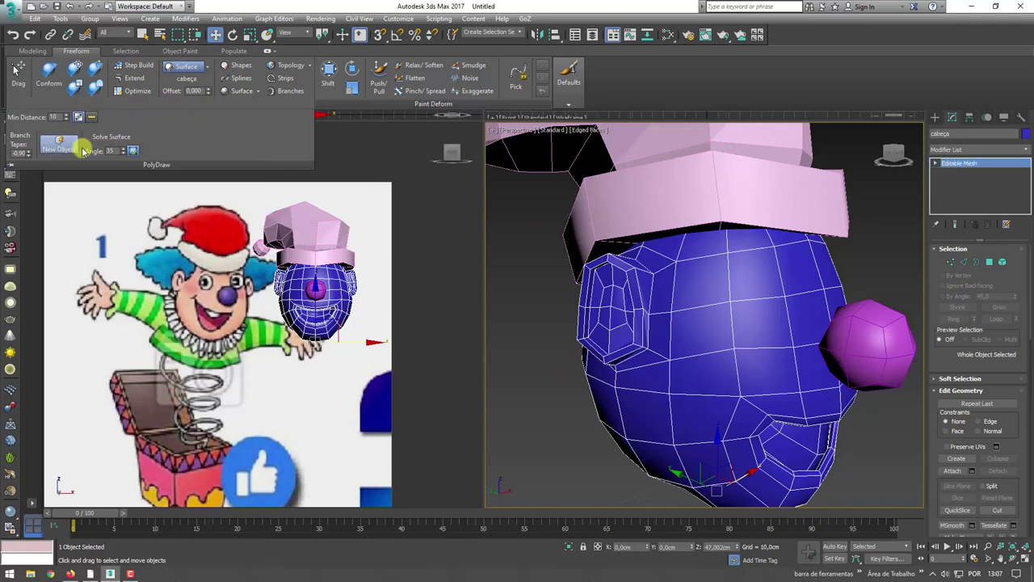
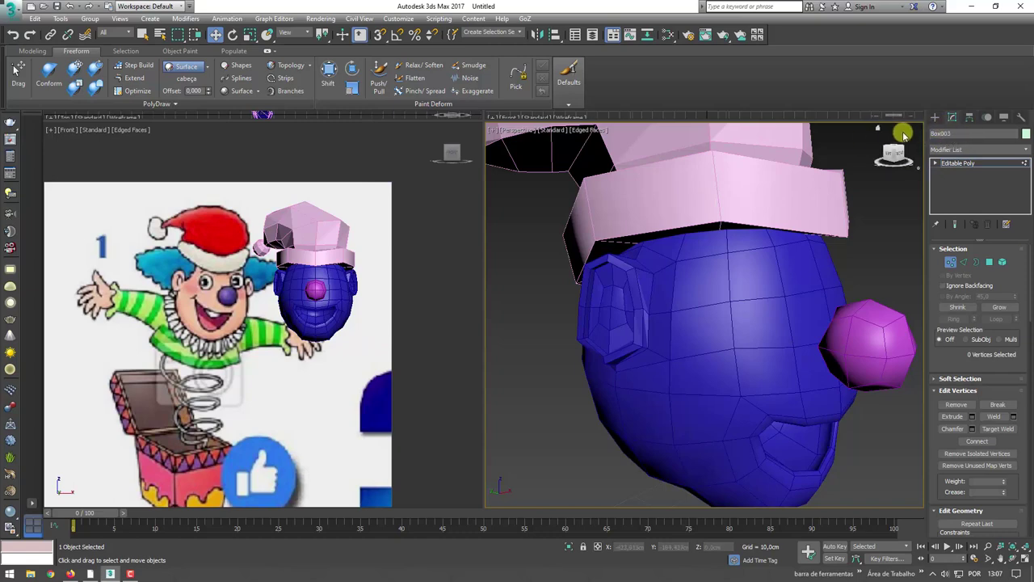
Turn on Step Build in Freeform PolyDraw and zoom in on the clown's ear
{"action": "left_click", "coordinate": [121, 69]}
{"action": "mouse_move", "coordinate": [687, 323]}
{"action": "middle_mouse_down", "text": "alt"}
{"action": "mouse_move", "coordinate": [722, 296]}
{"action": "mouse_move", "coordinate": [608, 275]}
{"action": "middle_mouse_up", "text": "alt"}
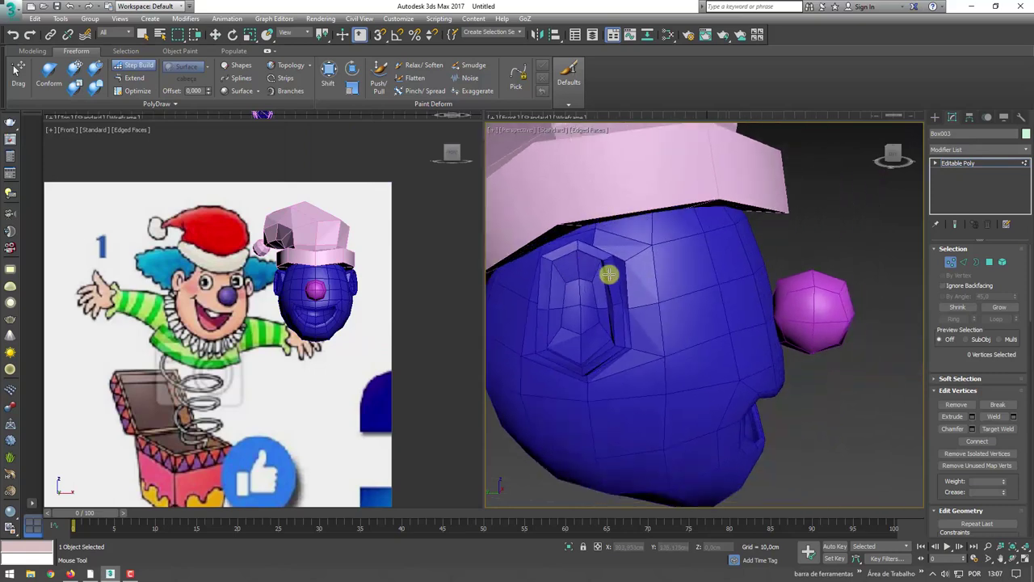
{"action": "scroll", "coordinate": [651, 321], "scroll_direction": "up", "scroll_amount": 3}
{"action": "scroll", "coordinate": [653, 323], "scroll_direction": "up", "scroll_amount": 5}
{"action": "scroll", "coordinate": [667, 336], "scroll_direction": "down", "scroll_amount": 3}
{"action": "middle_click_drag", "start_coordinate": [669, 337], "coordinate": [634, 353]}
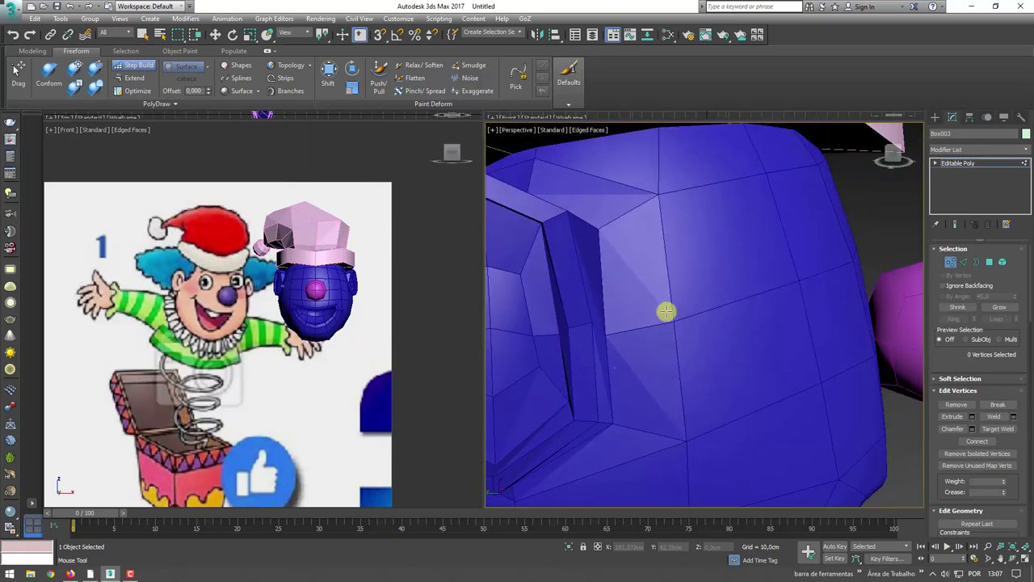
{"action": "mouse_move", "coordinate": [659, 356]}
{"action": "middle_mouse_down", "text": "alt"}
{"action": "mouse_move", "coordinate": [643, 352]}
{"action": "mouse_move", "coordinate": [665, 302]}
{"action": "middle_mouse_up", "text": "alt"}
Toggle wireframe with F3 to inspect the head mesh and undo a stray change
{"action": "key", "text": "F3"}
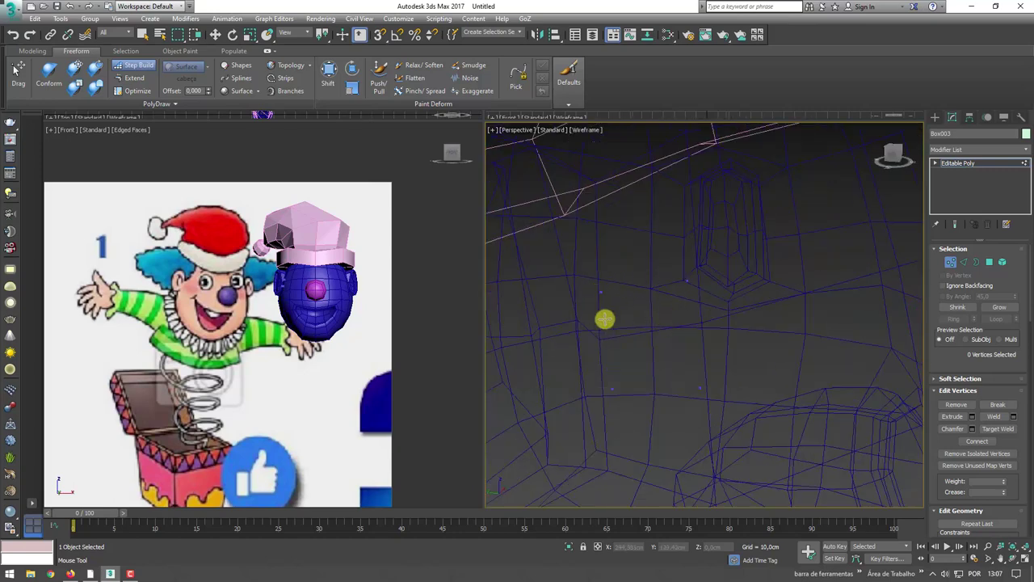
{"action": "key", "text": "F3"}
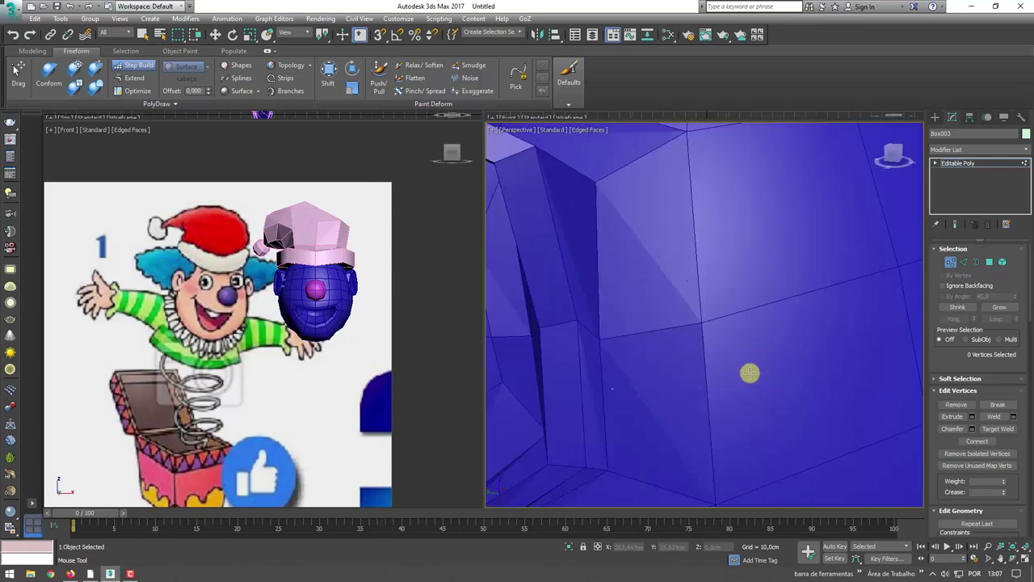
{"action": "key", "text": "shift"}
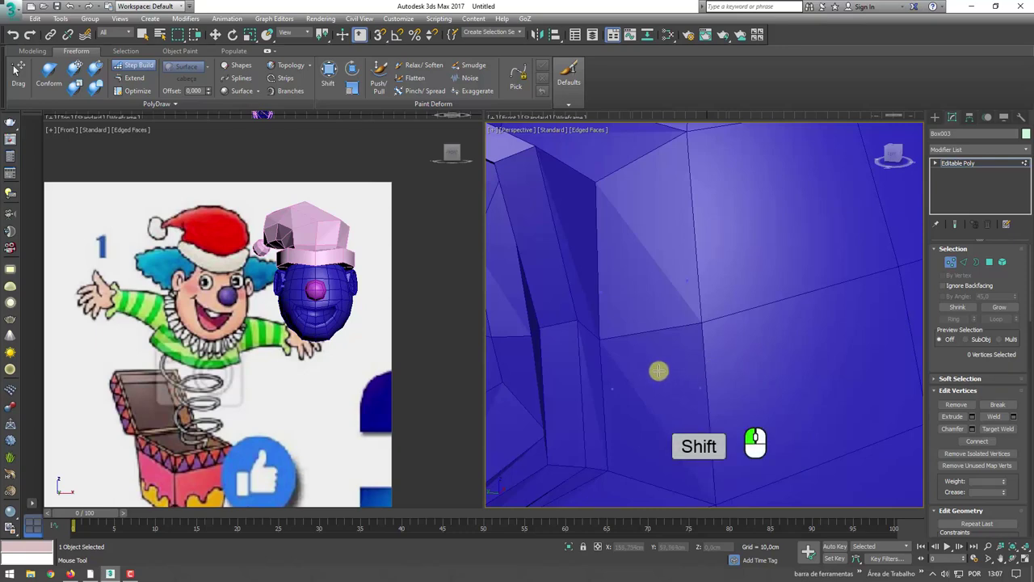
{"action": "mouse_move", "coordinate": [678, 320]}
{"action": "middle_mouse_down", "text": "shift"}
{"action": "mouse_move", "coordinate": [644, 336]}
{"action": "mouse_move", "coordinate": [665, 337]}
{"action": "mouse_move", "coordinate": [673, 263]}
{"action": "middle_mouse_up", "text": "shift"}
{"action": "key", "text": "F3"}
{"action": "key", "text": "F3"}
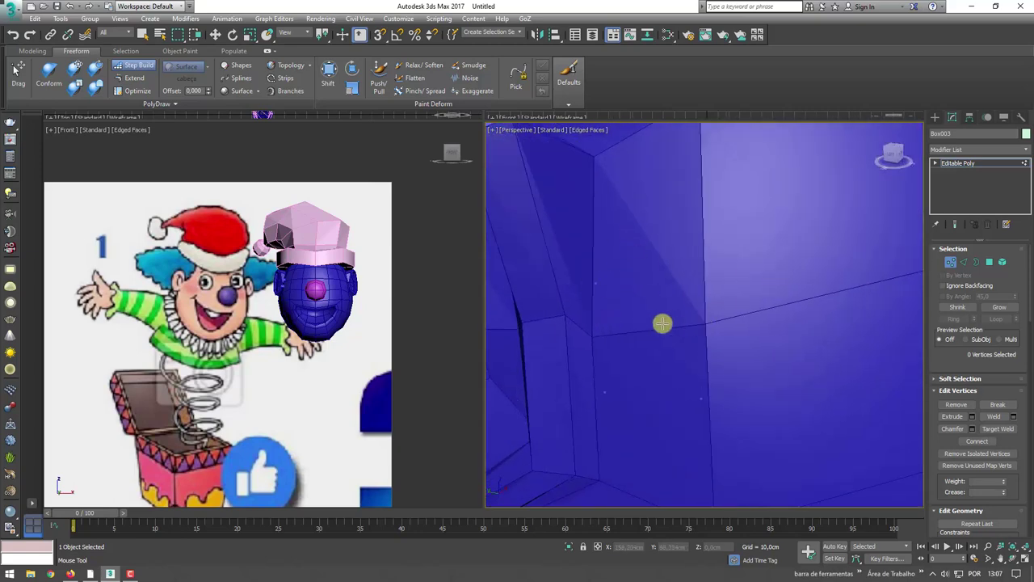
{"action": "key", "text": "ctrl+z"}
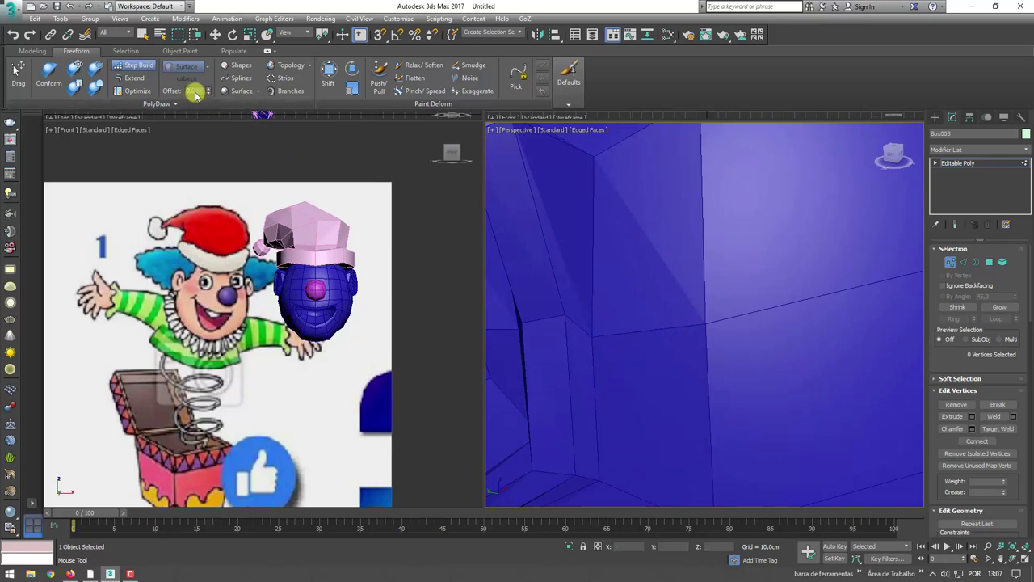
Set the PolyDraw offset to 0.100 and draw the first quad beside the ear
{"action": "left_click", "coordinate": [205, 90]}
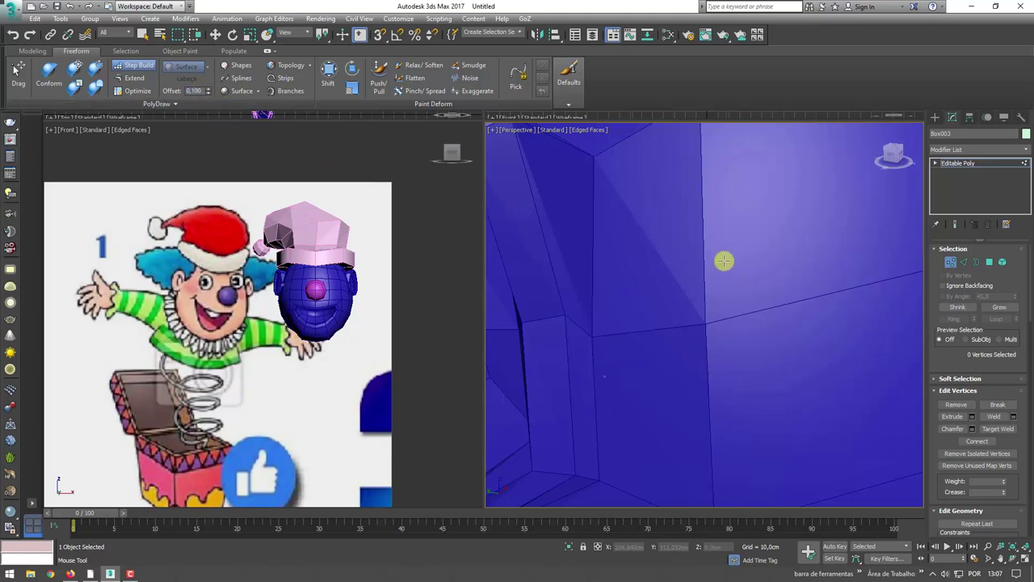
{"action": "left_click", "coordinate": [665, 349]}
{"action": "left_click_drag", "start_coordinate": [665, 348], "coordinate": [719, 305], "text": "shift"}
{"action": "mouse_move", "coordinate": [718, 304]}
{"action": "middle_mouse_down", "text": "alt"}
{"action": "mouse_move", "coordinate": [638, 296]}
{"action": "mouse_move", "coordinate": [662, 283]}
{"action": "mouse_move", "coordinate": [734, 330]}
{"action": "mouse_move", "coordinate": [649, 290]}
{"action": "mouse_move", "coordinate": [663, 372]}
{"action": "middle_mouse_up", "text": "alt"}
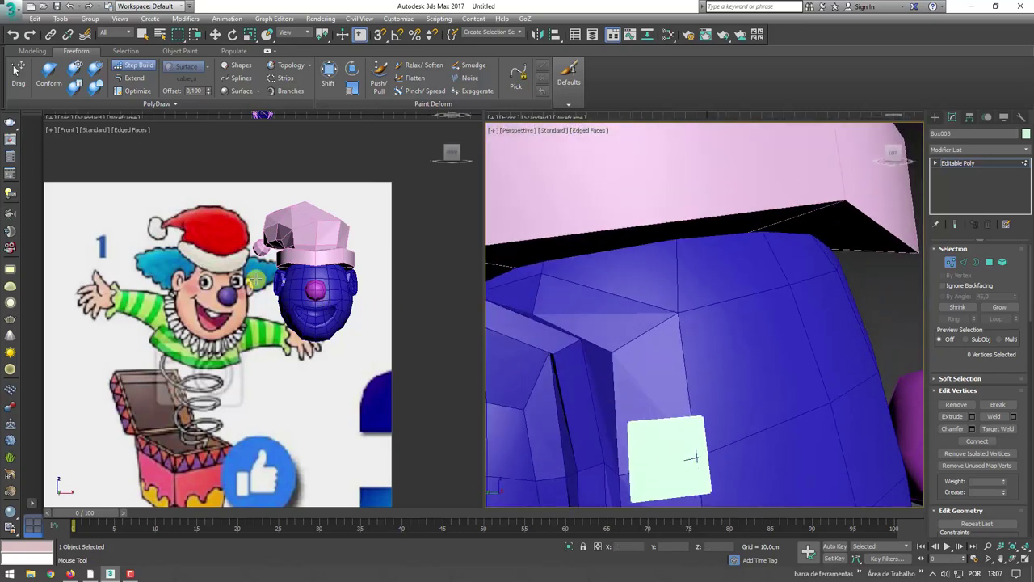
{"action": "mouse_move", "coordinate": [703, 435]}
{"action": "middle_mouse_down", "text": "alt"}
{"action": "mouse_move", "coordinate": [687, 418]}
{"action": "mouse_move", "coordinate": [707, 377]}
{"action": "middle_mouse_up", "text": "alt"}
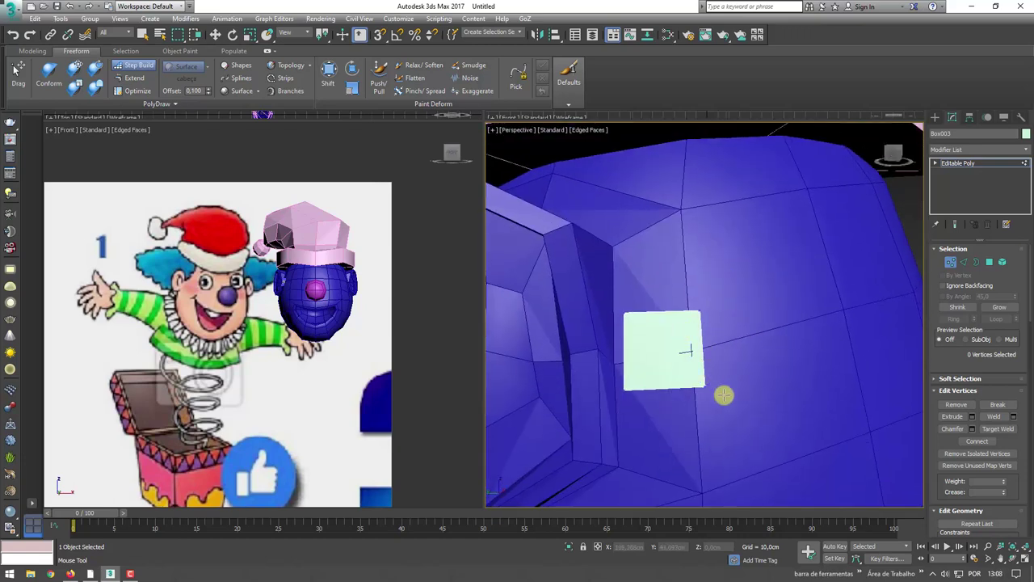
Reshape the first quad's corners and add two more quads extending the strip upward
{"action": "key", "text": "ctrl+alt+shift"}
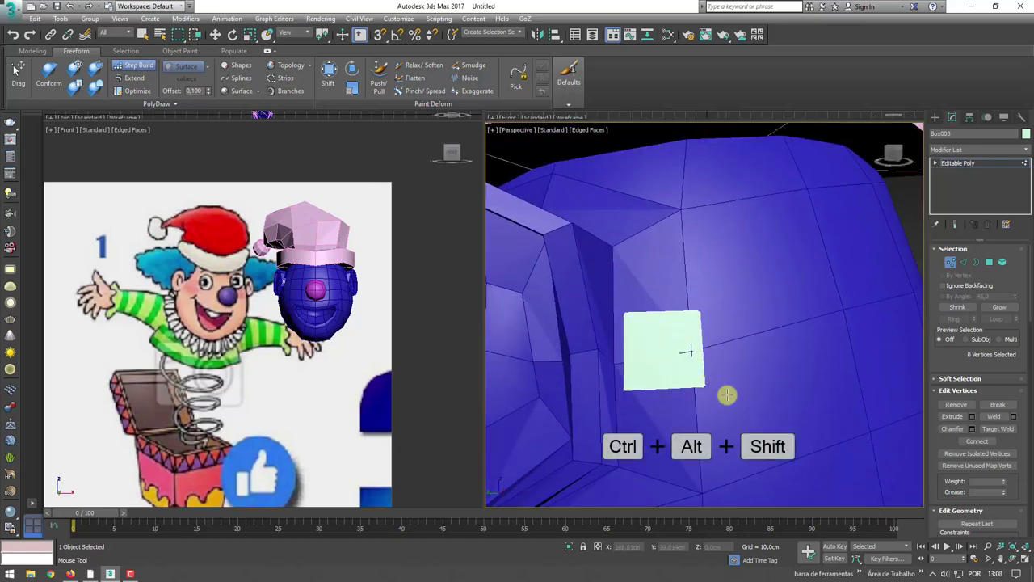
{"action": "left_click_drag", "start_coordinate": [702, 388], "coordinate": [677, 394]}
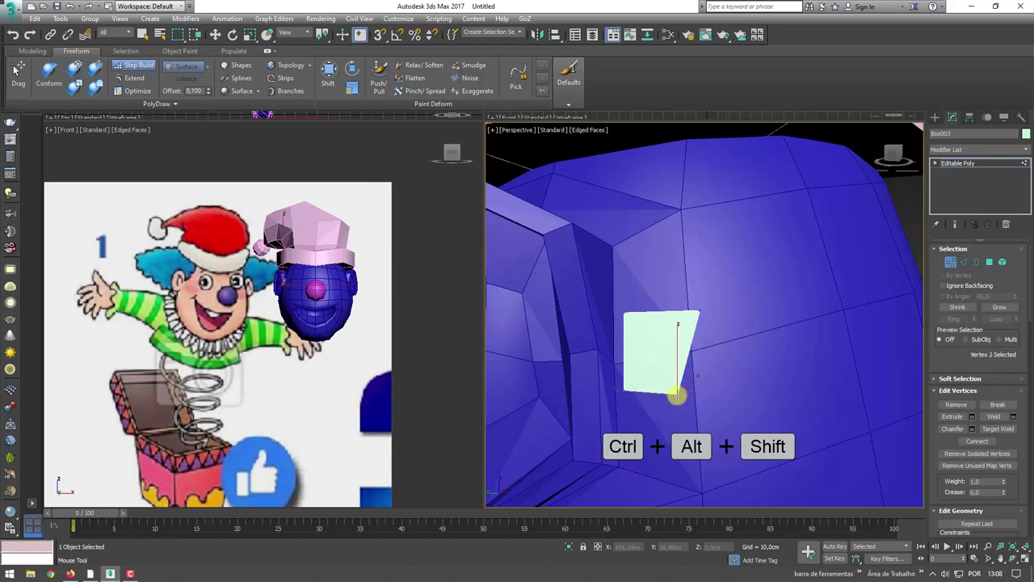
{"action": "left_click_drag", "start_coordinate": [697, 311], "coordinate": [681, 342]}
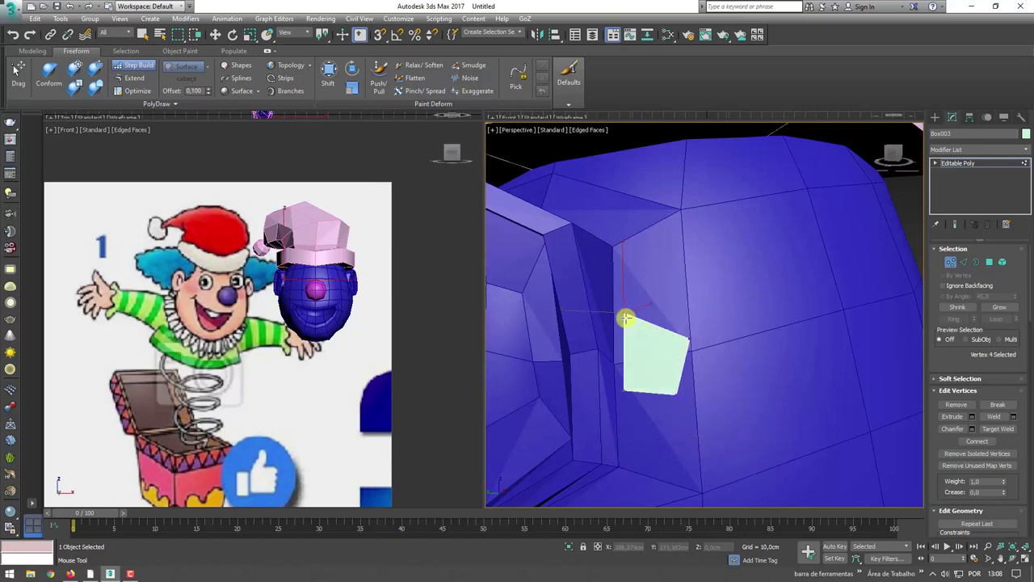
{"action": "mouse_move", "coordinate": [624, 315]}
{"action": "left_mouse_down"}
{"action": "mouse_move", "coordinate": [625, 336]}
{"action": "mouse_move", "coordinate": [692, 348]}
{"action": "mouse_move", "coordinate": [654, 302]}
{"action": "left_mouse_up"}
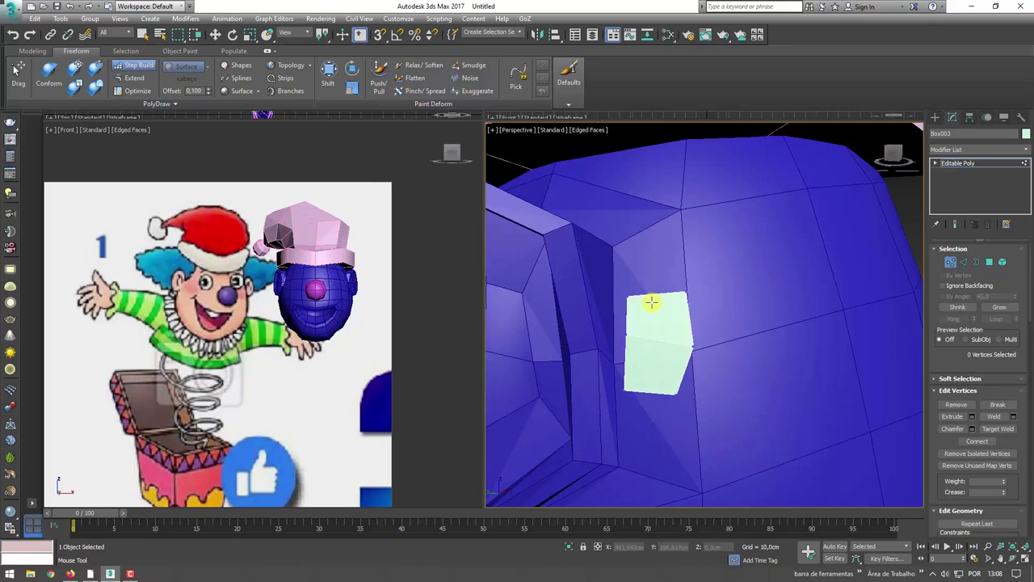
{"action": "mouse_move", "coordinate": [654, 303]}
{"action": "middle_mouse_down", "text": "alt"}
{"action": "mouse_move", "coordinate": [683, 300]}
{"action": "mouse_move", "coordinate": [642, 369]}
{"action": "mouse_move", "coordinate": [616, 327]}
{"action": "middle_mouse_up", "text": "alt"}
{"action": "left_click_drag", "start_coordinate": [645, 340], "coordinate": [534, 226], "text": "shift"}
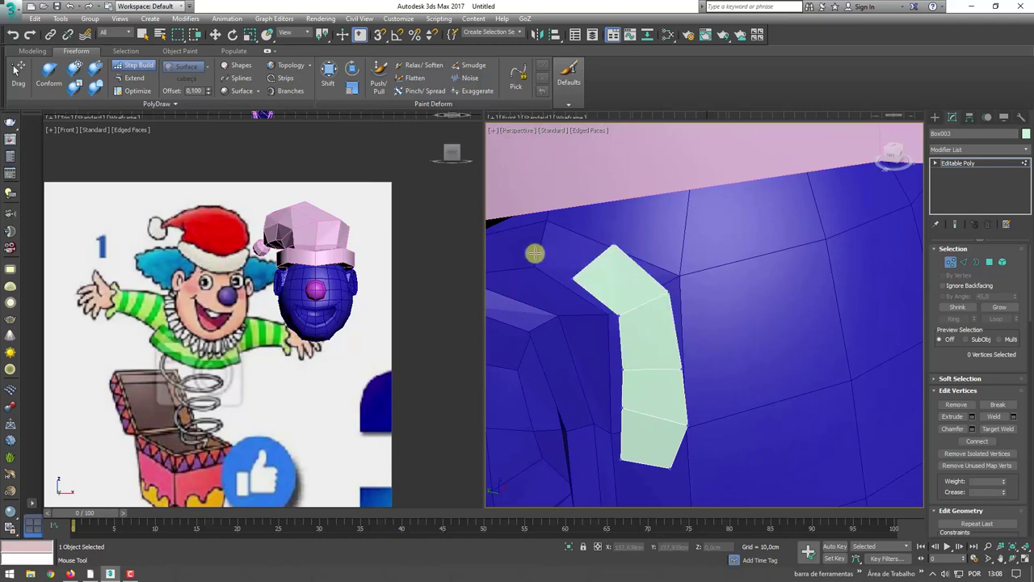
Add quads along the ear's rim toward its top and the strip's left end
{"action": "middle_click_drag", "start_coordinate": [534, 226], "coordinate": [645, 291], "text": "alt"}
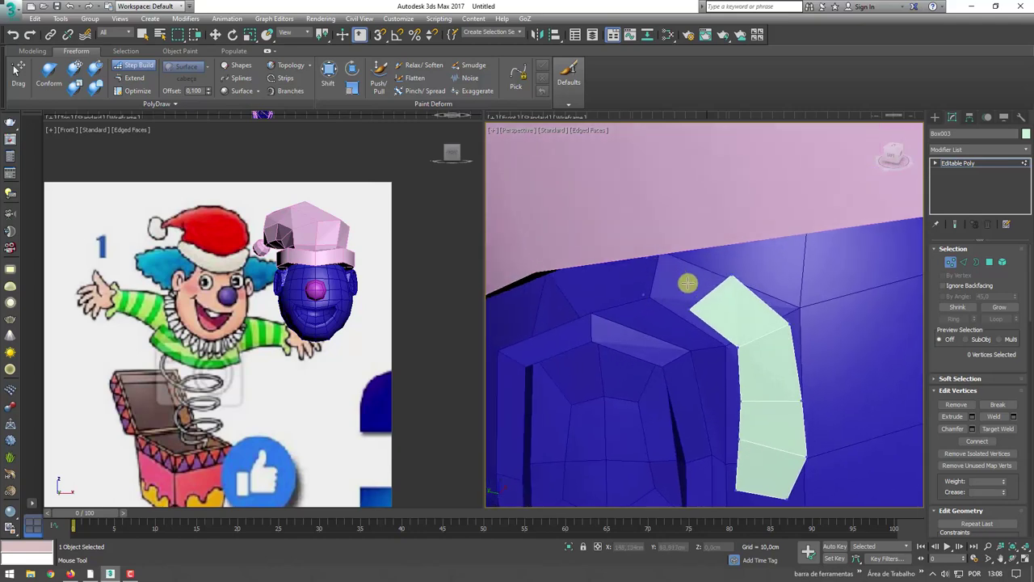
{"action": "left_click_drag", "start_coordinate": [688, 283], "coordinate": [596, 296], "text": "shift"}
{"action": "mouse_move", "coordinate": [596, 296]}
{"action": "middle_mouse_down", "text": "alt"}
{"action": "mouse_move", "coordinate": [573, 334]}
{"action": "mouse_move", "coordinate": [594, 349]}
{"action": "mouse_move", "coordinate": [547, 316]}
{"action": "middle_mouse_up", "text": "alt"}
{"action": "left_click_drag", "start_coordinate": [554, 298], "coordinate": [599, 296], "text": "shift"}
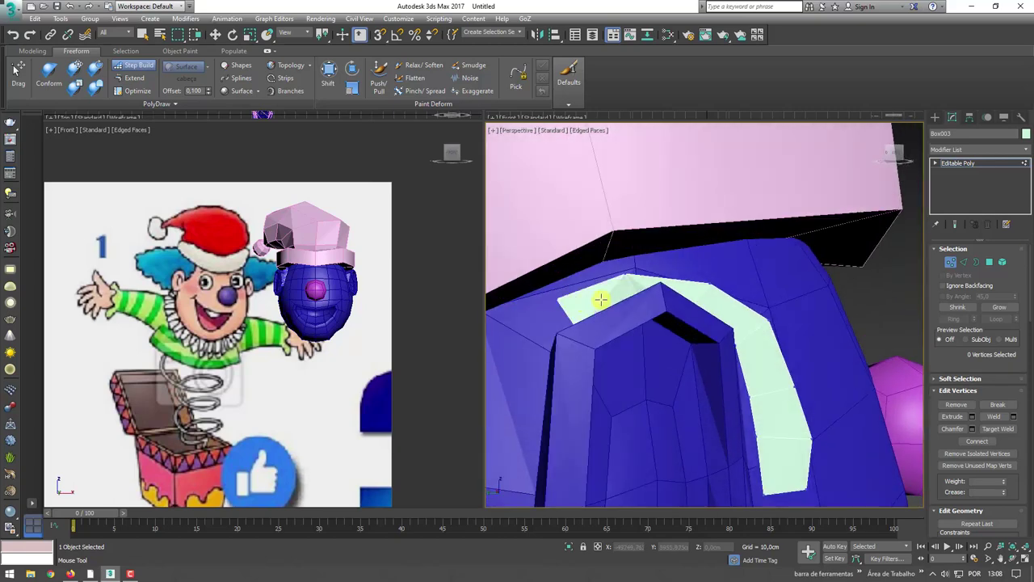
{"action": "mouse_move", "coordinate": [598, 296]}
{"action": "middle_mouse_down", "text": "alt"}
{"action": "mouse_move", "coordinate": [576, 332]}
{"action": "mouse_move", "coordinate": [586, 386]}
{"action": "middle_mouse_up", "text": "alt"}
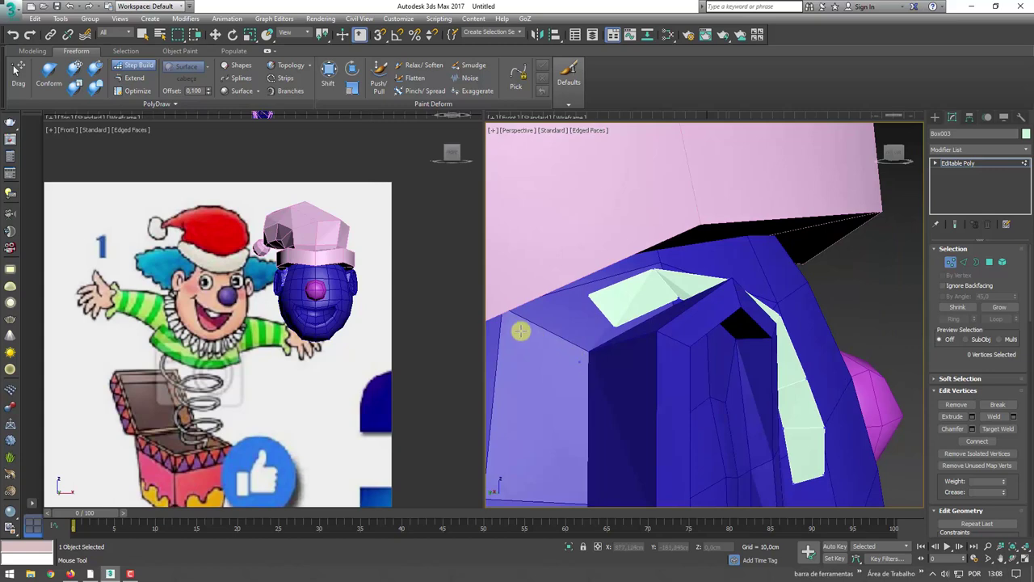
Extend the strip down the ear's far side, filling polygons below its end
{"action": "middle_click_drag", "start_coordinate": [558, 337], "coordinate": [628, 323], "text": "alt"}
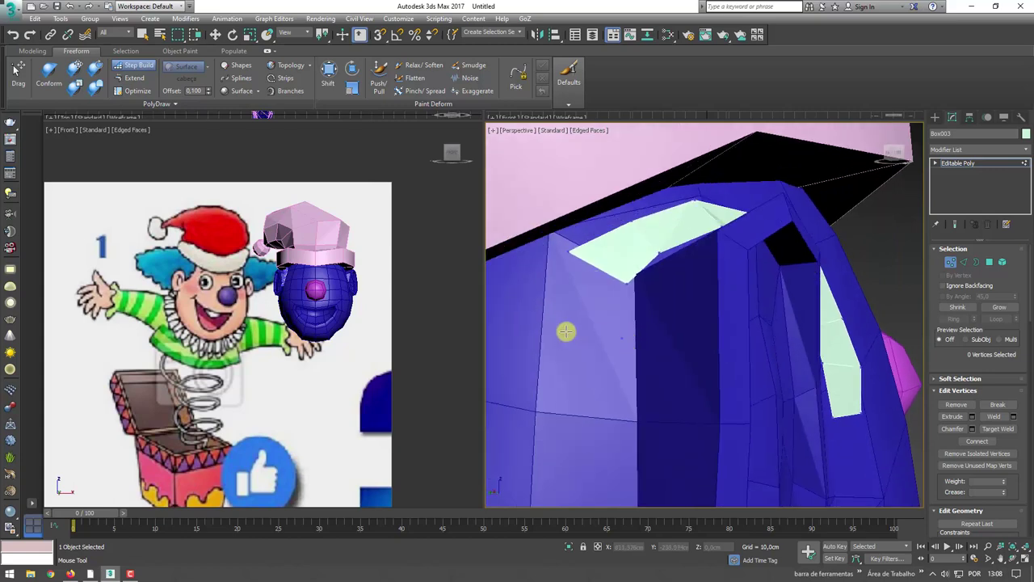
{"action": "mouse_move", "coordinate": [607, 387]}
{"action": "middle_mouse_down", "text": "alt"}
{"action": "mouse_move", "coordinate": [609, 402]}
{"action": "mouse_move", "coordinate": [635, 300]}
{"action": "middle_mouse_up", "text": "alt"}
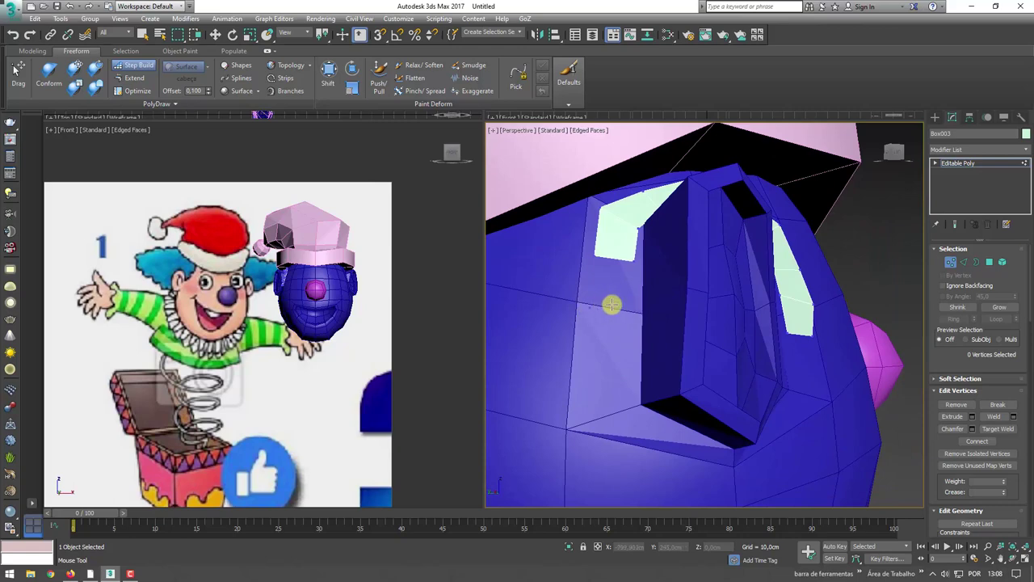
{"action": "left_click_drag", "start_coordinate": [612, 304], "coordinate": [614, 324]}
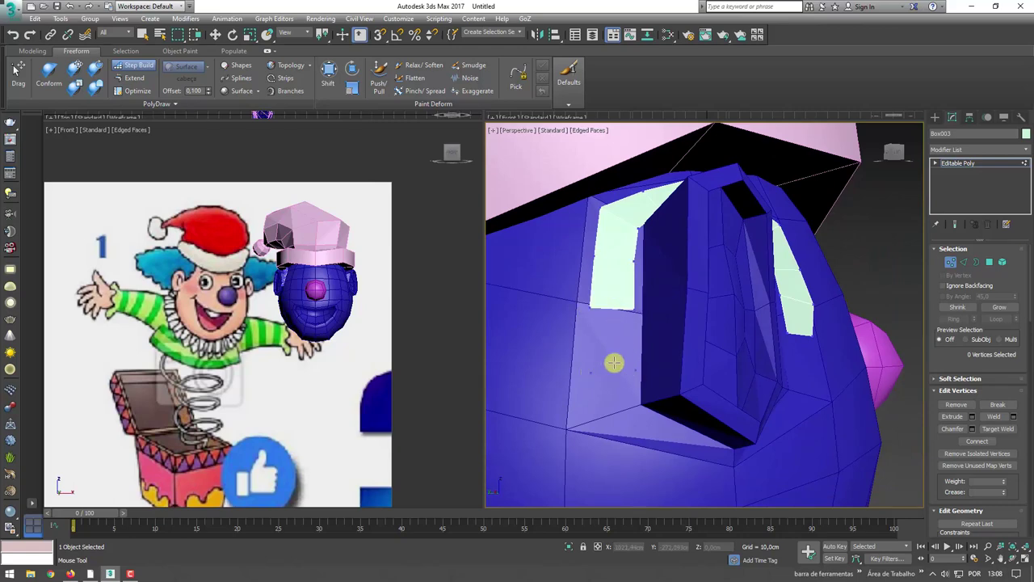
{"action": "left_click", "coordinate": [614, 363], "text": "shift"}
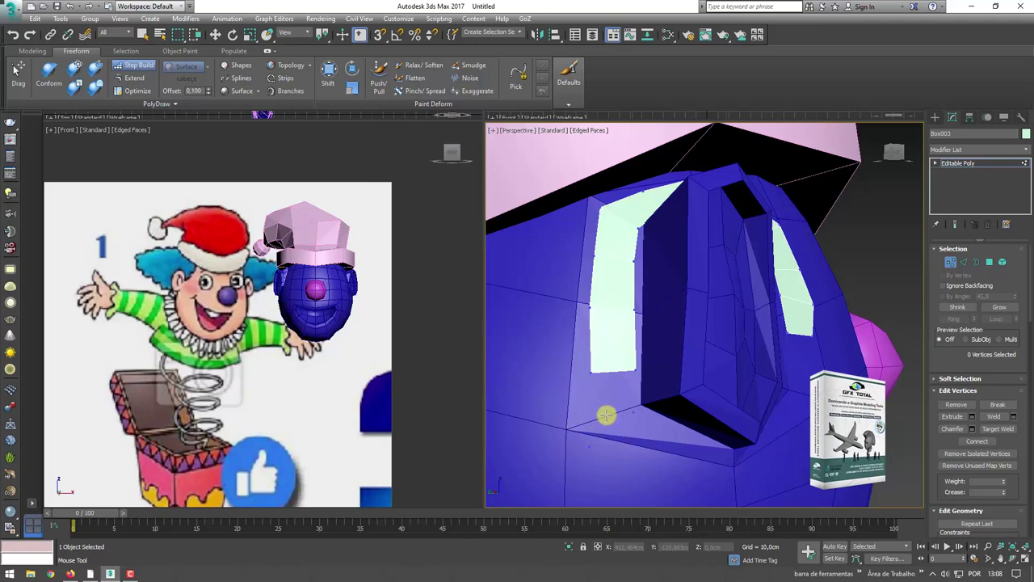
{"action": "left_click", "coordinate": [609, 395], "text": "shift"}
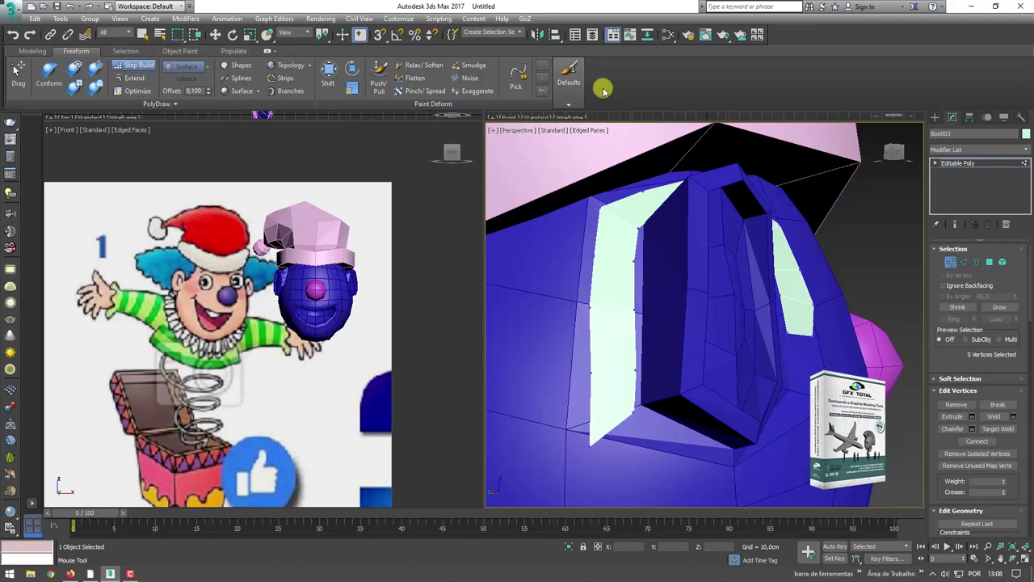
{"action": "middle_click_drag", "start_coordinate": [761, 399], "coordinate": [720, 416], "text": "alt"}
{"action": "middle_click_drag", "start_coordinate": [753, 340], "coordinate": [725, 315], "text": "alt"}
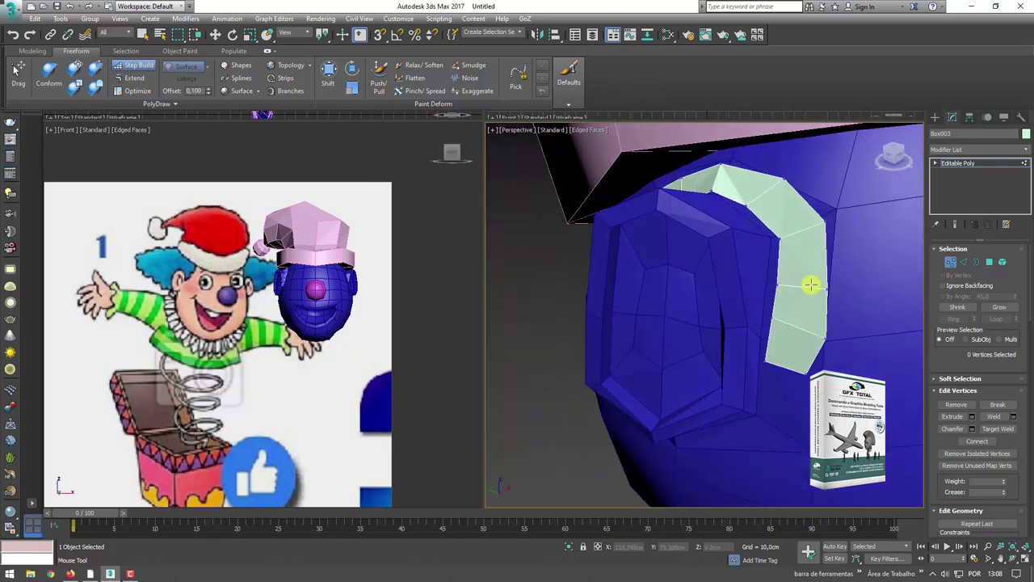
{"action": "middle_click_drag", "start_coordinate": [810, 284], "coordinate": [657, 200], "text": "alt"}
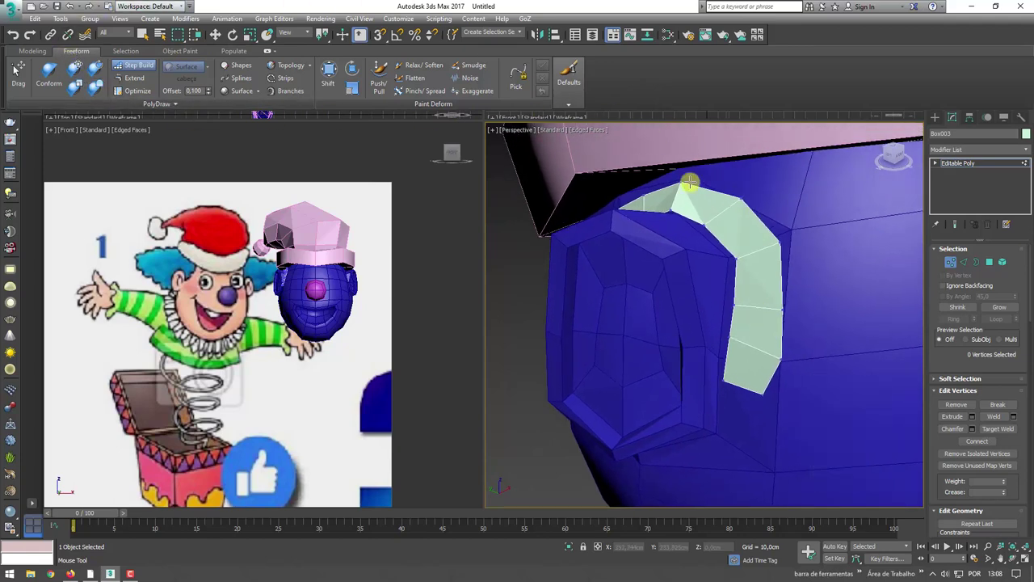
{"action": "mouse_move", "coordinate": [696, 294]}
{"action": "middle_mouse_down", "text": "alt"}
{"action": "mouse_move", "coordinate": [646, 324]}
{"action": "mouse_move", "coordinate": [623, 302]}
{"action": "mouse_move", "coordinate": [719, 303]}
{"action": "mouse_move", "coordinate": [698, 286]}
{"action": "mouse_move", "coordinate": [762, 337]}
{"action": "mouse_move", "coordinate": [564, 351]}
{"action": "mouse_move", "coordinate": [607, 353]}
{"action": "mouse_move", "coordinate": [309, 236]}
{"action": "middle_mouse_up", "text": "alt"}
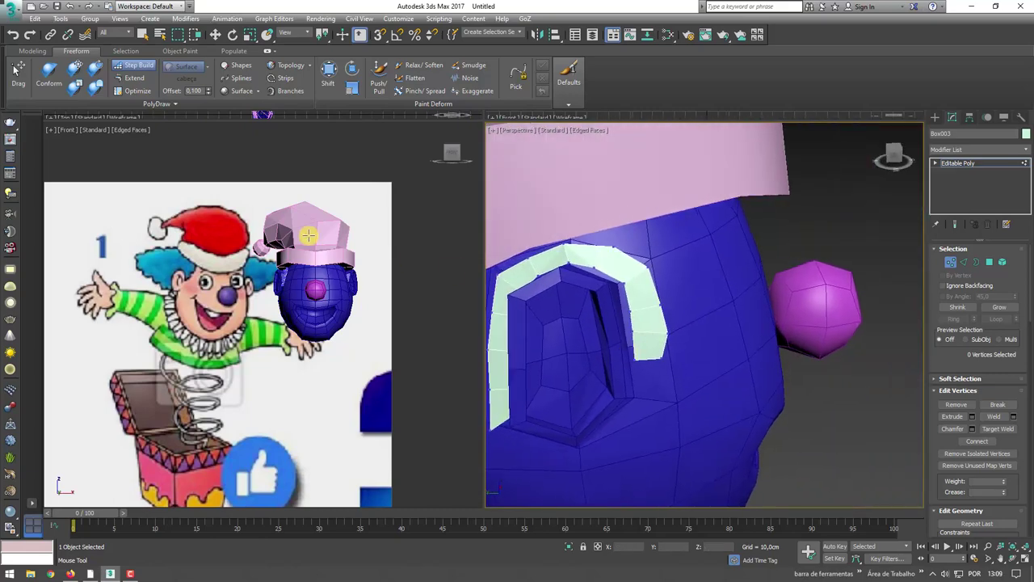
Use PolyDraw Extend to pull new faces upward off the strip's open edges
{"action": "left_click", "coordinate": [131, 78]}
{"action": "scroll", "coordinate": [650, 358], "scroll_direction": "up", "scroll_amount": 5}
{"action": "mouse_move", "coordinate": [651, 358]}
{"action": "middle_mouse_down", "text": "alt"}
{"action": "mouse_move", "coordinate": [665, 374]}
{"action": "mouse_move", "coordinate": [660, 296]}
{"action": "mouse_move", "coordinate": [675, 385]}
{"action": "middle_mouse_up", "text": "alt"}
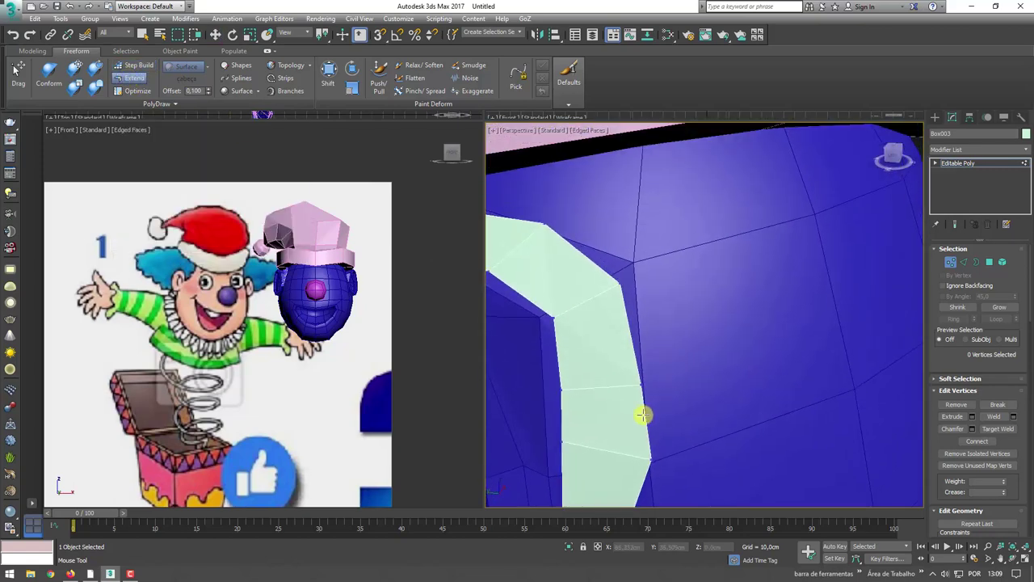
{"action": "left_click_drag", "start_coordinate": [649, 411], "coordinate": [700, 369]}
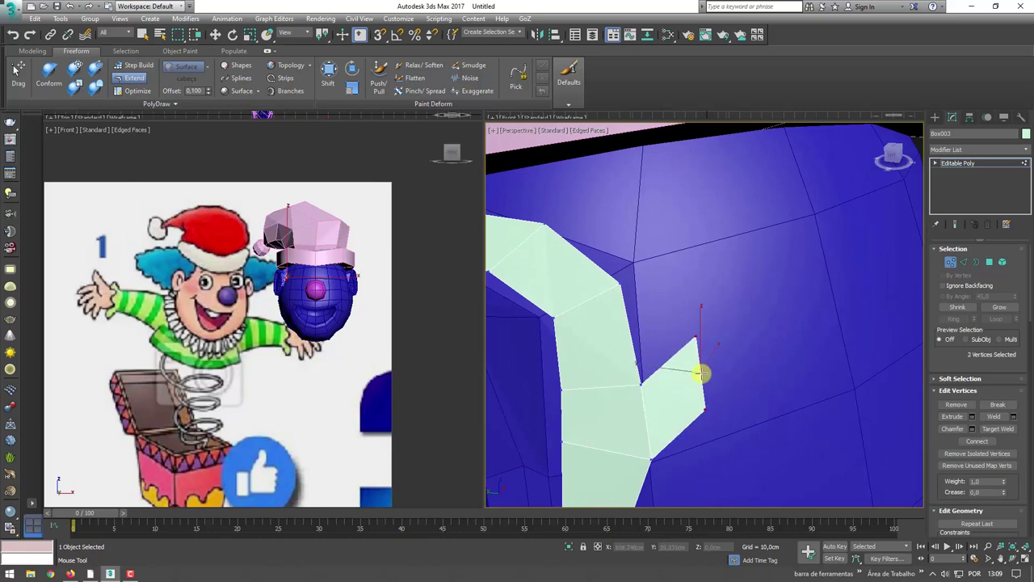
{"action": "mouse_move", "coordinate": [700, 370]}
{"action": "middle_mouse_down", "text": "alt"}
{"action": "mouse_move", "coordinate": [741, 386]}
{"action": "mouse_move", "coordinate": [696, 341]}
{"action": "mouse_move", "coordinate": [741, 373]}
{"action": "middle_mouse_up", "text": "alt"}
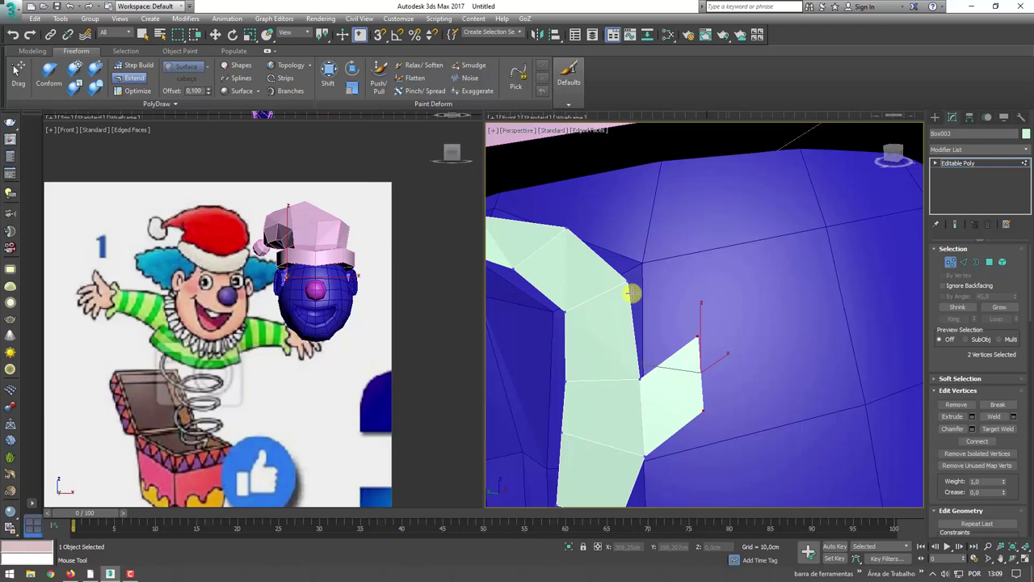
{"action": "mouse_move", "coordinate": [637, 378]}
{"action": "left_mouse_down"}
{"action": "mouse_move", "coordinate": [668, 280]}
{"action": "mouse_move", "coordinate": [695, 269]}
{"action": "left_mouse_up"}
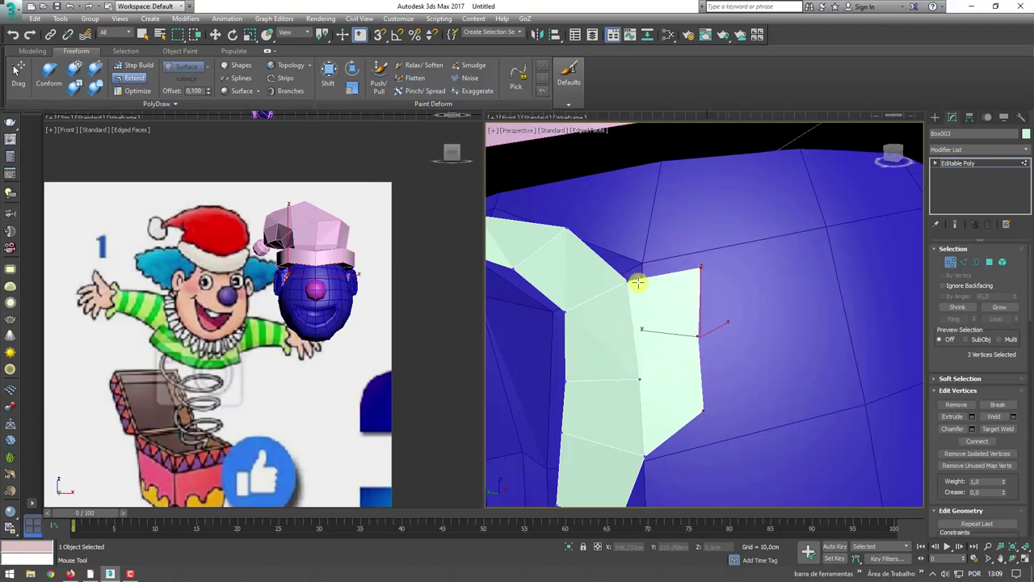
{"action": "mouse_move", "coordinate": [654, 277]}
{"action": "left_mouse_down"}
{"action": "mouse_move", "coordinate": [655, 237]}
{"action": "mouse_move", "coordinate": [691, 198]}
{"action": "mouse_move", "coordinate": [619, 249]}
{"action": "mouse_move", "coordinate": [580, 185]}
{"action": "left_mouse_up"}
{"action": "mouse_move", "coordinate": [580, 185]}
{"action": "middle_mouse_down", "text": "alt"}
{"action": "mouse_move", "coordinate": [647, 300]}
{"action": "mouse_move", "coordinate": [802, 332]}
{"action": "middle_mouse_up", "text": "alt"}
{"action": "mouse_move", "coordinate": [803, 332]}
{"action": "left_mouse_down"}
{"action": "mouse_move", "coordinate": [704, 289]}
{"action": "mouse_move", "coordinate": [670, 288]}
{"action": "mouse_move", "coordinate": [545, 337]}
{"action": "mouse_move", "coordinate": [623, 330]}
{"action": "mouse_move", "coordinate": [550, 336]}
{"action": "left_mouse_up"}
Extend several faces down-left from the strip's lower end and adjust their corners
{"action": "mouse_move", "coordinate": [549, 335]}
{"action": "middle_mouse_down", "text": "alt"}
{"action": "mouse_move", "coordinate": [595, 363]}
{"action": "mouse_move", "coordinate": [619, 337]}
{"action": "mouse_move", "coordinate": [579, 335]}
{"action": "mouse_move", "coordinate": [741, 321]}
{"action": "middle_mouse_up", "text": "alt"}
{"action": "mouse_move", "coordinate": [713, 305]}
{"action": "left_mouse_down"}
{"action": "mouse_move", "coordinate": [623, 351]}
{"action": "mouse_move", "coordinate": [636, 360]}
{"action": "left_mouse_up"}
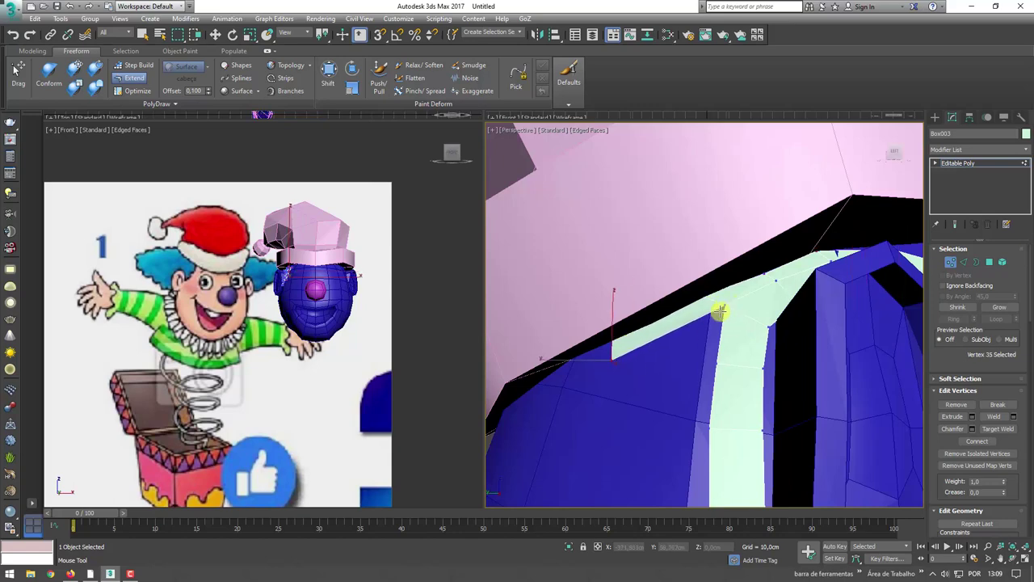
{"action": "left_click_drag", "start_coordinate": [719, 312], "coordinate": [640, 385]}
{"action": "left_click_drag", "start_coordinate": [709, 363], "coordinate": [635, 444]}
{"action": "mouse_move", "coordinate": [635, 444]}
{"action": "middle_mouse_down"}
{"action": "mouse_move", "coordinate": [723, 347]}
{"action": "mouse_move", "coordinate": [792, 314]}
{"action": "mouse_move", "coordinate": [768, 314]}
{"action": "middle_mouse_up"}
{"action": "mouse_move", "coordinate": [769, 314]}
{"action": "left_mouse_down"}
{"action": "mouse_move", "coordinate": [776, 351]}
{"action": "mouse_move", "coordinate": [734, 418]}
{"action": "left_mouse_up"}
{"action": "mouse_move", "coordinate": [734, 418]}
{"action": "middle_mouse_down", "text": "alt"}
{"action": "mouse_move", "coordinate": [758, 402]}
{"action": "mouse_move", "coordinate": [746, 423]}
{"action": "middle_mouse_up", "text": "alt"}
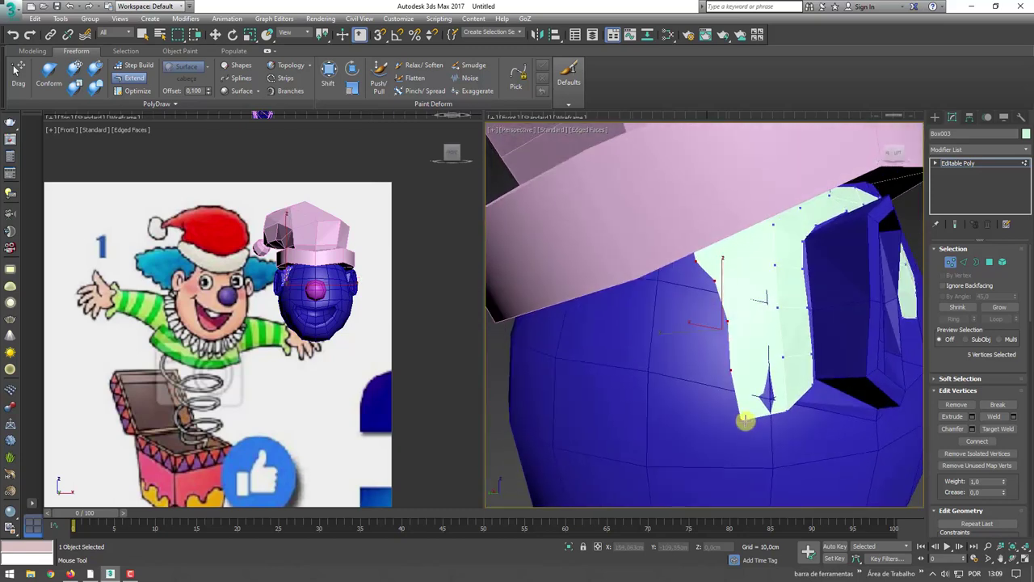
{"action": "mouse_move", "coordinate": [746, 421]}
{"action": "left_mouse_down"}
{"action": "mouse_move", "coordinate": [724, 424]}
{"action": "mouse_move", "coordinate": [670, 384]}
{"action": "mouse_move", "coordinate": [681, 285]}
{"action": "left_mouse_up"}
Nudge the top vertex so the patch covers more head, then return to Step Build
{"action": "scroll", "coordinate": [696, 307], "scroll_direction": "up", "scroll_amount": 3}
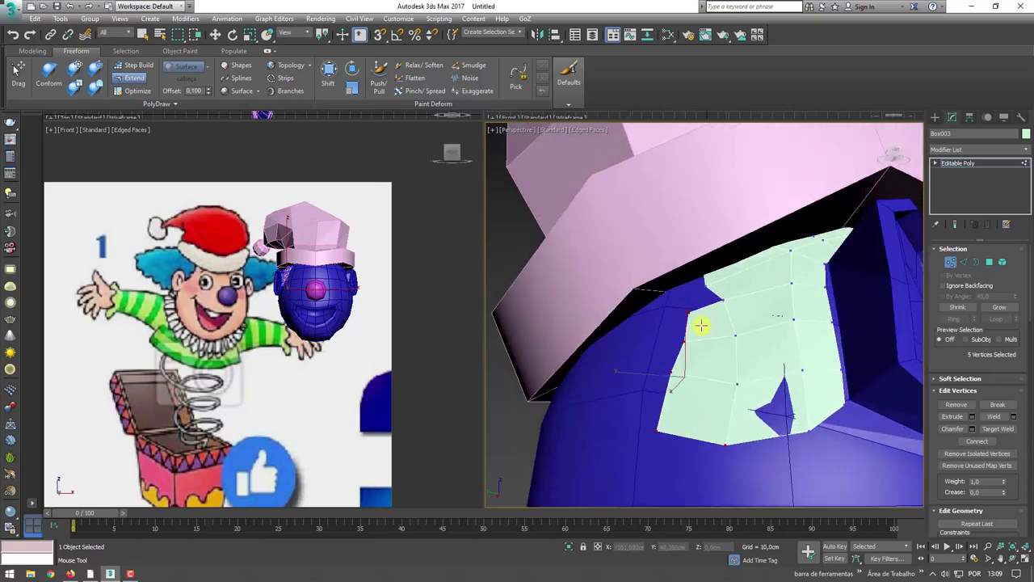
{"action": "scroll", "coordinate": [705, 307], "scroll_direction": "up", "scroll_amount": 3}
{"action": "scroll", "coordinate": [711, 255], "scroll_direction": "up", "scroll_amount": 2}
{"action": "left_click_drag", "start_coordinate": [731, 221], "coordinate": [752, 217]}
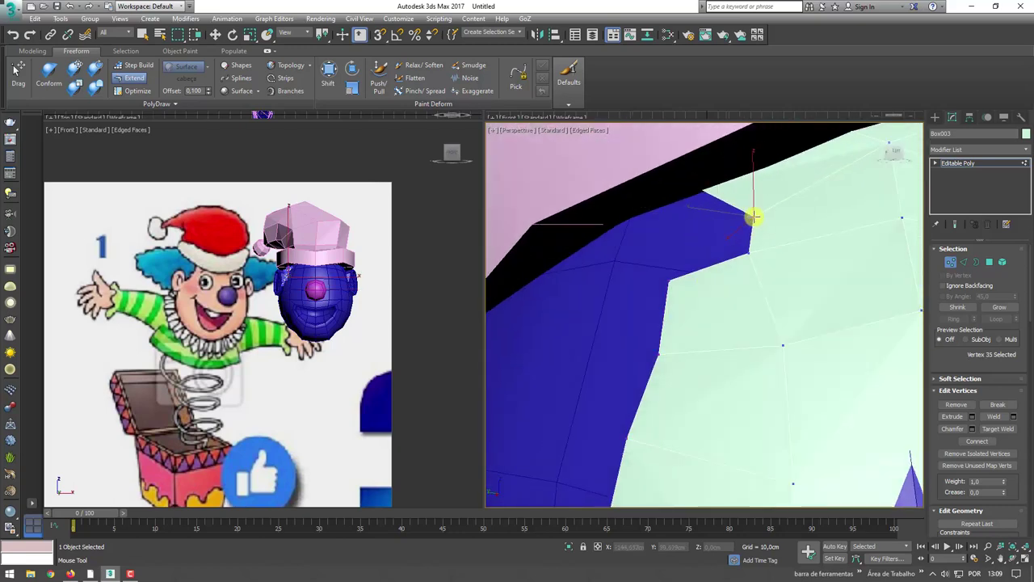
{"action": "middle_click_drag", "start_coordinate": [712, 236], "coordinate": [716, 186], "text": "alt"}
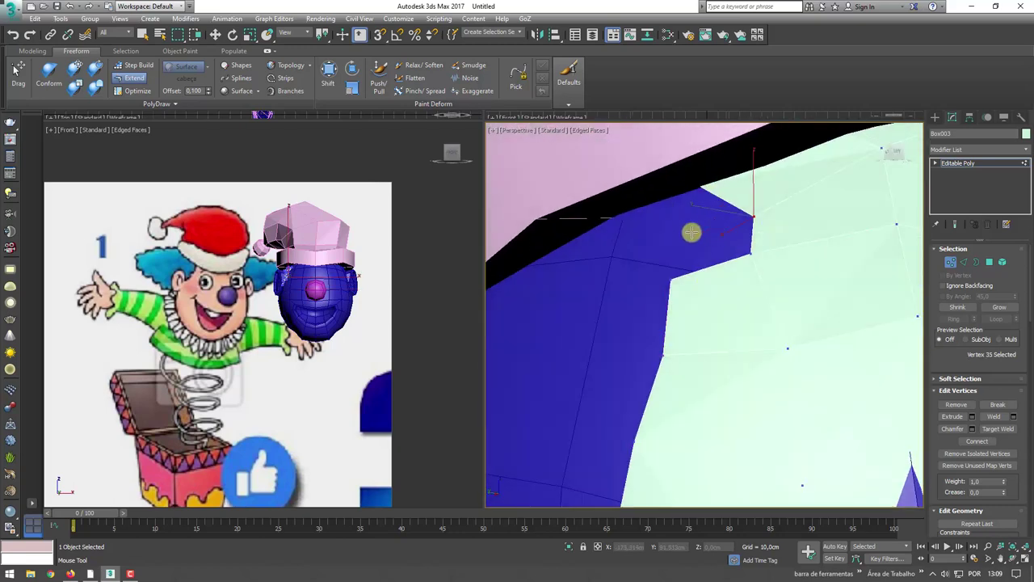
{"action": "left_click", "coordinate": [136, 65]}
{"action": "left_click", "coordinate": [133, 66]}
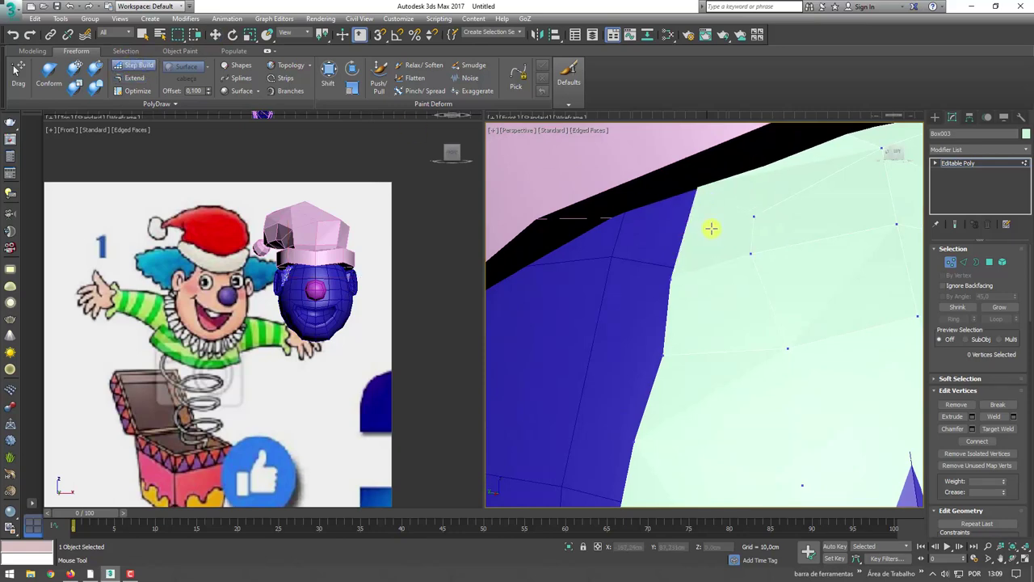
Orbit and zoom around the ear, briefly checking the mesh in wireframe
{"action": "scroll", "coordinate": [711, 230], "scroll_direction": "down", "scroll_amount": 5}
{"action": "mouse_move", "coordinate": [704, 272]}
{"action": "middle_mouse_down", "text": "alt"}
{"action": "mouse_move", "coordinate": [695, 312]}
{"action": "mouse_move", "coordinate": [741, 300]}
{"action": "mouse_move", "coordinate": [723, 272]}
{"action": "middle_mouse_up", "text": "alt"}
{"action": "scroll", "coordinate": [732, 248], "scroll_direction": "up", "scroll_amount": 4}
{"action": "scroll", "coordinate": [728, 230], "scroll_direction": "up", "scroll_amount": 3}
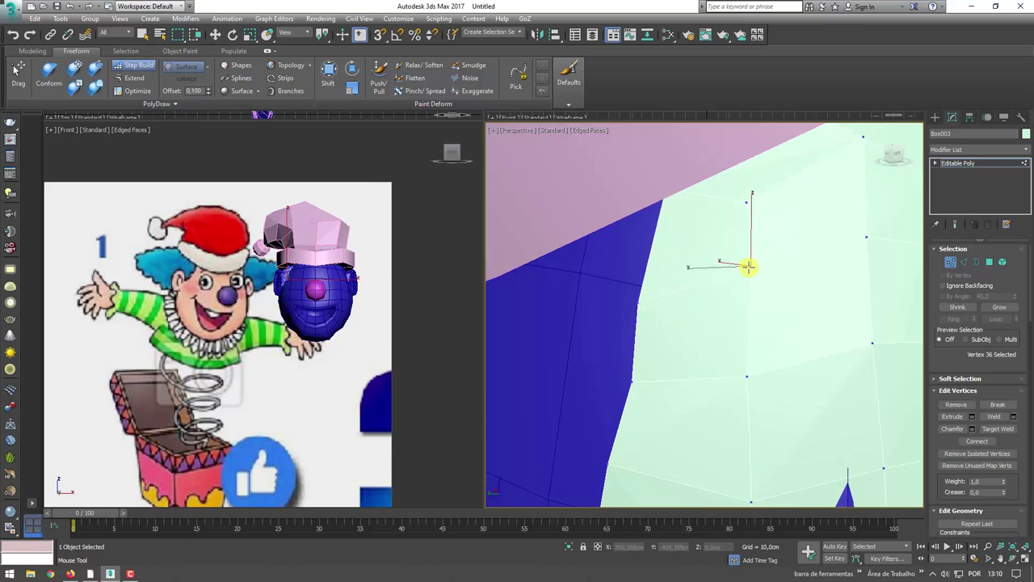
{"action": "scroll", "coordinate": [806, 269], "scroll_direction": "down", "scroll_amount": 3}
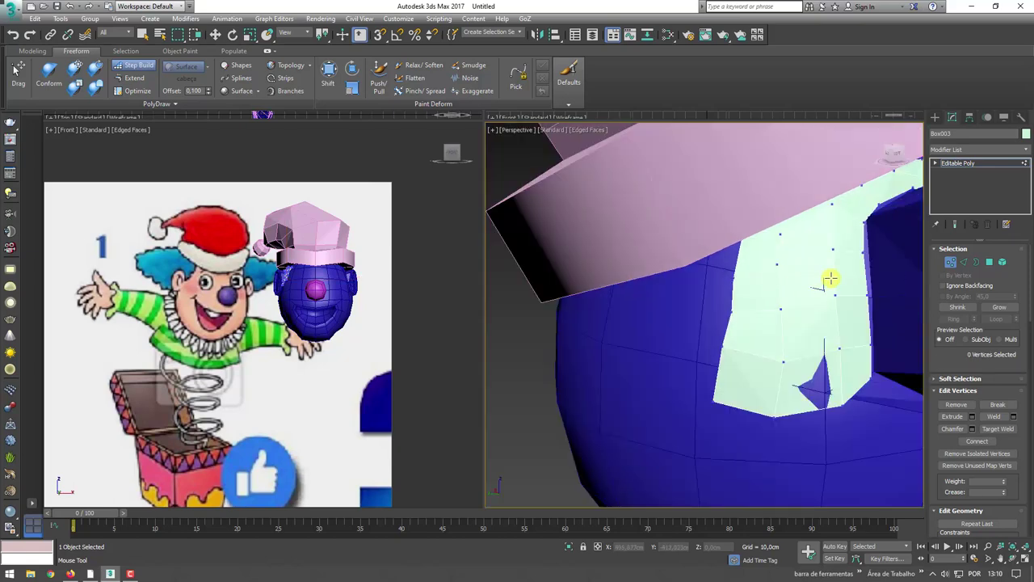
{"action": "middle_click_drag", "start_coordinate": [831, 279], "coordinate": [753, 300], "text": "alt"}
{"action": "key", "text": "F3"}
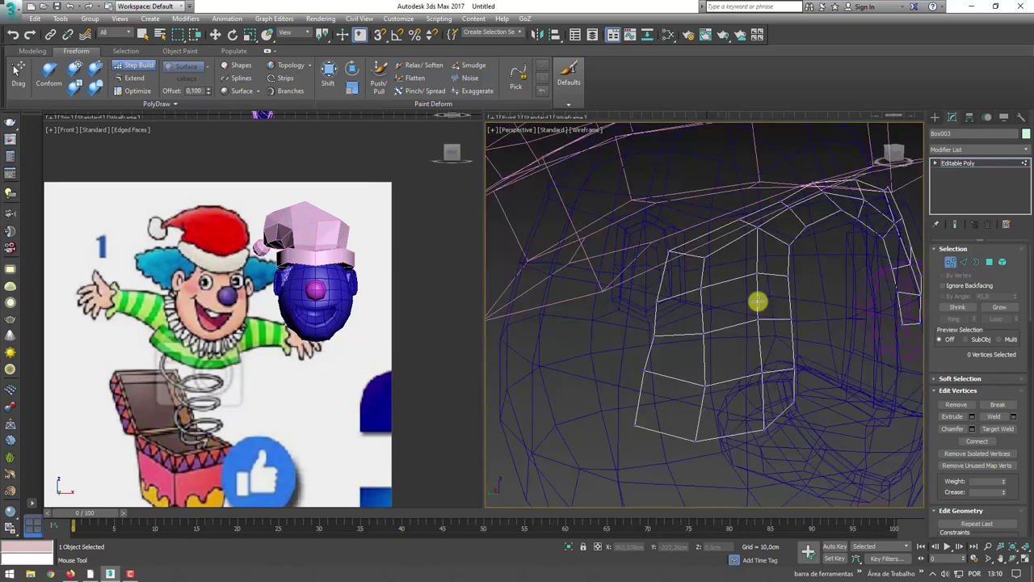
{"action": "key", "text": "F3"}
{"action": "scroll", "coordinate": [789, 293], "scroll_direction": "up", "scroll_amount": 3}
{"action": "middle_click_drag", "start_coordinate": [789, 293], "coordinate": [730, 316], "text": "alt"}
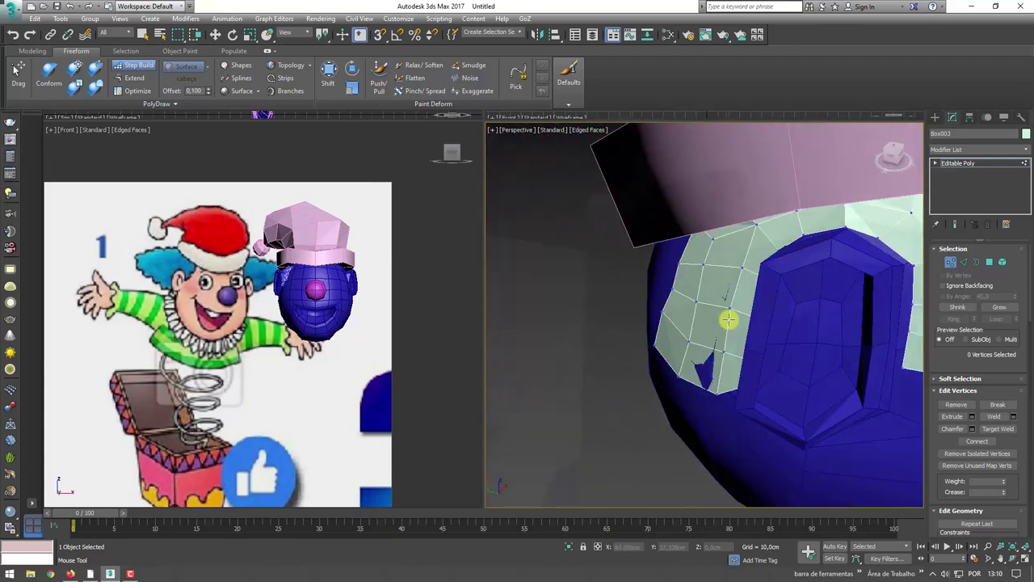
{"action": "scroll", "coordinate": [783, 281], "scroll_direction": "down", "scroll_amount": 4}
{"action": "scroll", "coordinate": [782, 281], "scroll_direction": "up", "scroll_amount": 4}
{"action": "scroll", "coordinate": [803, 270], "scroll_direction": "up", "scroll_amount": 2}
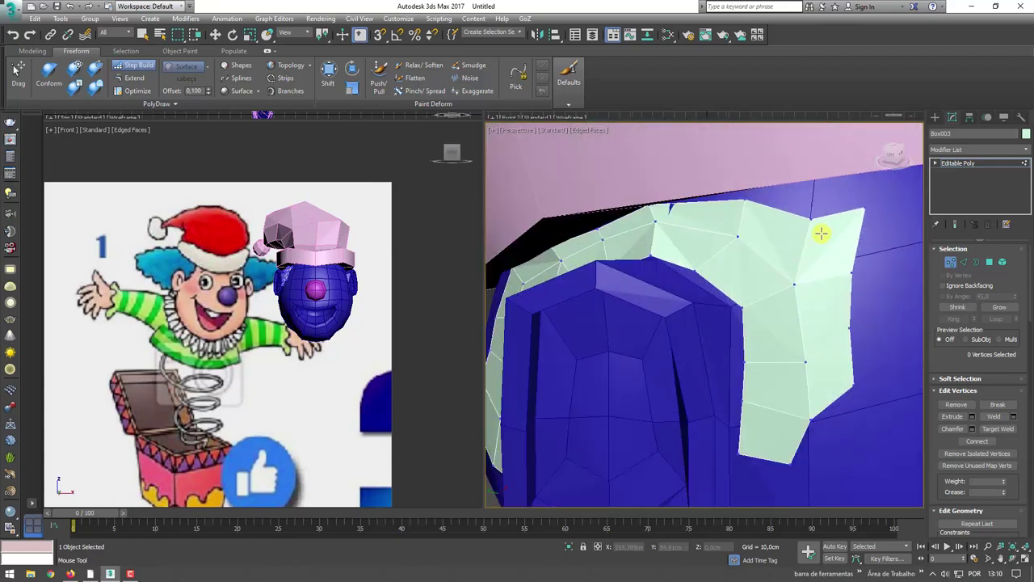
Round the patch's upper-right and lower-right corners by dragging their vertices outward
{"action": "left_click_drag", "start_coordinate": [868, 212], "coordinate": [848, 229]}
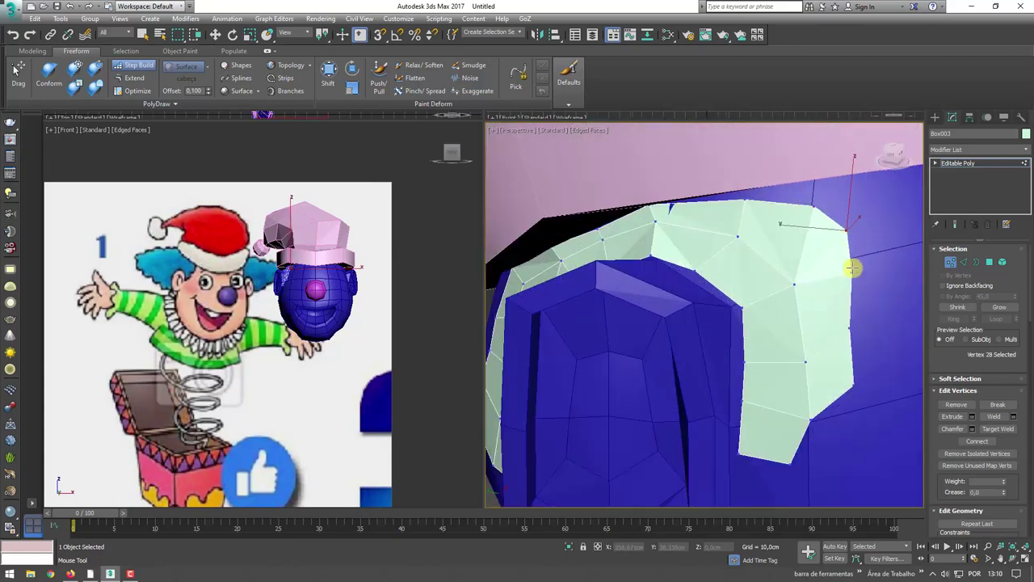
{"action": "left_click_drag", "start_coordinate": [852, 270], "coordinate": [863, 279]}
{"action": "left_click", "coordinate": [851, 327]}
{"action": "left_click_drag", "start_coordinate": [850, 323], "coordinate": [872, 321]}
{"action": "left_click", "coordinate": [856, 391]}
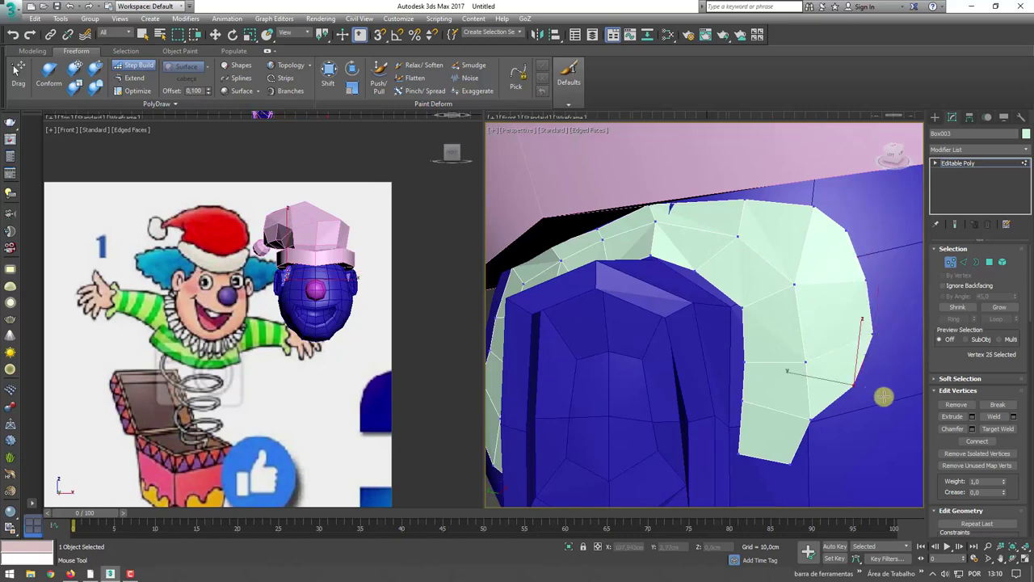
{"action": "mouse_move", "coordinate": [852, 379]}
{"action": "left_mouse_down"}
{"action": "mouse_move", "coordinate": [876, 401]}
{"action": "mouse_move", "coordinate": [861, 404]}
{"action": "mouse_move", "coordinate": [862, 392]}
{"action": "left_mouse_up"}
{"action": "mouse_move", "coordinate": [862, 393]}
{"action": "middle_mouse_down", "text": "alt"}
{"action": "mouse_move", "coordinate": [768, 374]}
{"action": "mouse_move", "coordinate": [773, 330]}
{"action": "mouse_move", "coordinate": [732, 327]}
{"action": "middle_mouse_up", "text": "alt"}
Return to Select and Move and zoom out to see the whole head and hat
{"action": "key", "text": "w"}
{"action": "scroll", "coordinate": [774, 330], "scroll_direction": "down", "scroll_amount": 3}
{"action": "scroll", "coordinate": [817, 331], "scroll_direction": "down", "scroll_amount": 2}
{"action": "scroll", "coordinate": [716, 397], "scroll_direction": "up", "scroll_amount": 5}
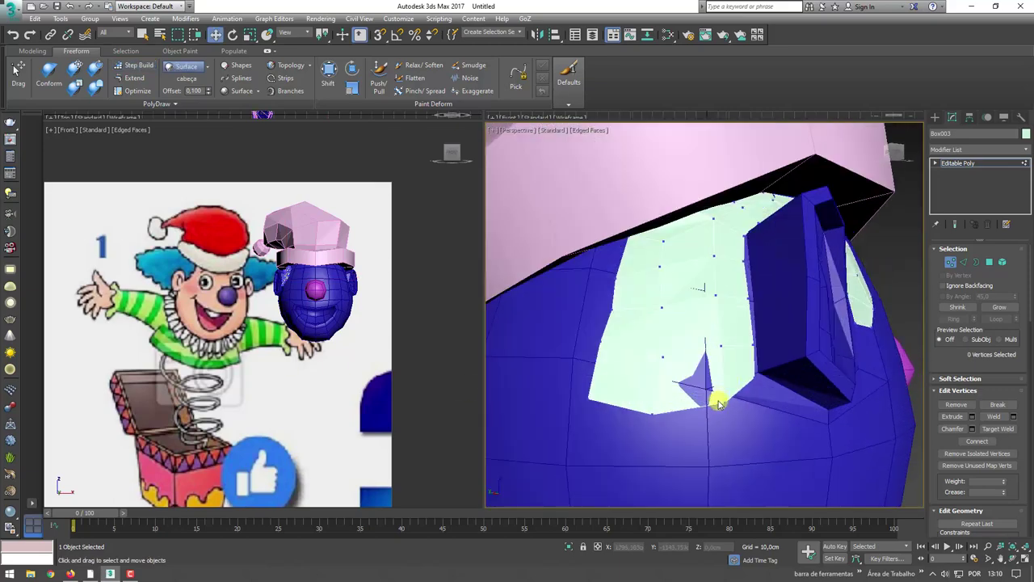
{"action": "scroll", "coordinate": [687, 404], "scroll_direction": "down", "scroll_amount": 2}
{"action": "scroll", "coordinate": [676, 413], "scroll_direction": "down", "scroll_amount": 4}
{"action": "middle_click_drag", "start_coordinate": [775, 381], "coordinate": [807, 344], "text": "alt"}
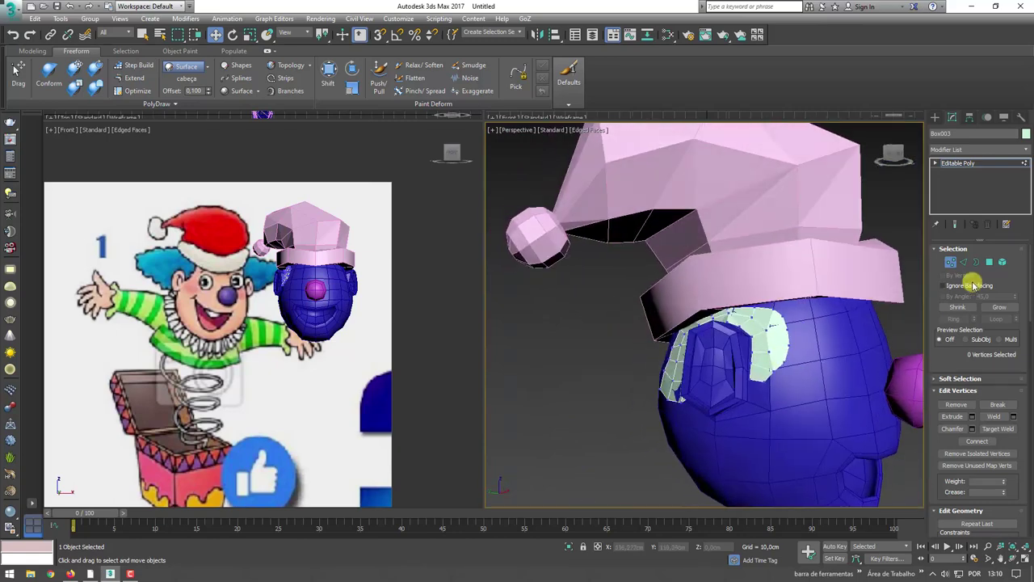
Select the patch's polygons and extrude them slightly
{"action": "left_click", "coordinate": [992, 264]}
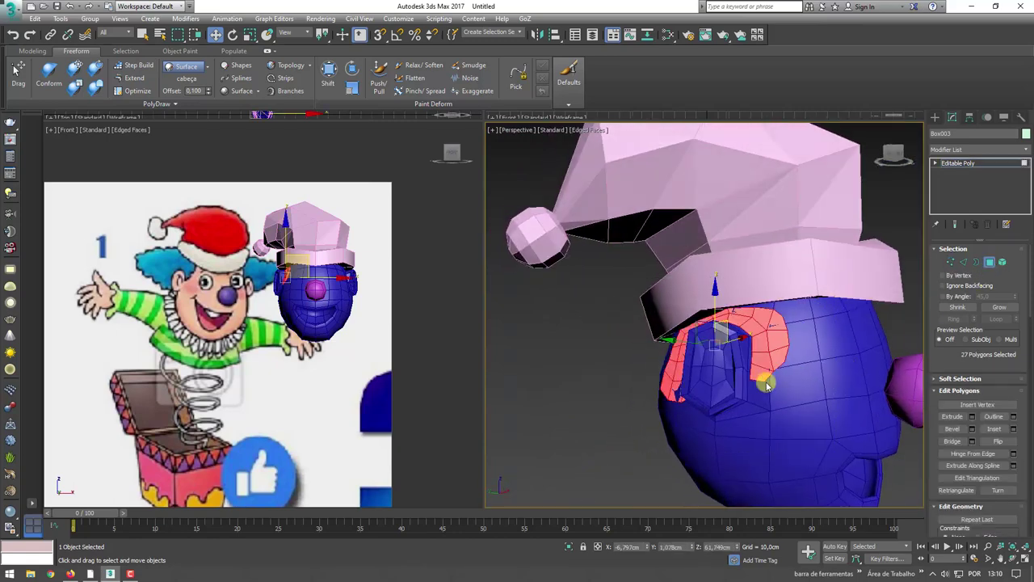
{"action": "middle_click_drag", "start_coordinate": [768, 387], "coordinate": [841, 385], "text": "alt"}
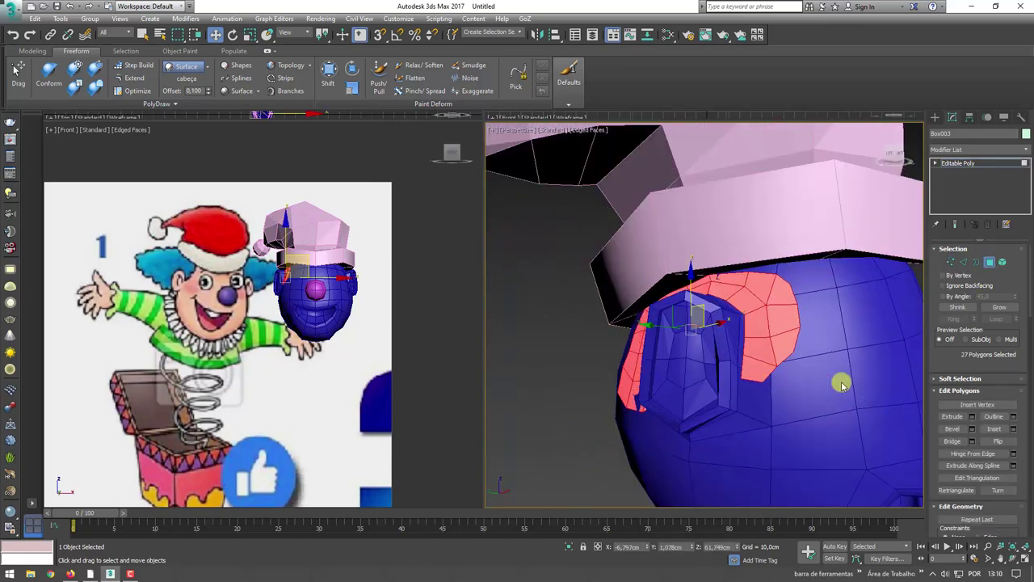
{"action": "left_click", "coordinate": [972, 417]}
{"action": "left_click_drag", "start_coordinate": [722, 335], "coordinate": [714, 336]}
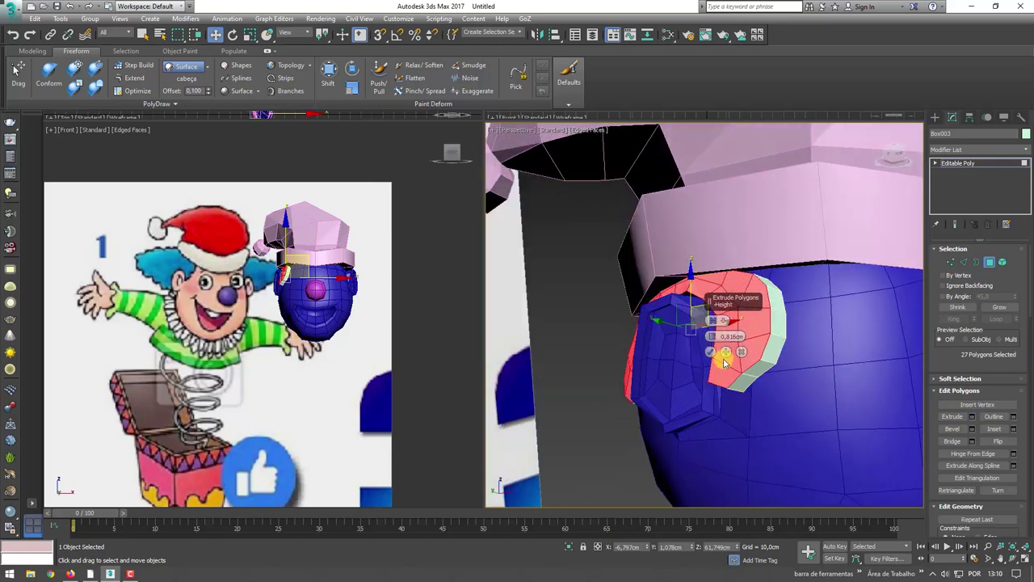
{"action": "left_click", "coordinate": [710, 352]}
{"action": "middle_click_drag", "start_coordinate": [710, 353], "coordinate": [808, 404], "text": "alt"}
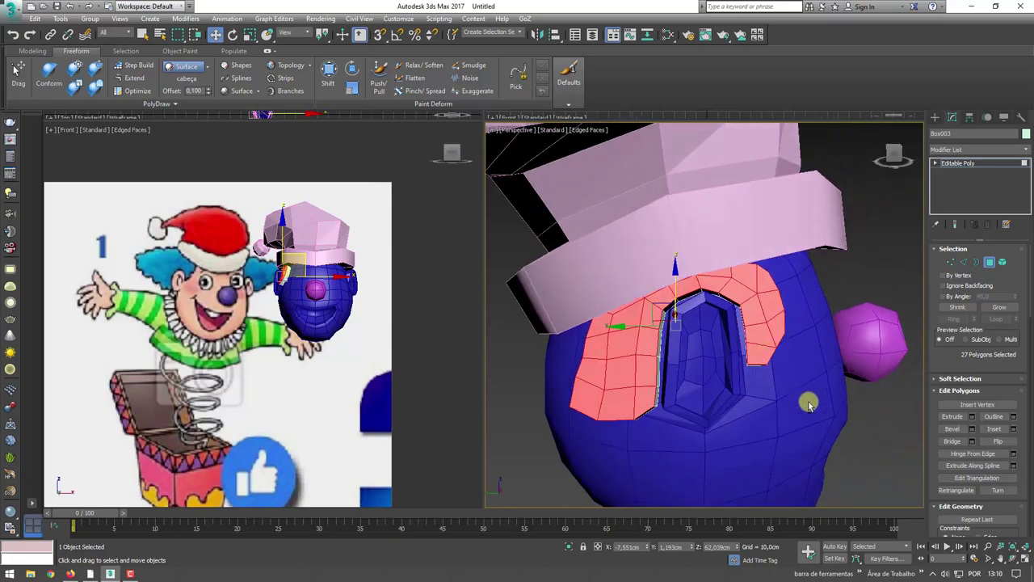
Trim the selection to 17 faces and extrude them outward by 2.244cm
{"action": "left_click_drag", "start_coordinate": [714, 235], "coordinate": [715, 236], "text": "alt"}
{"action": "middle_click_drag", "start_coordinate": [715, 363], "coordinate": [663, 362], "text": "alt"}
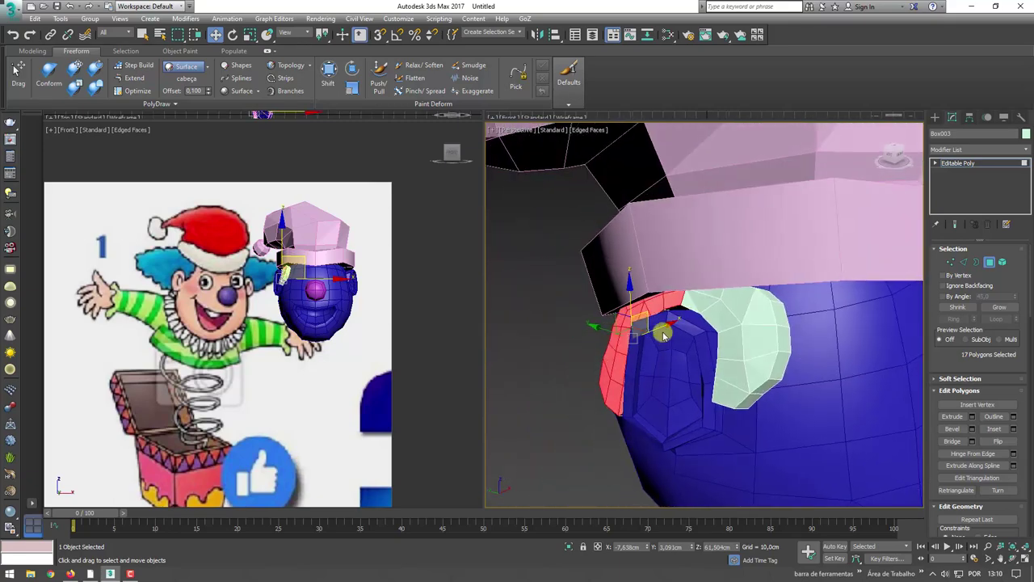
{"action": "left_click_drag", "start_coordinate": [653, 330], "coordinate": [652, 329]}
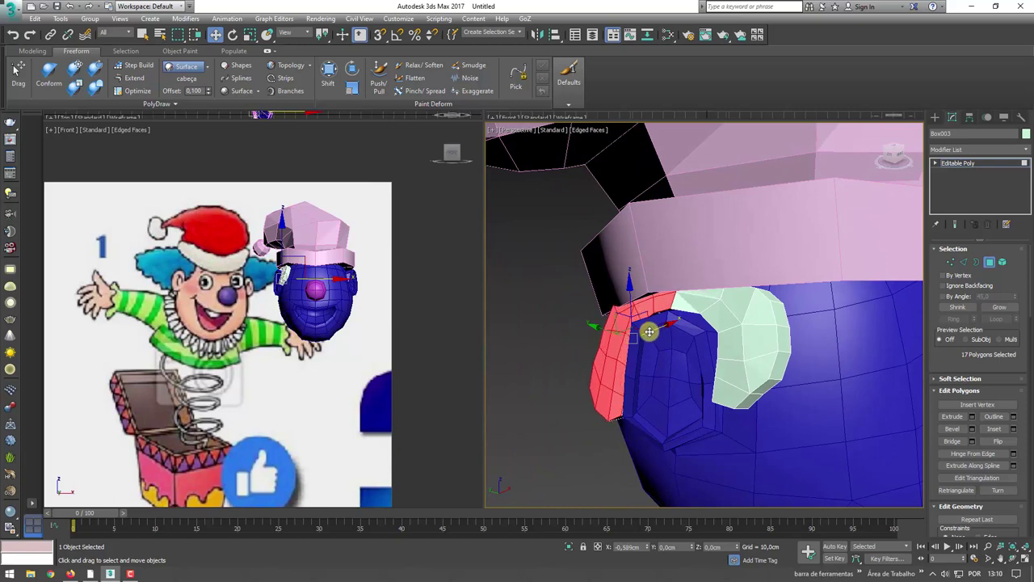
{"action": "mouse_move", "coordinate": [654, 331]}
{"action": "middle_mouse_down", "text": "alt"}
{"action": "mouse_move", "coordinate": [758, 314]}
{"action": "mouse_move", "coordinate": [599, 359]}
{"action": "mouse_move", "coordinate": [959, 360]}
{"action": "middle_mouse_up", "text": "alt"}
{"action": "left_click", "coordinate": [972, 417]}
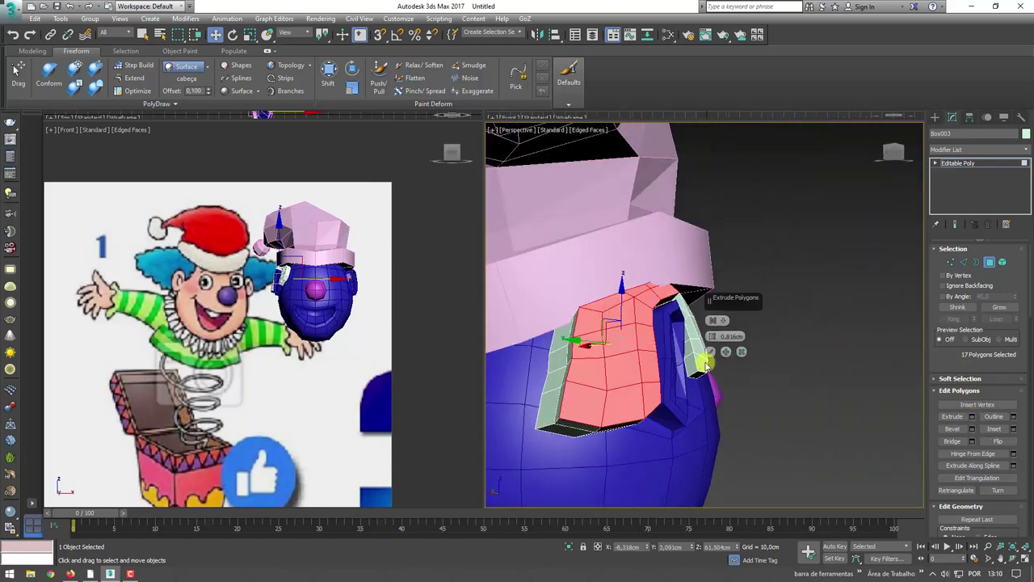
{"action": "left_click_drag", "start_coordinate": [713, 343], "coordinate": [713, 337]}
{"action": "left_click", "coordinate": [710, 351]}
{"action": "middle_click_drag", "start_coordinate": [710, 352], "coordinate": [704, 340], "text": "alt"}
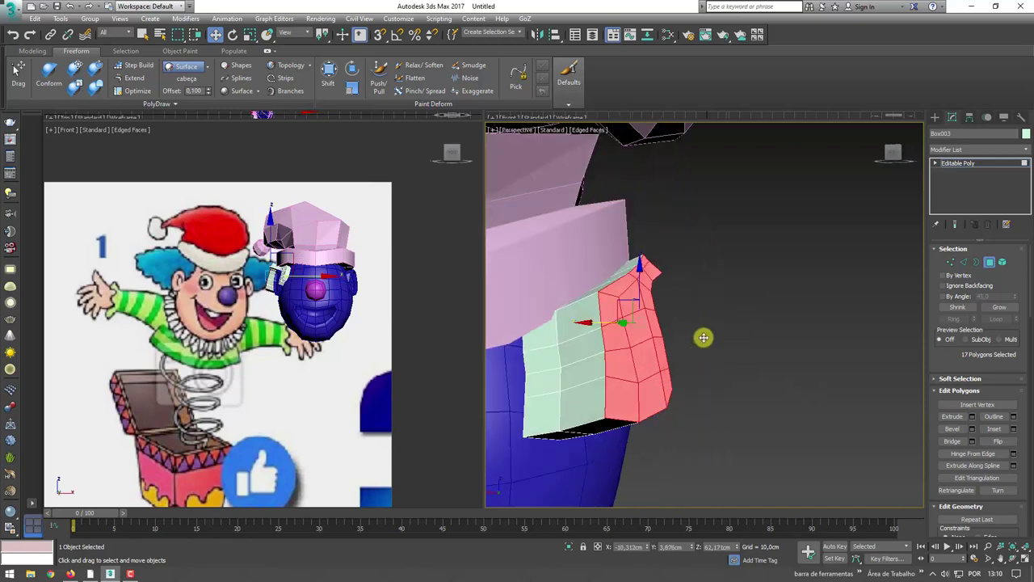
Relax the ear shell polygons twice with Edit Geometry's Relax
{"action": "key", "text": "e"}
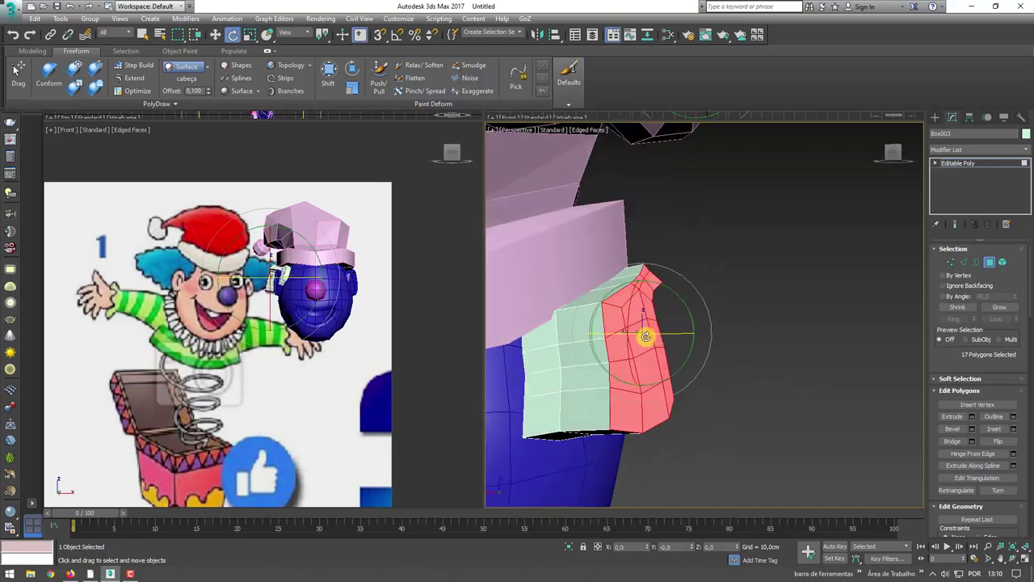
{"action": "key", "text": "r"}
{"action": "mouse_move", "coordinate": [656, 380]}
{"action": "middle_mouse_down", "text": "alt"}
{"action": "mouse_move", "coordinate": [660, 391]}
{"action": "mouse_move", "coordinate": [711, 396]}
{"action": "middle_mouse_up", "text": "alt"}
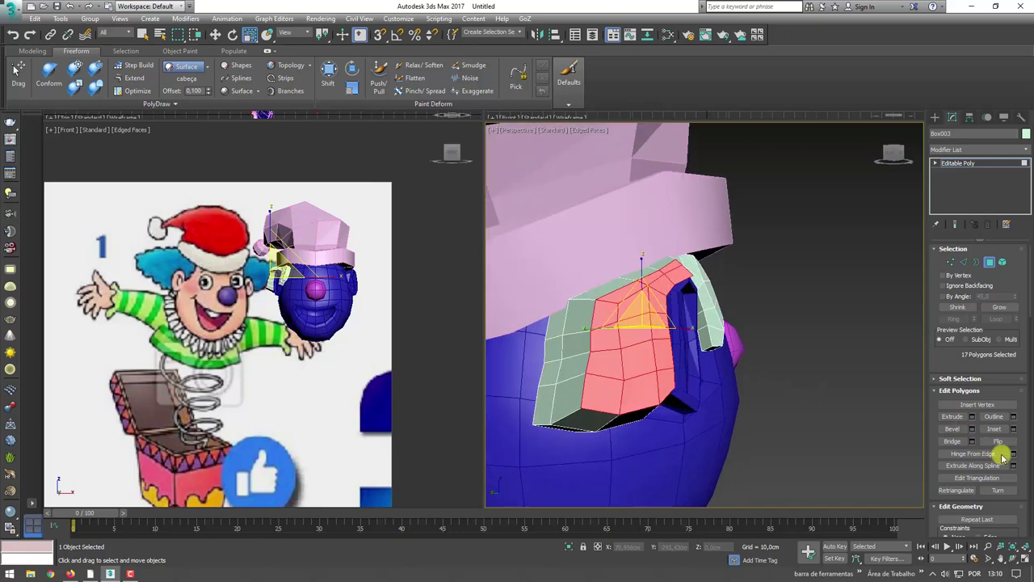
{"action": "left_click_drag", "start_coordinate": [1026, 476], "coordinate": [1015, 245]}
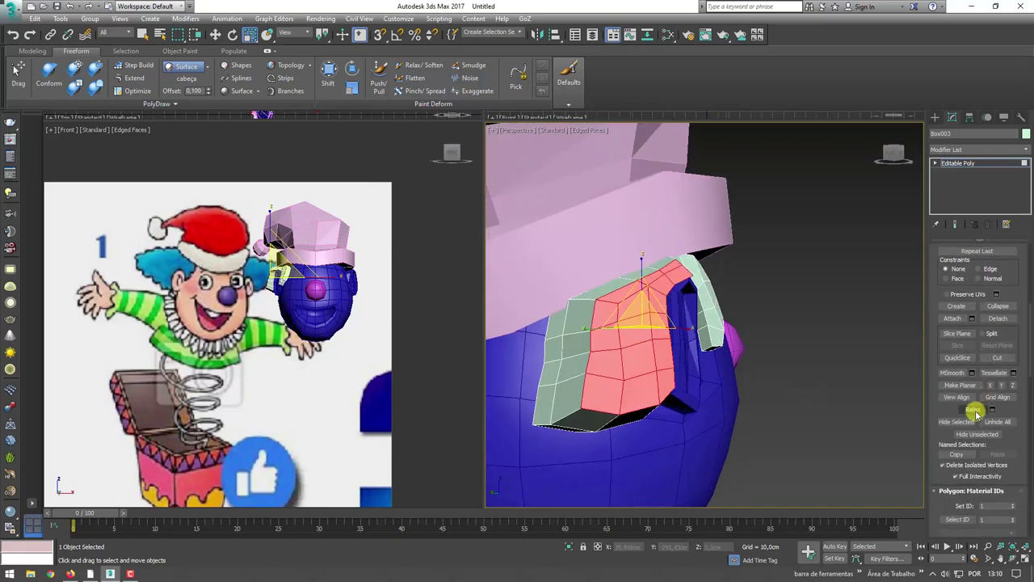
{"action": "left_click", "coordinate": [975, 410]}
{"action": "left_click", "coordinate": [975, 410]}
Rotate the ear ring piece inward into alignment, then switch to Scale
{"action": "mouse_move", "coordinate": [813, 375]}
{"action": "middle_mouse_down", "text": "alt"}
{"action": "mouse_move", "coordinate": [686, 388]}
{"action": "mouse_move", "coordinate": [670, 369]}
{"action": "mouse_move", "coordinate": [686, 388]}
{"action": "mouse_move", "coordinate": [664, 331]}
{"action": "middle_mouse_up", "text": "alt"}
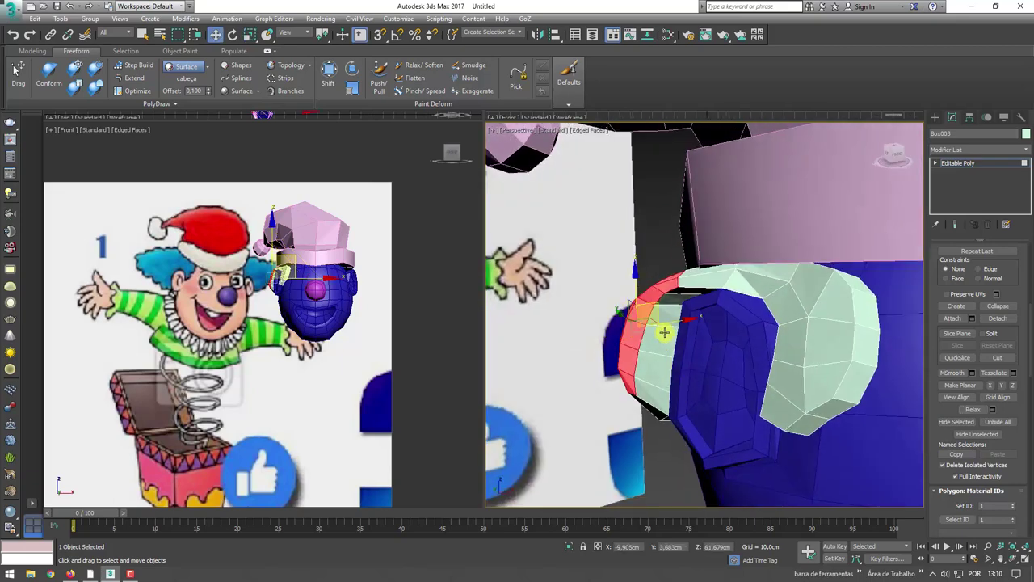
{"action": "key", "text": "e"}
{"action": "left_click_drag", "start_coordinate": [672, 325], "coordinate": [653, 322]}
{"action": "key", "text": "r"}
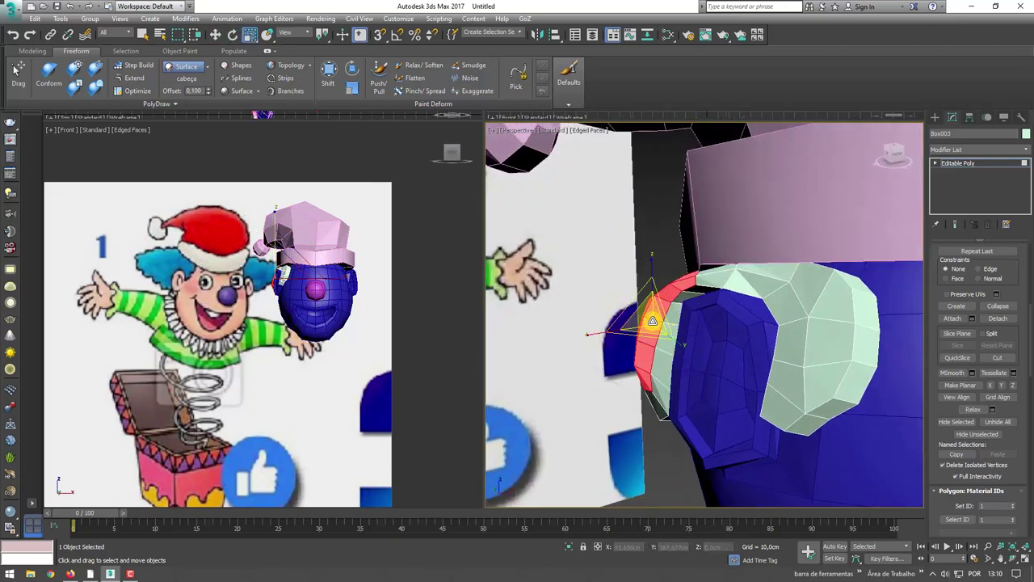
{"action": "middle_click_drag", "start_coordinate": [662, 331], "coordinate": [1030, 353], "text": "alt"}
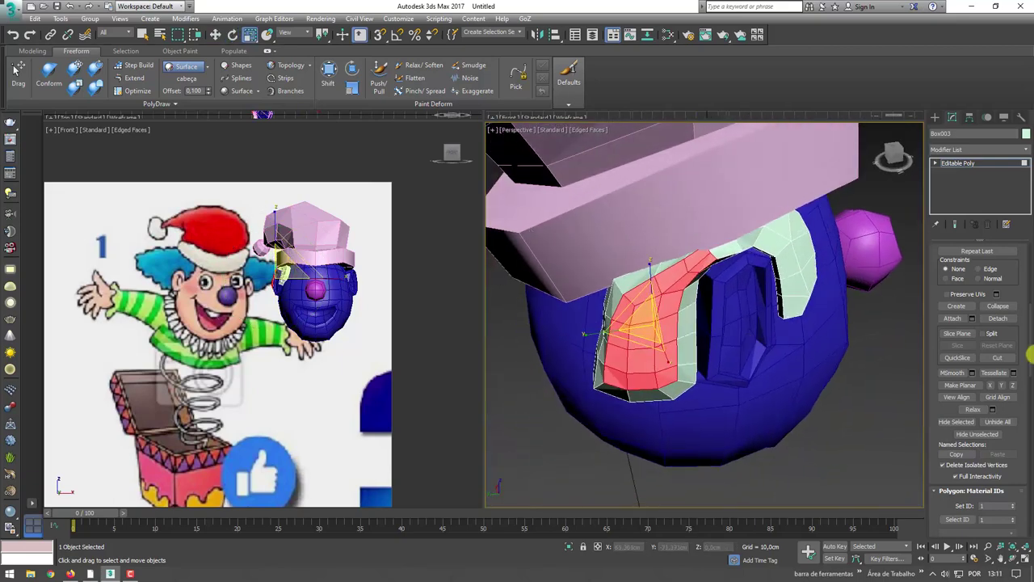
Extrude the red ear polygons outward
{"action": "scroll", "coordinate": [933, 306], "scroll_direction": "up", "scroll_amount": 5}
{"action": "left_click", "coordinate": [952, 287]}
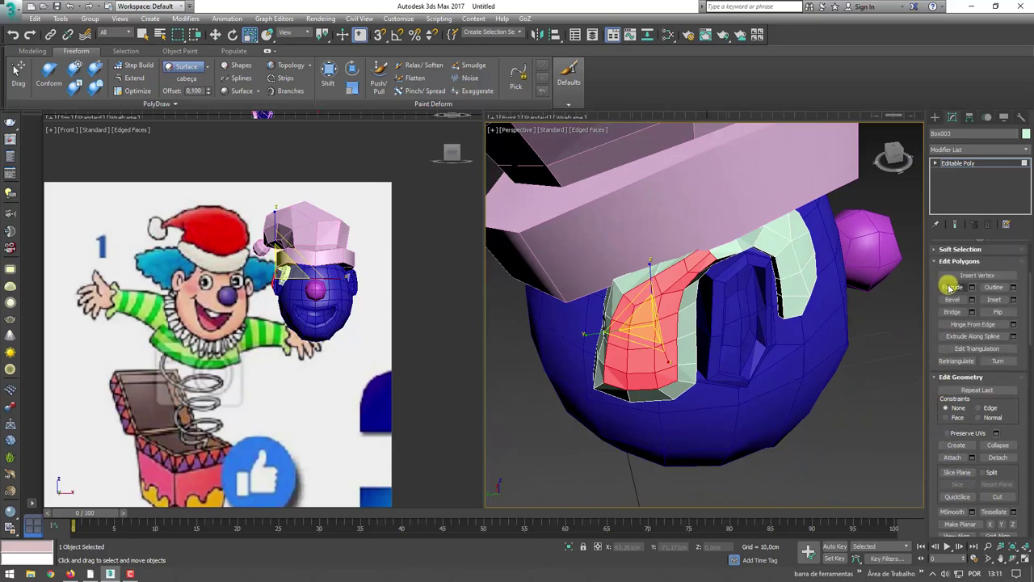
{"action": "left_click_drag", "start_coordinate": [666, 339], "coordinate": [665, 327]}
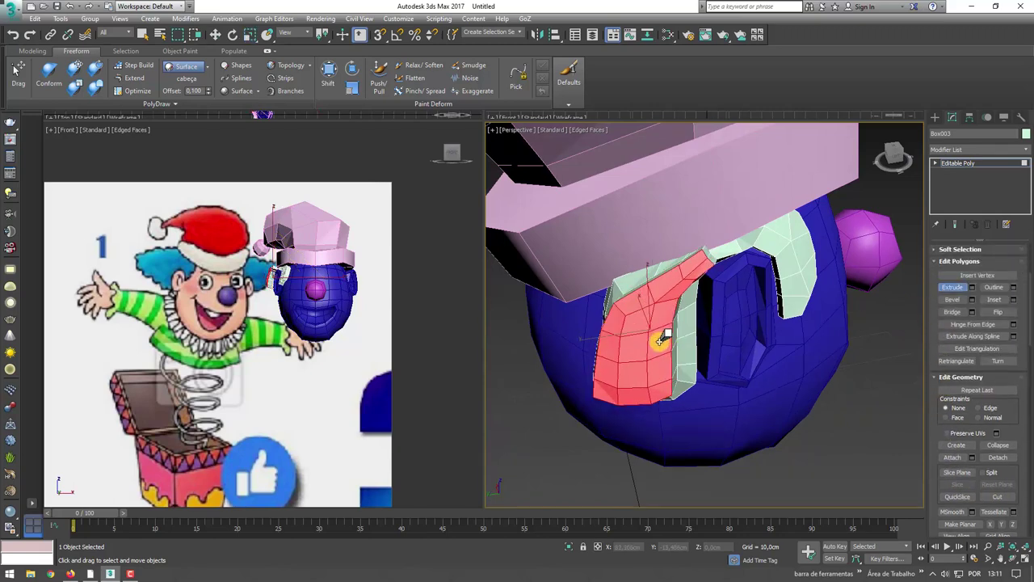
{"action": "mouse_move", "coordinate": [662, 334]}
{"action": "middle_mouse_down", "text": "alt"}
{"action": "mouse_move", "coordinate": [612, 329]}
{"action": "mouse_move", "coordinate": [638, 340]}
{"action": "middle_mouse_up", "text": "alt"}
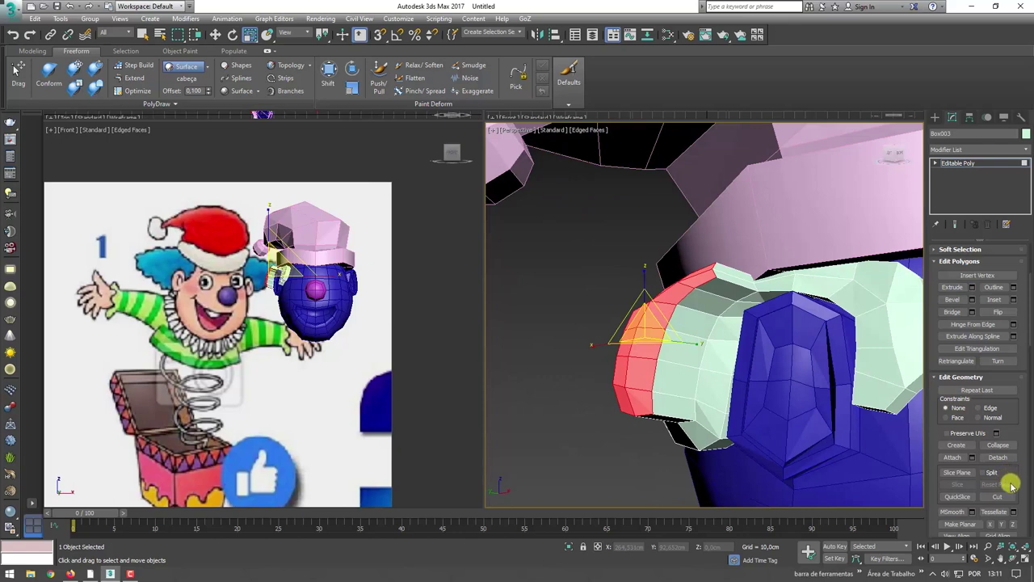
Grow the polygon selection to 35 faces and relax it
{"action": "left_click_drag", "start_coordinate": [1025, 288], "coordinate": [1020, 410]}
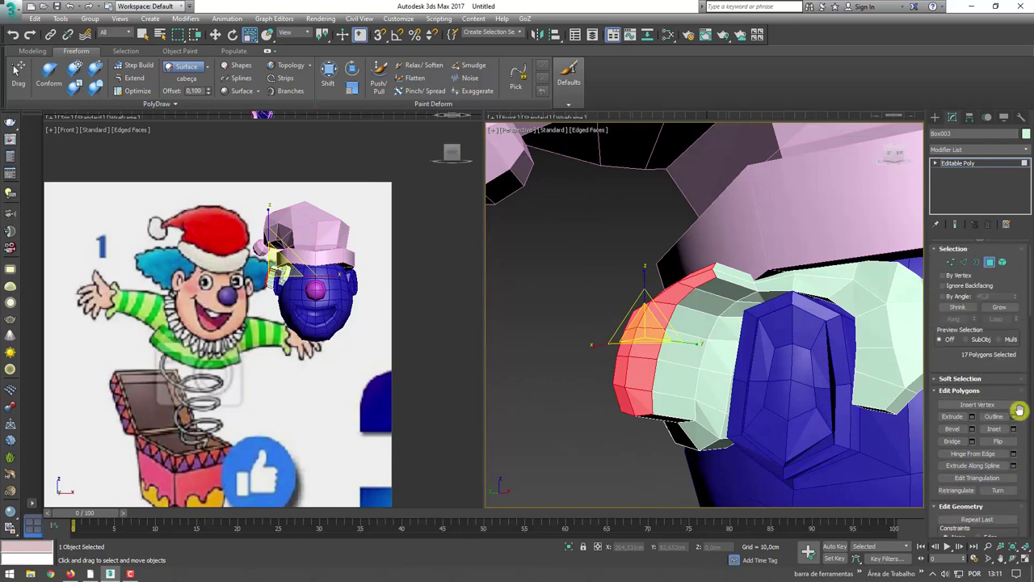
{"action": "left_click", "coordinate": [999, 308]}
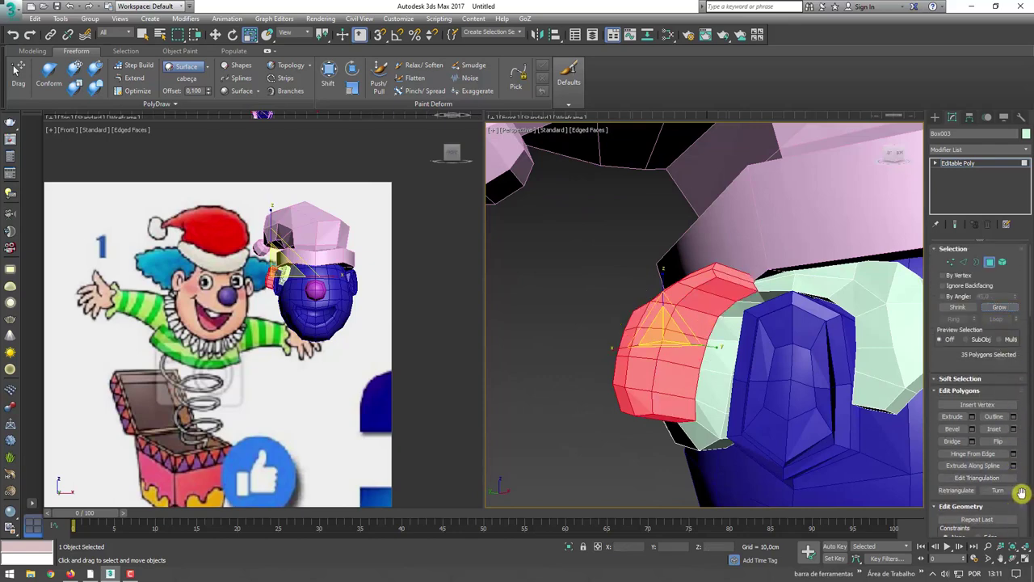
{"action": "left_click_drag", "start_coordinate": [1022, 493], "coordinate": [1020, 275]}
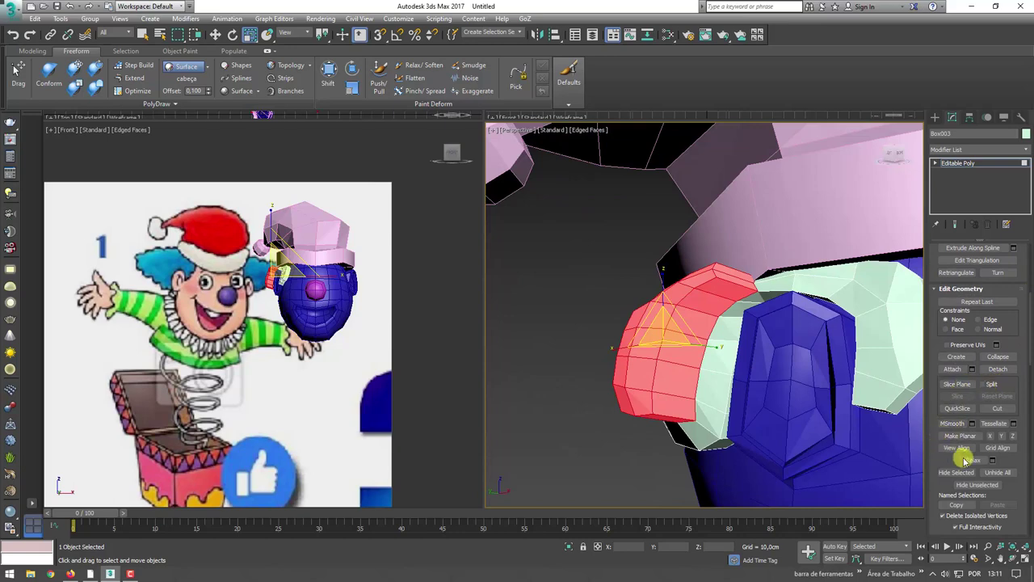
{"action": "left_click", "coordinate": [976, 462]}
{"action": "mouse_move", "coordinate": [773, 335]}
{"action": "middle_mouse_down", "text": "alt"}
{"action": "mouse_move", "coordinate": [796, 339]}
{"action": "mouse_move", "coordinate": [682, 364]}
{"action": "mouse_move", "coordinate": [741, 351]}
{"action": "mouse_move", "coordinate": [730, 365]}
{"action": "mouse_move", "coordinate": [836, 351]}
{"action": "mouse_move", "coordinate": [812, 361]}
{"action": "mouse_move", "coordinate": [644, 365]}
{"action": "mouse_move", "coordinate": [689, 252]}
{"action": "mouse_move", "coordinate": [654, 346]}
{"action": "mouse_move", "coordinate": [682, 296]}
{"action": "middle_mouse_up", "text": "alt"}
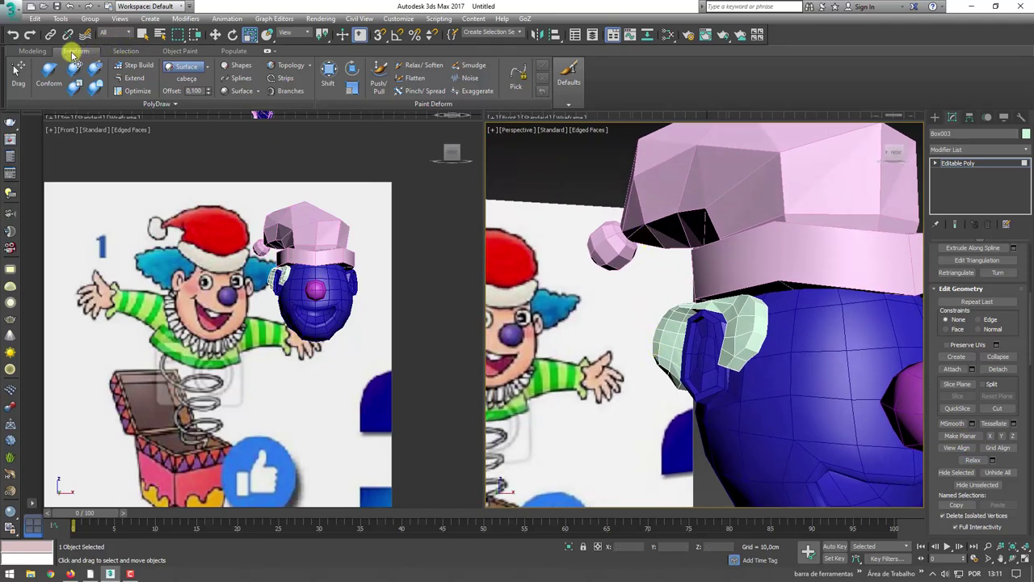
With the Freeform Shift brush, pull the ear mesh out into a pointed tip
{"action": "left_click", "coordinate": [331, 69]}
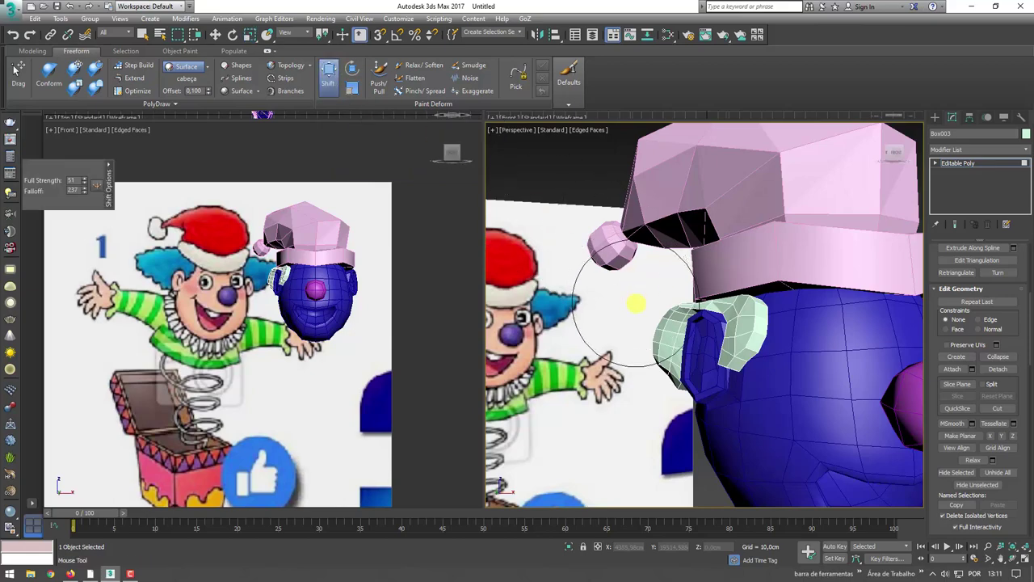
{"action": "mouse_move", "coordinate": [636, 303]}
{"action": "middle_mouse_down", "text": "alt"}
{"action": "mouse_move", "coordinate": [653, 323]}
{"action": "mouse_move", "coordinate": [842, 316]}
{"action": "middle_mouse_up", "text": "alt"}
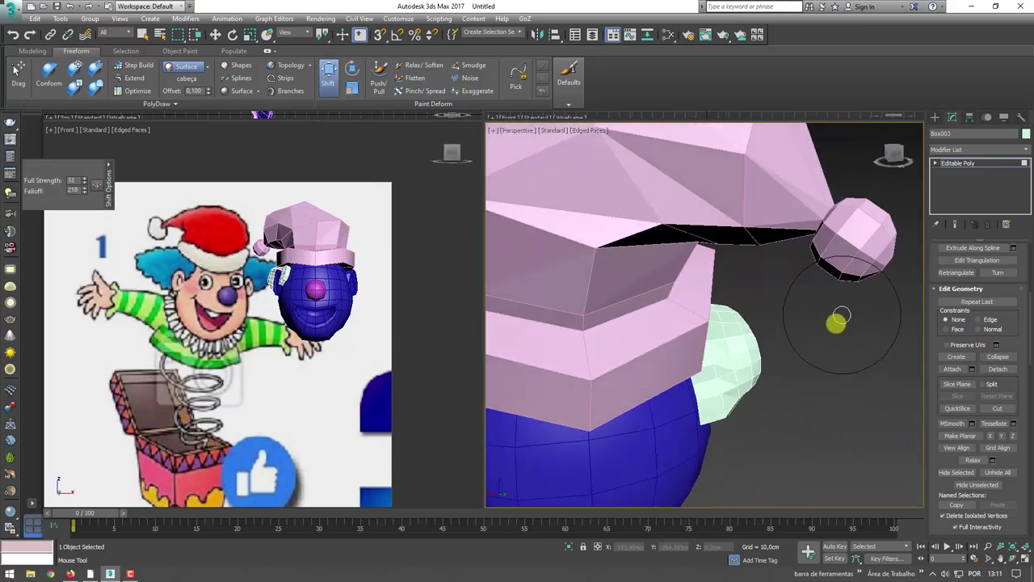
{"action": "mouse_move", "coordinate": [776, 353]}
{"action": "left_mouse_down"}
{"action": "mouse_move", "coordinate": [794, 319]}
{"action": "mouse_move", "coordinate": [782, 387]}
{"action": "mouse_move", "coordinate": [796, 387]}
{"action": "mouse_move", "coordinate": [748, 393]}
{"action": "mouse_move", "coordinate": [797, 337]}
{"action": "mouse_move", "coordinate": [808, 256]}
{"action": "mouse_move", "coordinate": [792, 309]}
{"action": "left_mouse_up"}
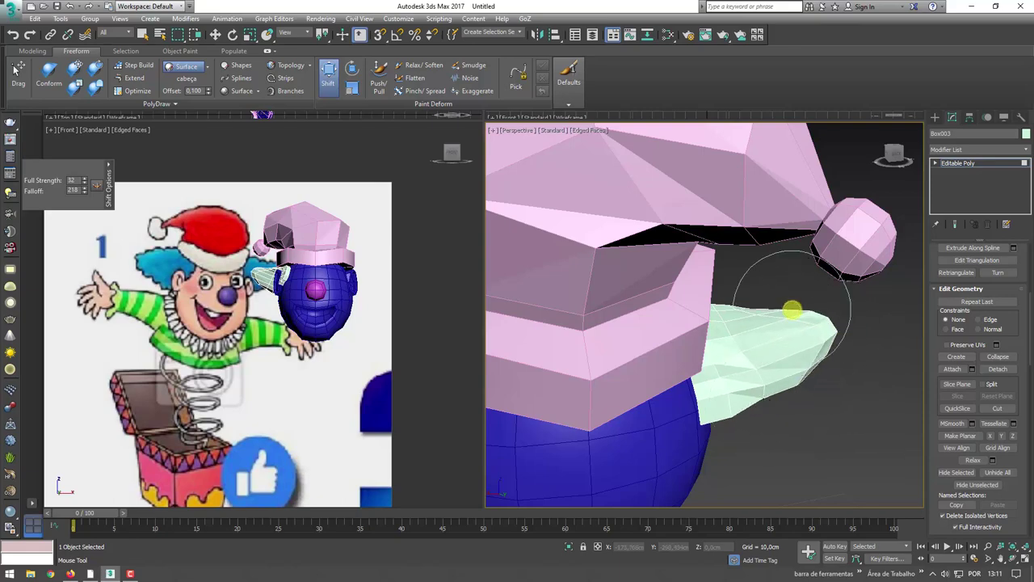
{"action": "middle_click_drag", "start_coordinate": [848, 364], "coordinate": [636, 365], "text": "alt"}
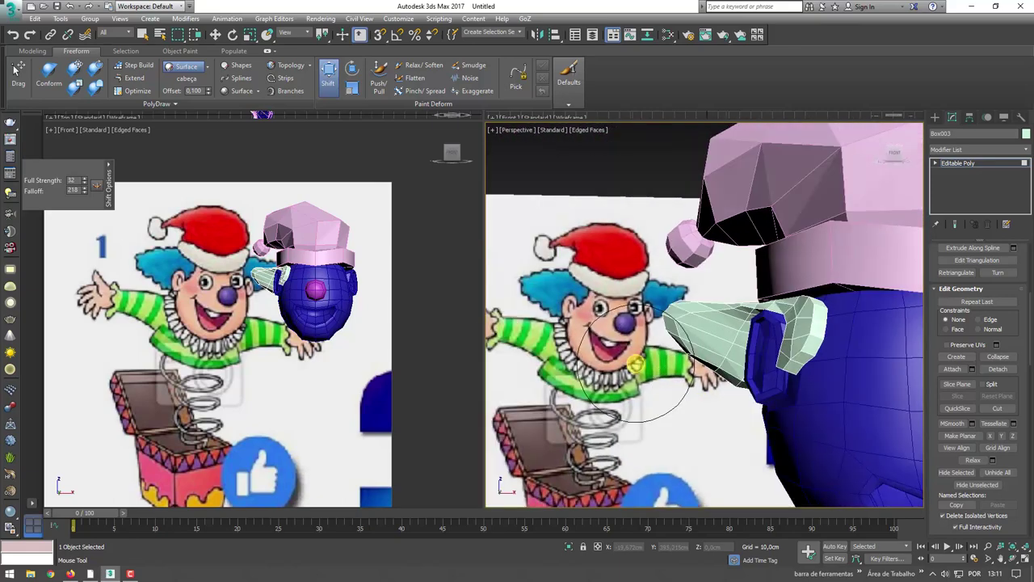
{"action": "scroll", "coordinate": [636, 365], "scroll_direction": "down", "scroll_amount": 4}
{"action": "scroll", "coordinate": [692, 335], "scroll_direction": "down", "scroll_amount": 2}
{"action": "scroll", "coordinate": [670, 344], "scroll_direction": "up", "scroll_amount": 5}
{"action": "scroll", "coordinate": [671, 343], "scroll_direction": "up", "scroll_amount": 3}
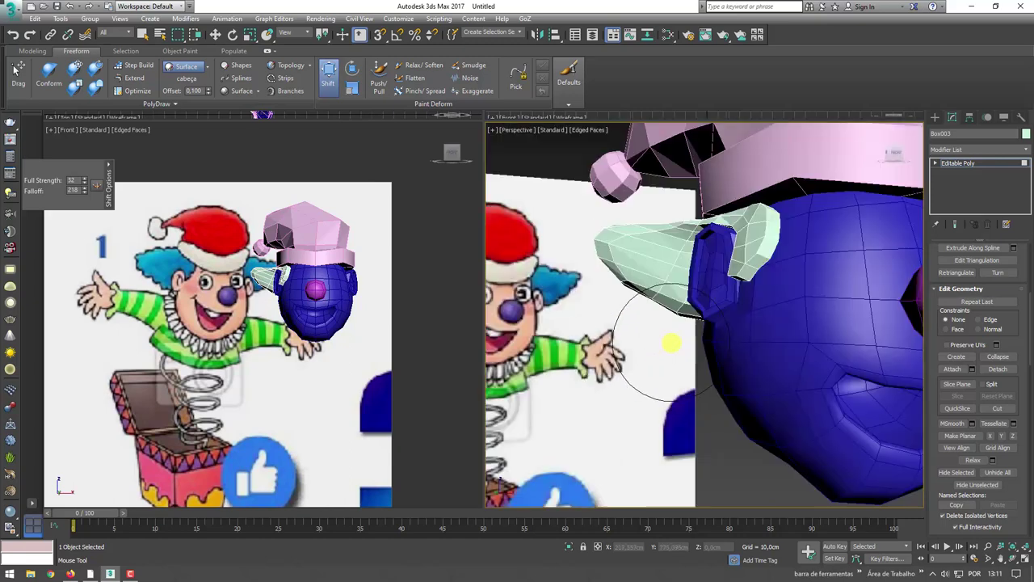
{"action": "scroll", "coordinate": [671, 343], "scroll_direction": "down", "scroll_amount": 4}
{"action": "scroll", "coordinate": [672, 346], "scroll_direction": "up", "scroll_amount": 4}
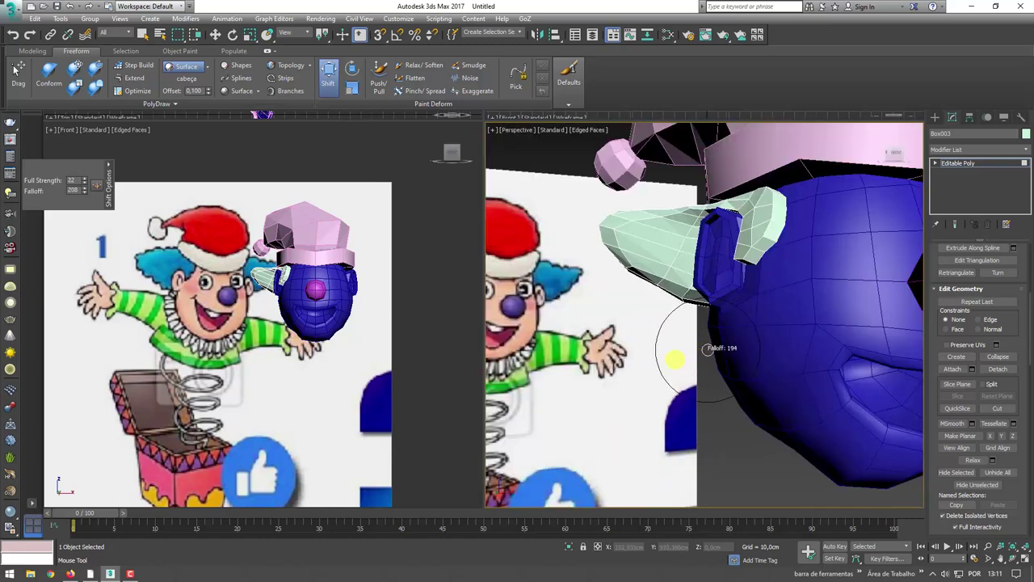
Shrink the brush falloff to 185 and drag the ear's lower part down over the blue head
{"action": "middle_click_drag", "start_coordinate": [708, 349], "coordinate": [708, 330], "text": "alt"}
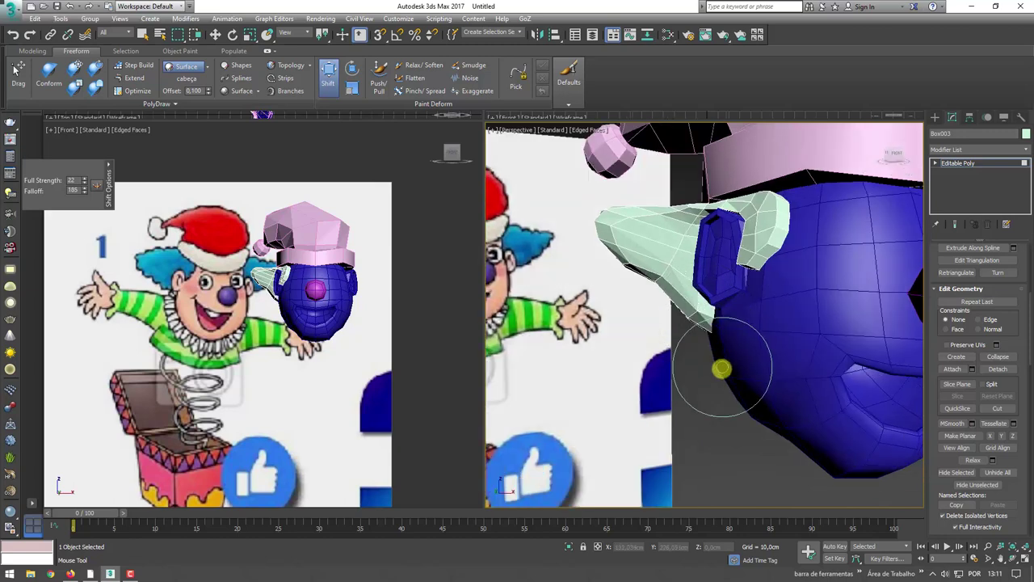
{"action": "left_click_drag", "start_coordinate": [676, 293], "coordinate": [649, 333]}
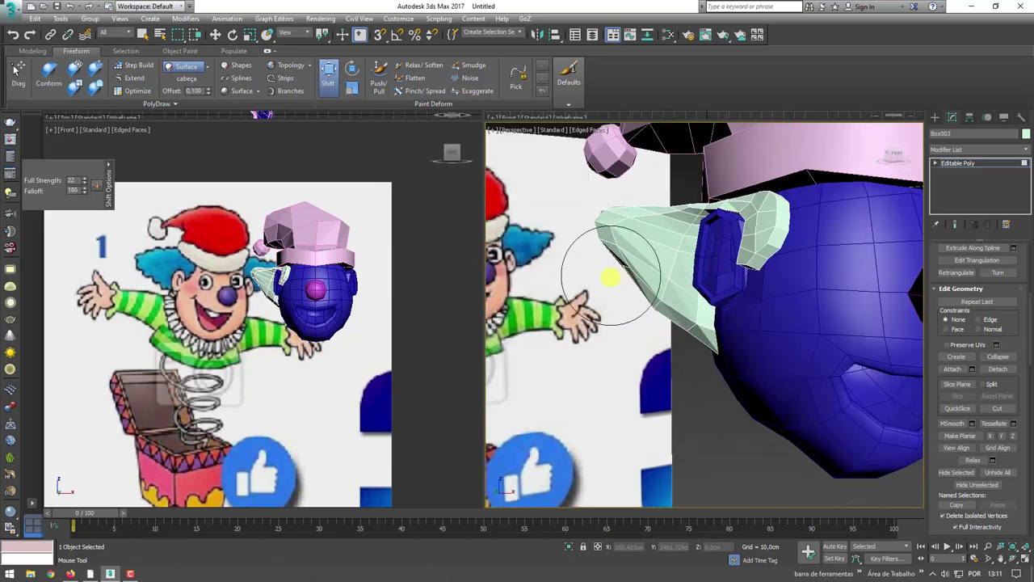
{"action": "middle_click_drag", "start_coordinate": [647, 328], "coordinate": [691, 305], "text": "alt"}
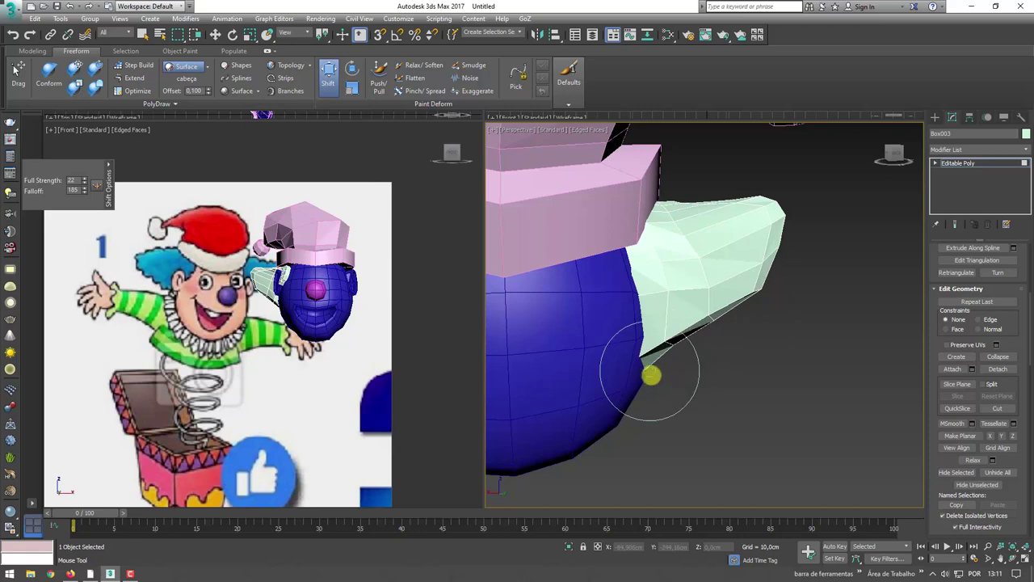
{"action": "mouse_move", "coordinate": [760, 351]}
{"action": "middle_mouse_down", "text": "alt"}
{"action": "mouse_move", "coordinate": [691, 425]}
{"action": "mouse_move", "coordinate": [676, 353]}
{"action": "mouse_move", "coordinate": [599, 339]}
{"action": "middle_mouse_up", "text": "alt"}
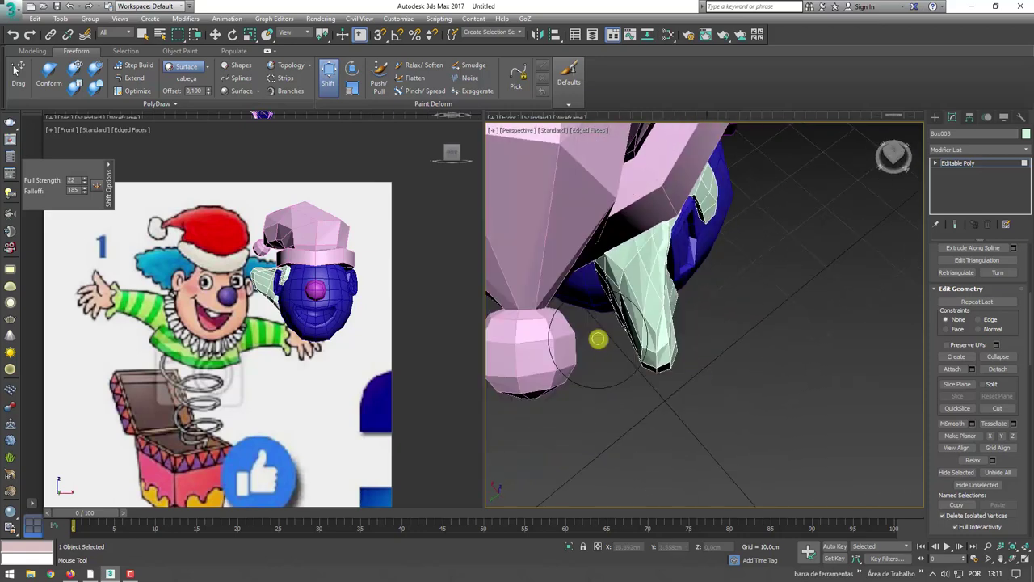
{"action": "mouse_move", "coordinate": [587, 300]}
{"action": "middle_mouse_down", "text": "alt"}
{"action": "mouse_move", "coordinate": [598, 320]}
{"action": "mouse_move", "coordinate": [598, 296]}
{"action": "mouse_move", "coordinate": [583, 285]}
{"action": "middle_mouse_up", "text": "alt"}
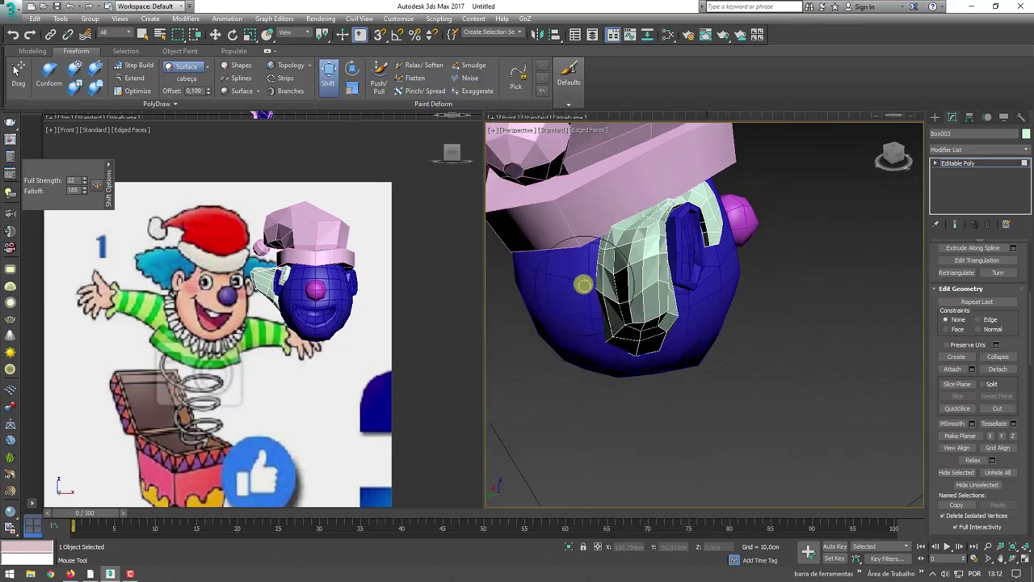
{"action": "mouse_move", "coordinate": [566, 284]}
{"action": "left_mouse_down"}
{"action": "mouse_move", "coordinate": [565, 242]}
{"action": "mouse_move", "coordinate": [584, 305]}
{"action": "left_mouse_up"}
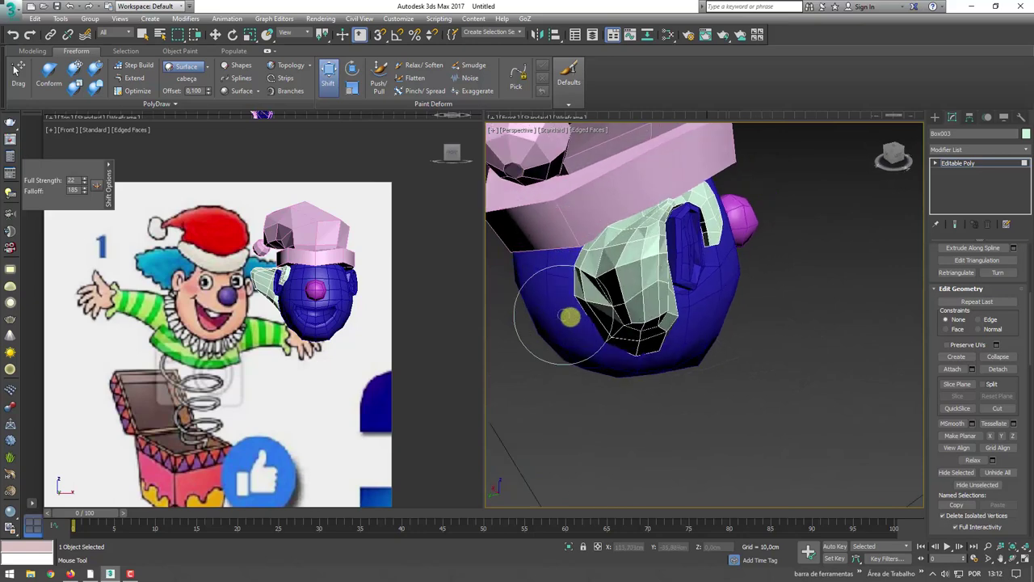
{"action": "middle_click_drag", "start_coordinate": [574, 330], "coordinate": [593, 322], "text": "alt"}
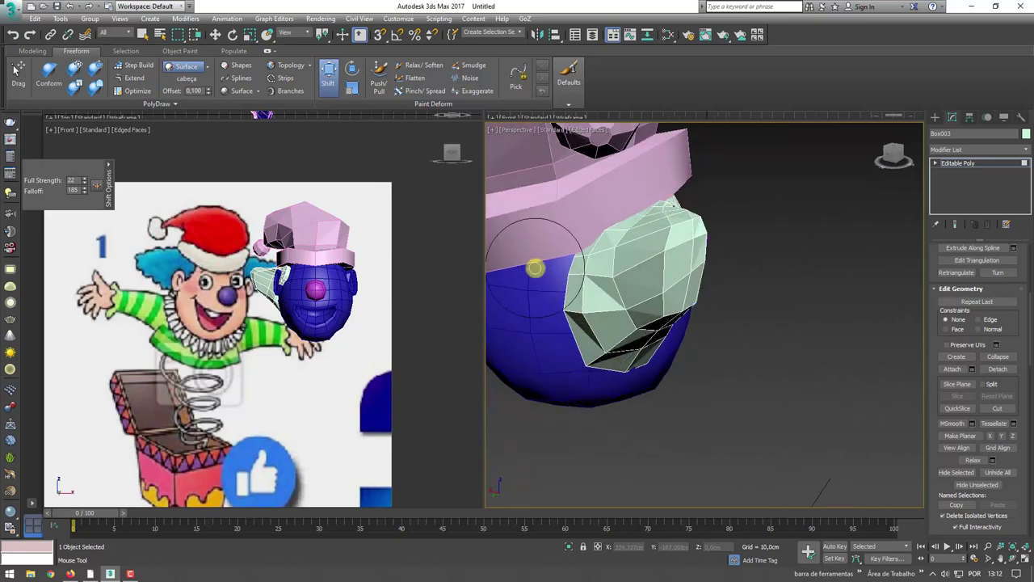
{"action": "middle_click_drag", "start_coordinate": [538, 215], "coordinate": [663, 393], "text": "alt"}
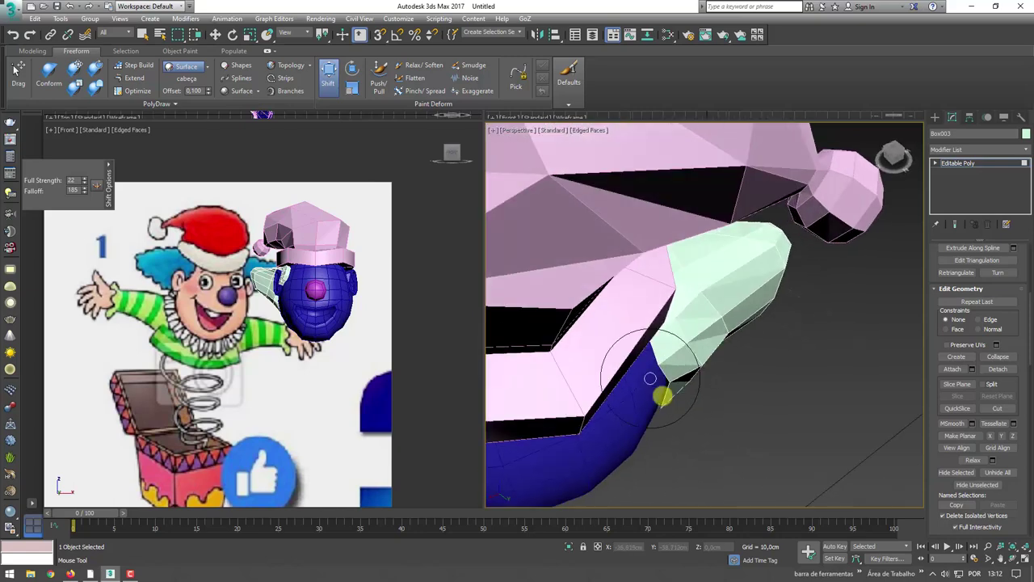
{"action": "left_click_drag", "start_coordinate": [636, 391], "coordinate": [628, 415]}
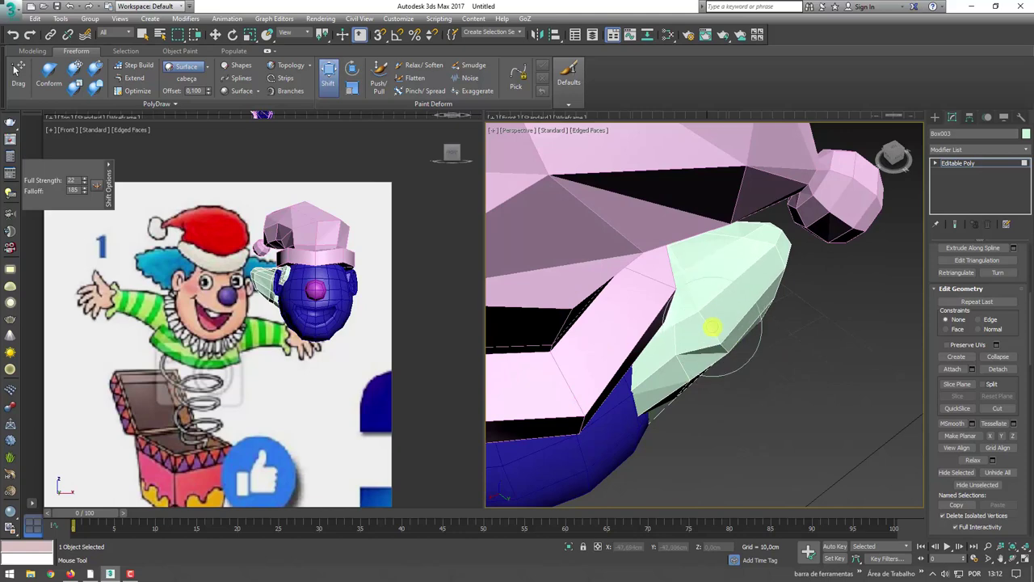
{"action": "mouse_move", "coordinate": [716, 331]}
{"action": "middle_mouse_down", "text": "alt"}
{"action": "mouse_move", "coordinate": [727, 347]}
{"action": "mouse_move", "coordinate": [734, 300]}
{"action": "middle_mouse_up", "text": "alt"}
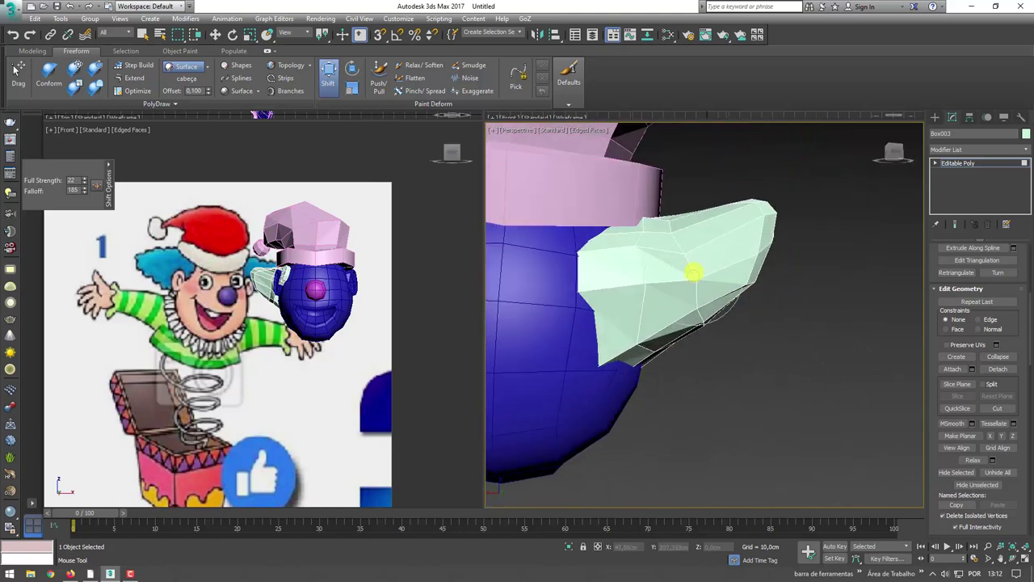
{"action": "mouse_move", "coordinate": [651, 341]}
{"action": "left_mouse_down"}
{"action": "mouse_move", "coordinate": [595, 396]}
{"action": "mouse_move", "coordinate": [589, 299]}
{"action": "mouse_move", "coordinate": [577, 341]}
{"action": "mouse_move", "coordinate": [658, 289]}
{"action": "mouse_move", "coordinate": [662, 299]}
{"action": "left_mouse_up"}
{"action": "mouse_move", "coordinate": [690, 294]}
{"action": "middle_mouse_down", "text": "alt"}
{"action": "mouse_move", "coordinate": [628, 312]}
{"action": "mouse_move", "coordinate": [564, 356]}
{"action": "mouse_move", "coordinate": [577, 254]}
{"action": "middle_mouse_up", "text": "alt"}
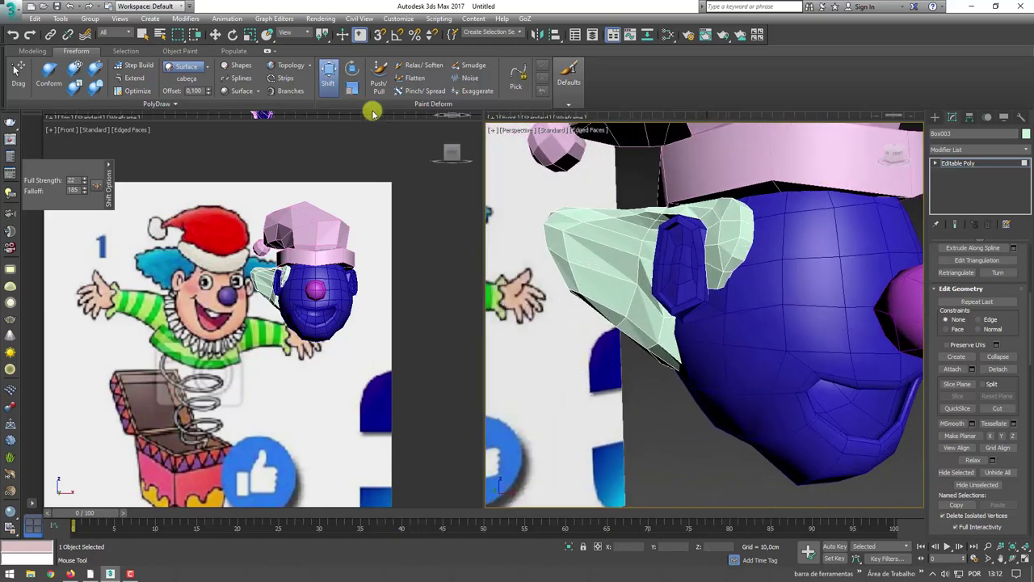
Relax the ear shell's upper and lower mesh with the Relax/Soften brush, then return to Move
{"action": "left_click", "coordinate": [413, 67]}
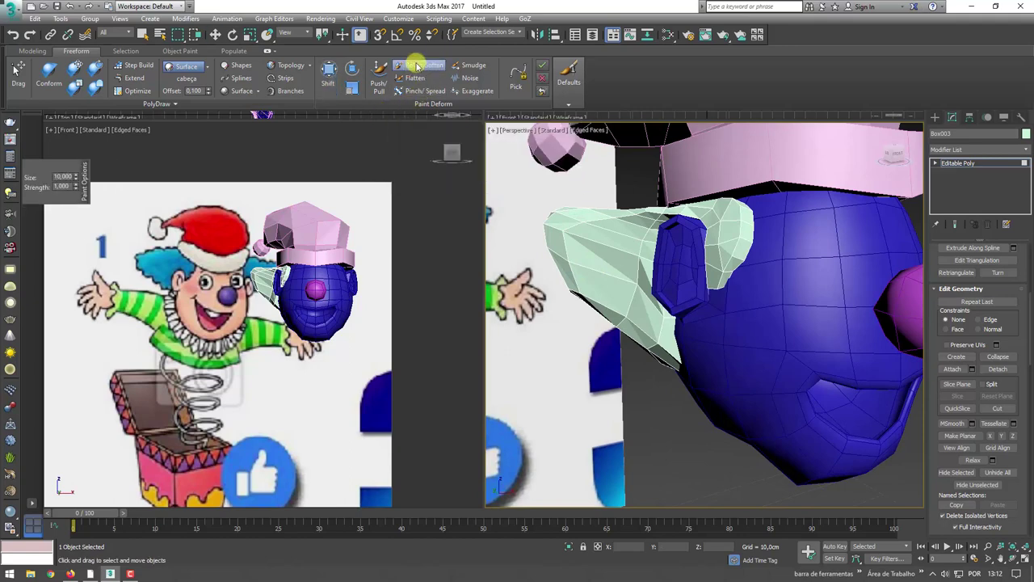
{"action": "mouse_move", "coordinate": [584, 249]}
{"action": "left_mouse_down"}
{"action": "mouse_move", "coordinate": [623, 213]}
{"action": "mouse_move", "coordinate": [643, 236]}
{"action": "left_mouse_up"}
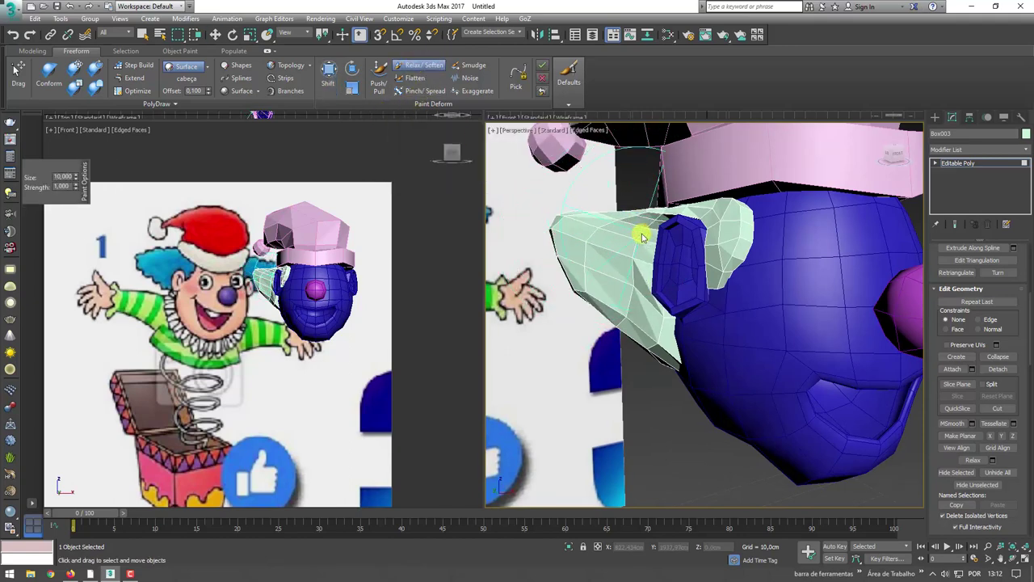
{"action": "left_click_drag", "start_coordinate": [634, 286], "coordinate": [633, 329]}
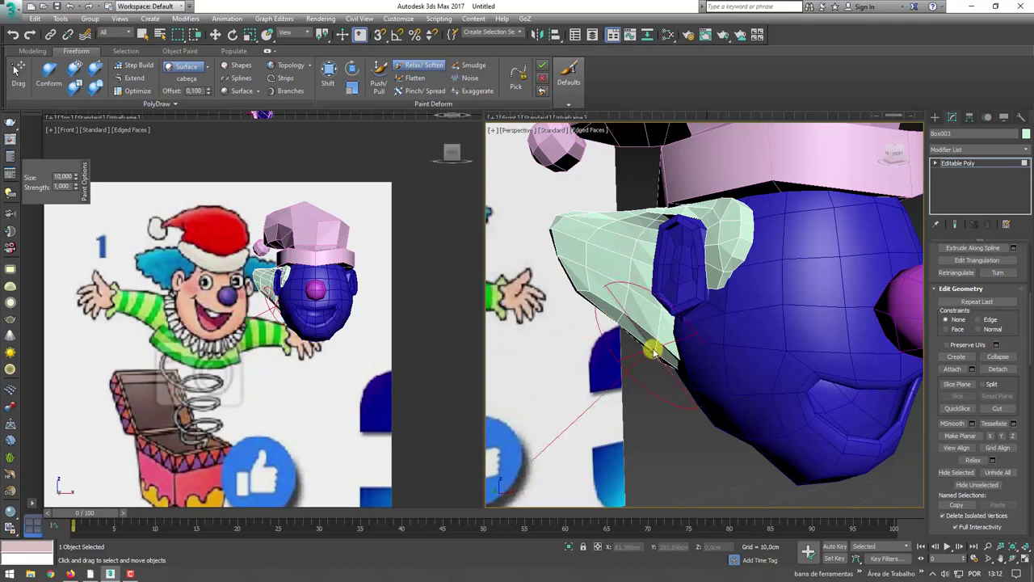
{"action": "mouse_move", "coordinate": [652, 351]}
{"action": "middle_mouse_down", "text": "alt"}
{"action": "mouse_move", "coordinate": [711, 351]}
{"action": "mouse_move", "coordinate": [709, 300]}
{"action": "middle_mouse_up", "text": "alt"}
{"action": "key", "text": "w"}
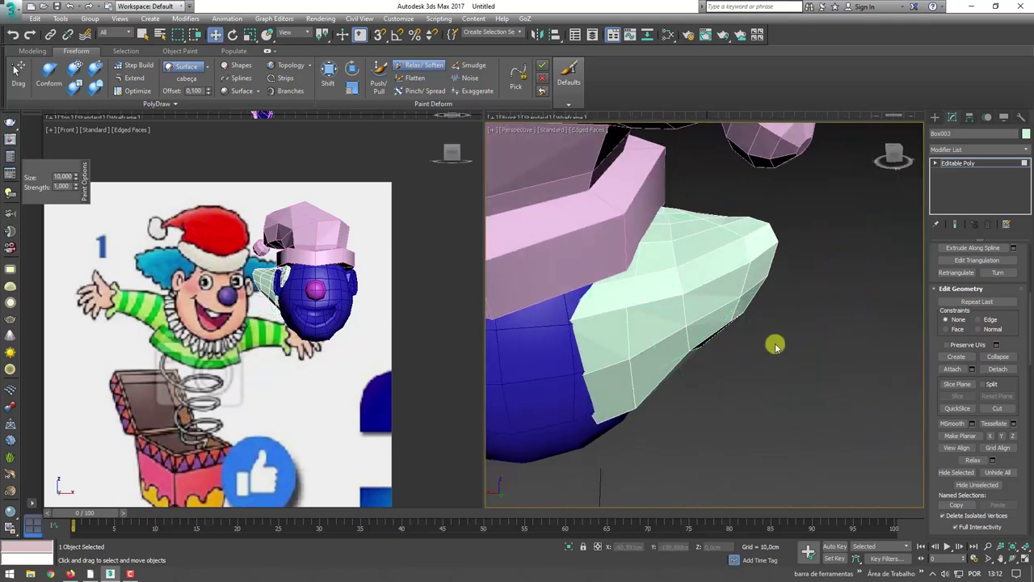
{"action": "mouse_move", "coordinate": [776, 344]}
{"action": "middle_mouse_down", "text": "alt"}
{"action": "mouse_move", "coordinate": [744, 363]}
{"action": "mouse_move", "coordinate": [722, 335]}
{"action": "middle_mouse_up", "text": "alt"}
{"action": "key", "text": "z"}
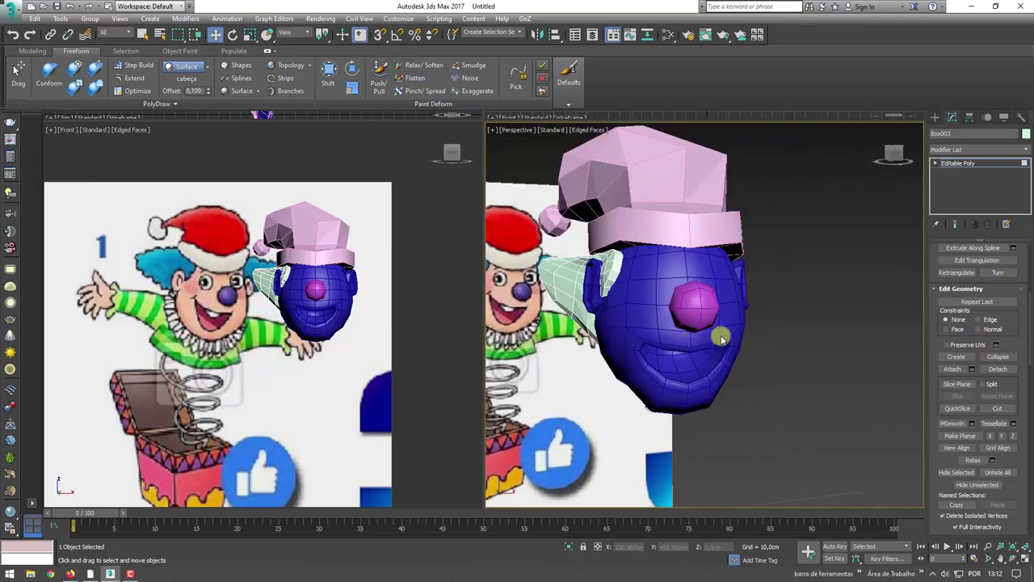
{"action": "scroll", "coordinate": [719, 339], "scroll_direction": "up", "scroll_amount": 3}
{"action": "scroll", "coordinate": [847, 257], "scroll_direction": "down", "scroll_amount": 2}
Return the ear shell to Editable Poly object level and orbit to a front-left view
{"action": "left_click", "coordinate": [959, 163]}
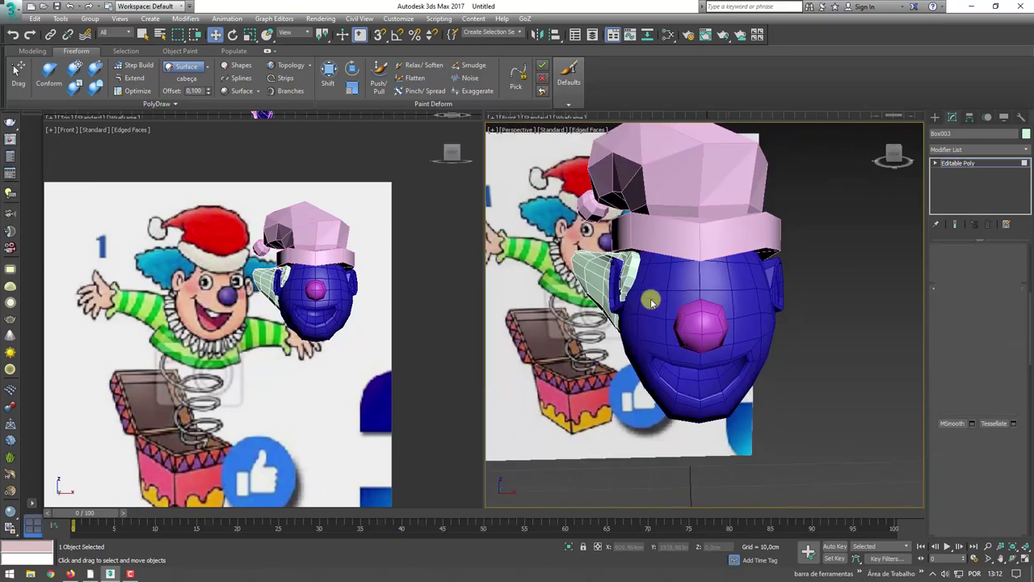
{"action": "mouse_move", "coordinate": [776, 267]}
{"action": "middle_mouse_down", "text": "alt"}
{"action": "mouse_move", "coordinate": [751, 248]}
{"action": "mouse_move", "coordinate": [769, 340]}
{"action": "mouse_move", "coordinate": [704, 357]}
{"action": "mouse_move", "coordinate": [846, 302]}
{"action": "middle_mouse_up", "text": "alt"}
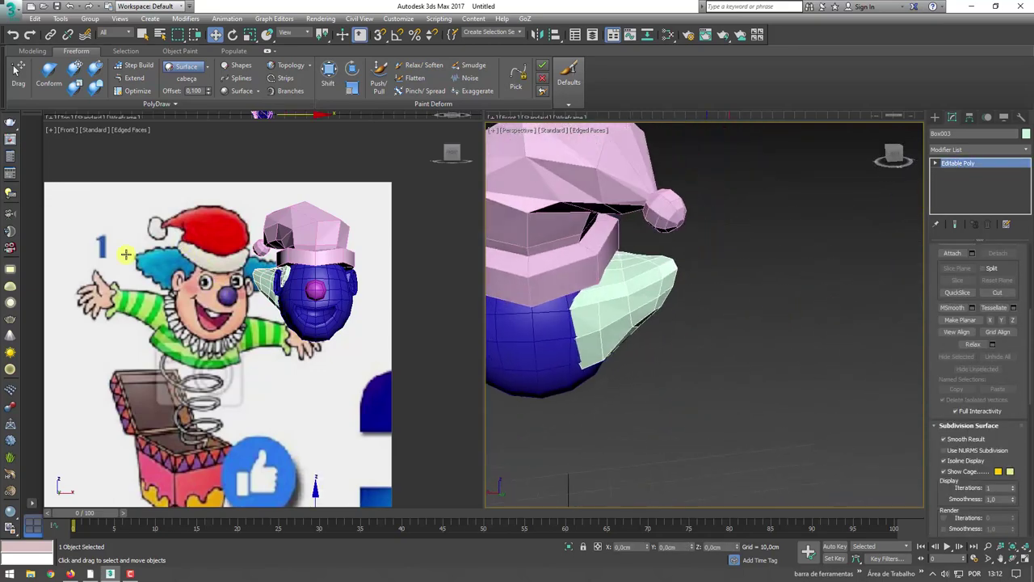
{"action": "mouse_move", "coordinate": [673, 321]}
{"action": "middle_mouse_down", "text": "alt"}
{"action": "mouse_move", "coordinate": [547, 286]}
{"action": "mouse_move", "coordinate": [575, 335]}
{"action": "mouse_move", "coordinate": [513, 253]}
{"action": "middle_mouse_up", "text": "alt"}
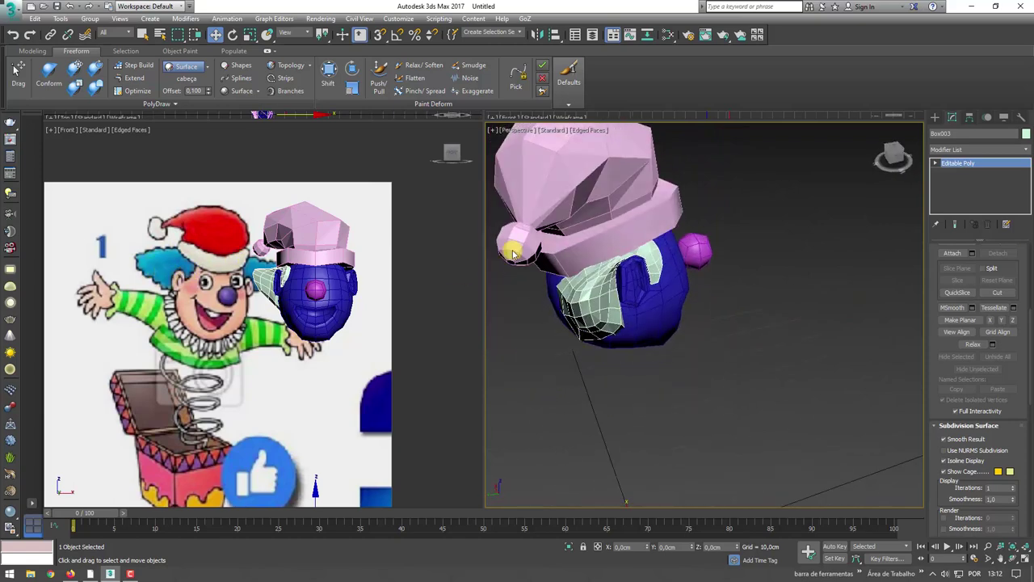
With the Shift brush, push the left ear shell into a tapered flare matching the reference clown
{"action": "left_click", "coordinate": [327, 72]}
{"action": "mouse_move", "coordinate": [635, 169]}
{"action": "middle_mouse_down", "text": "alt"}
{"action": "mouse_move", "coordinate": [769, 247]}
{"action": "mouse_move", "coordinate": [672, 349]}
{"action": "mouse_move", "coordinate": [643, 360]}
{"action": "middle_mouse_up", "text": "alt"}
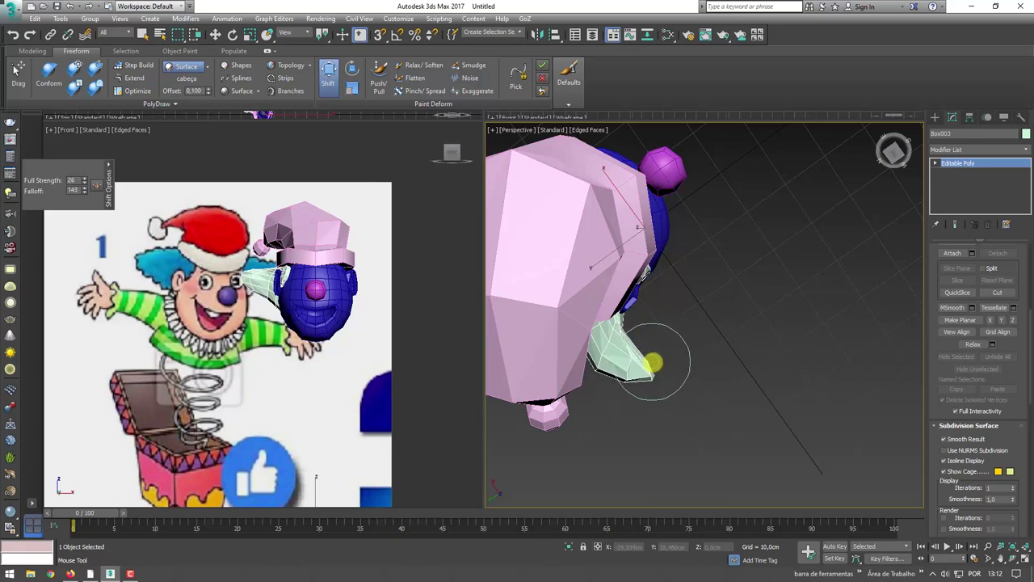
{"action": "mouse_move", "coordinate": [661, 348]}
{"action": "middle_mouse_down", "text": "alt"}
{"action": "mouse_move", "coordinate": [597, 306]}
{"action": "mouse_move", "coordinate": [671, 345]}
{"action": "middle_mouse_up", "text": "alt"}
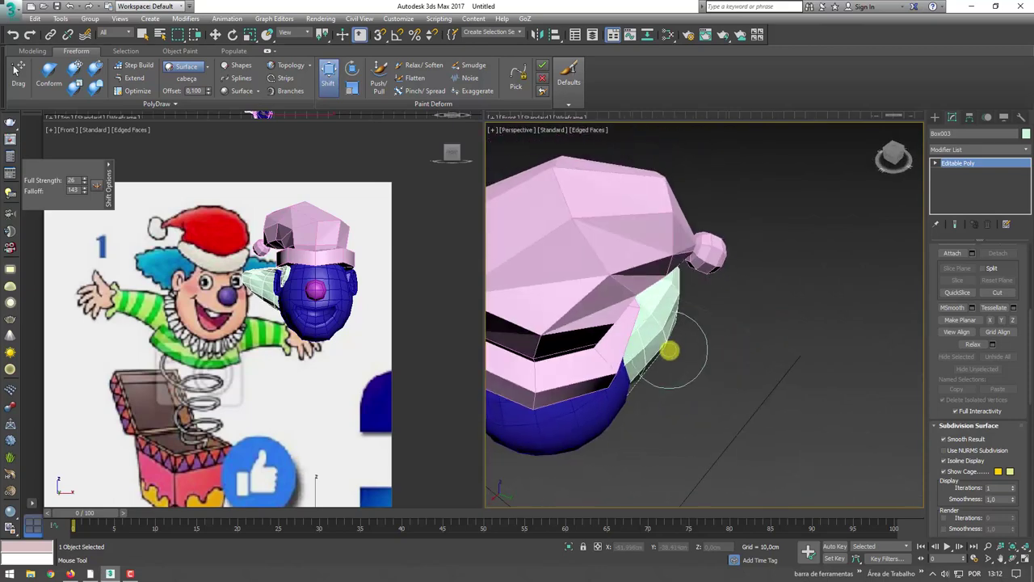
{"action": "mouse_move", "coordinate": [661, 350]}
{"action": "middle_mouse_down", "text": "alt"}
{"action": "mouse_move", "coordinate": [619, 393]}
{"action": "mouse_move", "coordinate": [655, 375]}
{"action": "middle_mouse_up", "text": "alt"}
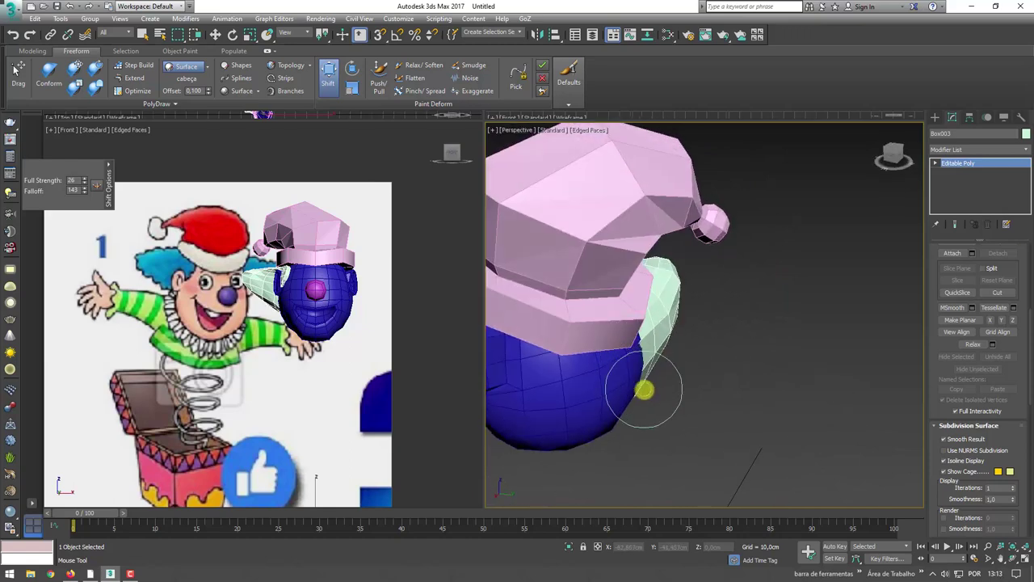
{"action": "middle_click_drag", "start_coordinate": [691, 319], "coordinate": [636, 297], "text": "alt"}
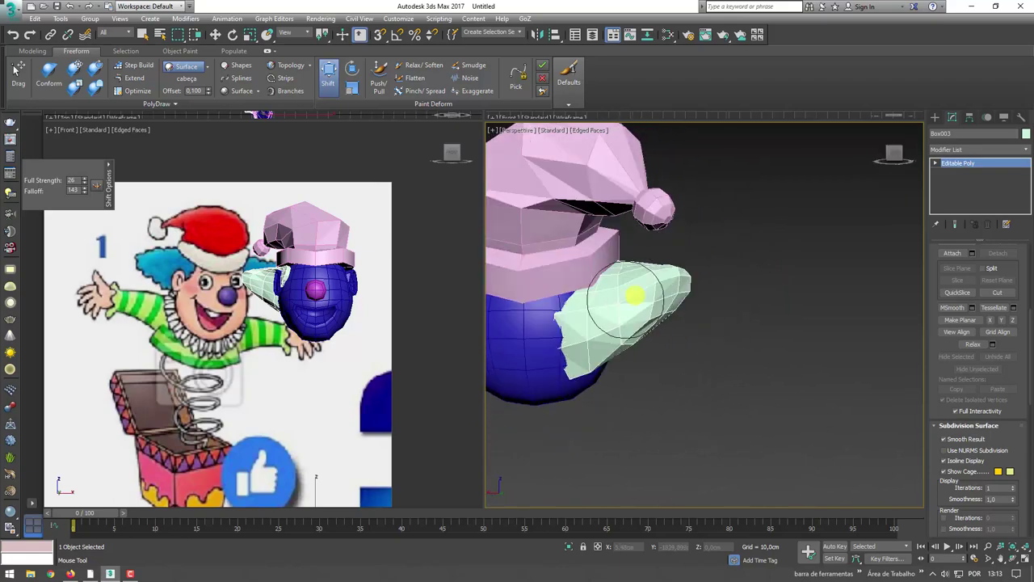
{"action": "mouse_move", "coordinate": [701, 336]}
{"action": "middle_mouse_down", "text": "alt"}
{"action": "mouse_move", "coordinate": [628, 307]}
{"action": "mouse_move", "coordinate": [509, 321]}
{"action": "mouse_move", "coordinate": [565, 397]}
{"action": "mouse_move", "coordinate": [520, 346]}
{"action": "mouse_move", "coordinate": [558, 307]}
{"action": "mouse_move", "coordinate": [541, 289]}
{"action": "mouse_move", "coordinate": [550, 299]}
{"action": "middle_mouse_up", "text": "alt"}
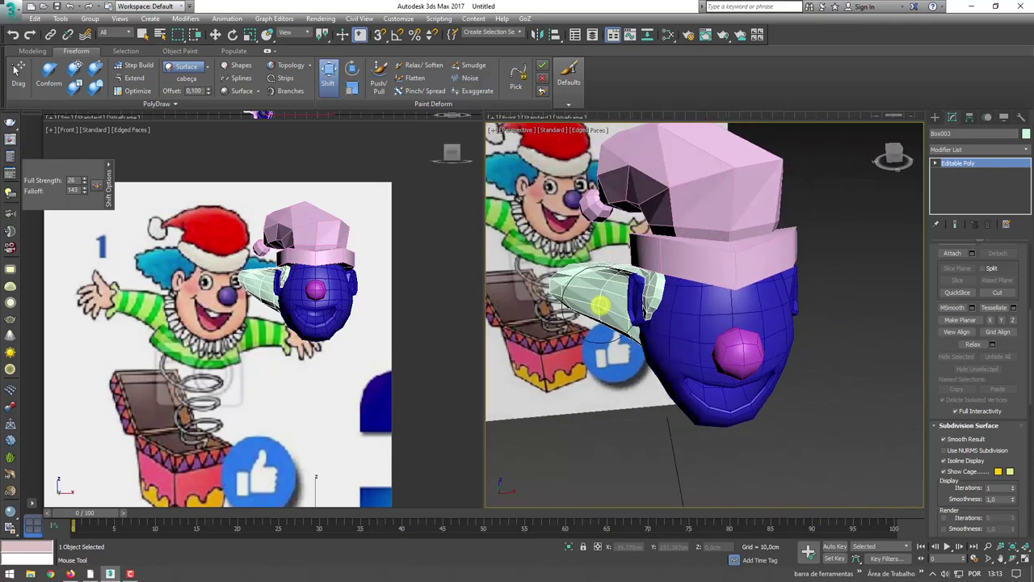
{"action": "key", "text": "w"}
{"action": "mouse_move", "coordinate": [719, 321]}
{"action": "middle_mouse_down", "text": "alt"}
{"action": "mouse_move", "coordinate": [699, 322]}
{"action": "mouse_move", "coordinate": [800, 309]}
{"action": "mouse_move", "coordinate": [591, 328]}
{"action": "mouse_move", "coordinate": [702, 323]}
{"action": "mouse_move", "coordinate": [724, 306]}
{"action": "mouse_move", "coordinate": [718, 265]}
{"action": "mouse_move", "coordinate": [762, 298]}
{"action": "mouse_move", "coordinate": [781, 385]}
{"action": "mouse_move", "coordinate": [622, 395]}
{"action": "mouse_move", "coordinate": [689, 304]}
{"action": "mouse_move", "coordinate": [725, 386]}
{"action": "mouse_move", "coordinate": [723, 409]}
{"action": "mouse_move", "coordinate": [699, 411]}
{"action": "middle_mouse_up", "text": "alt"}
Mirror the ear shell on the X axis as a Copy onto the head's right side
{"action": "left_click", "coordinate": [568, 73]}
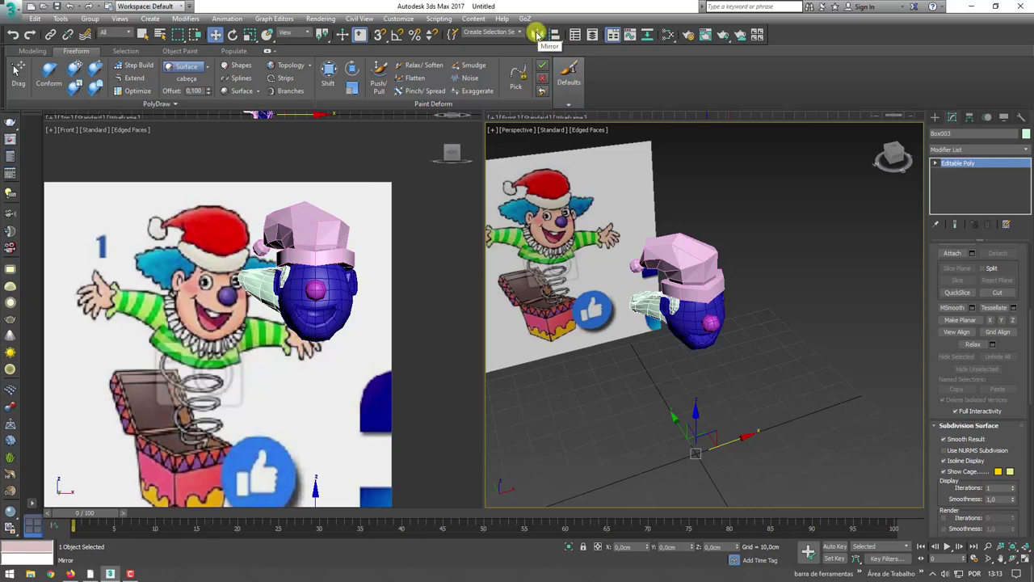
{"action": "left_click", "coordinate": [536, 34]}
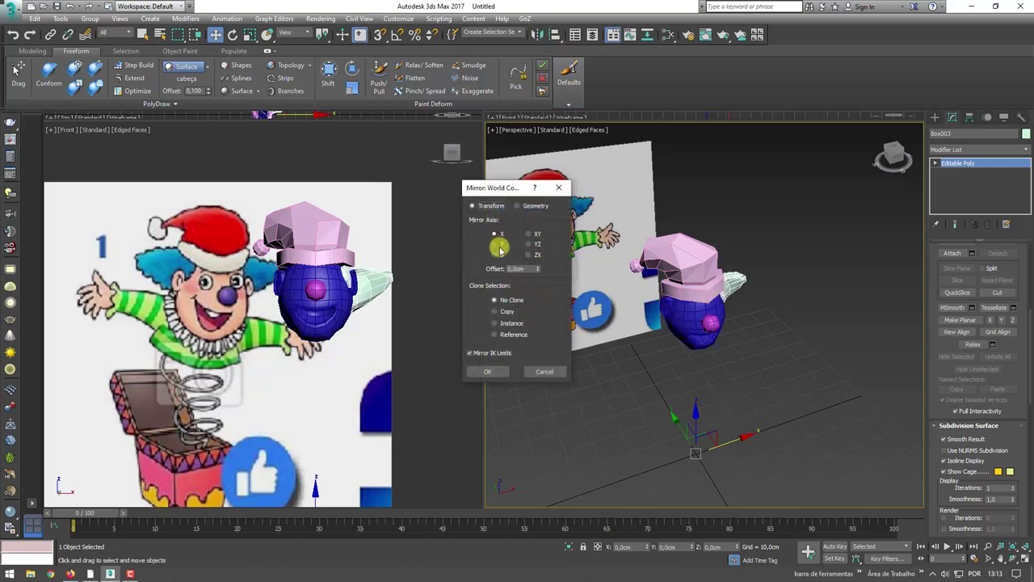
{"action": "left_click", "coordinate": [496, 312]}
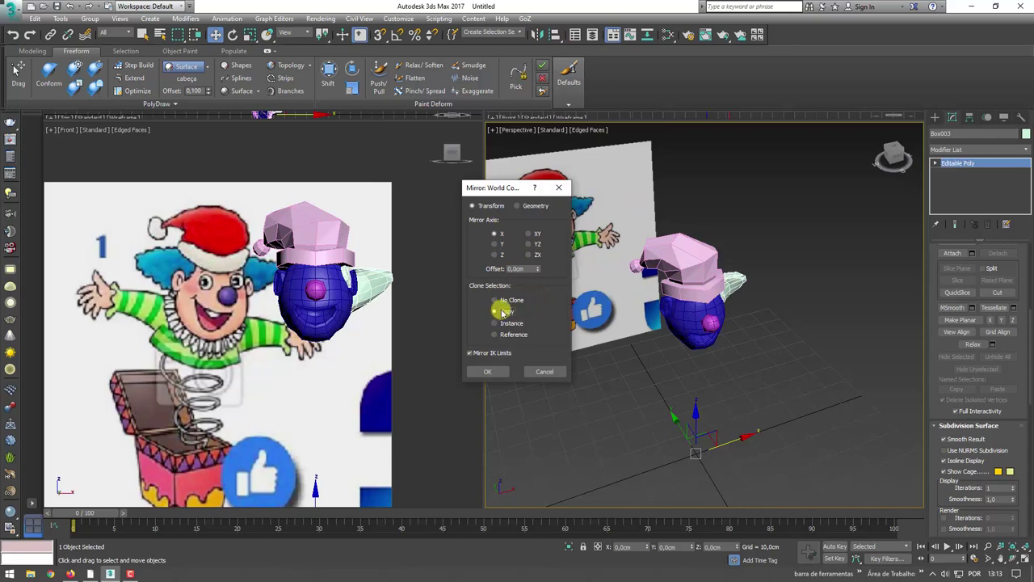
{"action": "left_click", "coordinate": [488, 371]}
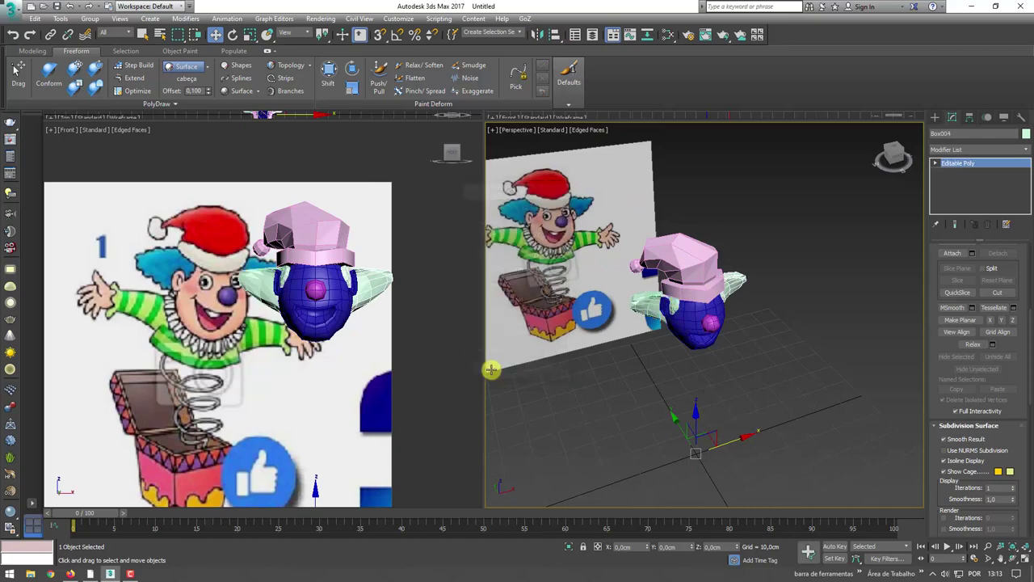
Attach the mirrored ear to Box003, then zoom out to see both ears and the reference plane
{"action": "left_click", "coordinate": [648, 306]}
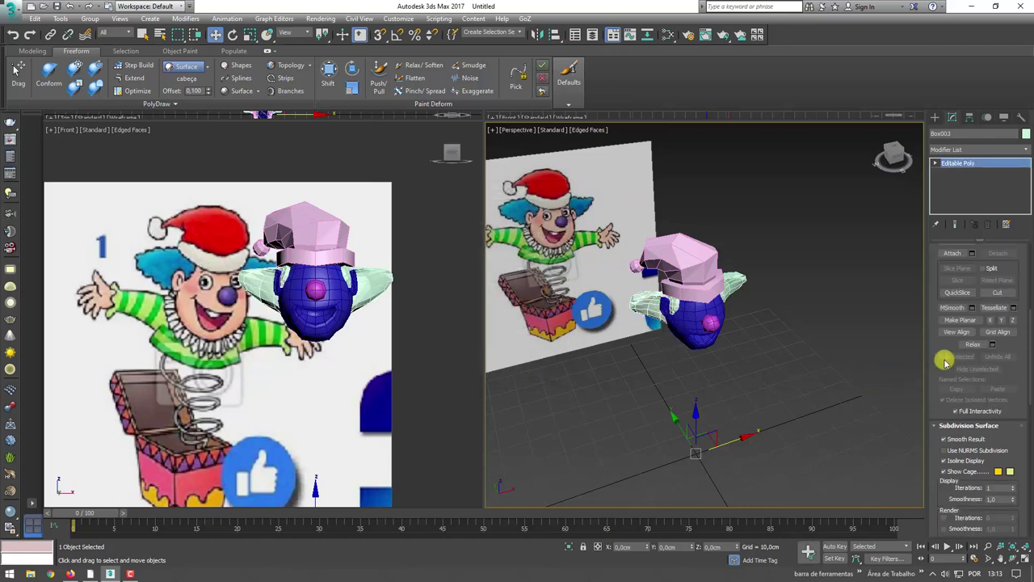
{"action": "left_click", "coordinate": [954, 253]}
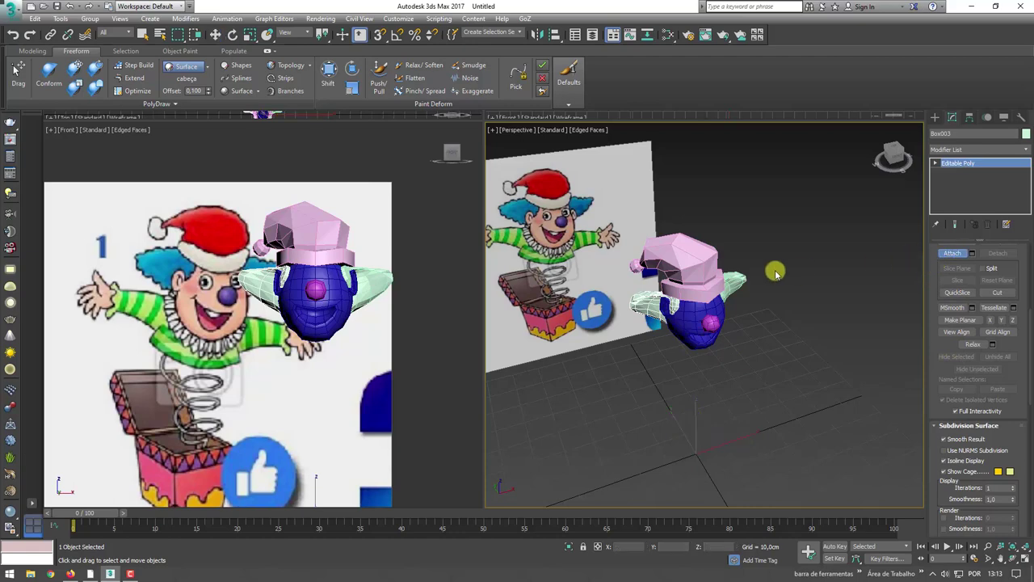
{"action": "mouse_move", "coordinate": [765, 329]}
{"action": "middle_mouse_down", "text": "alt"}
{"action": "mouse_move", "coordinate": [769, 267]}
{"action": "mouse_move", "coordinate": [814, 267]}
{"action": "mouse_move", "coordinate": [789, 276]}
{"action": "middle_mouse_up", "text": "alt"}
{"action": "scroll", "coordinate": [769, 259], "scroll_direction": "up", "scroll_amount": 3}
{"action": "scroll", "coordinate": [768, 251], "scroll_direction": "up", "scroll_amount": 3}
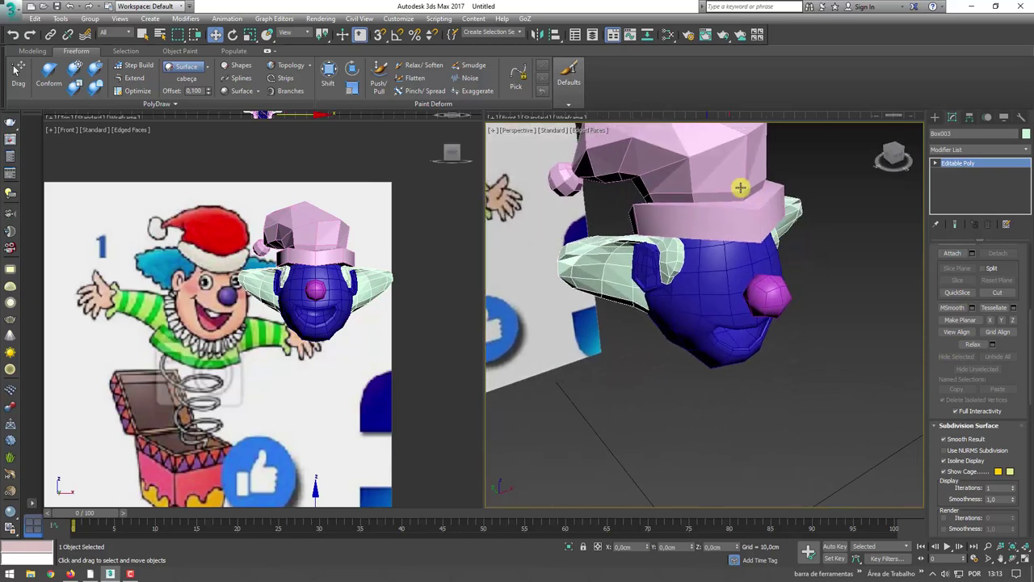
{"action": "scroll", "coordinate": [739, 187], "scroll_direction": "down", "scroll_amount": 5}
{"action": "middle_click_drag", "start_coordinate": [739, 187], "coordinate": [205, 320], "text": "alt"}
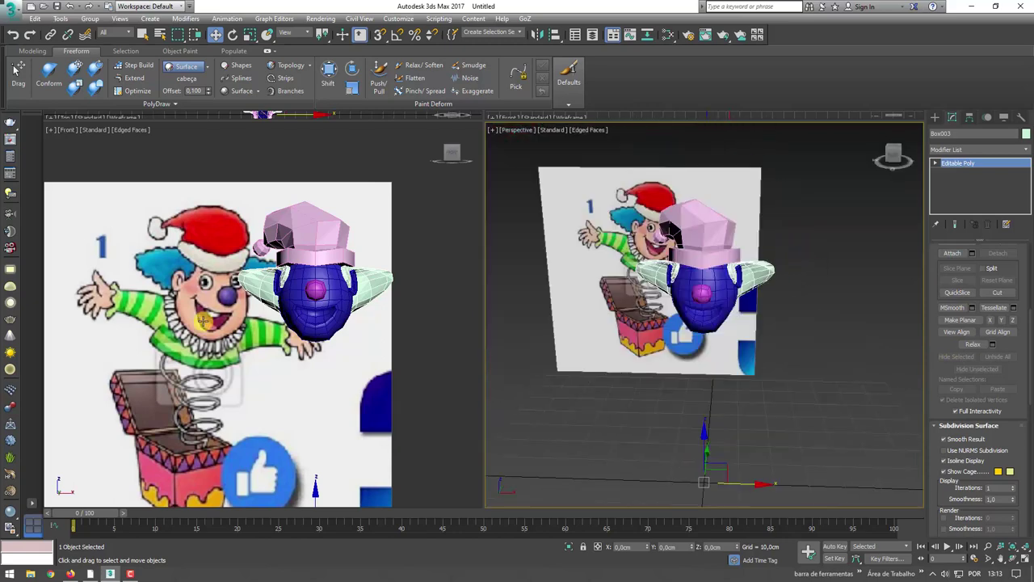